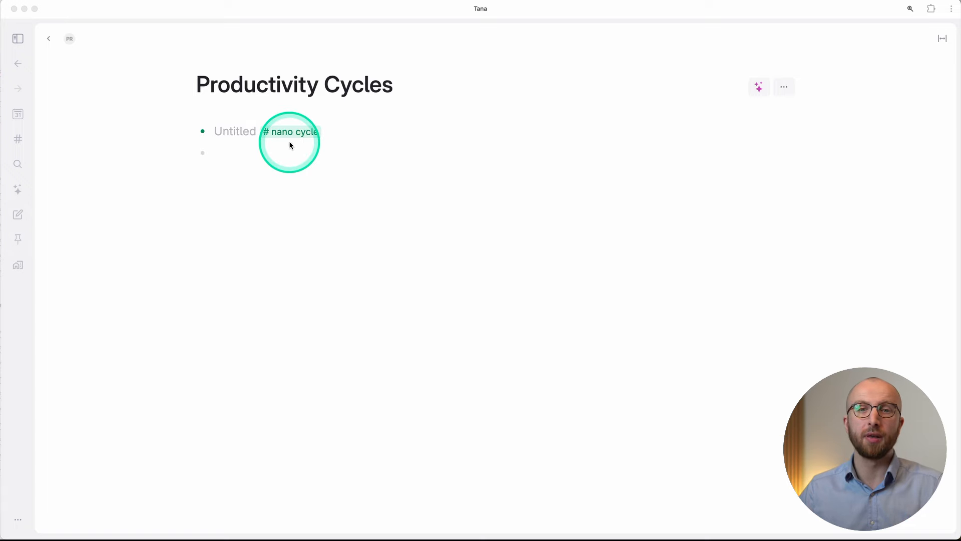
Add a Date field beneath the untitled node tagged nano cycle
click(279, 158)
key(Tab)
key(shift+period)
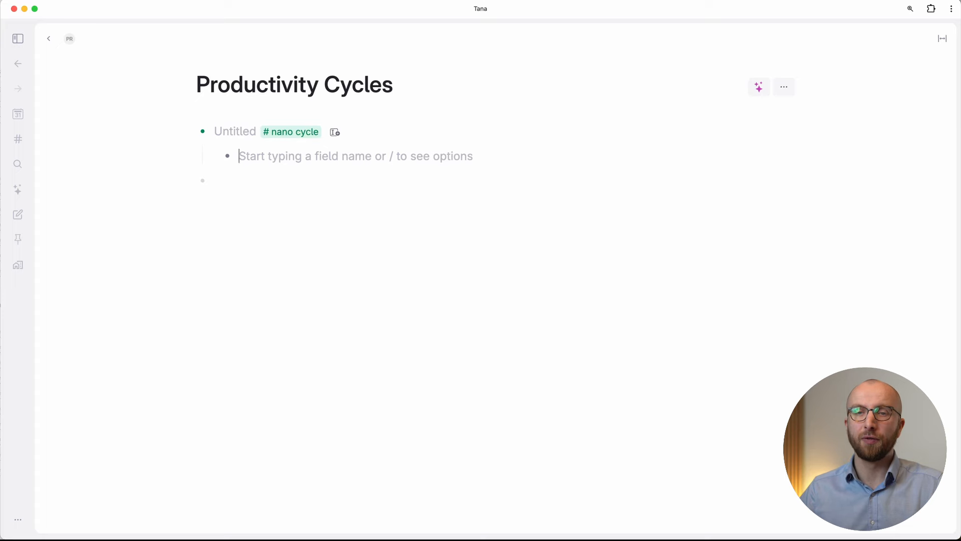
click(311, 173)
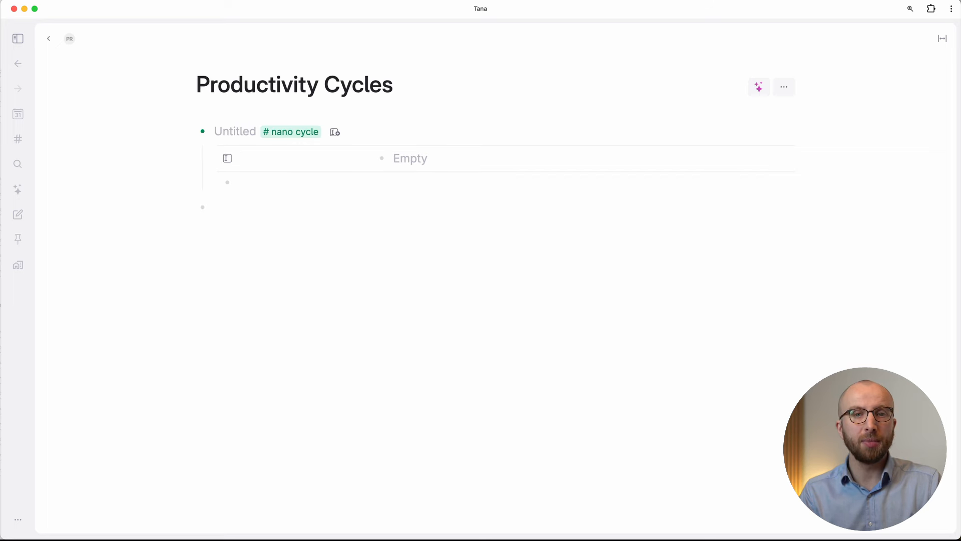
click(357, 203)
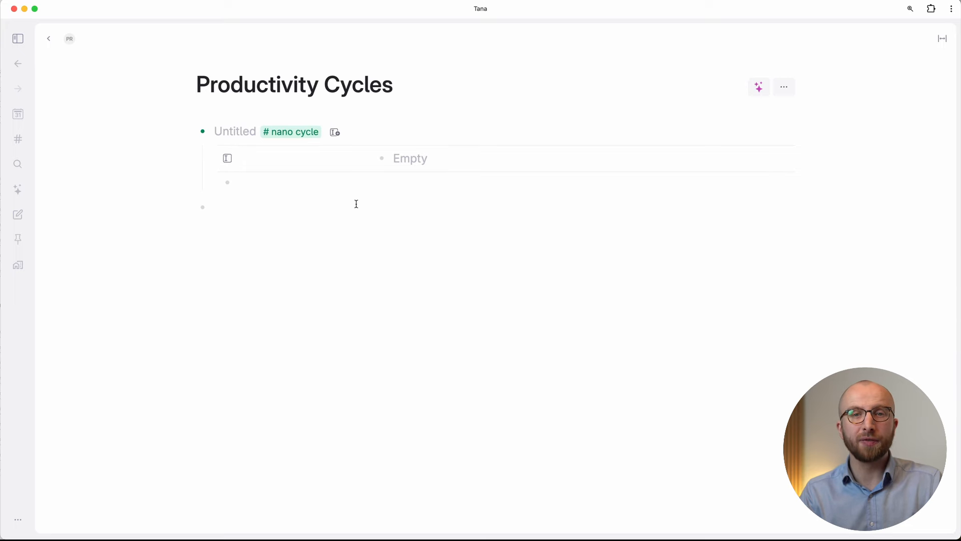
text(Date)
key(Return)
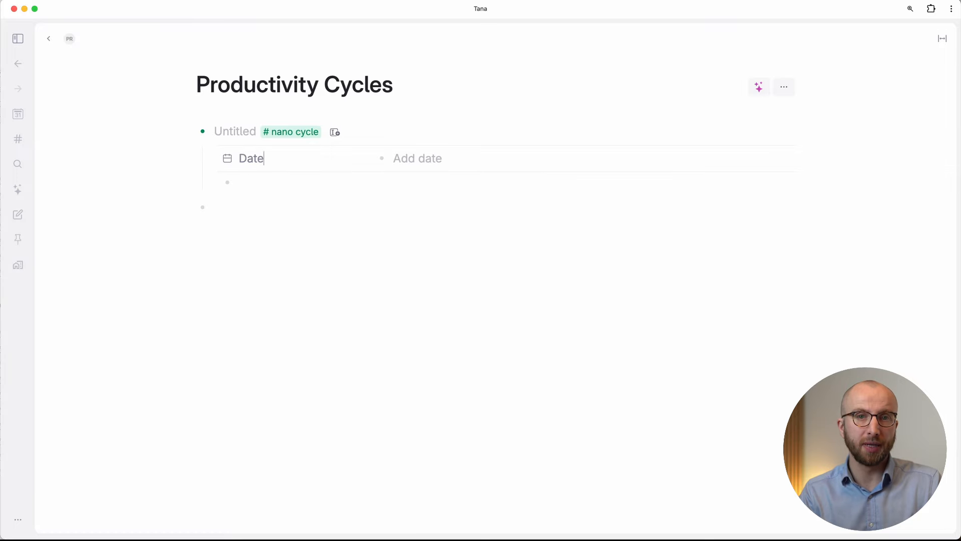
Add three more fields below Date, named Energy, Elan and Accomplished Cycle Goal
key(Return)
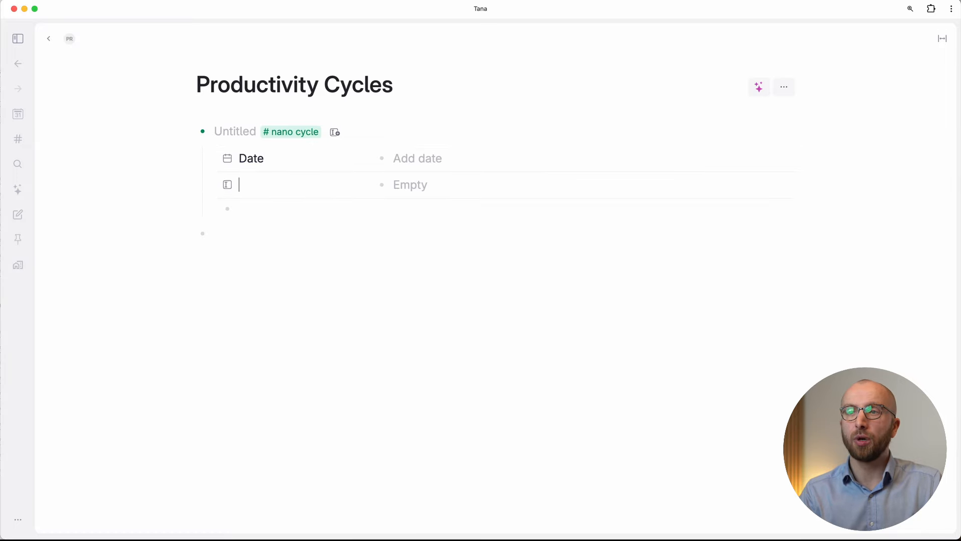
text(Energy)
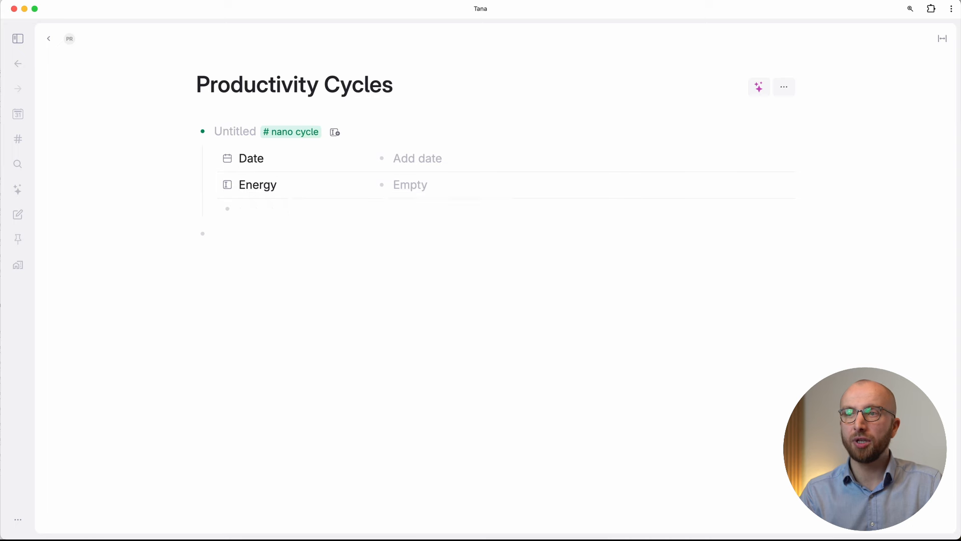
text(>Elan)
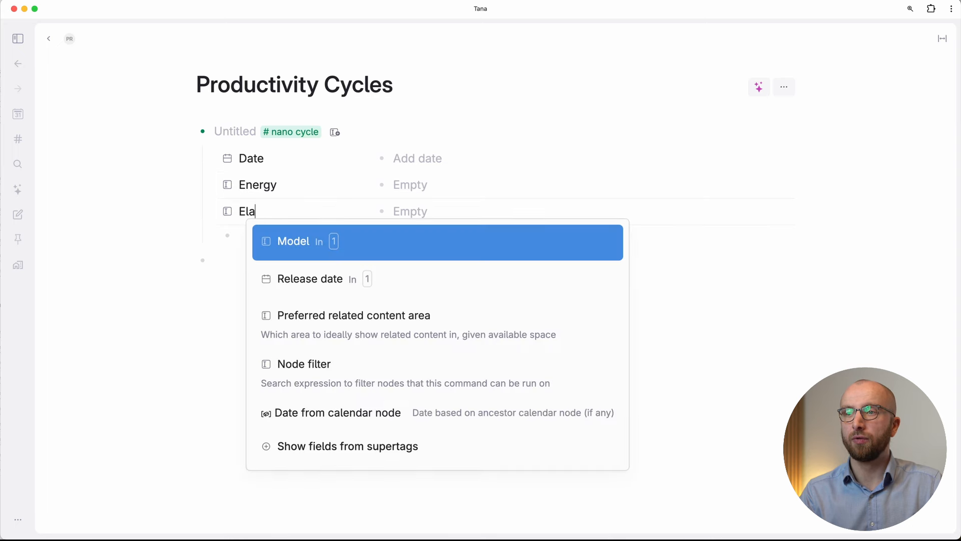
key(Escape)
click(290, 245)
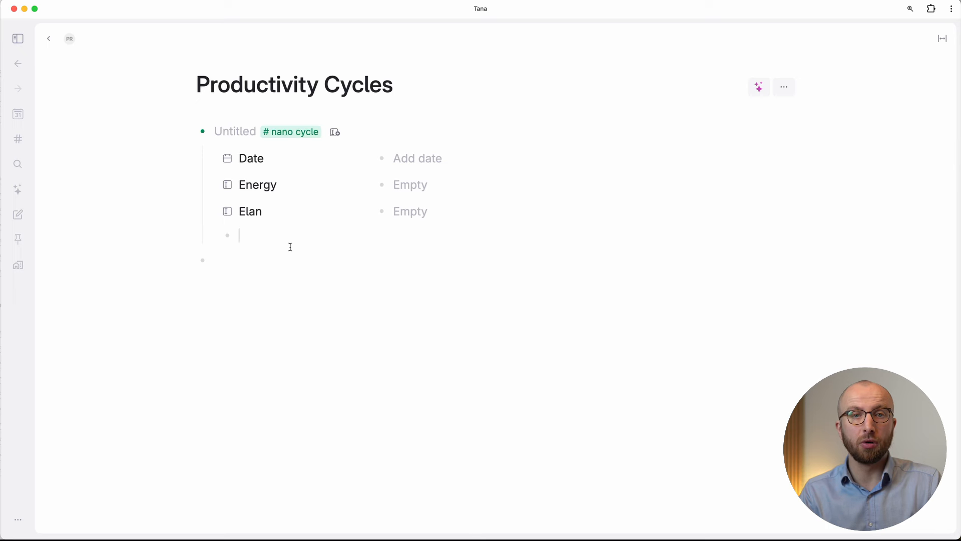
text(>Accomplished Cycle Goal)
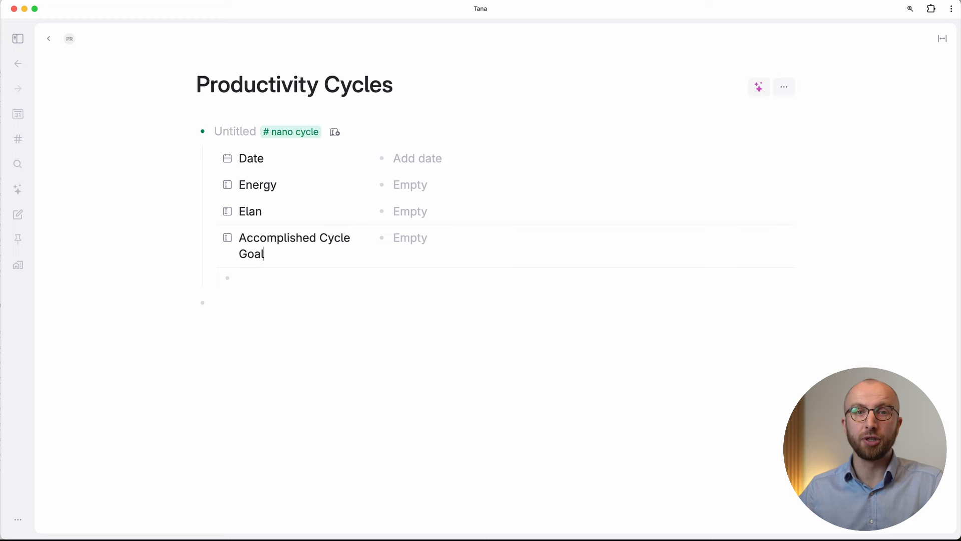
Configure the Energy field as an Options field with pre-determined options of three, two and one battery emojis, and return to Productivity Cycles
click(226, 186)
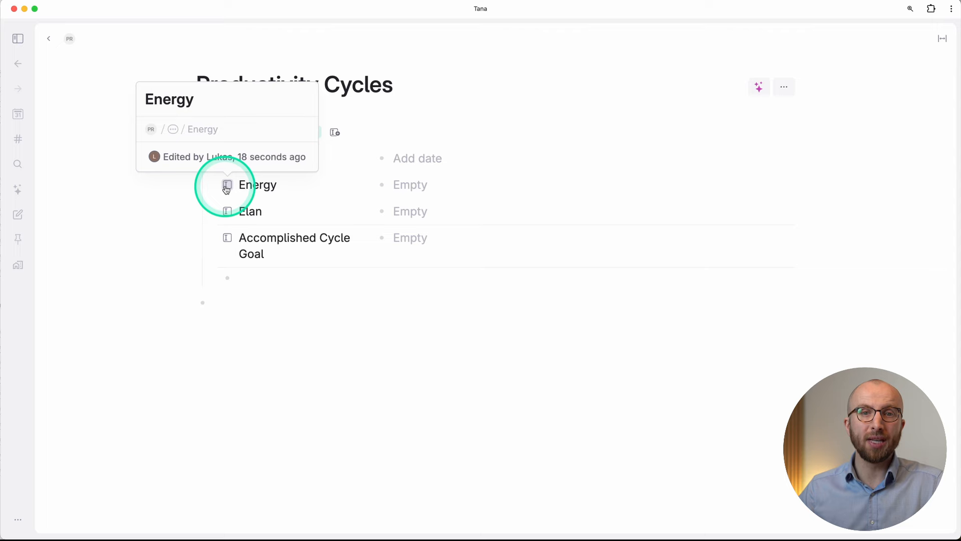
click(226, 187)
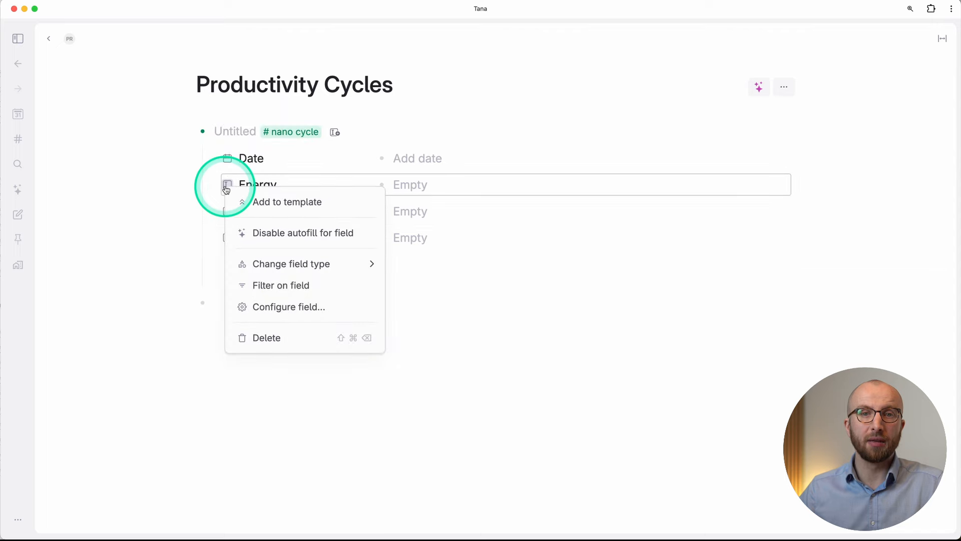
click(284, 315)
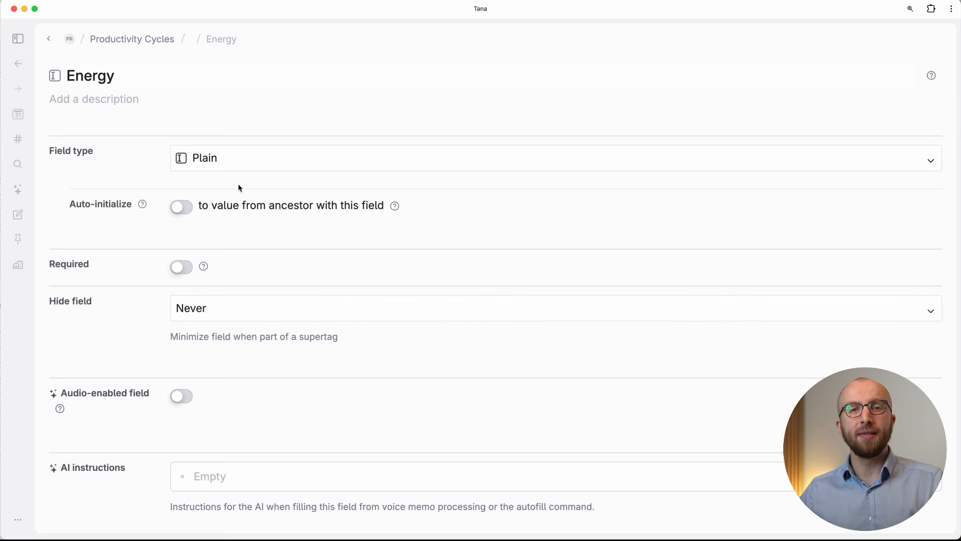
click(233, 167)
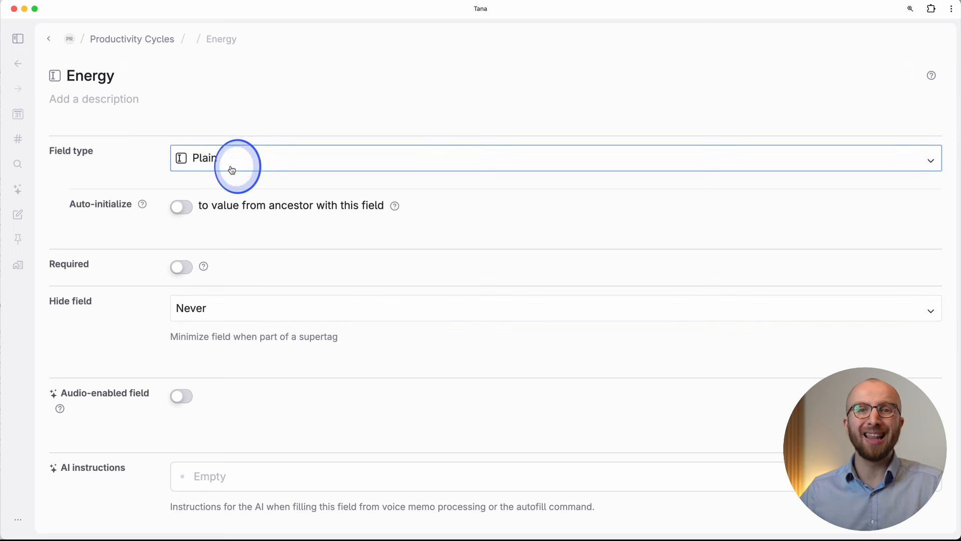
click(243, 202)
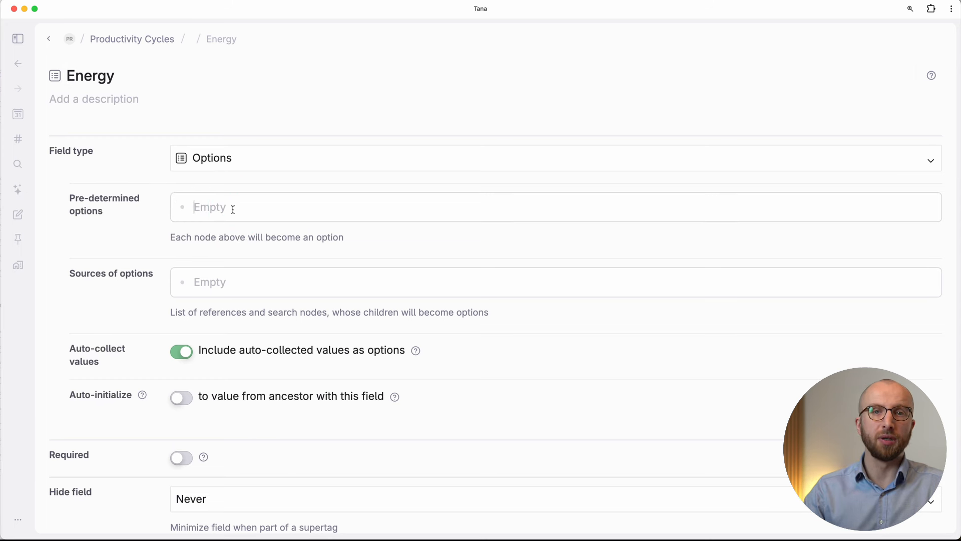
text(🔋🔋🔋 🔋🔋 🔋)
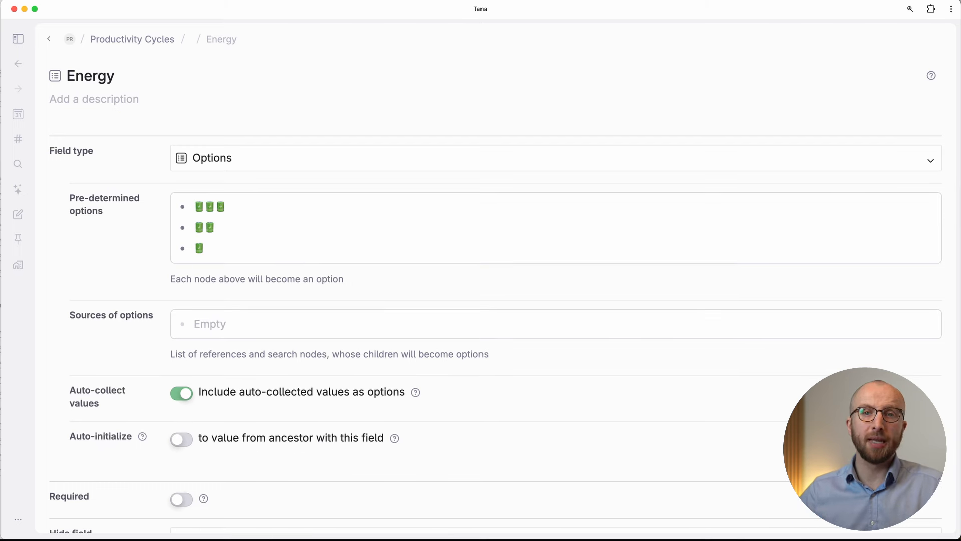
click(49, 39)
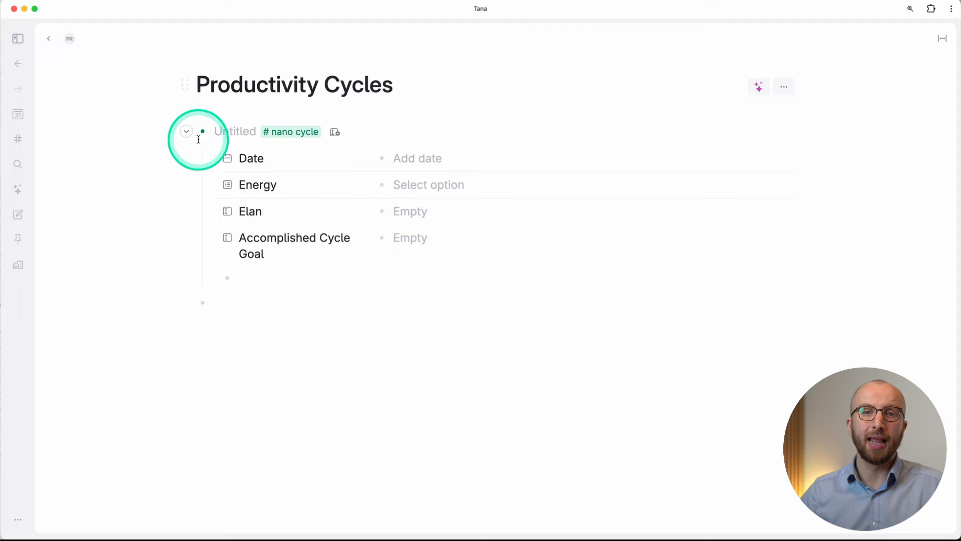
Configure the Elan field as an Options field with pre-determined options of three, two and one fire emojis
click(228, 213)
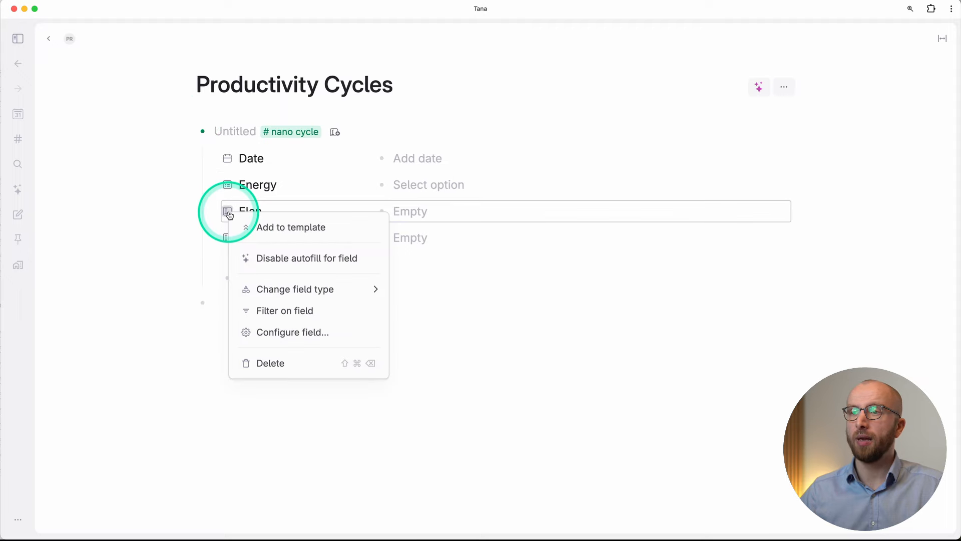
click(272, 332)
click(225, 158)
click(236, 209)
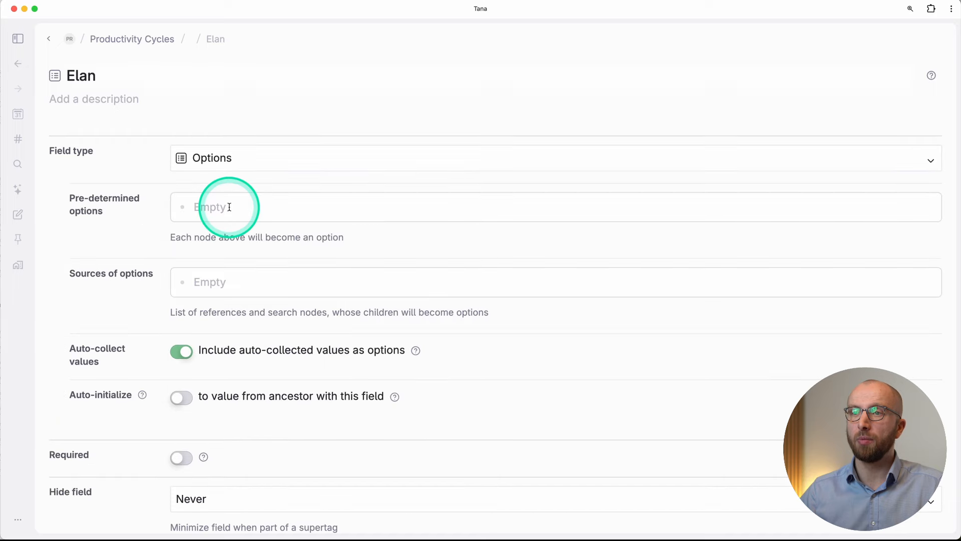
text(:fire)
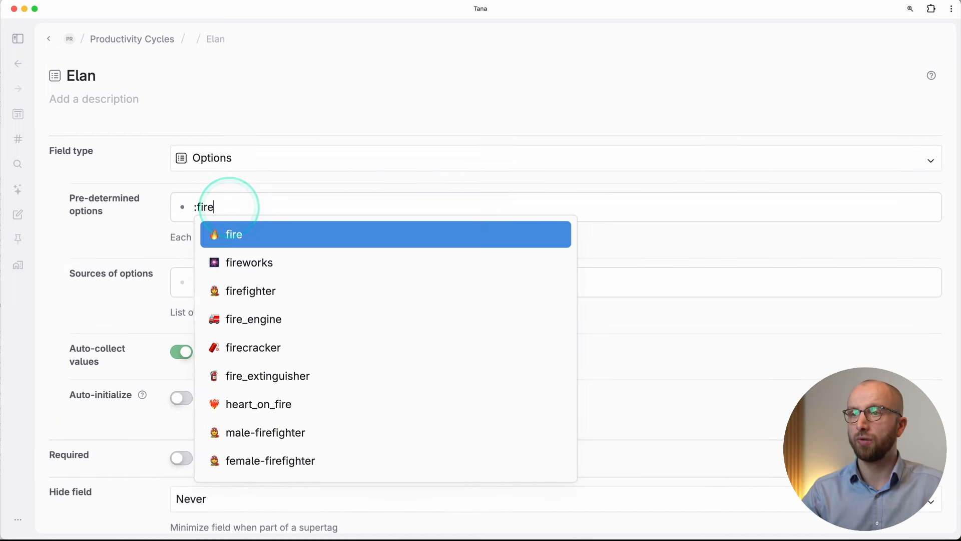
key(Return)
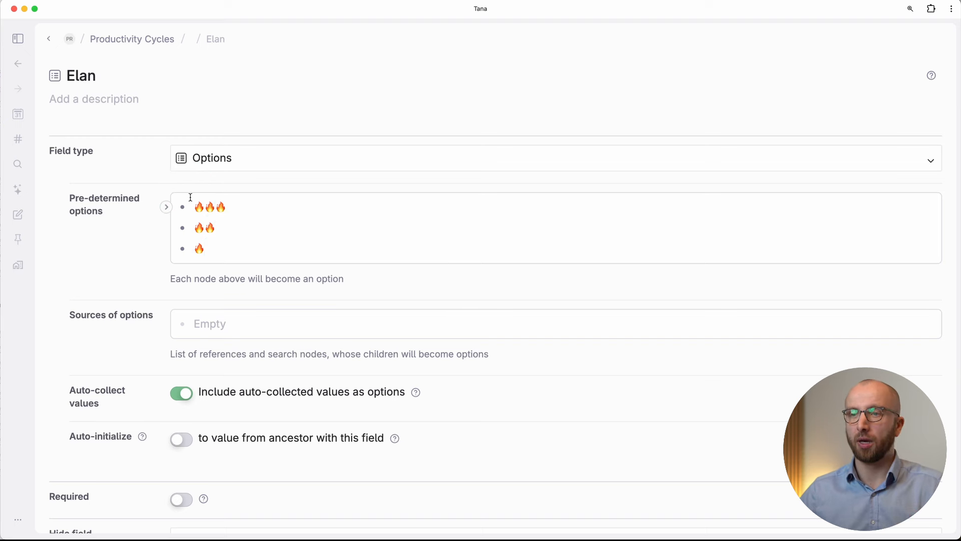
click(70, 39)
Configure the Accomplished Cycle Goal field as an Options field with a green check mark and a red X as pre-determined options
click(262, 266)
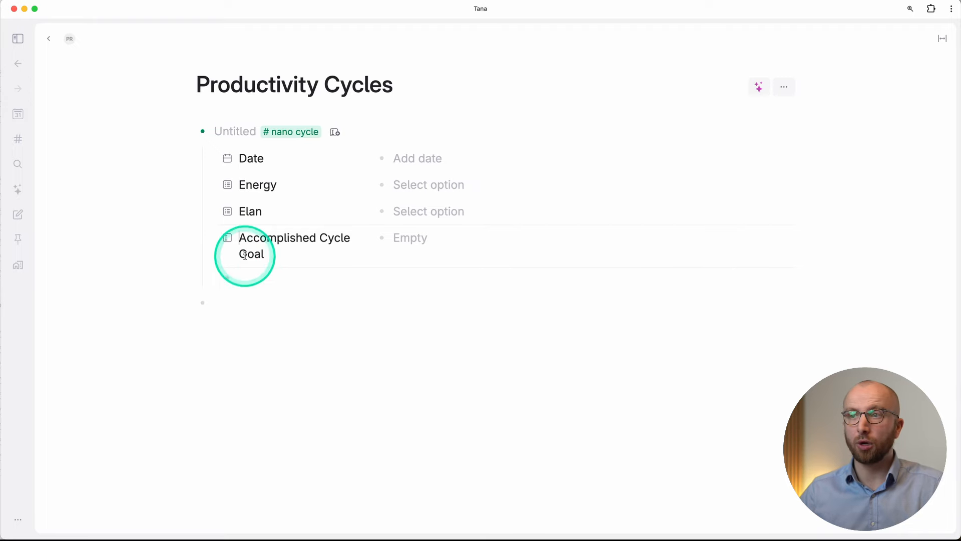
click(227, 239)
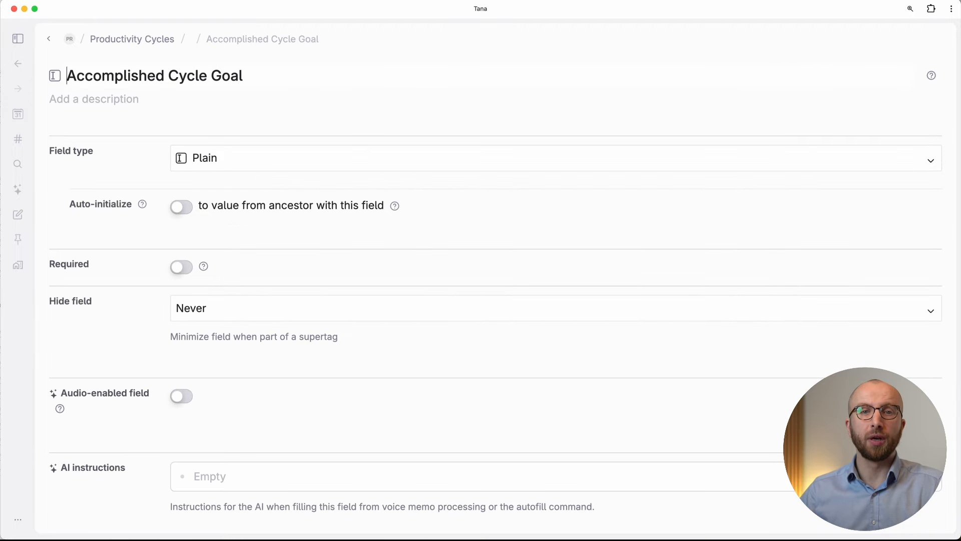
click(232, 160)
click(230, 210)
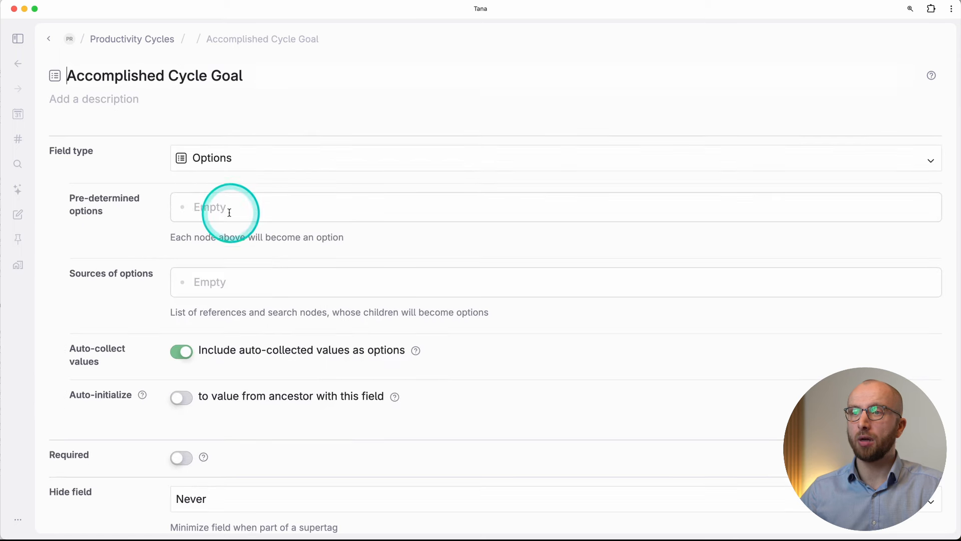
text(:wh)
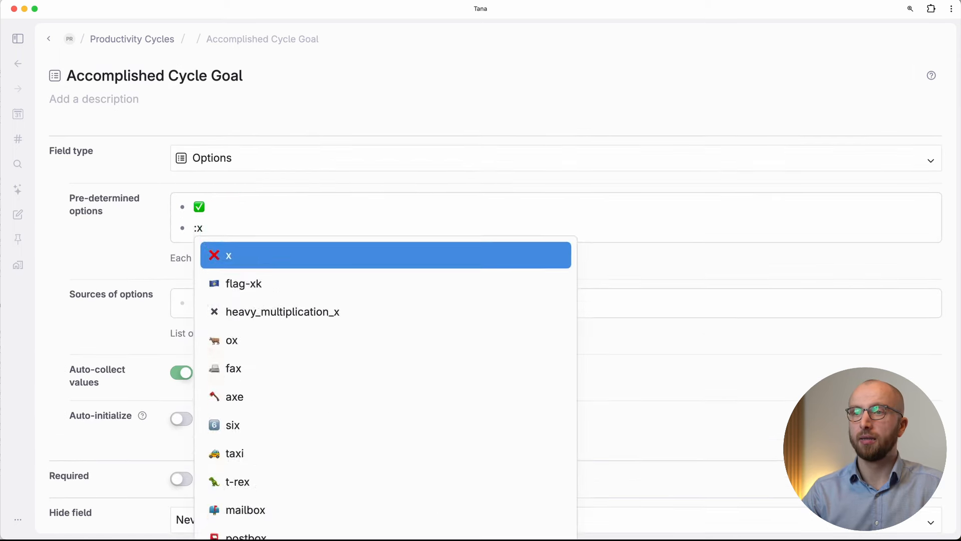
key(Return)
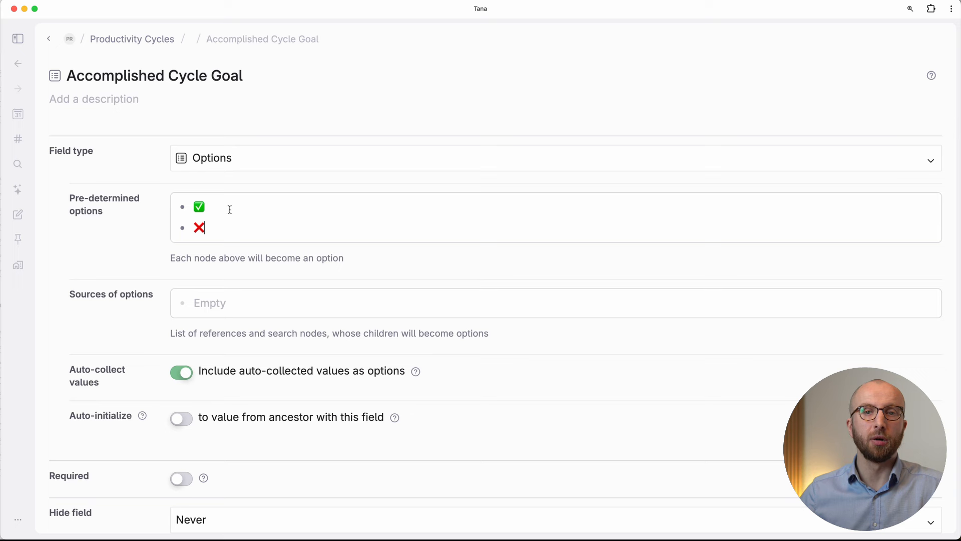
click(48, 39)
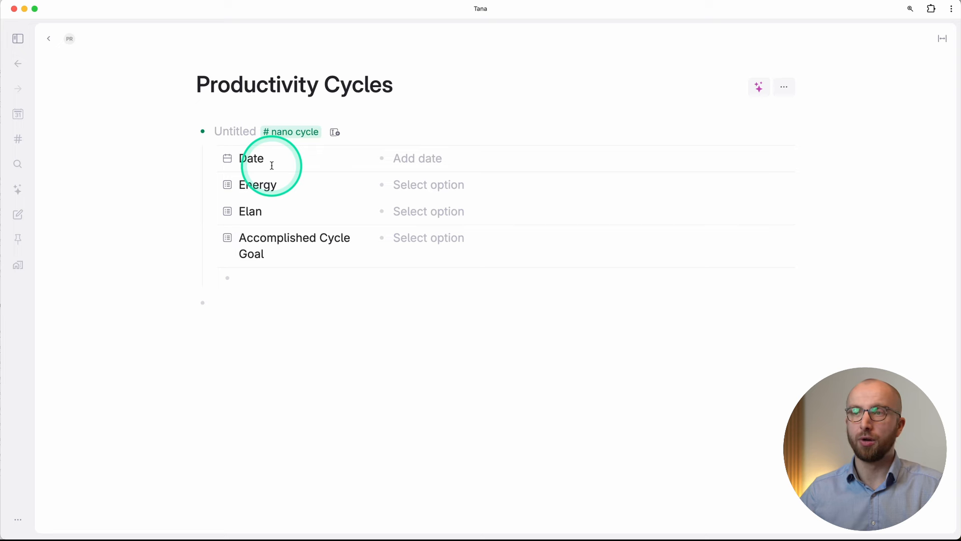
Create a second untitled node tagged nano cycle below the first and expand it
click(272, 297)
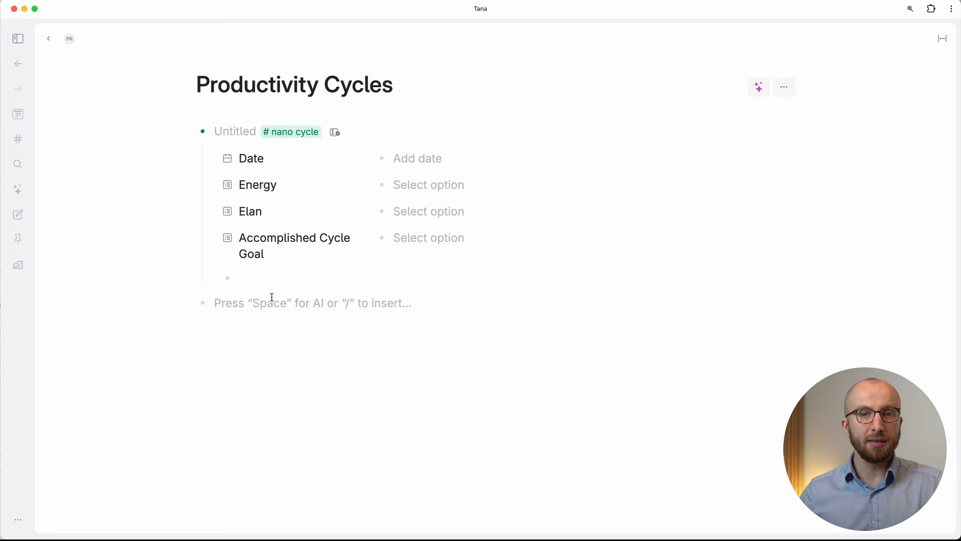
text(#na)
key(Return)
click(210, 295)
click(187, 303)
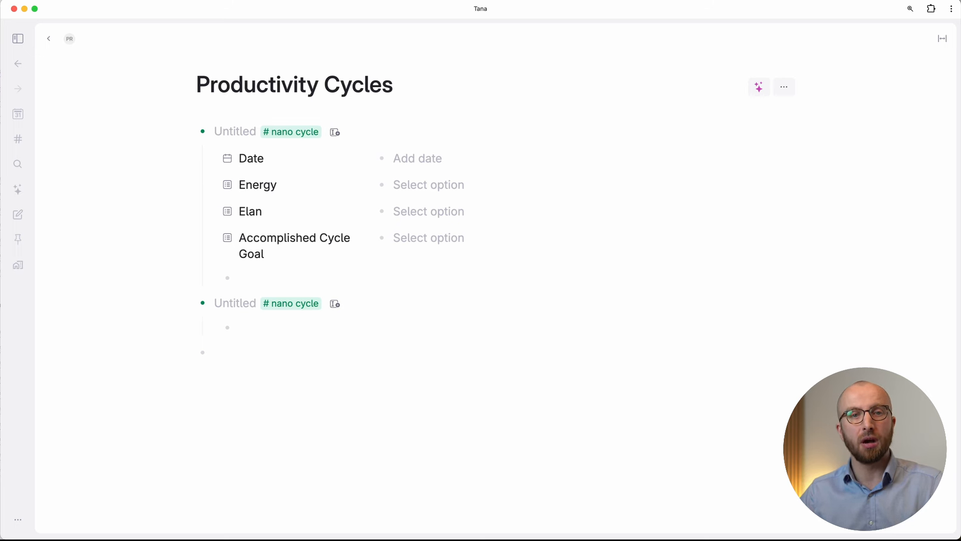
Add the Energy field to the nano cycle template and create a third untitled node tagged nano cycle
click(228, 188)
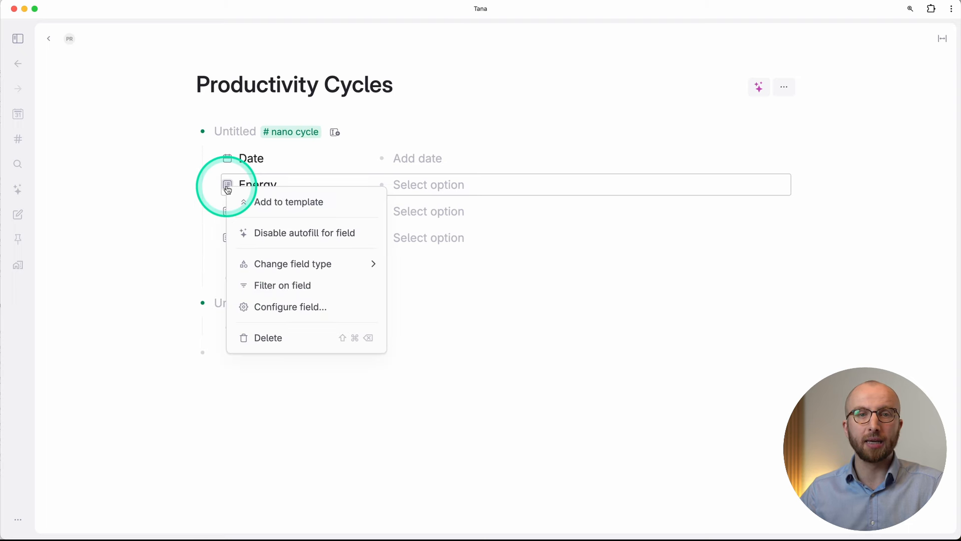
click(265, 202)
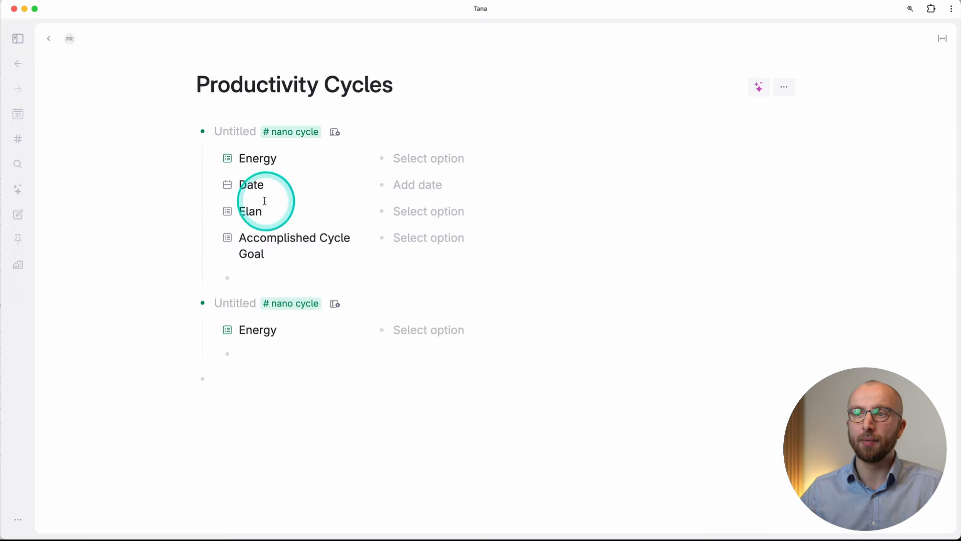
click(237, 379)
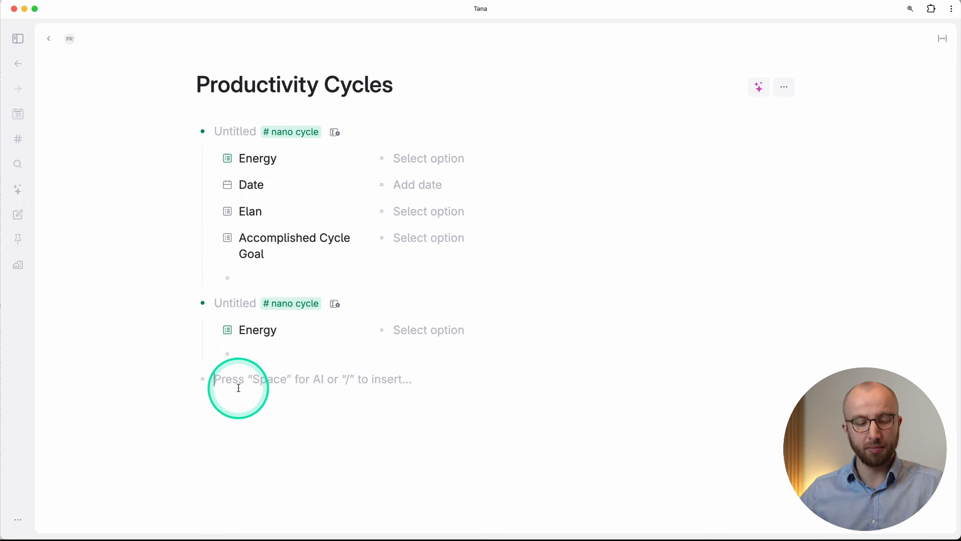
text(#nano)
key(Return)
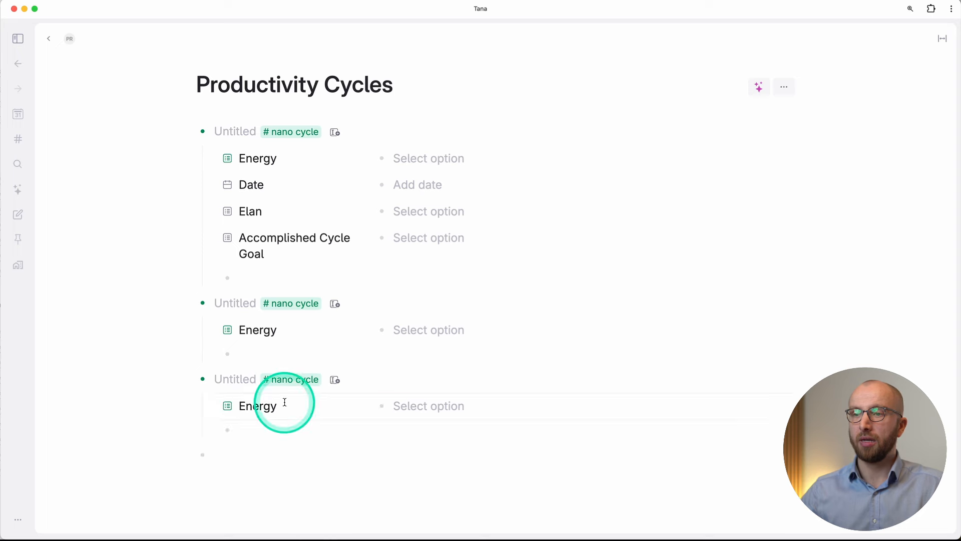
Add the Elan and Accomplished Cycle Goal fields of the first node to the nano cycle template
click(227, 215)
click(241, 221)
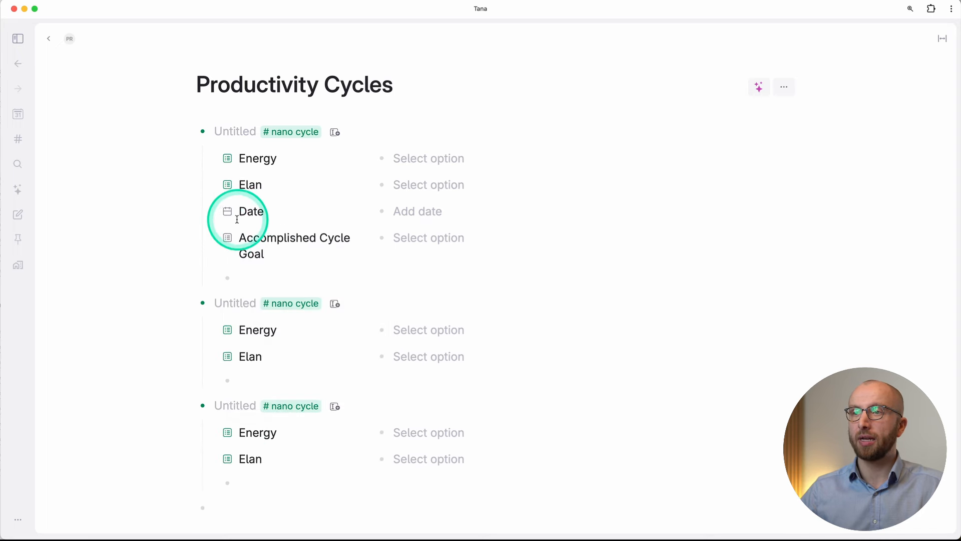
click(226, 238)
click(252, 257)
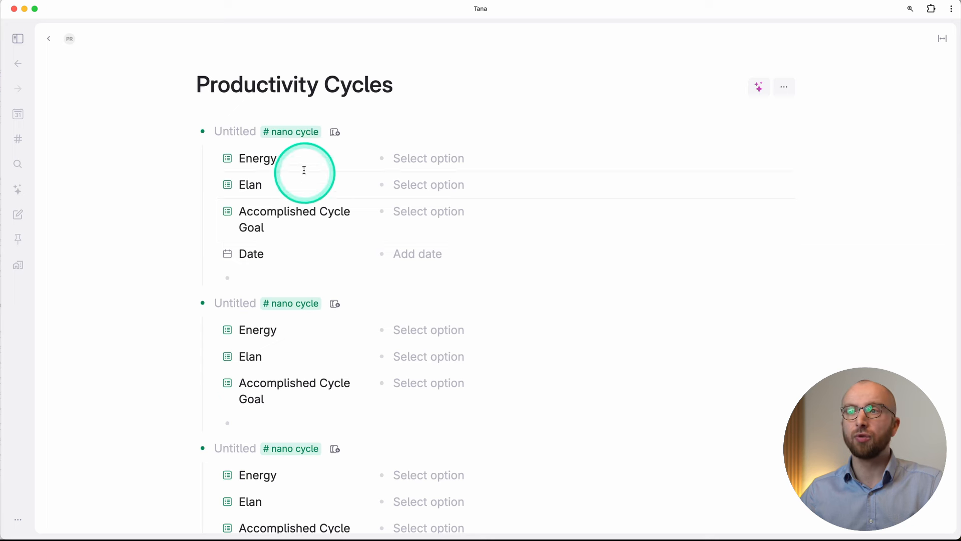
Add the existing Date field to the nano cycle tag's default content and move it above Energy
click(289, 138)
click(324, 216)
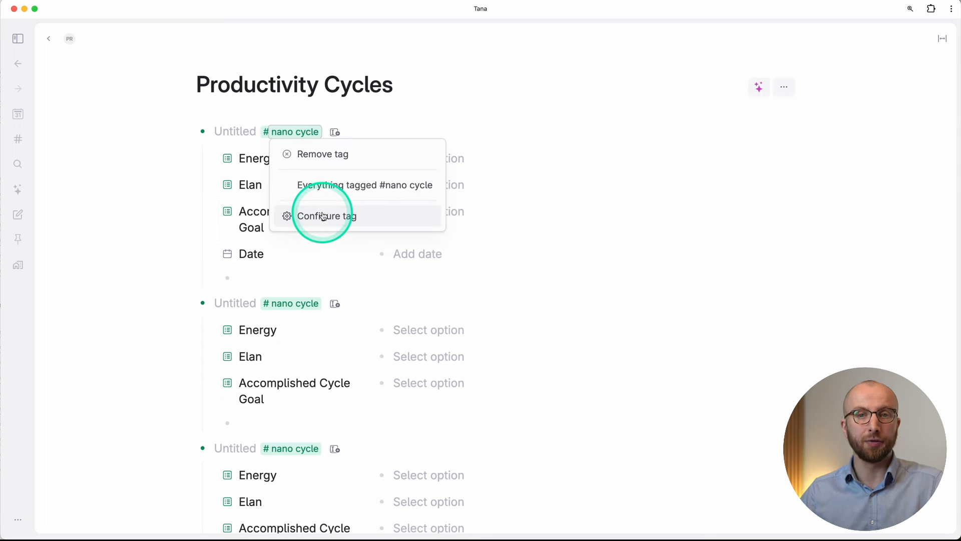
click(773, 315)
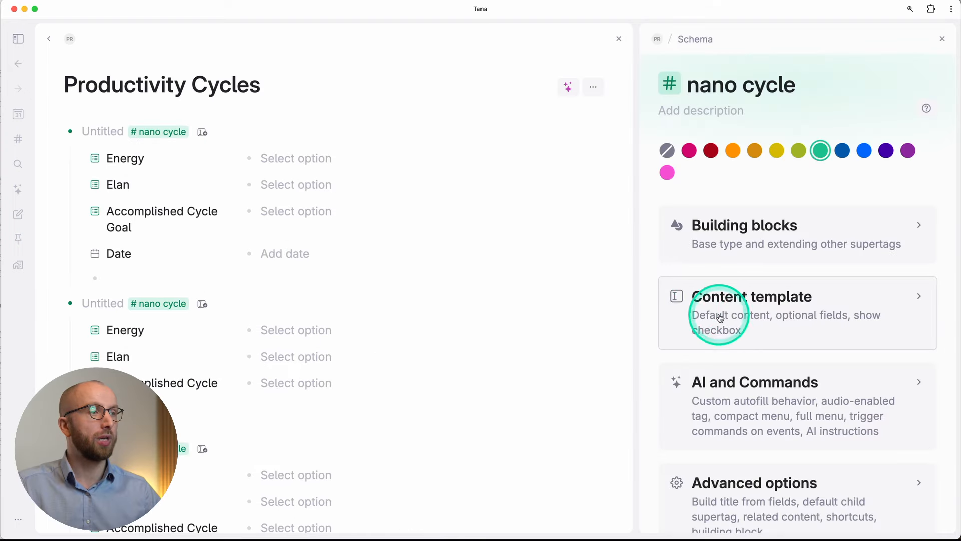
scroll(733, 317, down, 4)
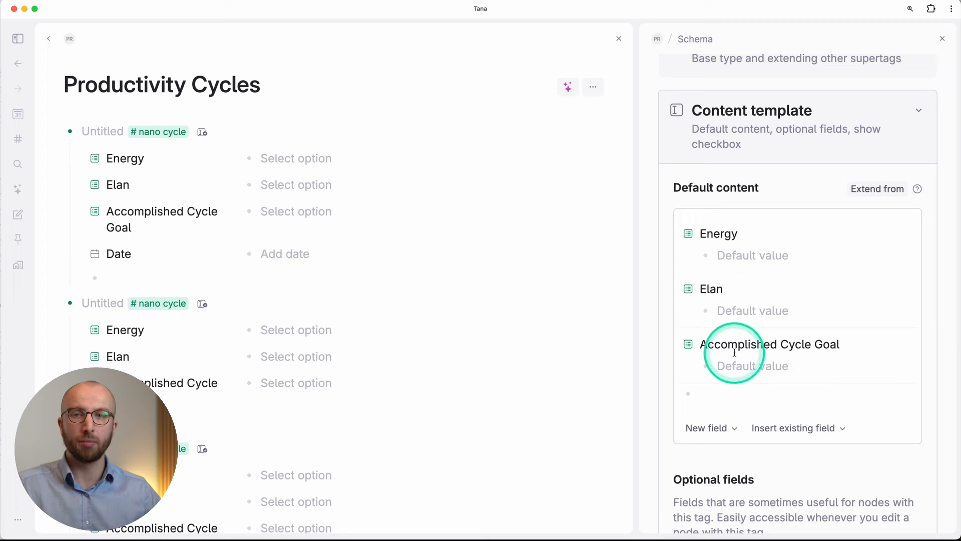
click(708, 395)
text(Date)
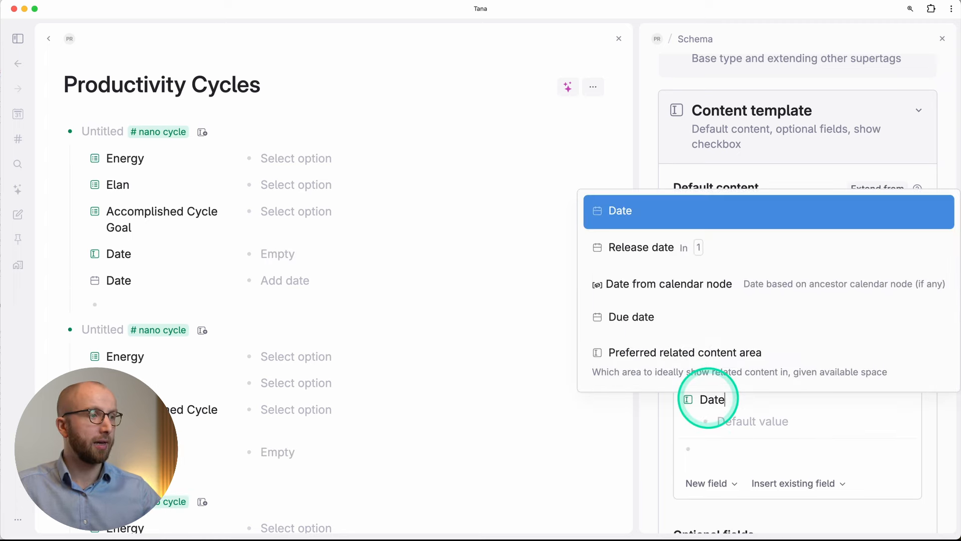
click(648, 215)
drag(687, 399, 686, 226)
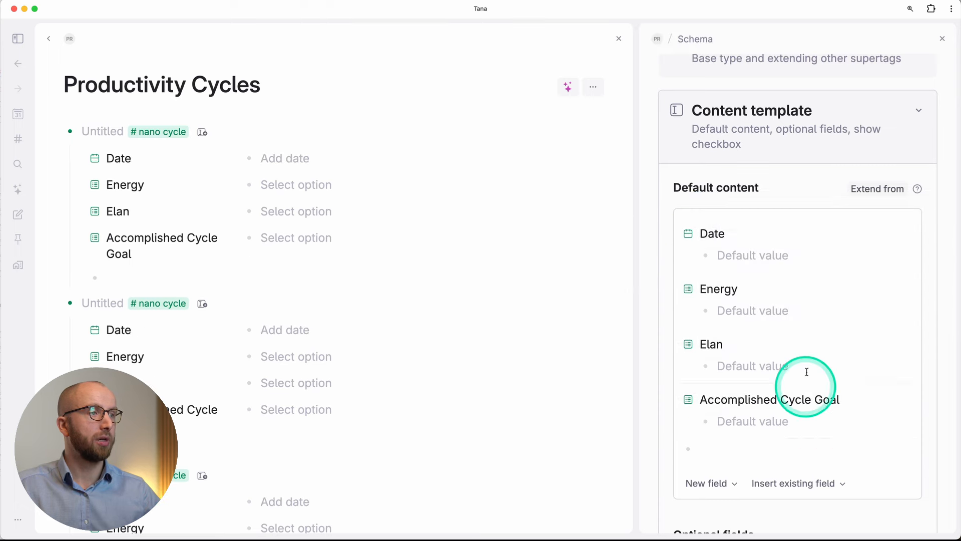
Set the template's default values to two batteries for Energy and two flames for Elan, leaving Accomplished Cycle Goal without a default
click(776, 308)
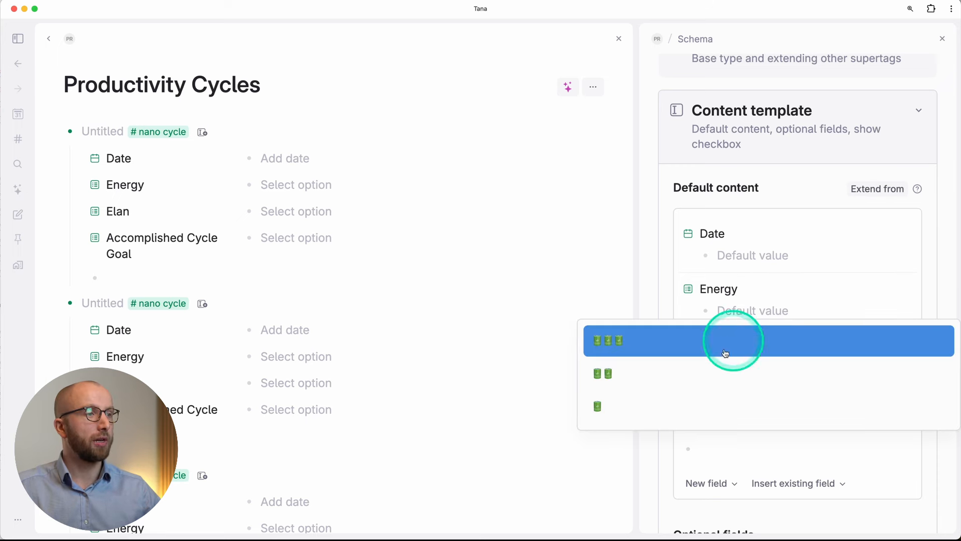
click(709, 368)
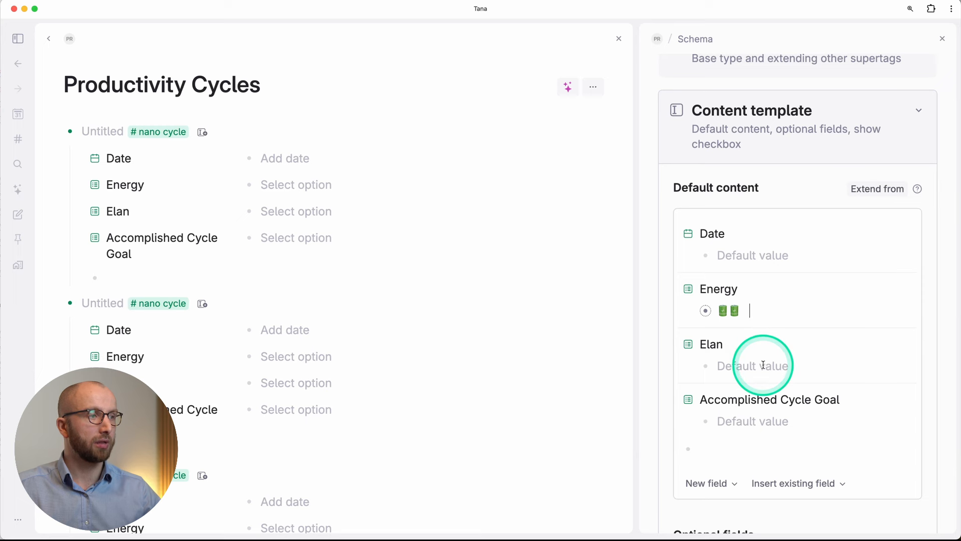
click(763, 364)
click(728, 428)
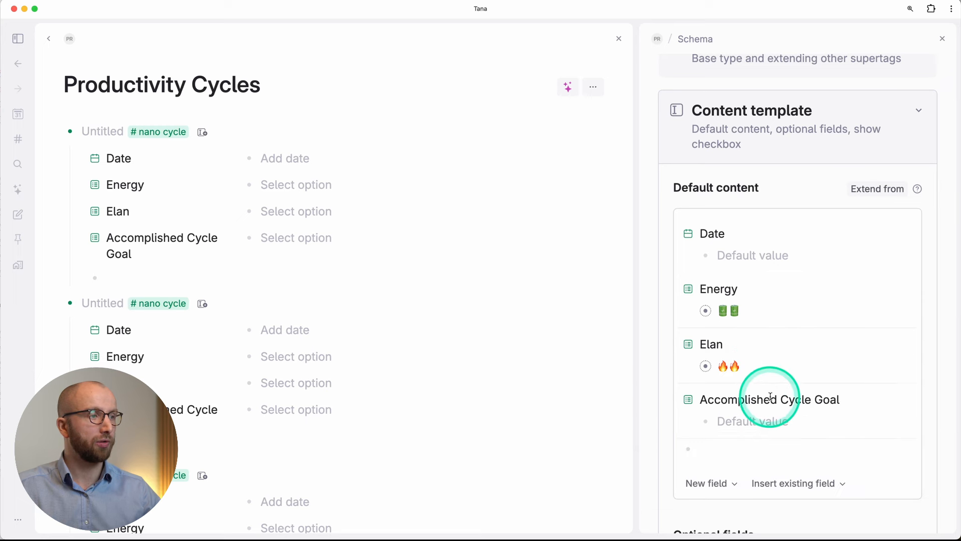
click(749, 422)
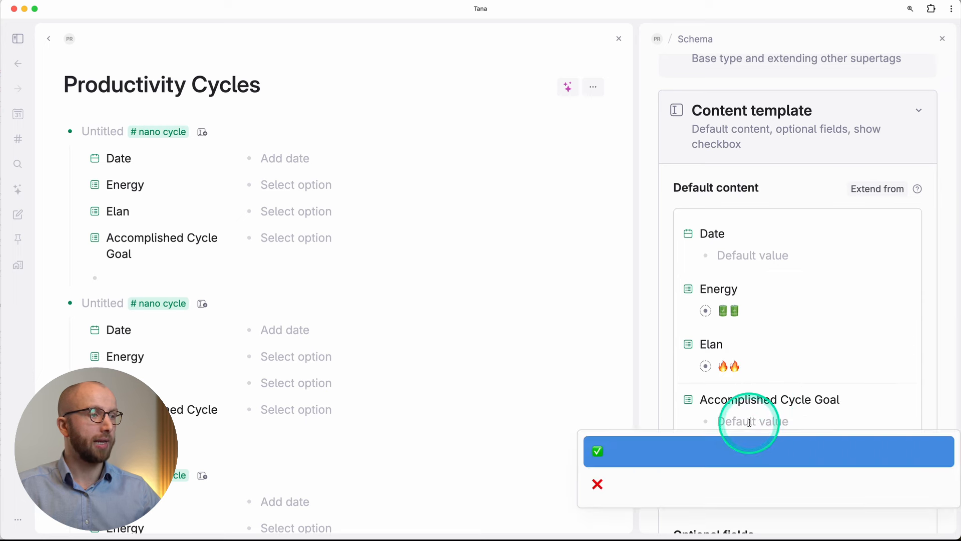
click(759, 406)
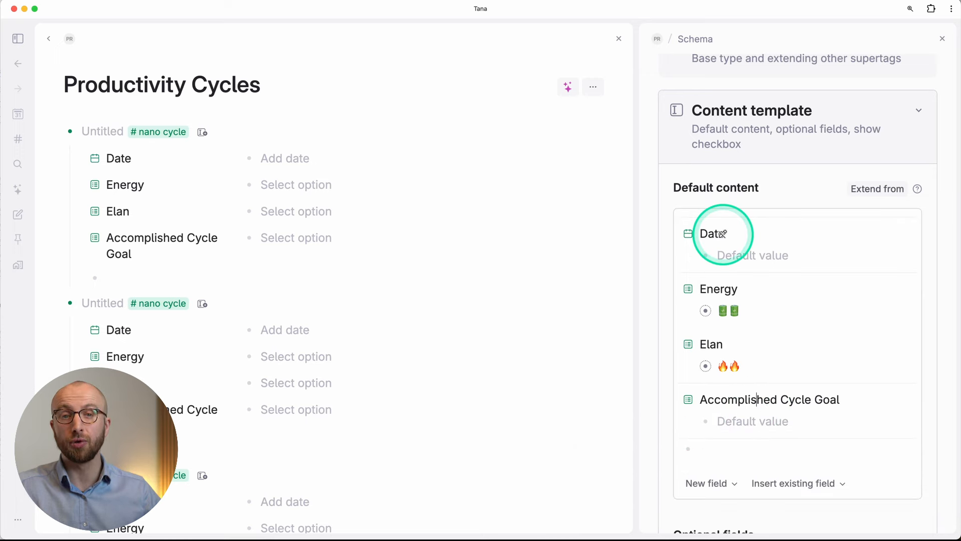
Close the tag configuration and delete the second and third untitled nano cycle nodes
click(942, 38)
right_click(203, 305)
click(230, 302)
key(super+shift+BackSpace)
key(super+shift+BackSpace)
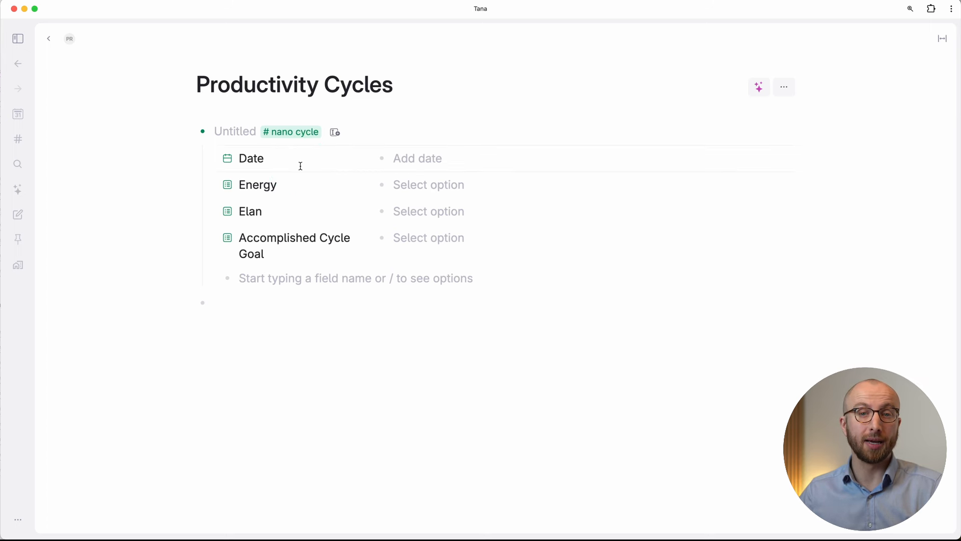
click(221, 134)
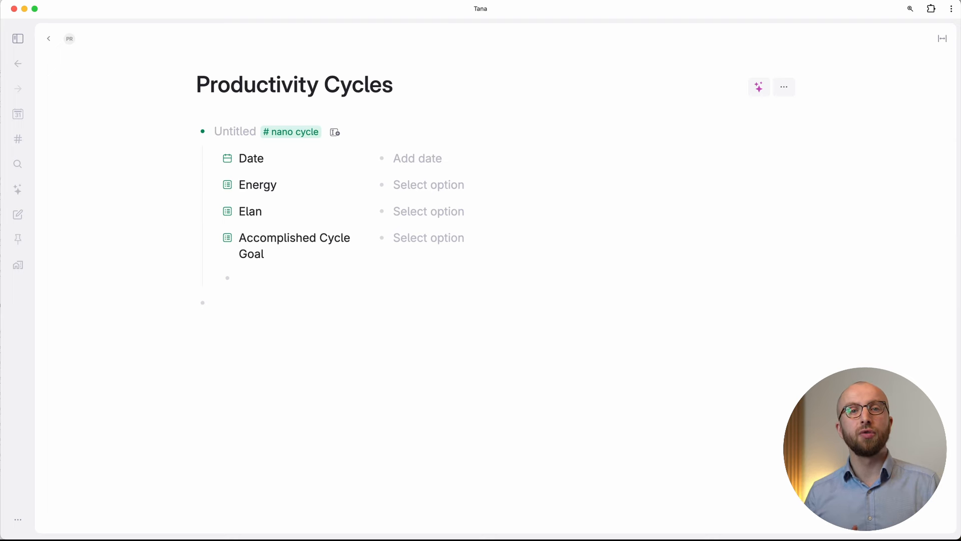
Create a node named "Nano Cycle Templates" below the nano cycle node, with a child node named "Plan"
click(224, 296)
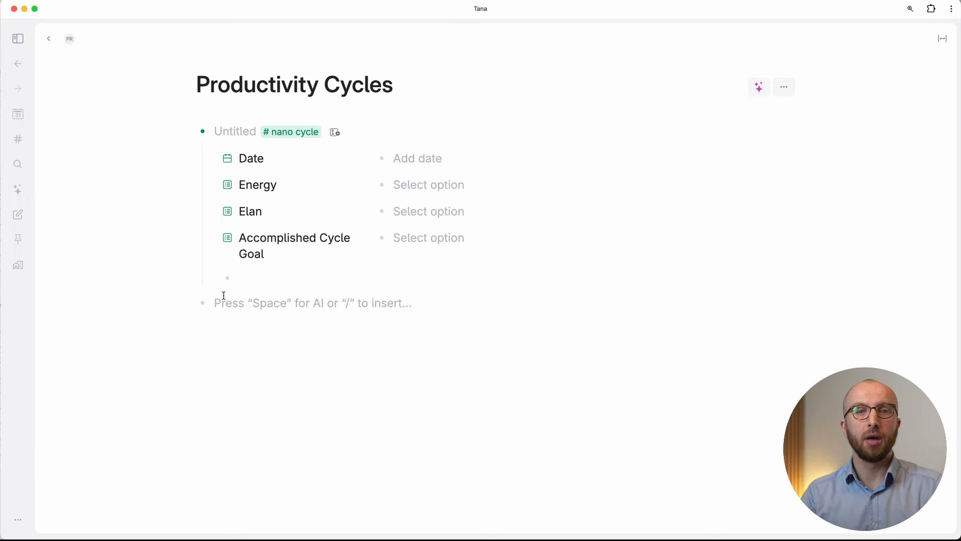
text(Nano C)
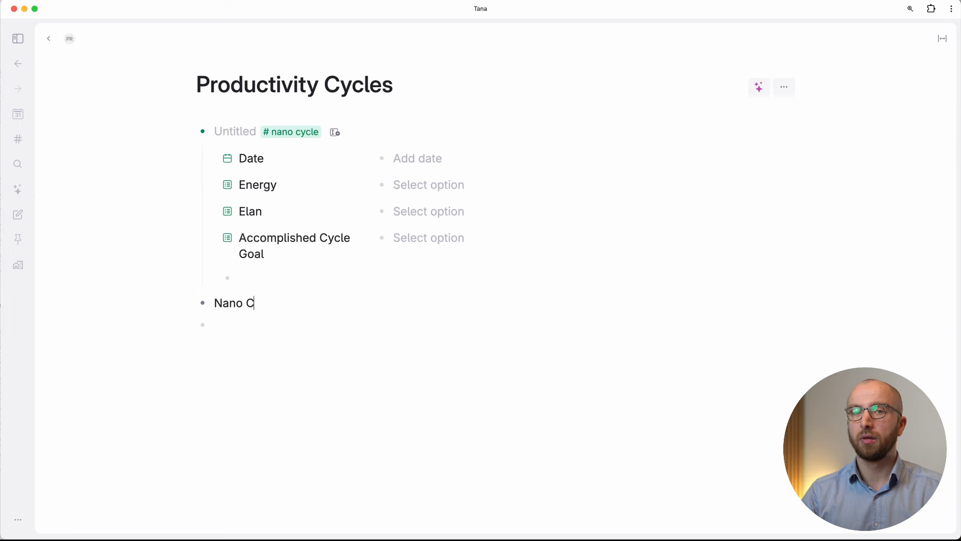
text(ycle Template)
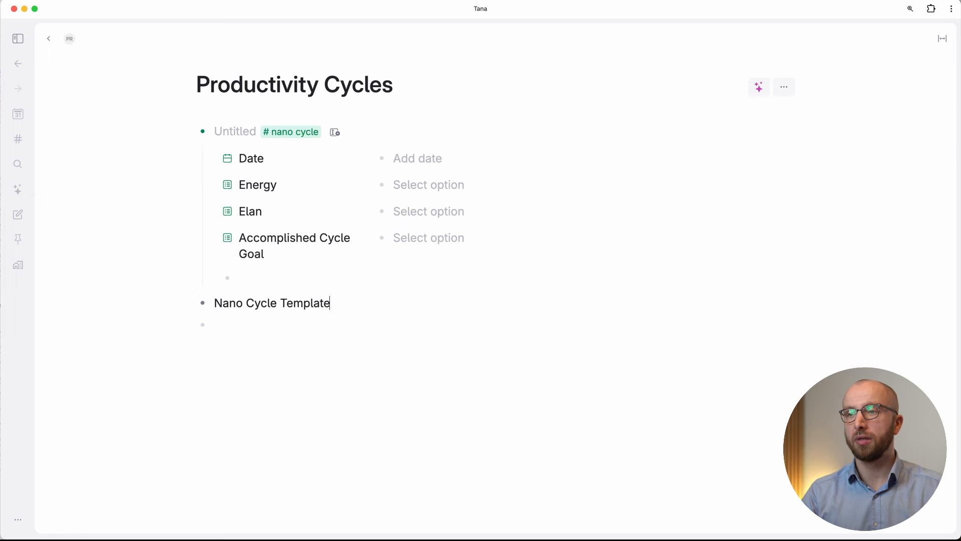
text(sPlan)
key(Return)
Add under Plan the child nodes "What's the goal?", "How will I get started?" and "Potential distractions and how I'll counter them"
text(What's the goal?)
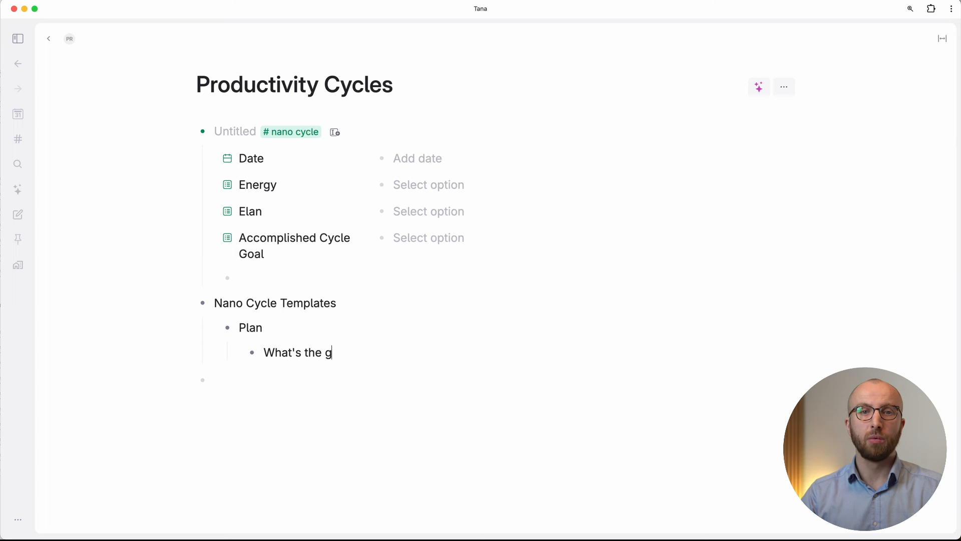
key(Return)
text(How will I g)
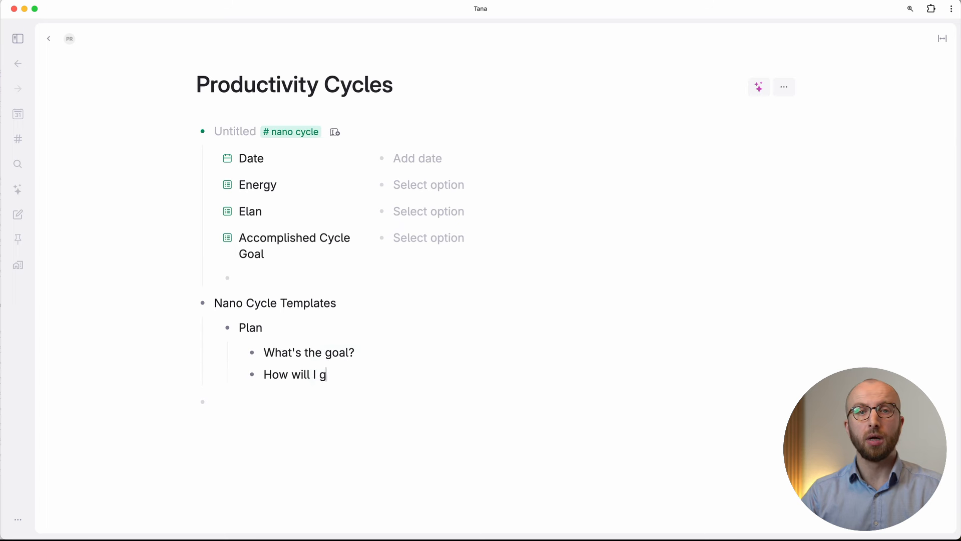
text(et started?)
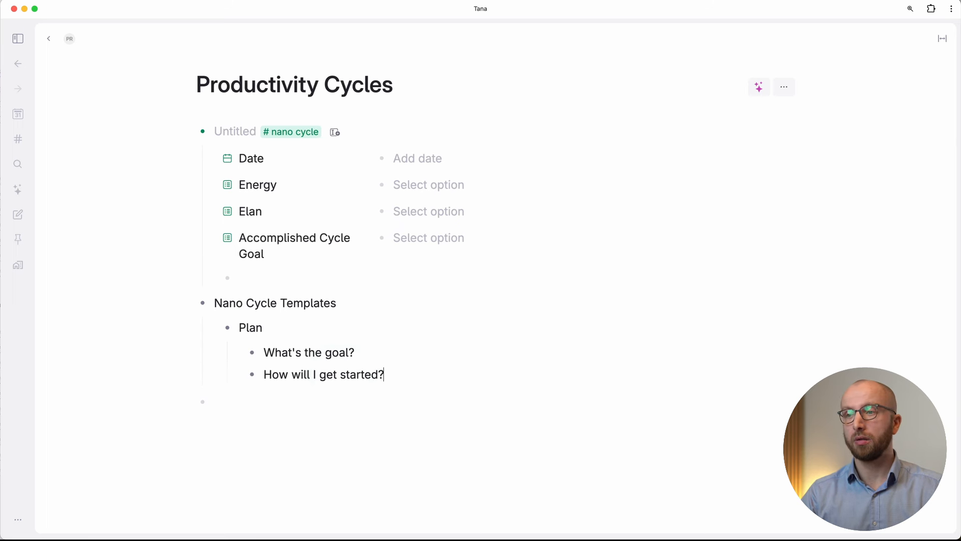
text(Potential distractions and how I'll counter)
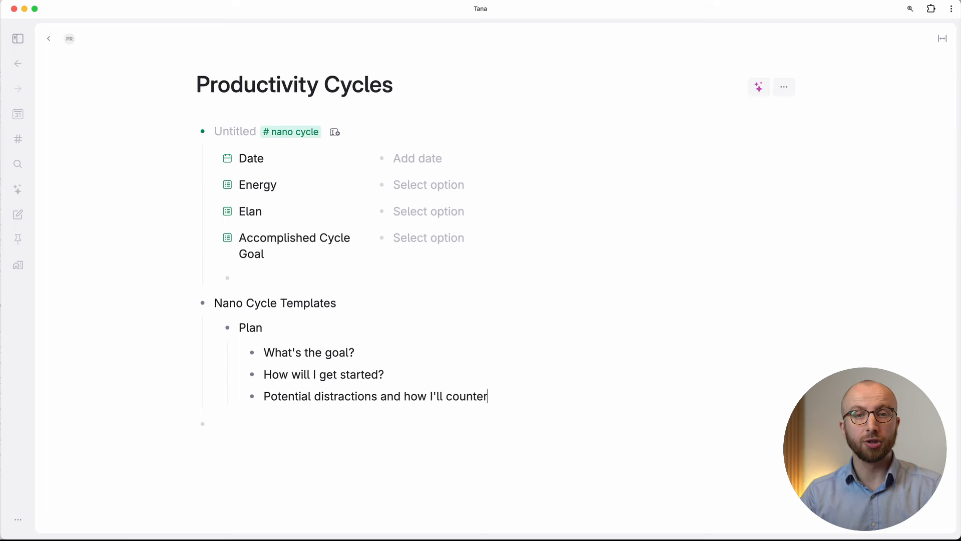
text( them)
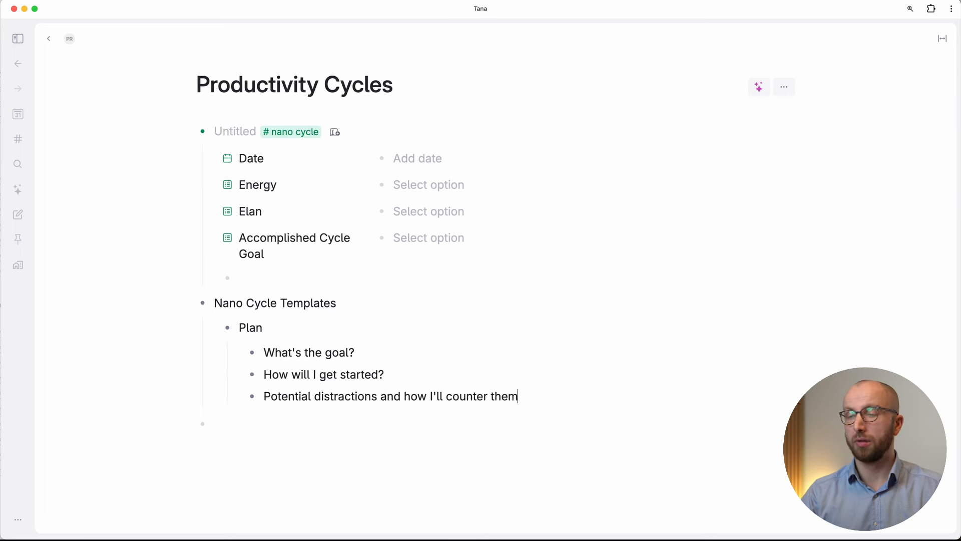
Add a Work node at the same level as Plan and turn both Plan and Work into headings
click(351, 428)
key(Tab)
text(Work)
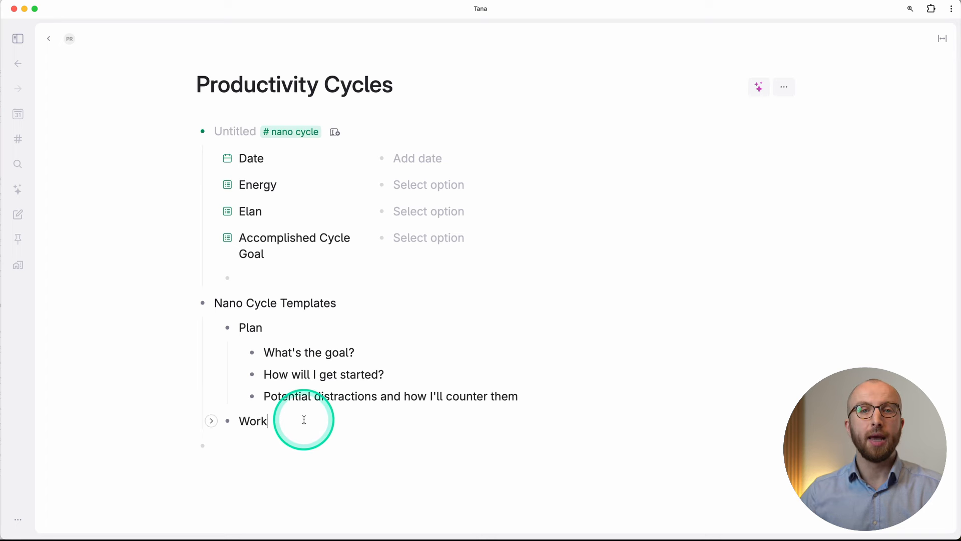
scroll(246, 321, down, 1)
right_click(246, 321)
click(315, 404)
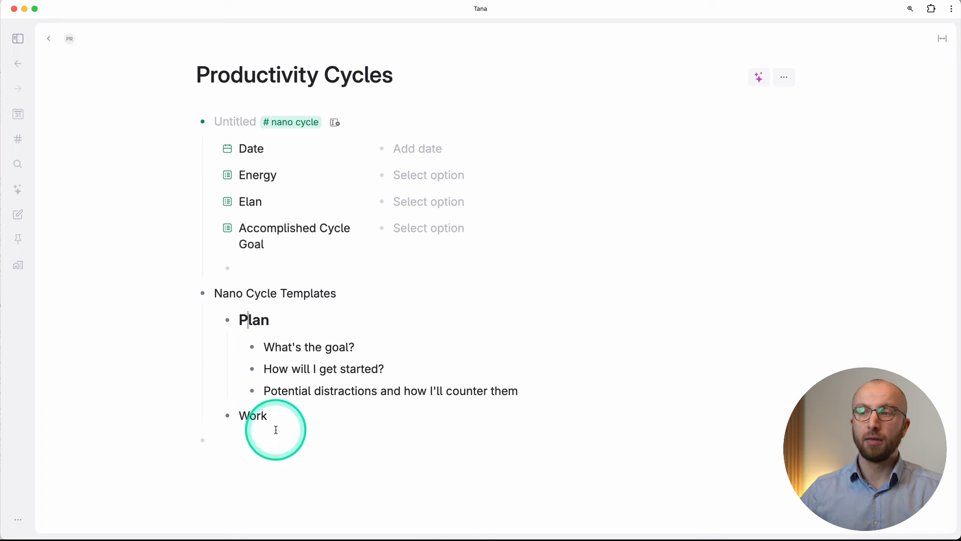
right_click(253, 415)
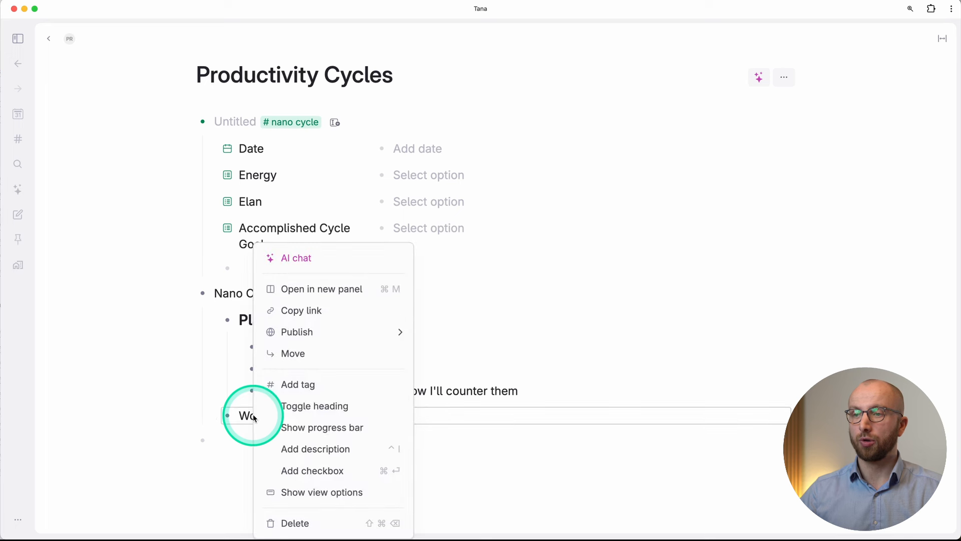
click(307, 411)
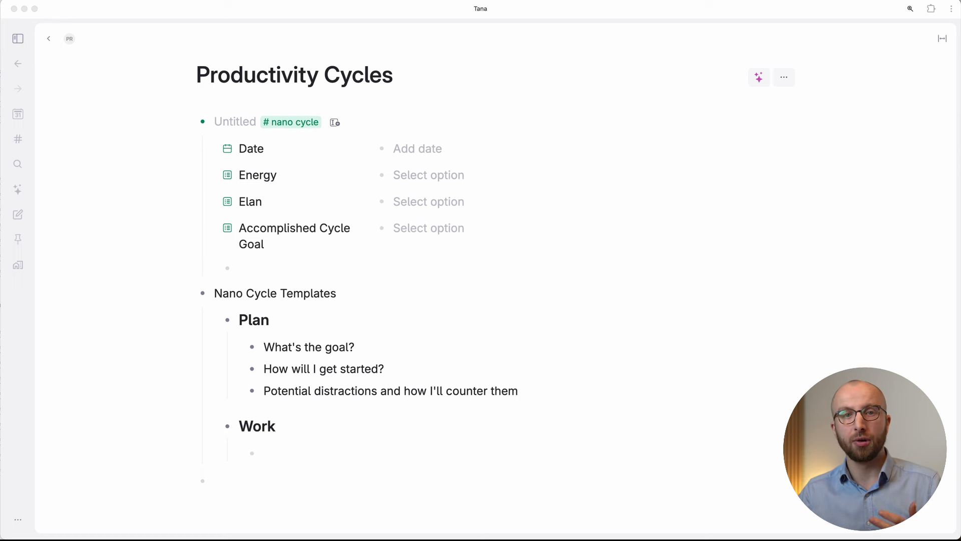
Add a Review node below Work with the child questions "What did I accomplish?", "What distracted me?" and "What can I do better next time?"
click(280, 461)
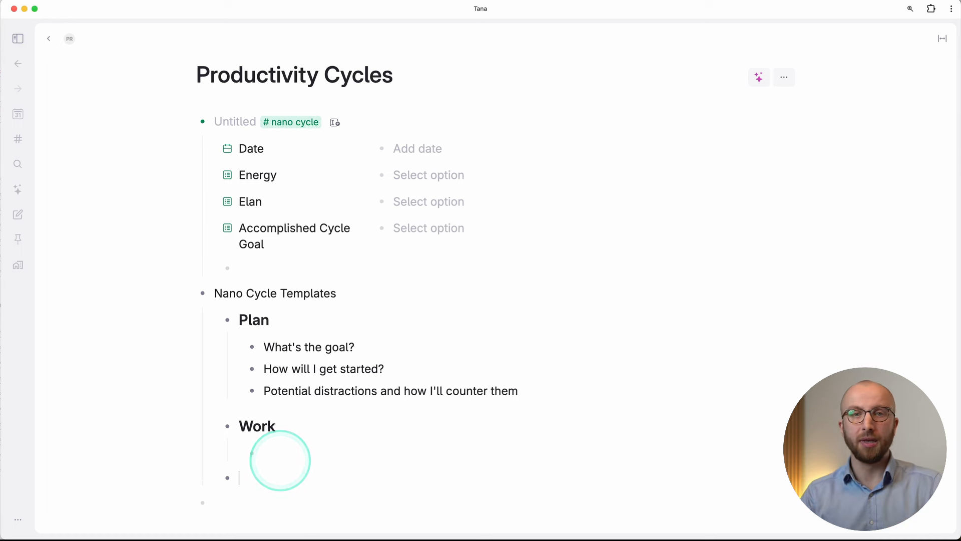
text(Review)
key(Return)
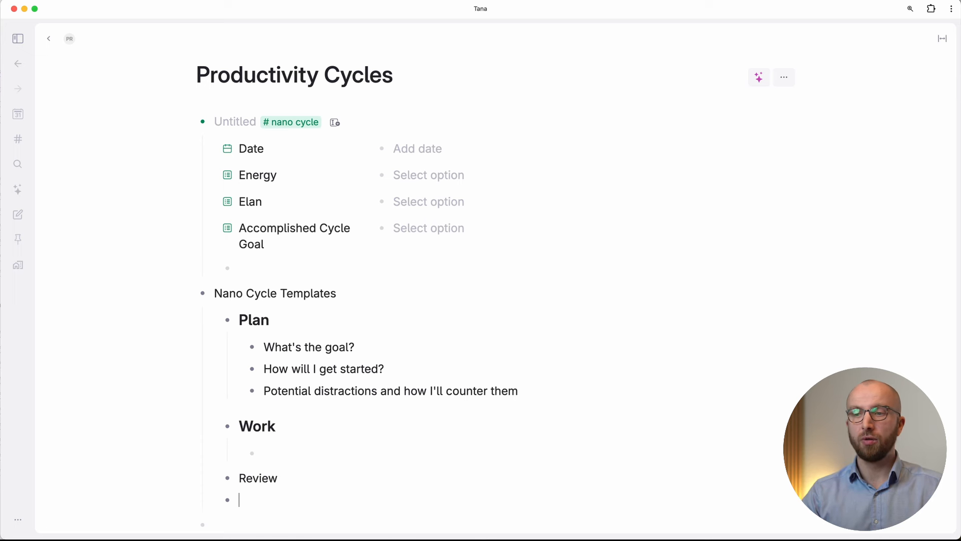
text(What d)
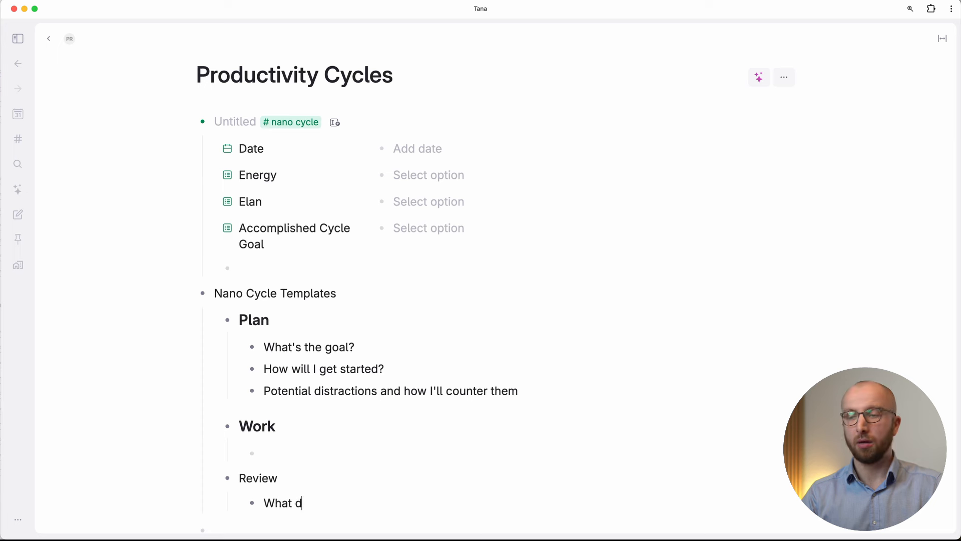
text(id I accomplis)
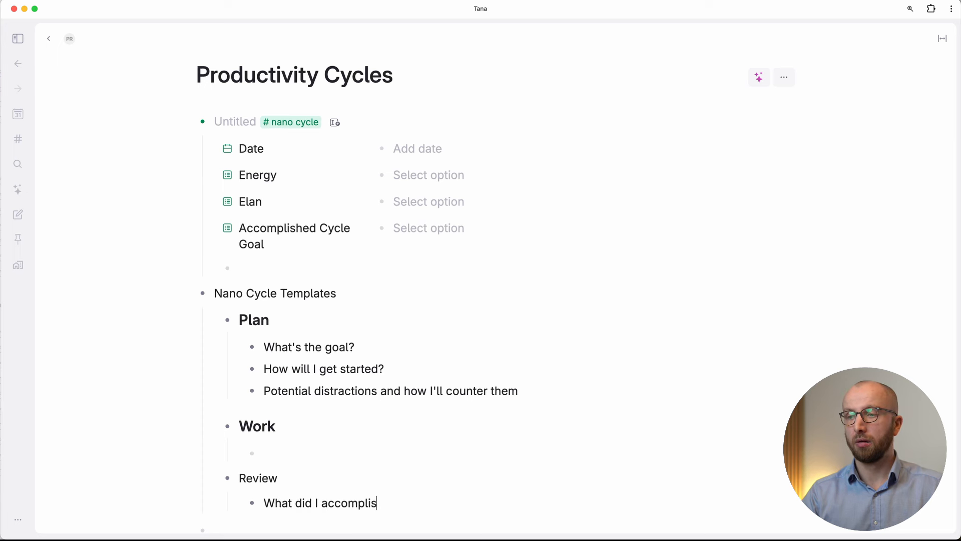
text(h?What distracted me?)
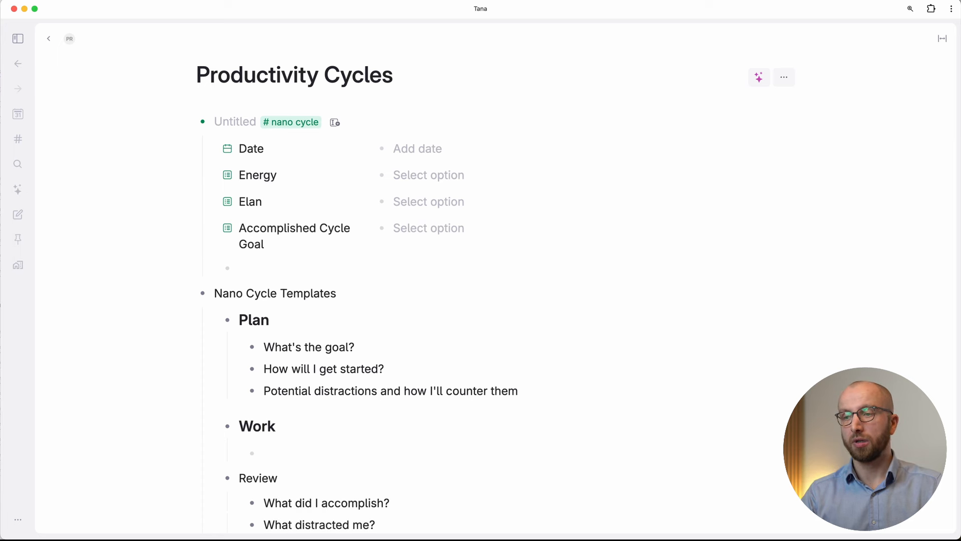
key(Return)
text(What can)
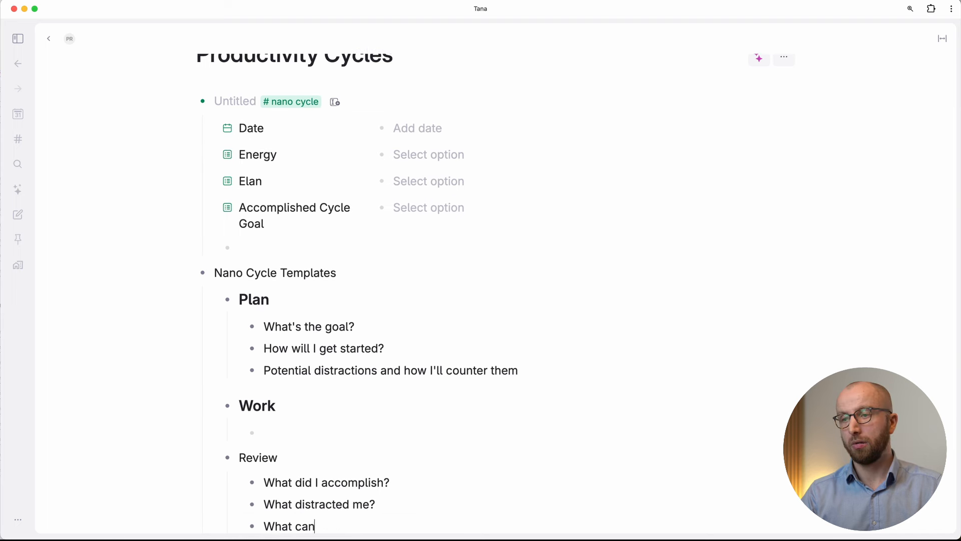
text( I do better next time?)
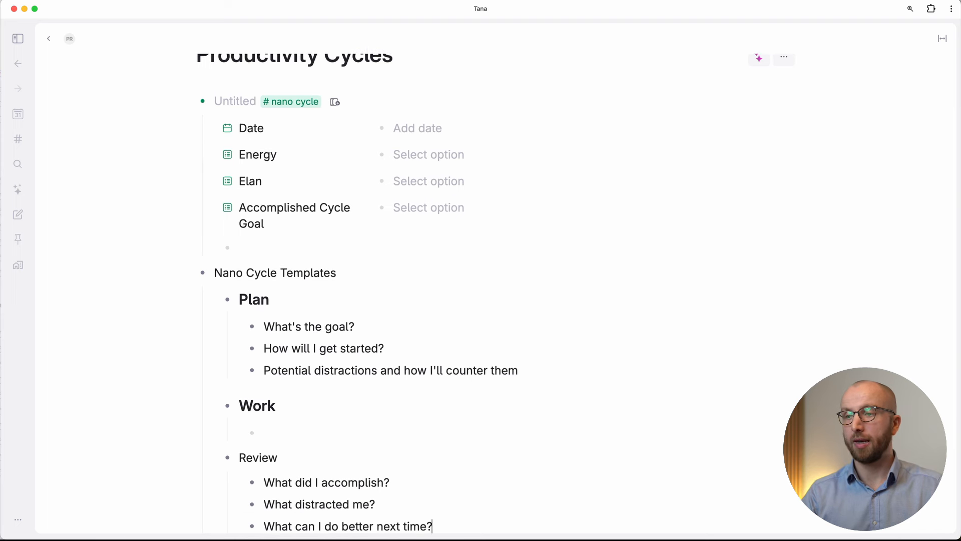
Turn the Review node under Nano Cycle Templates into a heading
click(253, 458)
right_click(253, 458)
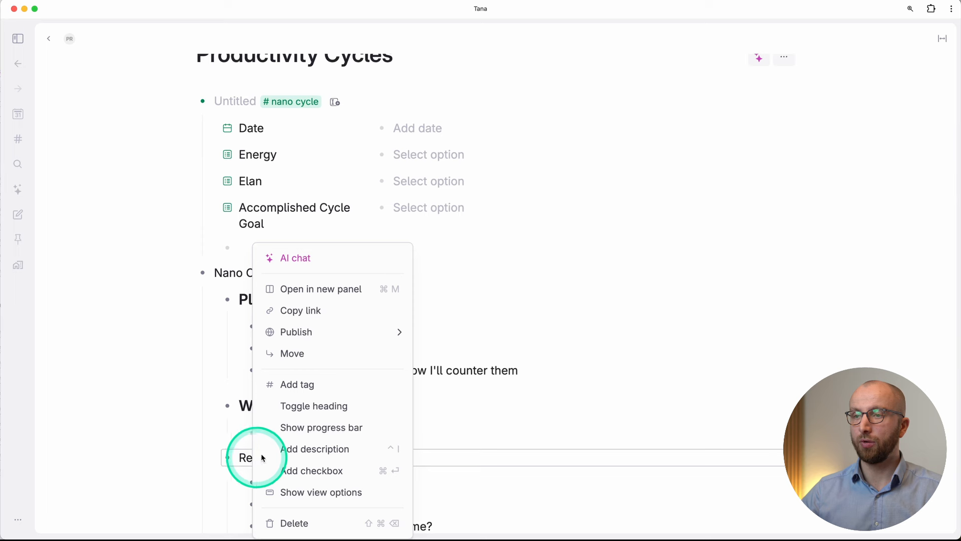
click(332, 403)
scroll(358, 433, down, 2)
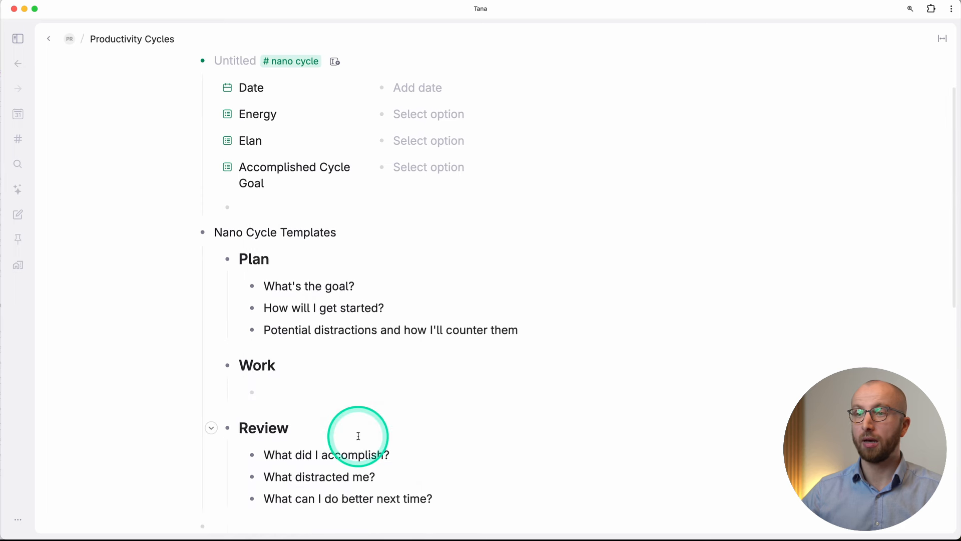
Open the nano cycle supertag's configuration and look at its content template settings
click(277, 366)
click(249, 266)
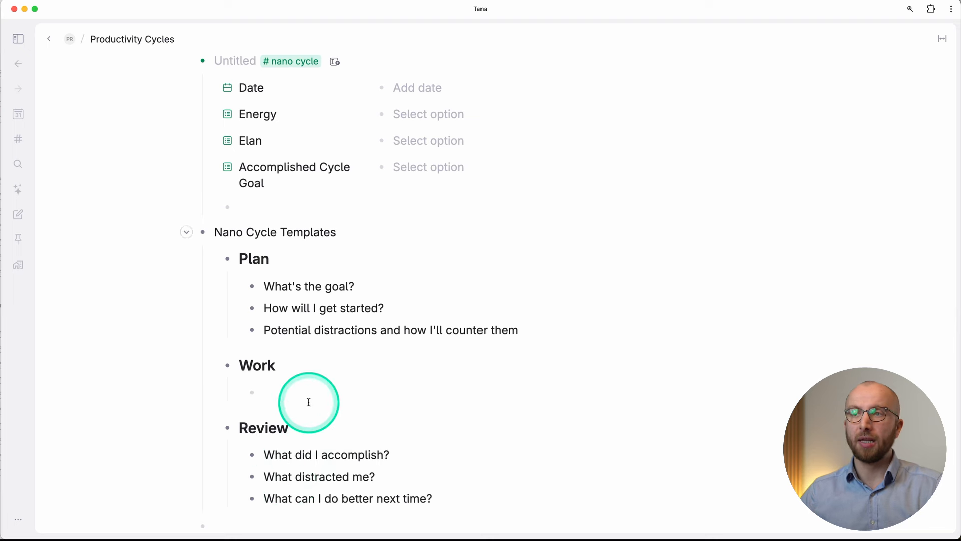
scroll(311, 408, up, 3)
click(293, 131)
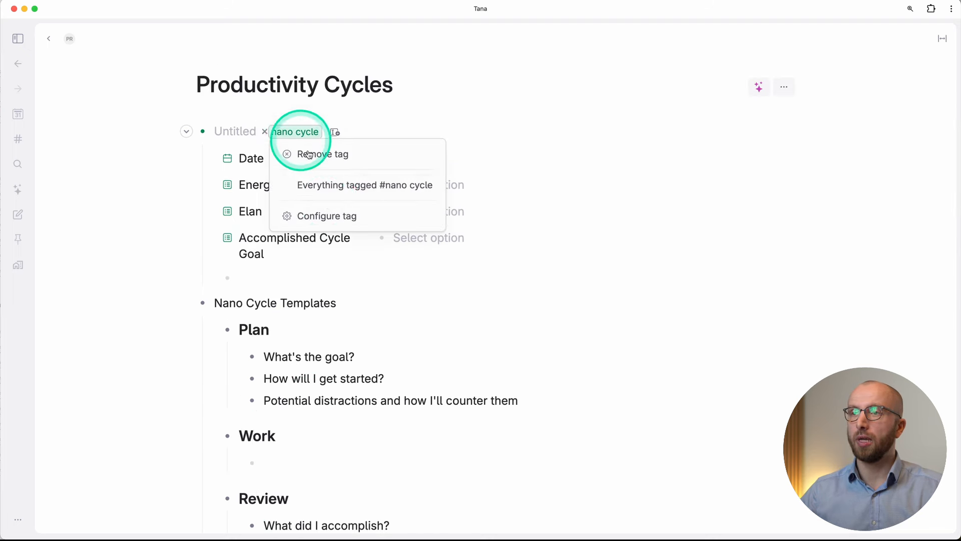
click(326, 216)
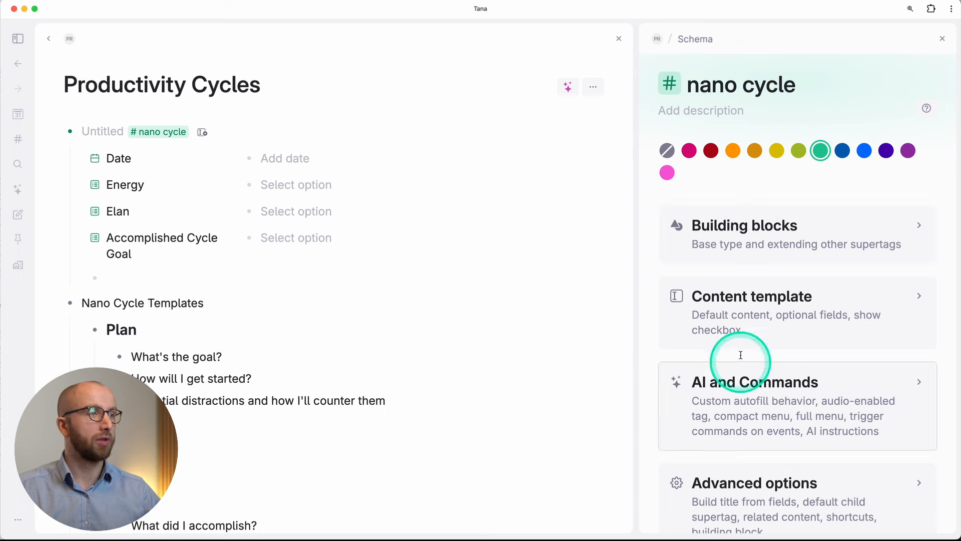
click(740, 307)
scroll(751, 389, down, 3)
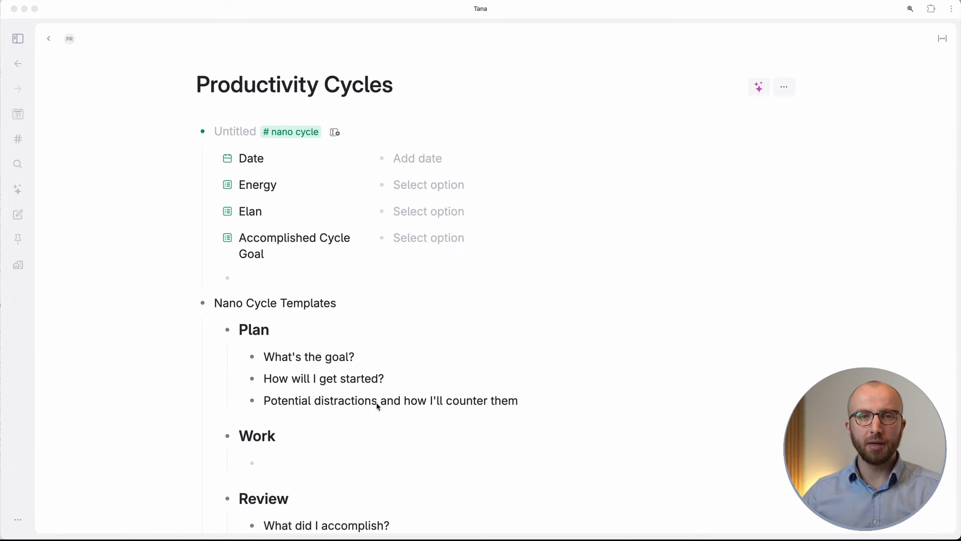
Collapse the untitled node tagged nano cycle
click(184, 146)
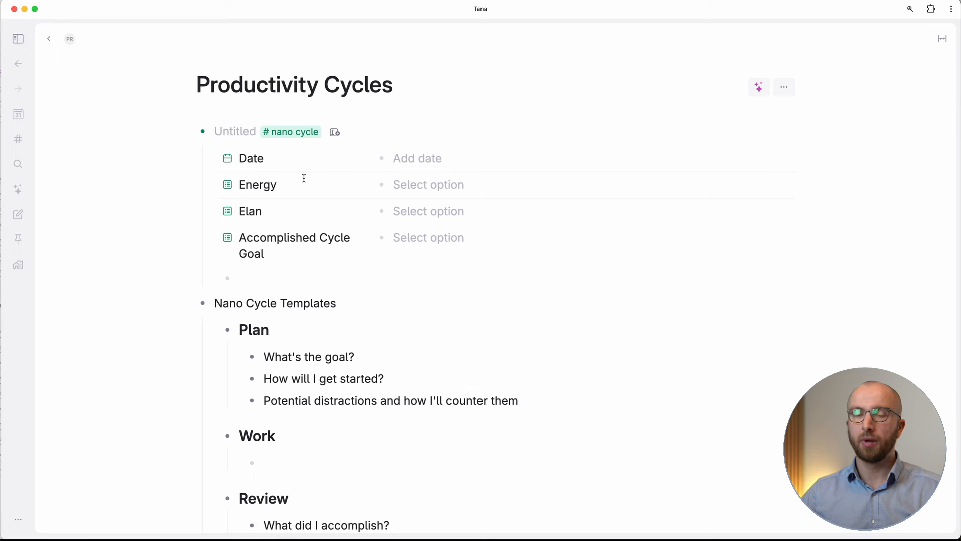
click(187, 132)
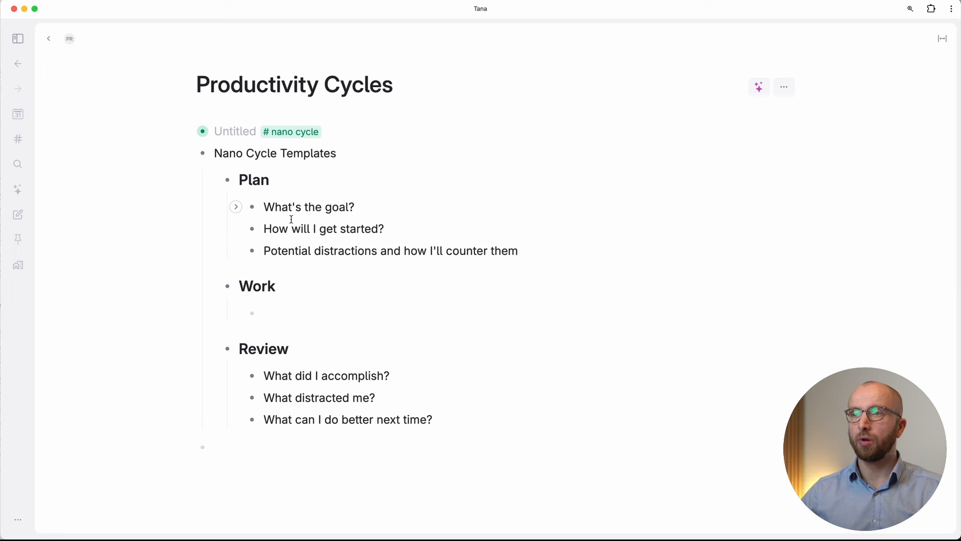
click(304, 251)
key(shift+Tab)
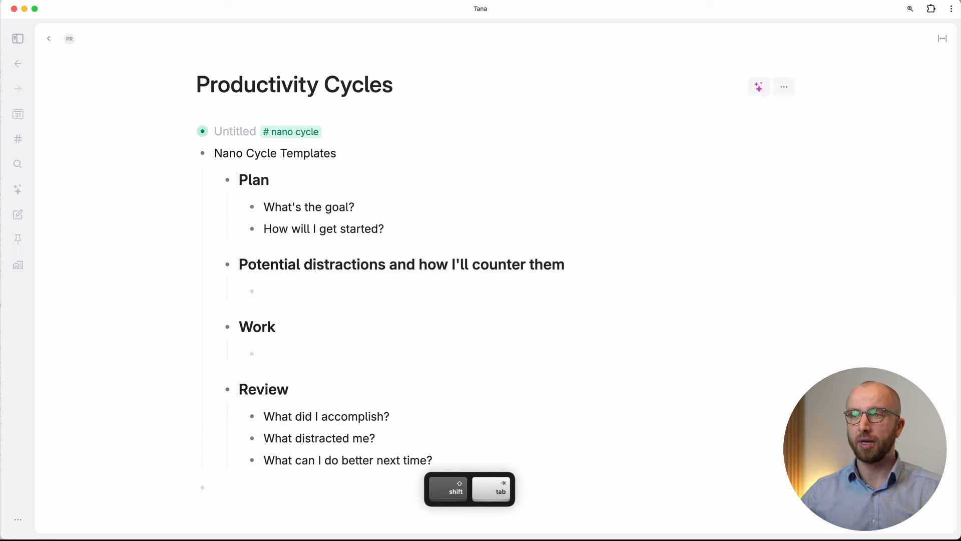
key(Tab)
double_click(293, 251)
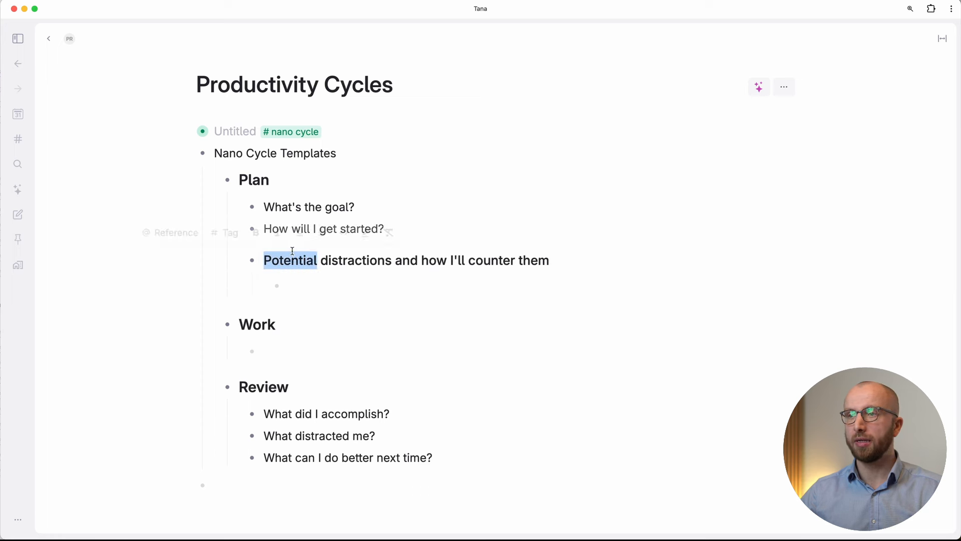
click(293, 251)
click(245, 233)
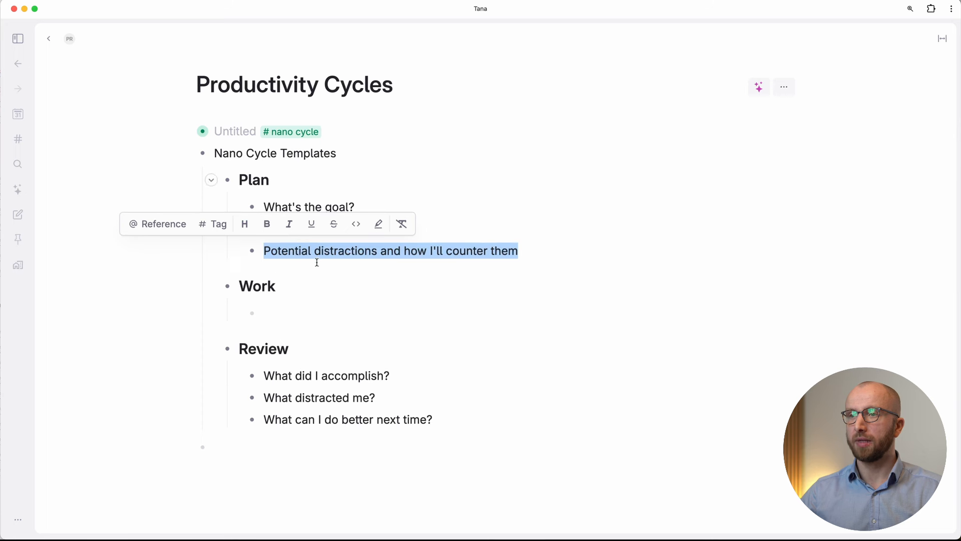
key(Right)
Collapse the Plan, Work and Review headings and their parent node Nano Cycle Templates
click(211, 180)
click(212, 215)
click(212, 214)
click(212, 215)
click(211, 249)
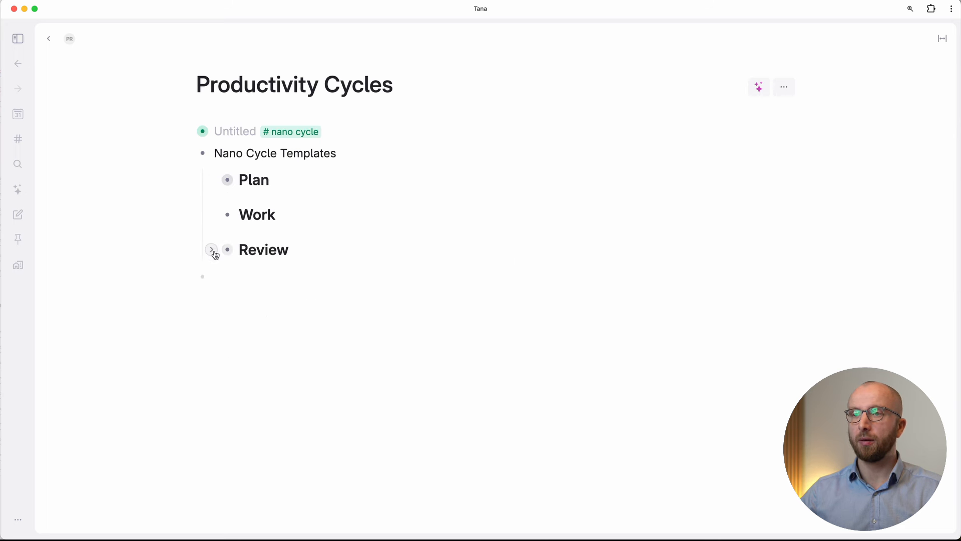
click(202, 152)
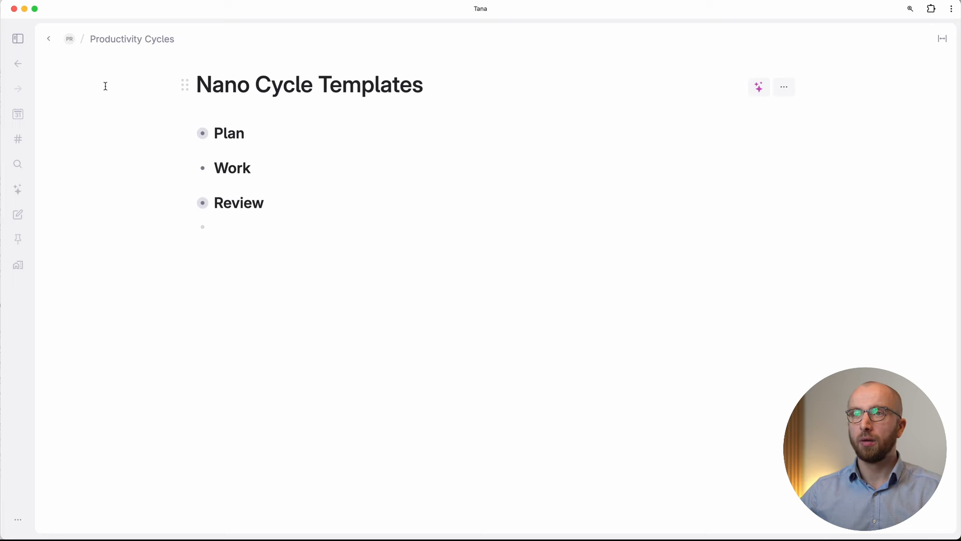
click(48, 40)
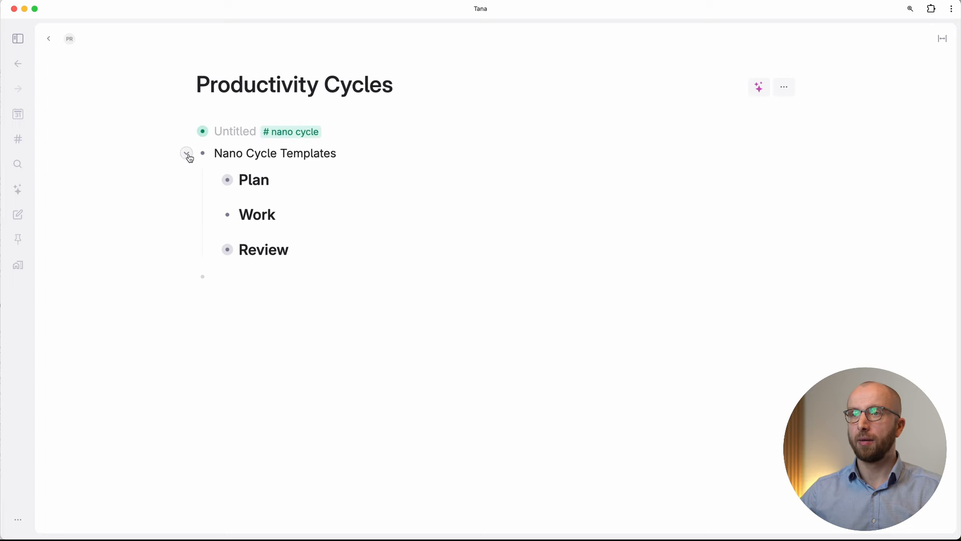
click(185, 153)
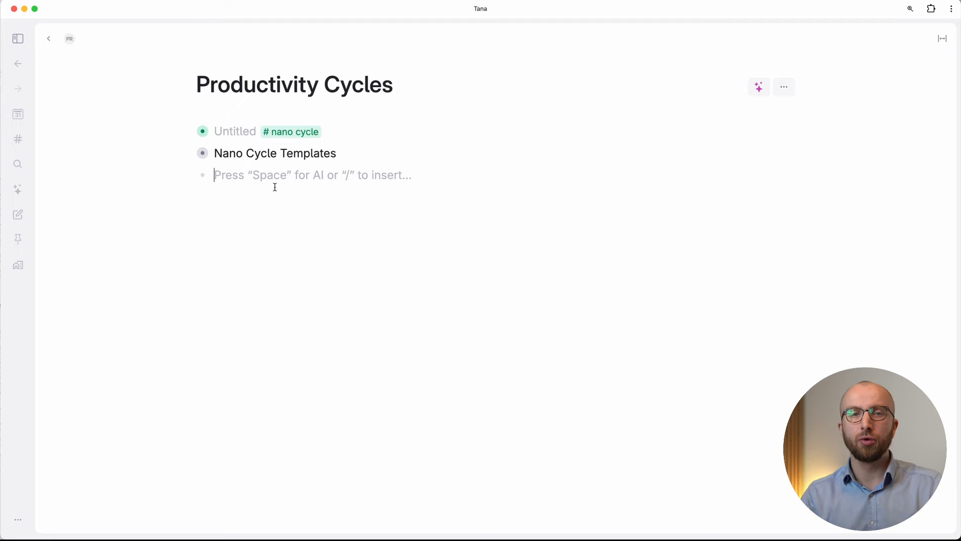
Convert the empty node below Nano Cycle Templates to a command node and name it "Plan"
key(super+k)
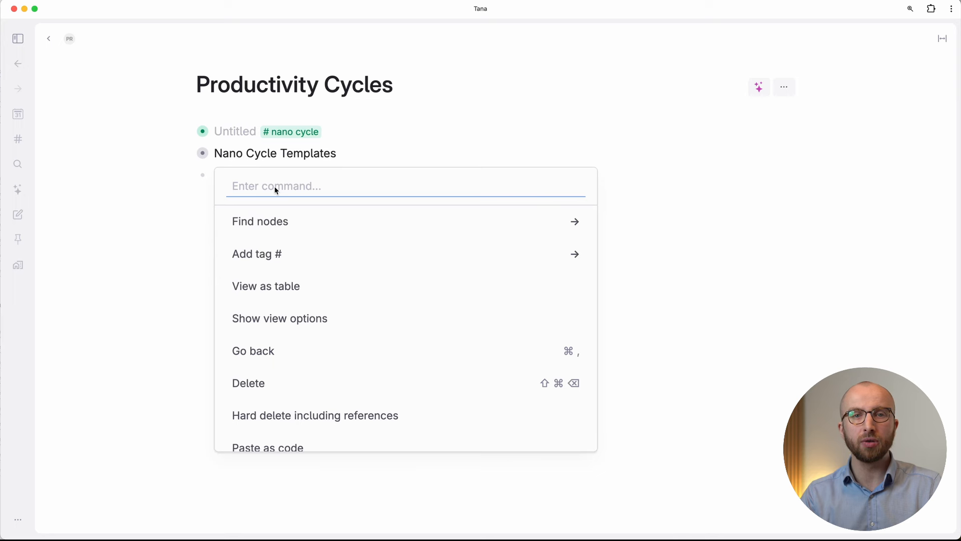
text(conver)
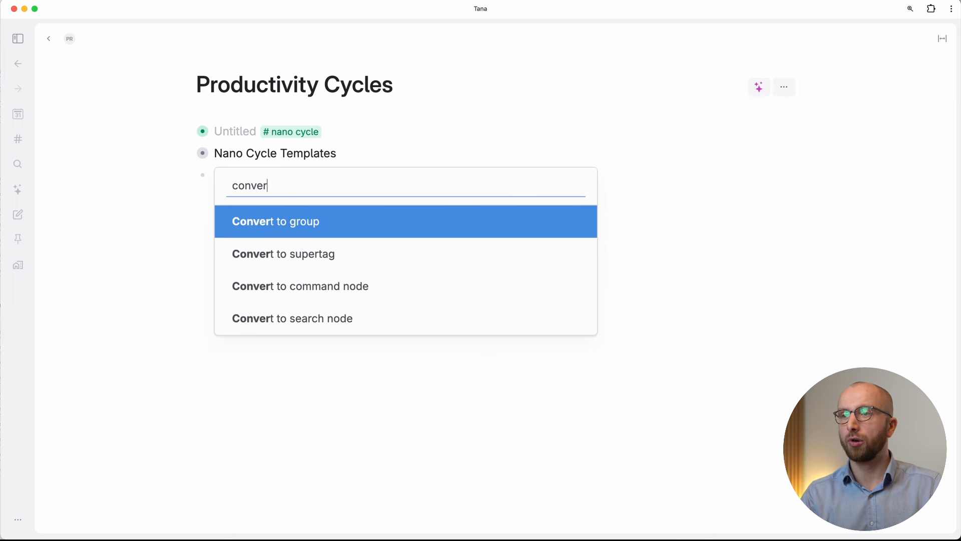
key(Down)
key(Down)
key(Return)
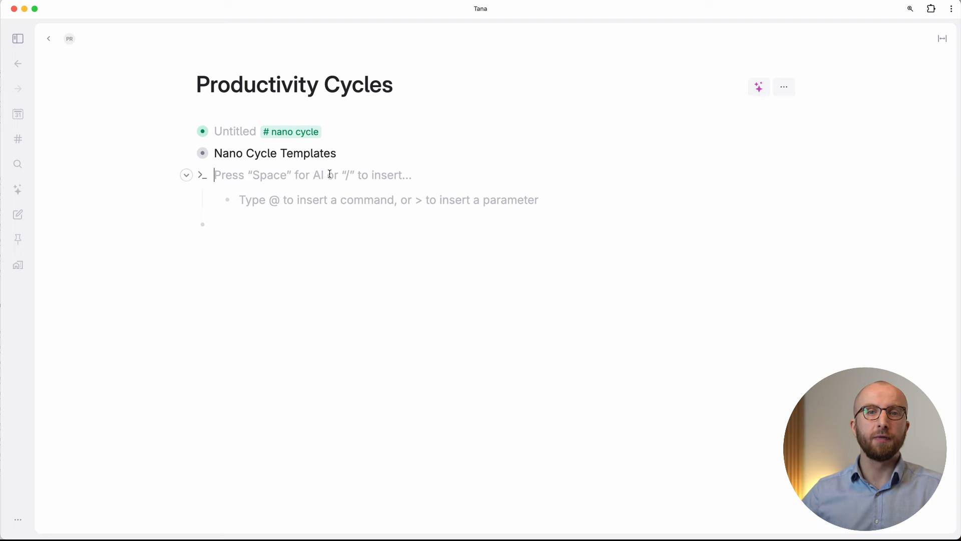
text(Plan)
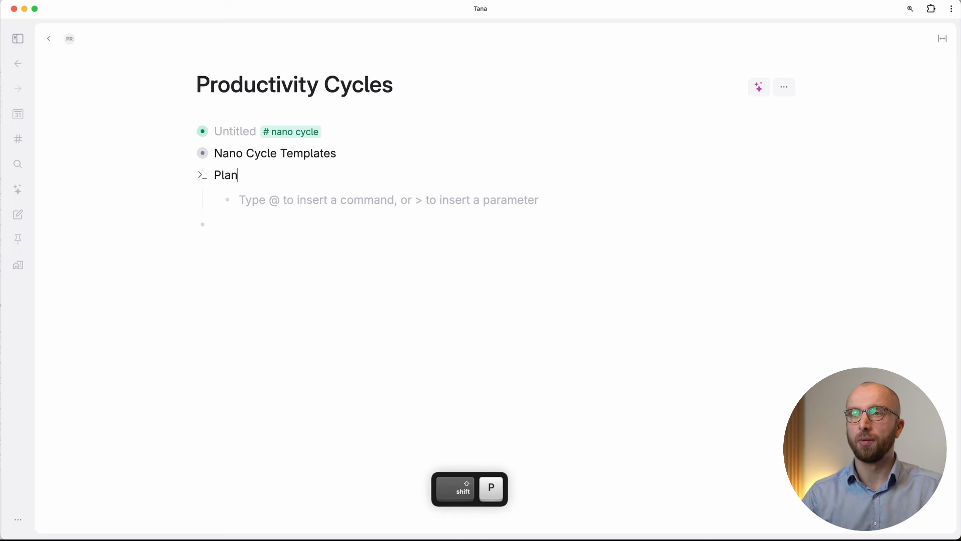
Add the system command "Insert cloned copies of nodes" inside the Plan command node
click(326, 201)
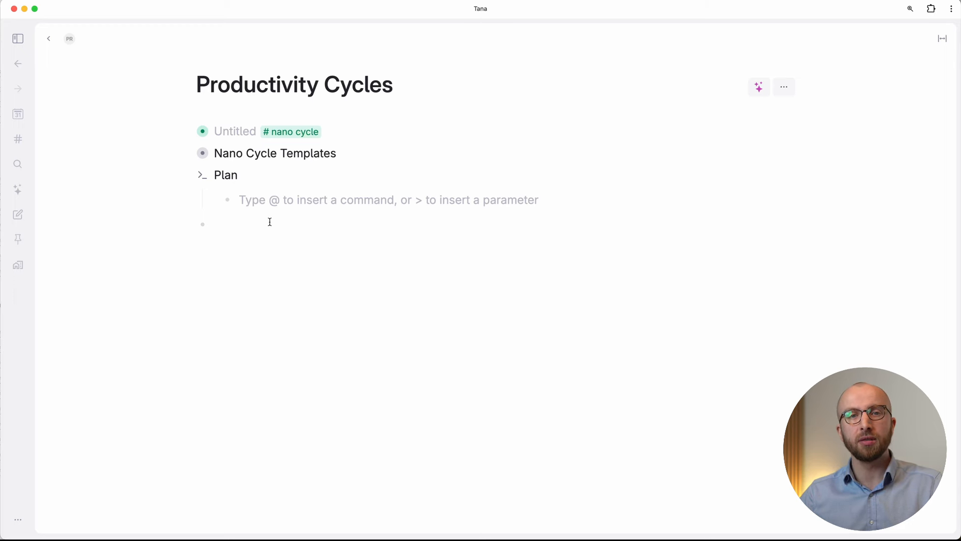
text(@)
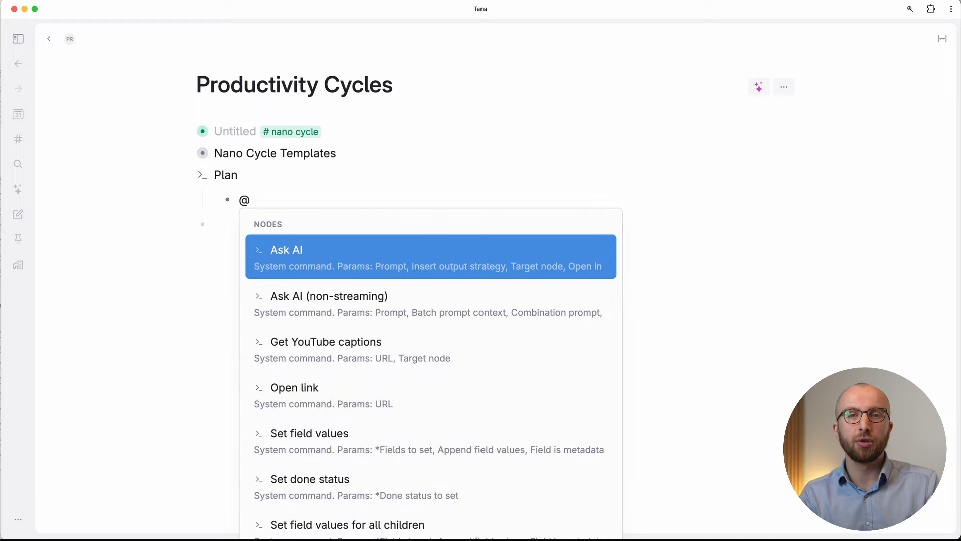
key(BackSpace)
text(@)
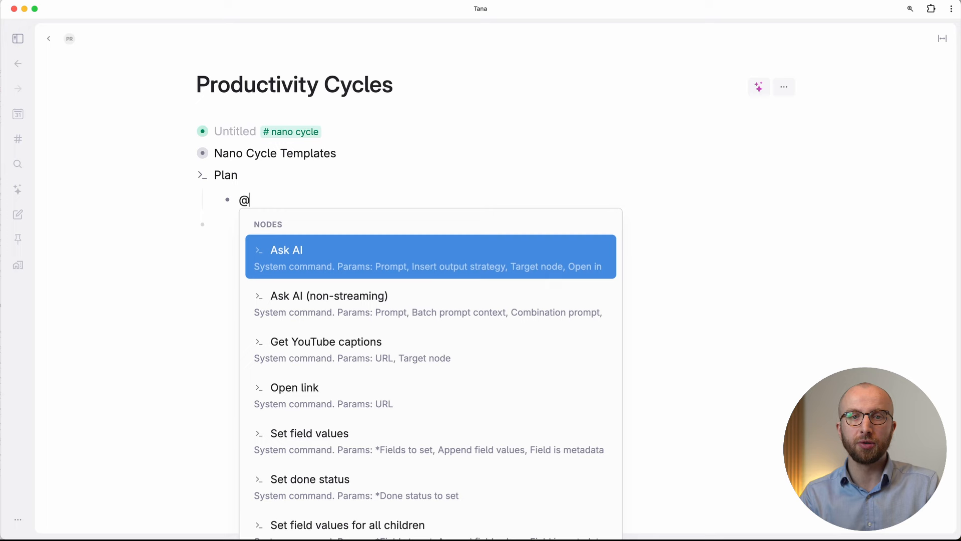
text(insert)
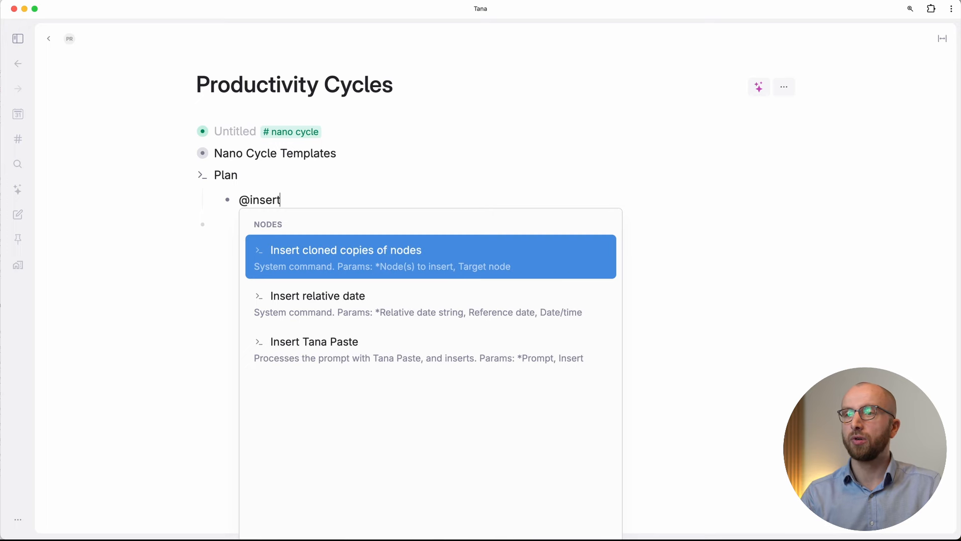
key(Return)
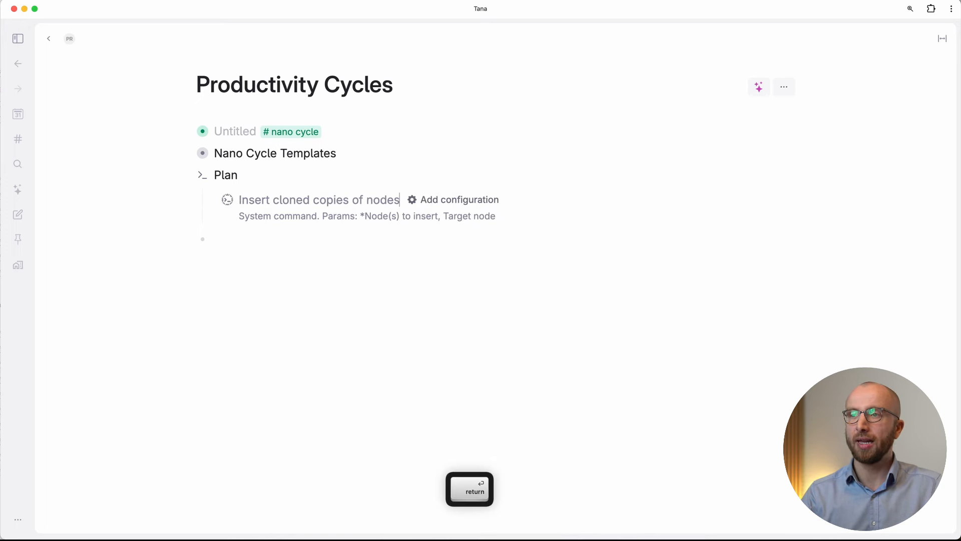
Open the insert command's configuration and put a reference to the Plan template heading in Node(s) to insert
click(439, 203)
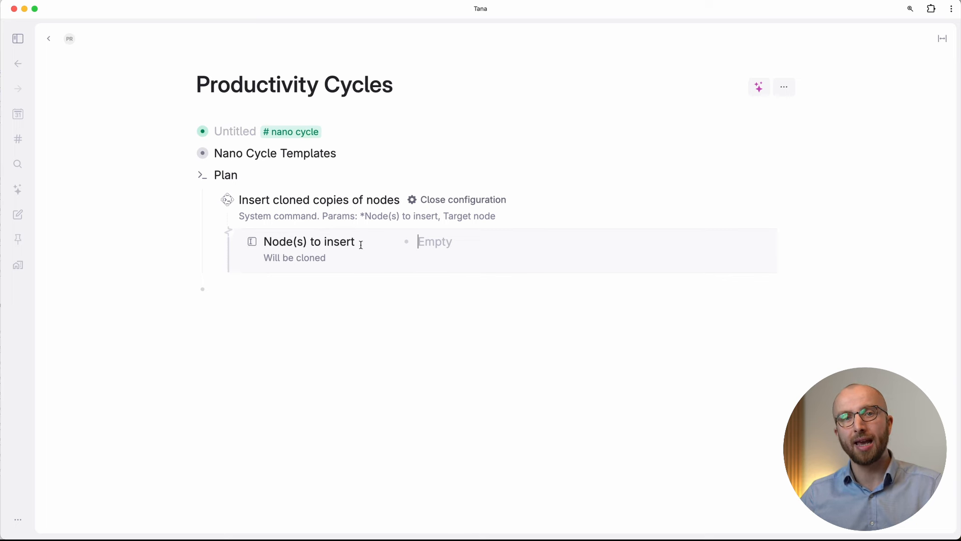
click(186, 154)
key(super+c)
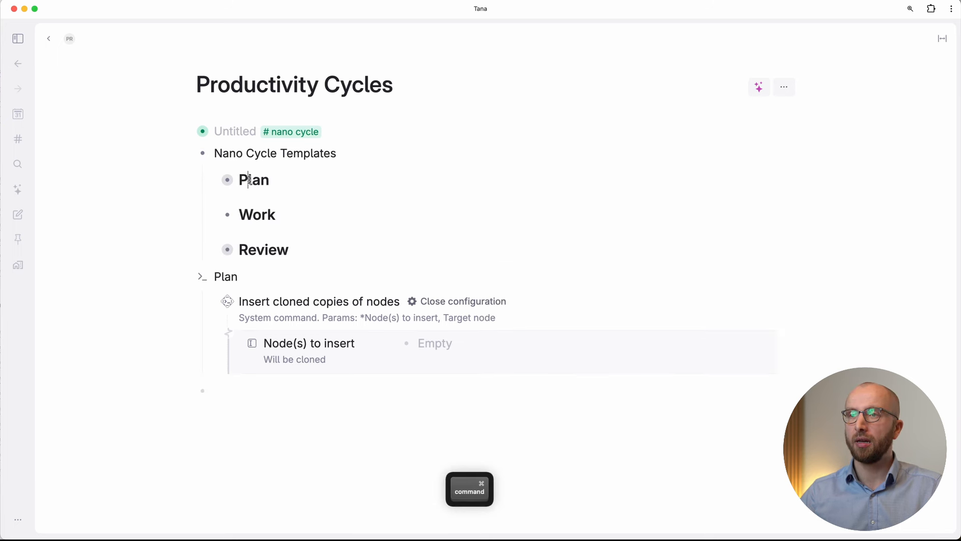
click(441, 348)
key(super+v)
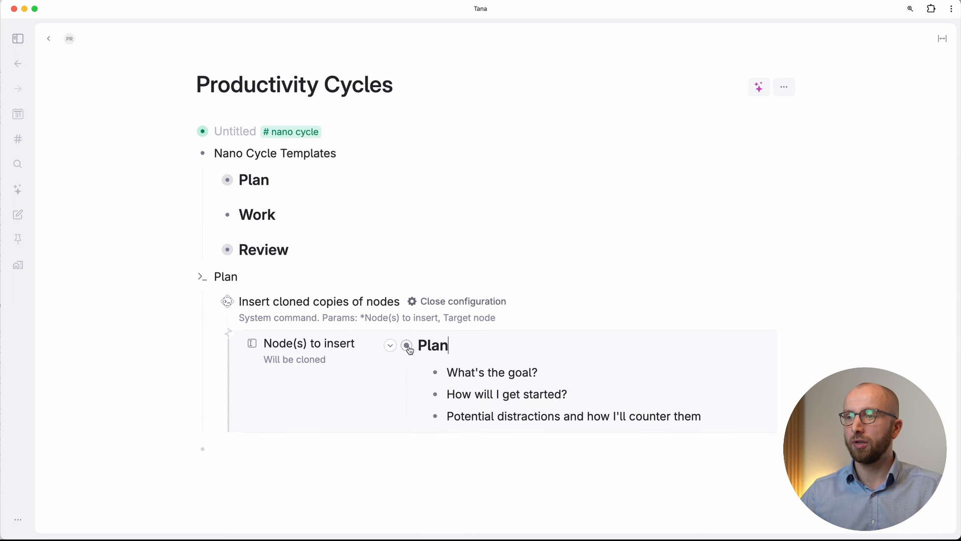
mouse_move(407, 349)
key(alt+f)
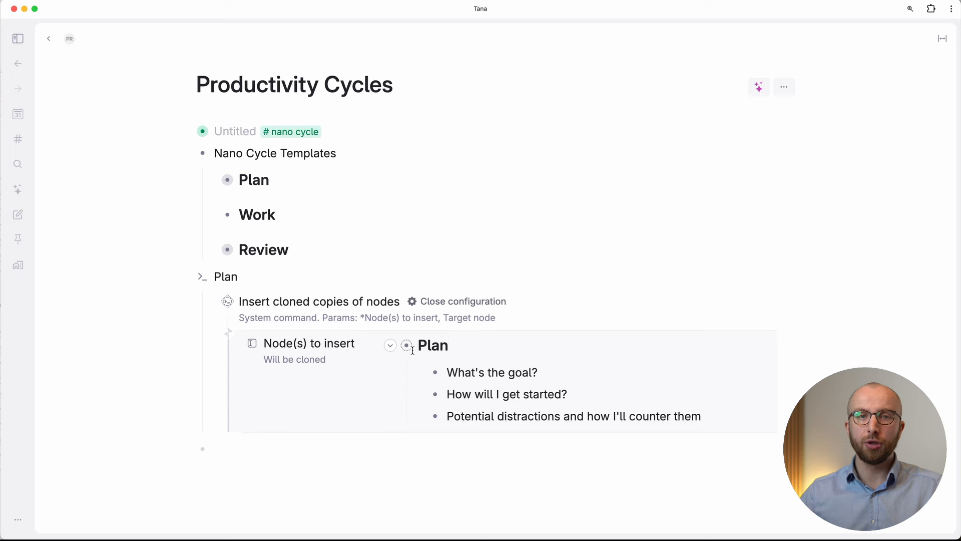
click(421, 352)
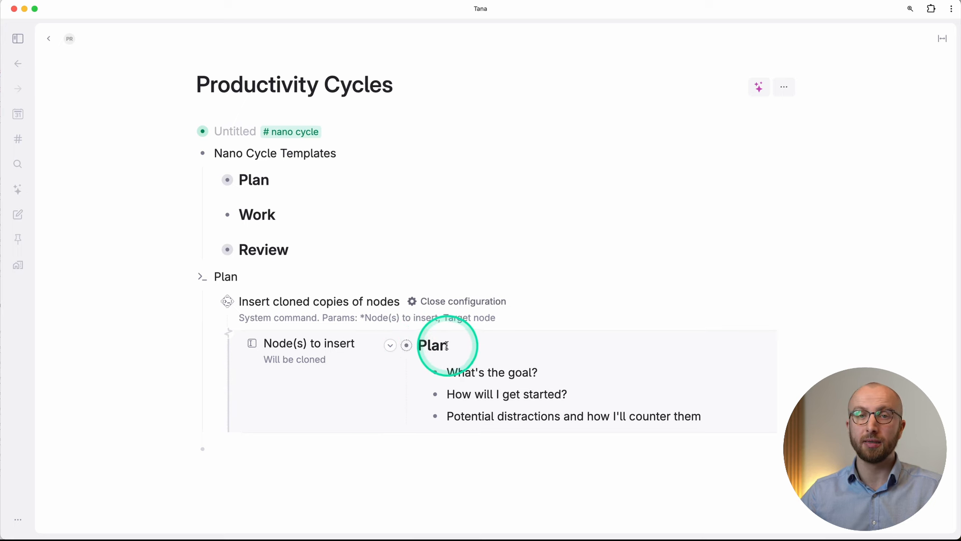
Rename the Plan template heading to "My Plan" to test the reference, and restore its name to "Plan"
click(270, 181)
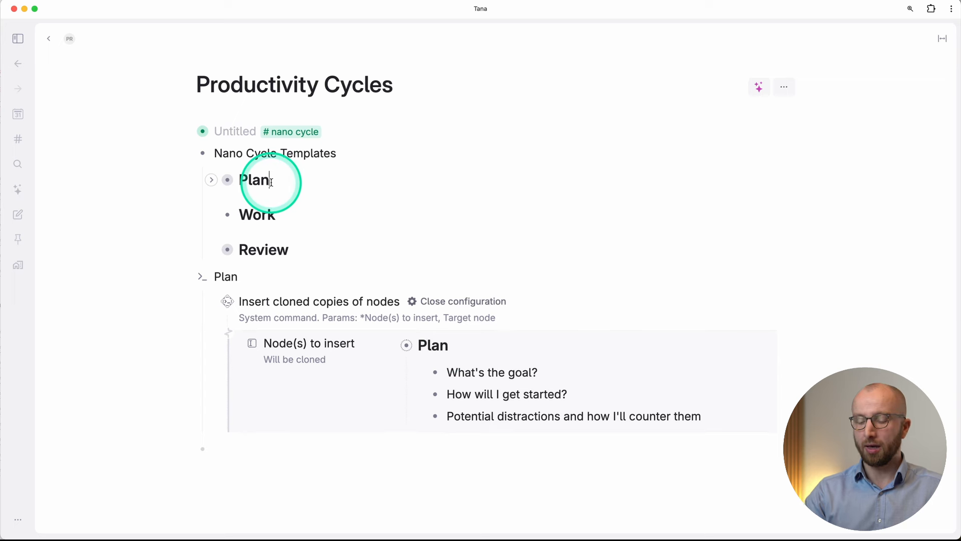
key(alt+Up)
text(My)
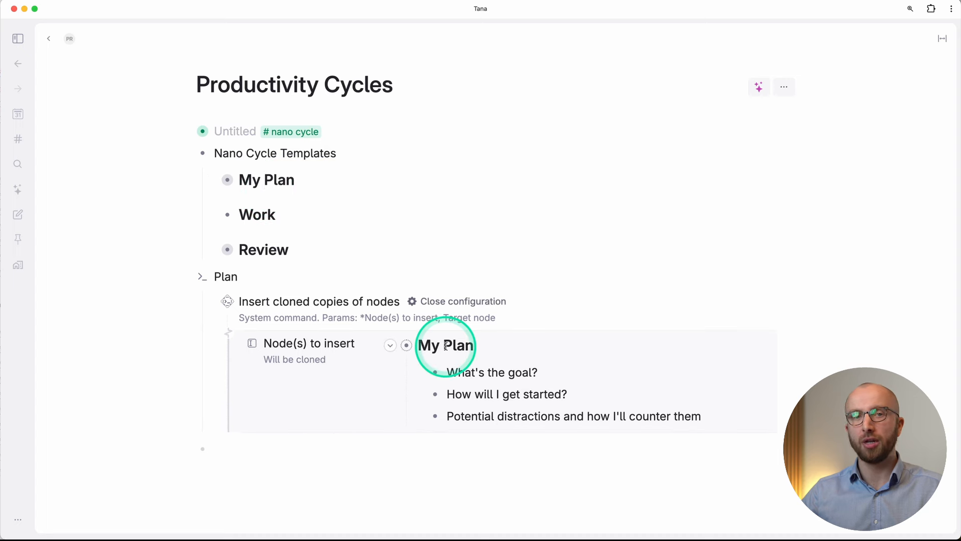
drag(265, 181, 241, 181)
key(BackSpace)
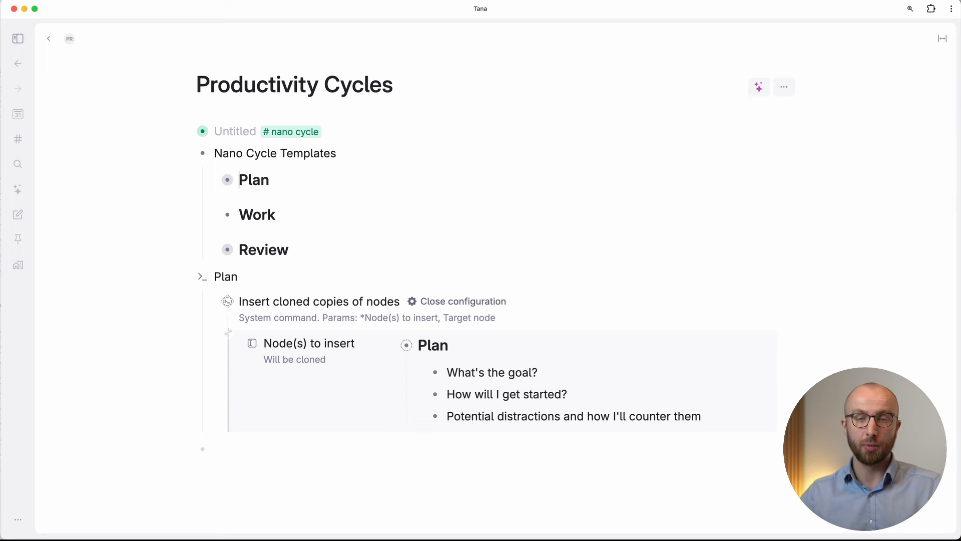
Add a reference to the Work template heading below Plan in Node(s) to insert
click(269, 214)
key(super+c)
click(700, 399)
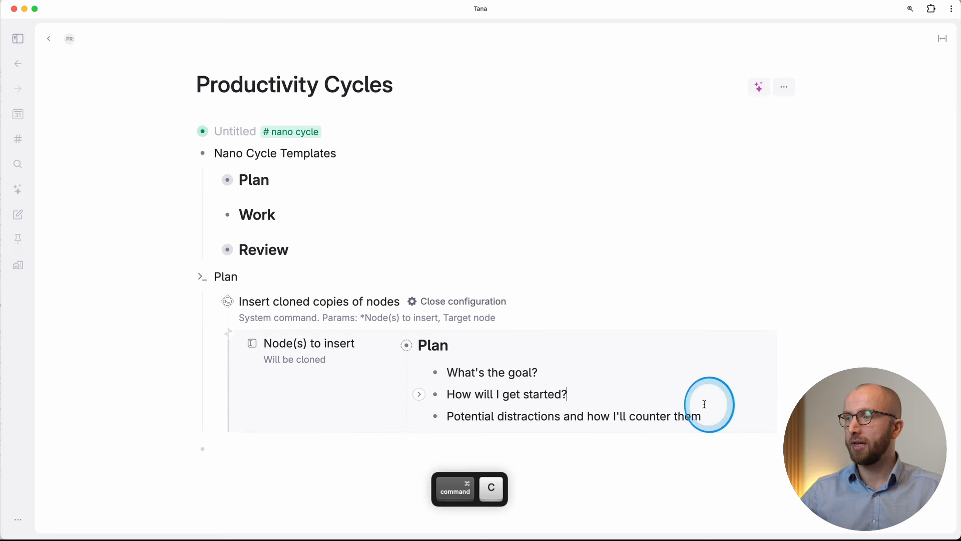
click(710, 414)
key(Return)
key(super+v)
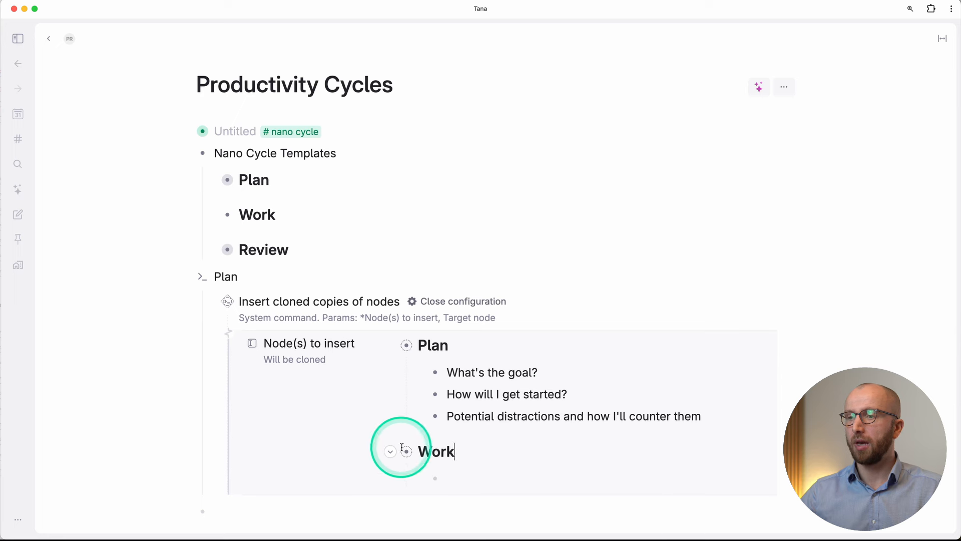
Remove the Work and Plan references from the command's Node(s) to insert
right_click(400, 452)
click(468, 524)
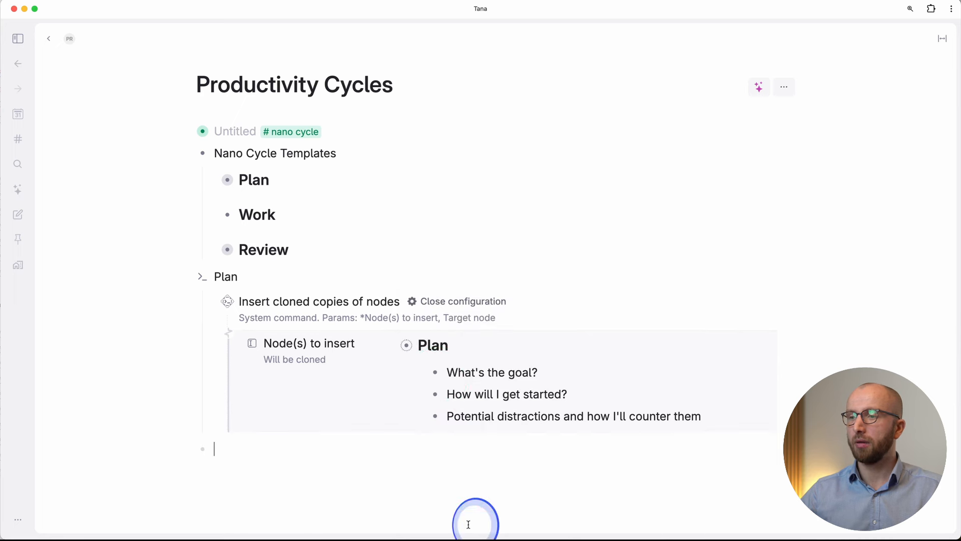
right_click(405, 345)
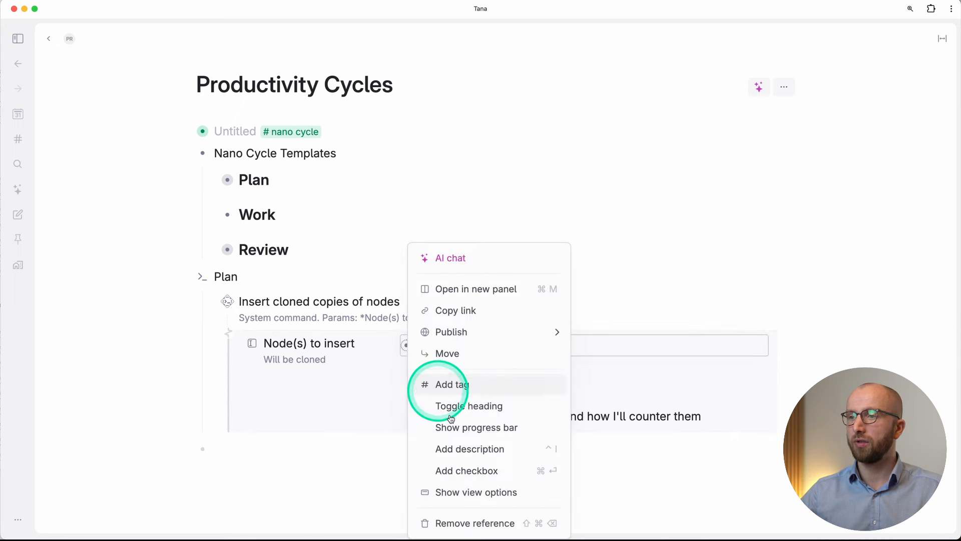
click(468, 523)
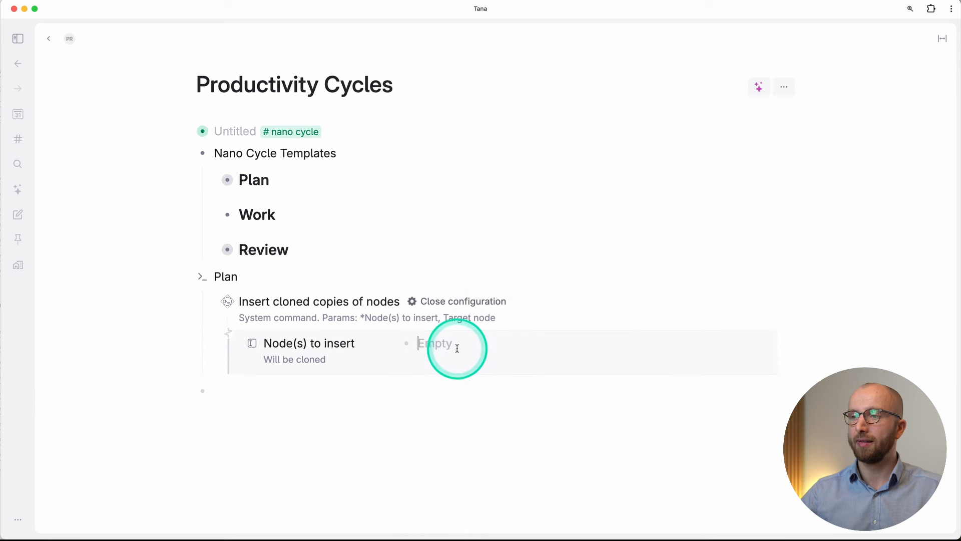
Add references to the Plan and Work template headings as separate entries in the command's Node(s) to insert
text(@)
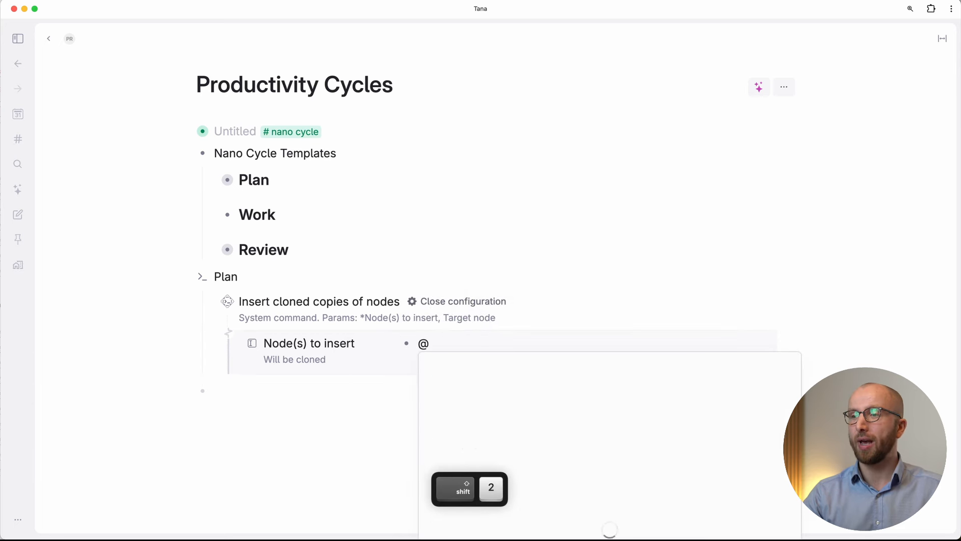
text(Plan)
click(461, 449)
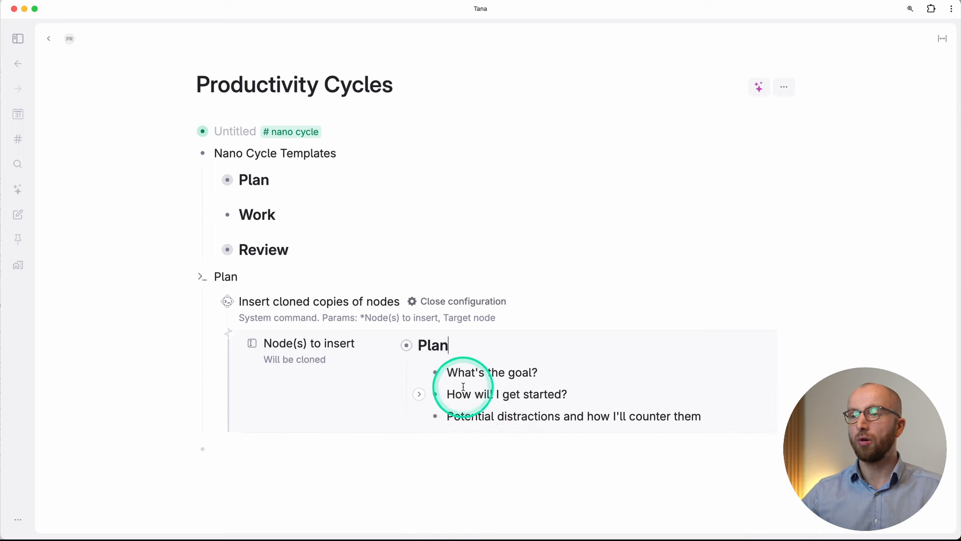
click(709, 419)
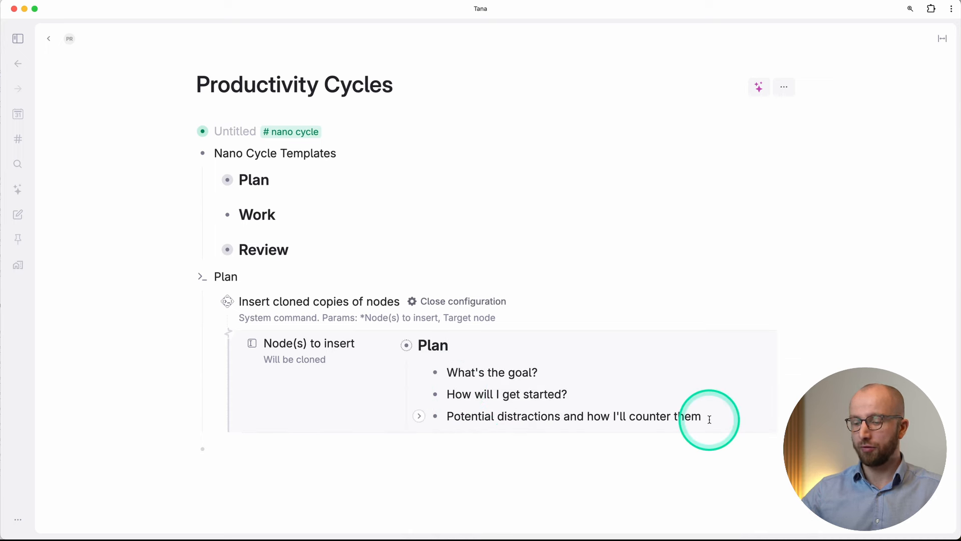
key(Return)
key(shift+Tab)
text(@work)
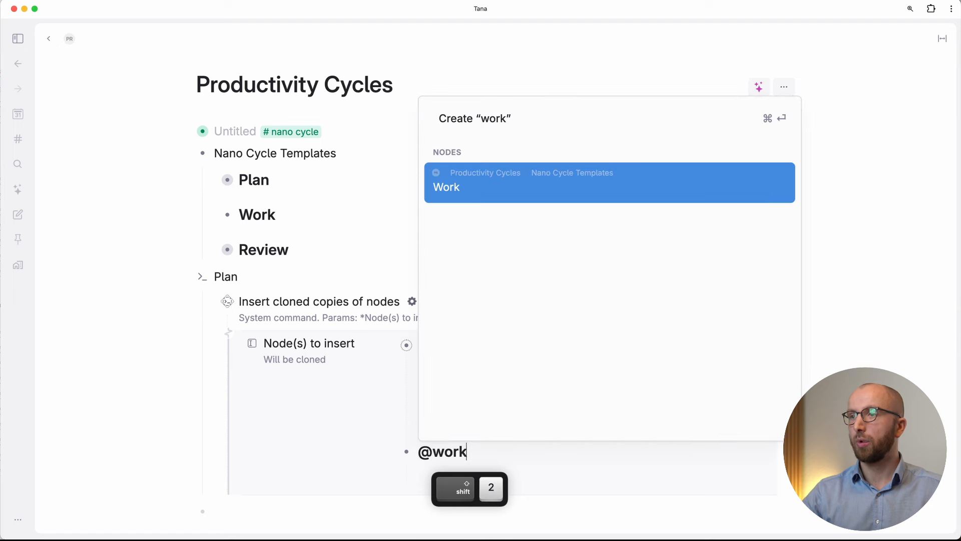
click(587, 196)
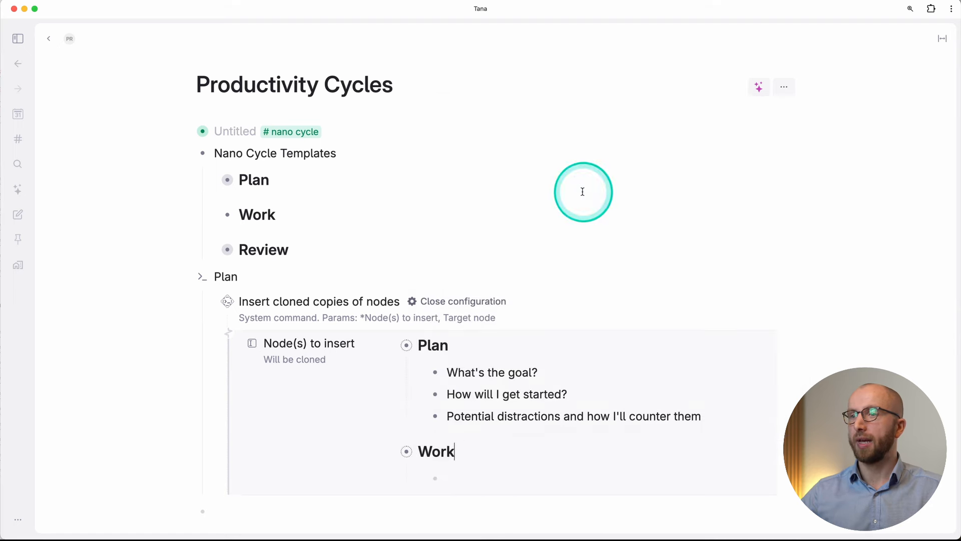
Rename the Work template heading to "Worksd" to test the reference, and restore its name to "Work"
click(294, 214)
text(sd)
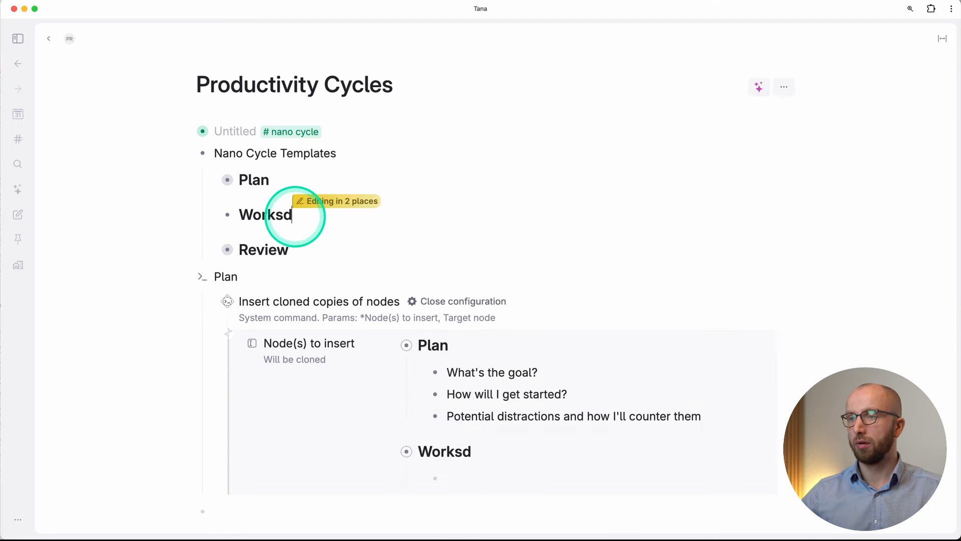
key(BackSpace)
key(BackSpace)
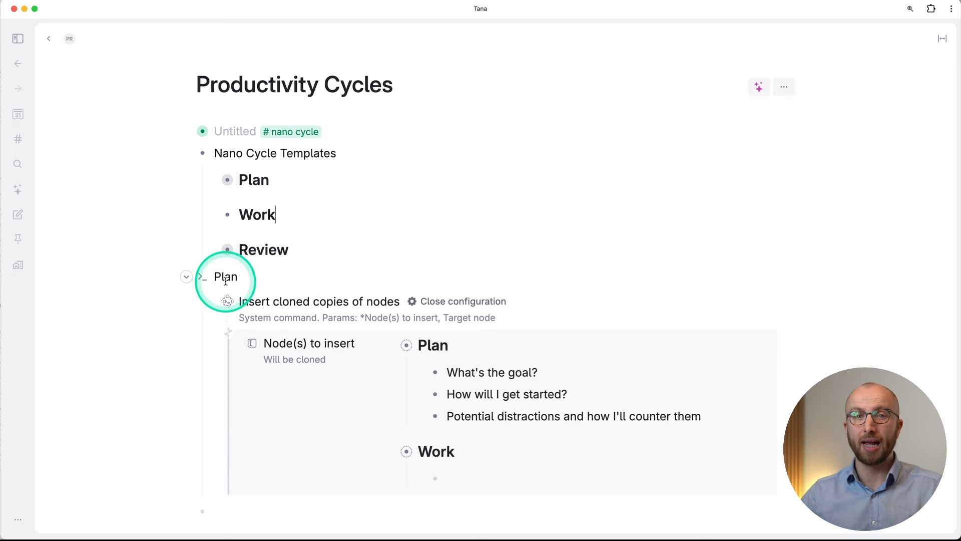
Open the nano cycle supertag's AI and Commands configuration and add a reference to the Plan command to its Compact menu
click(304, 134)
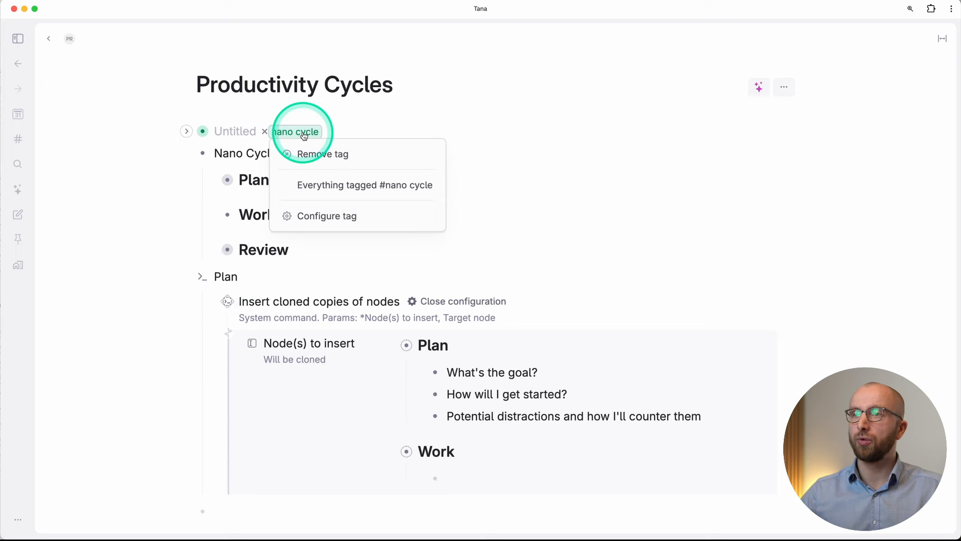
click(351, 216)
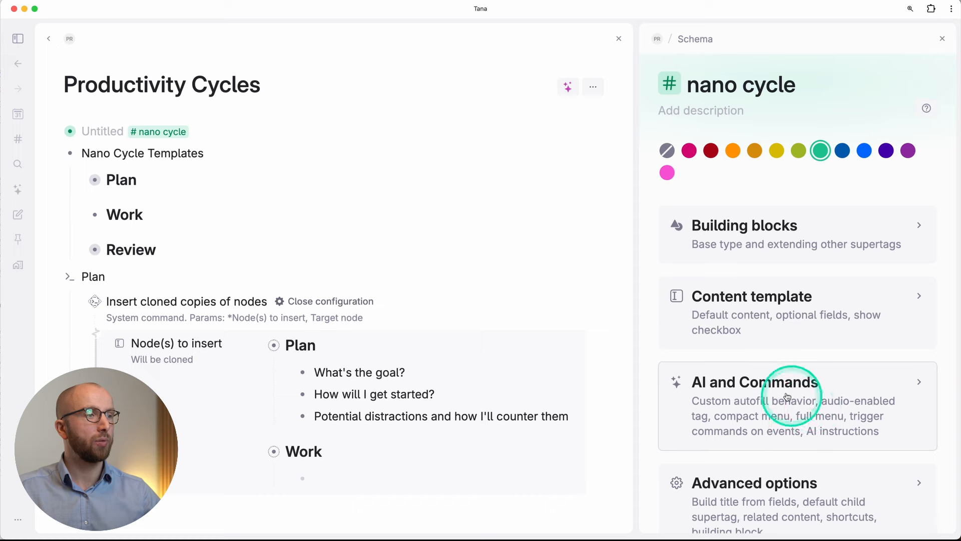
click(752, 406)
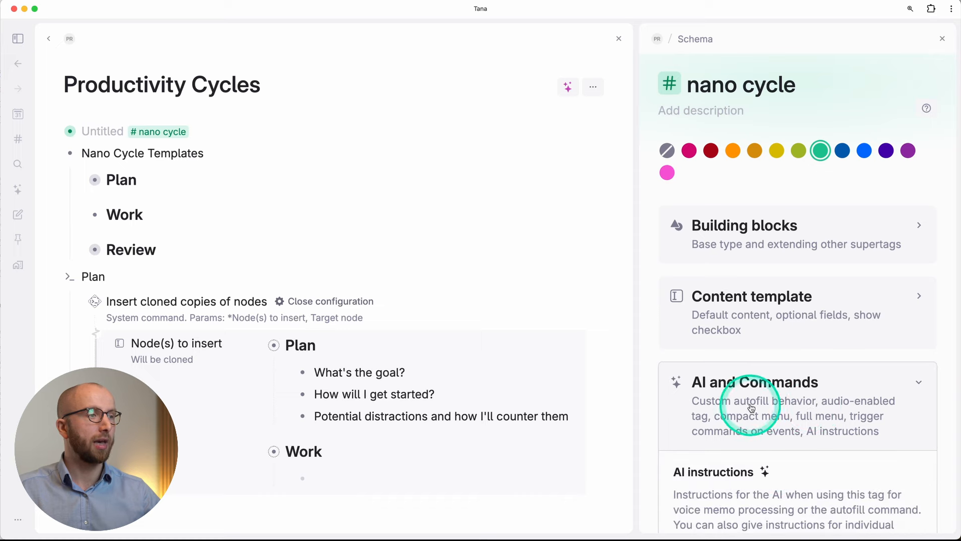
scroll(748, 403, down, 15)
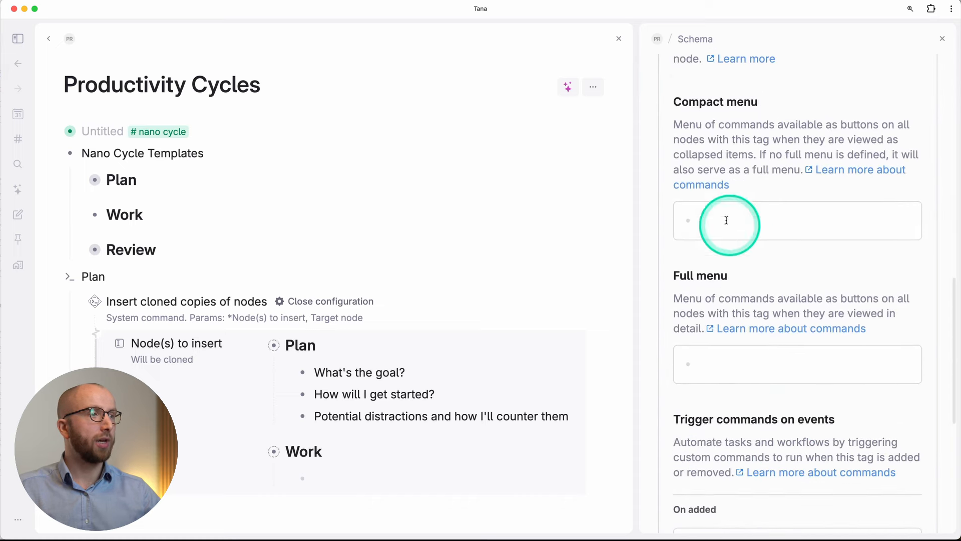
click(726, 221)
click(114, 278)
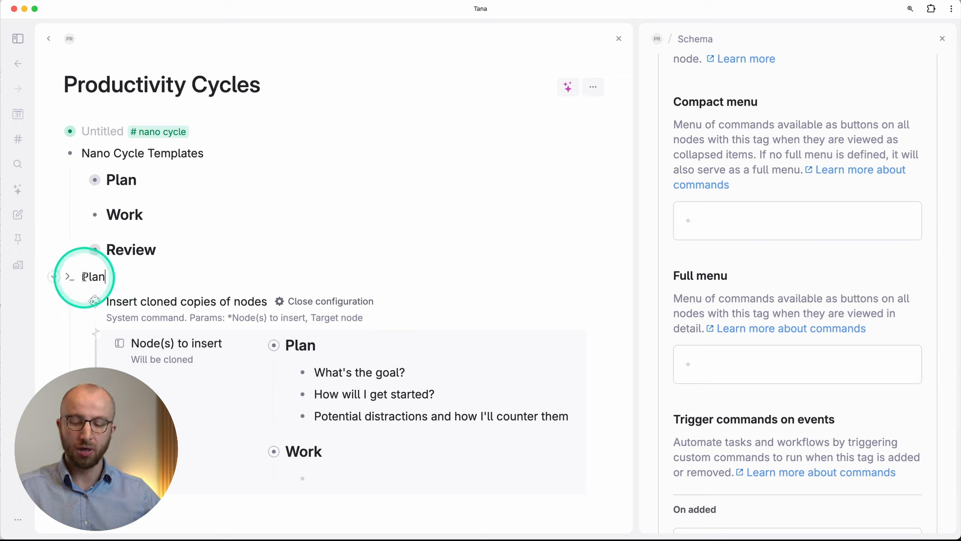
key(super+c)
click(755, 229)
key(super+v)
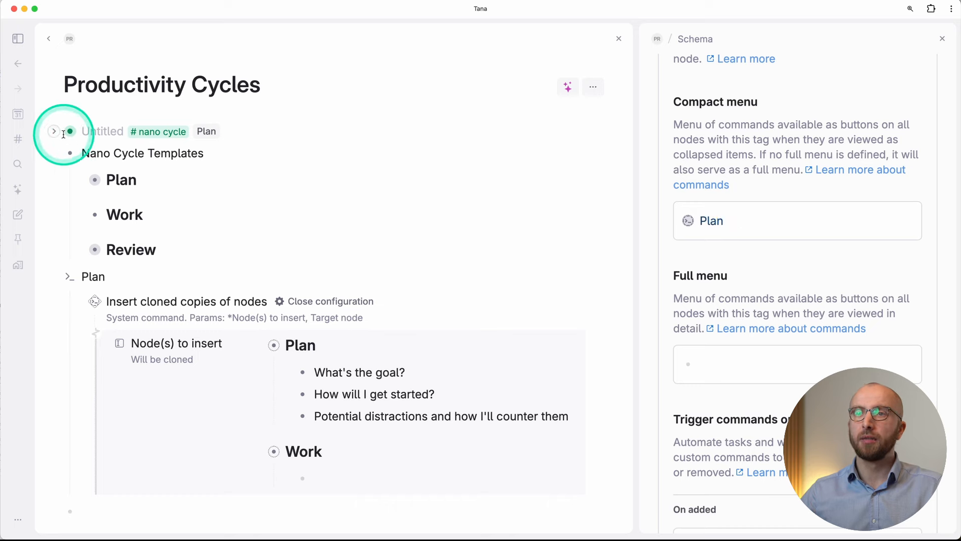
Run the Plan command on the untitled nano cycle node, and collapse all expanded nodes on the page
click(55, 132)
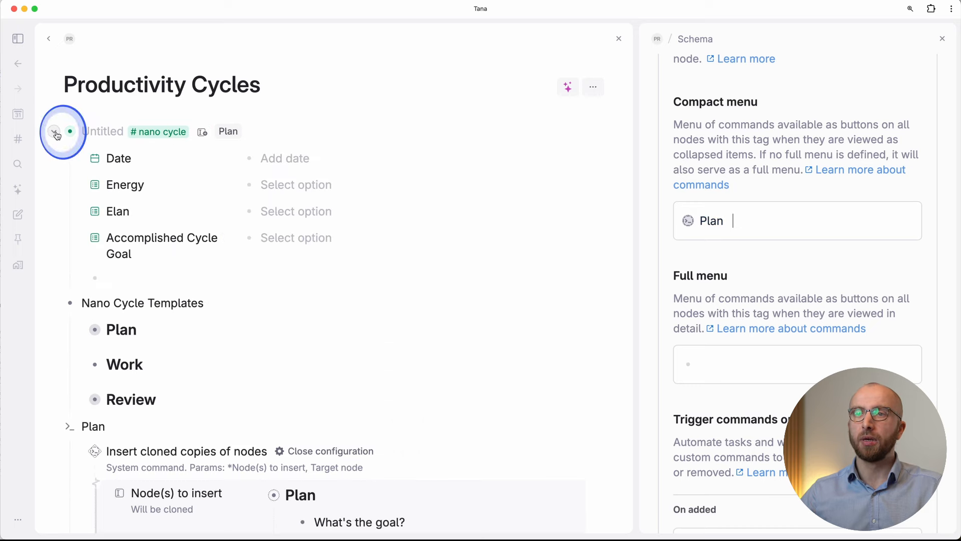
click(231, 134)
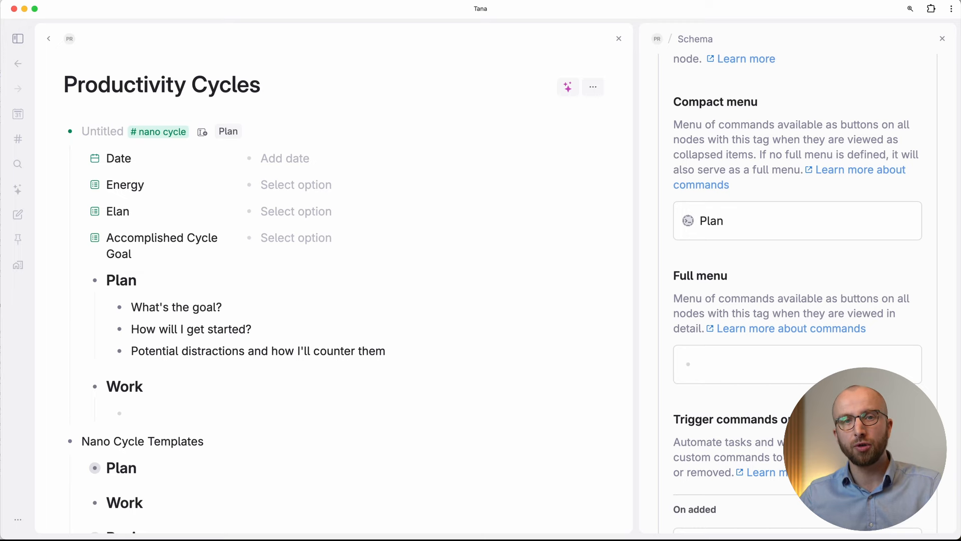
click(55, 133)
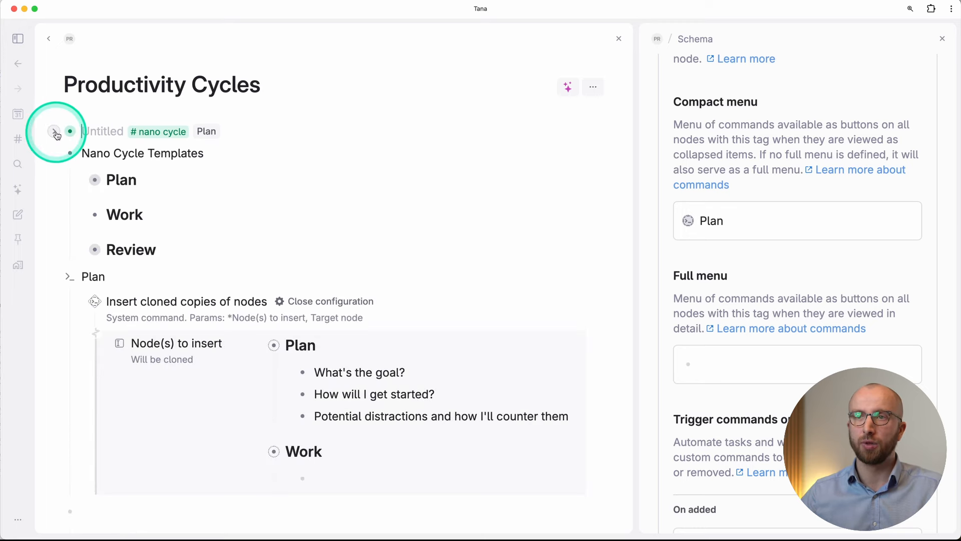
click(55, 154)
click(55, 175)
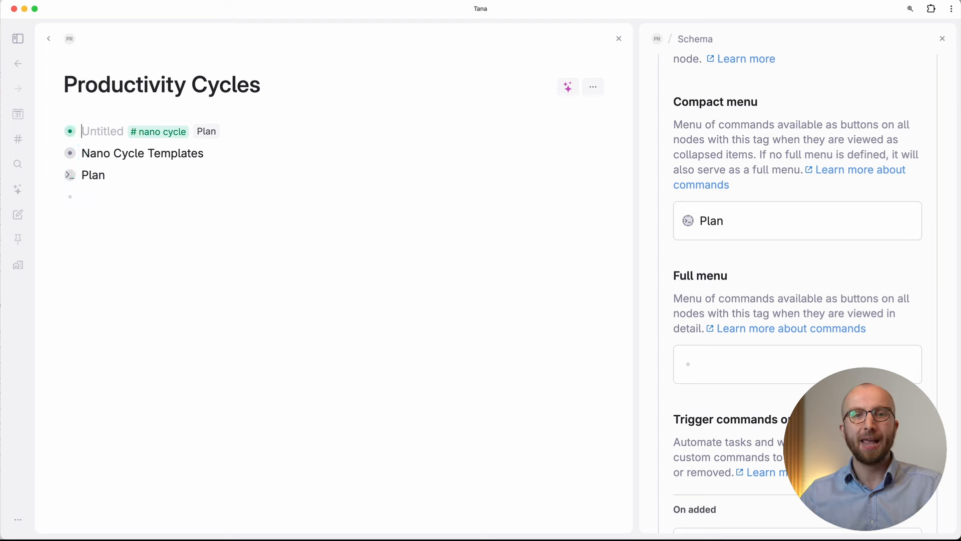
click(127, 193)
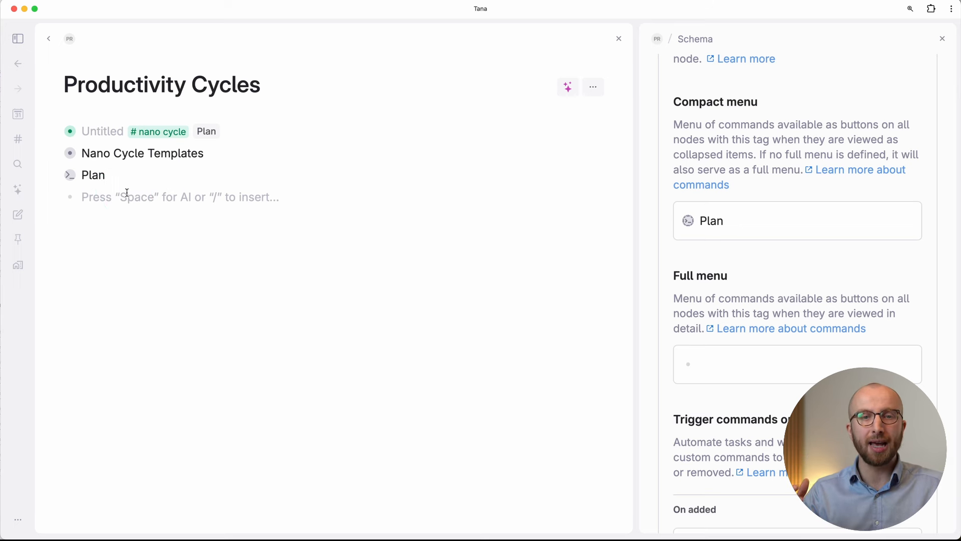
click(54, 153)
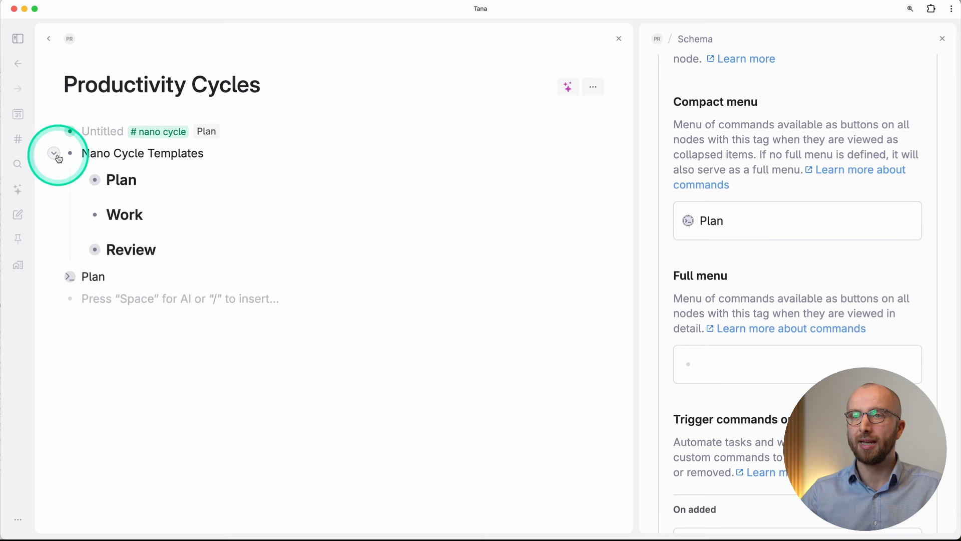
click(54, 153)
Create a command node named "Review" below Plan, containing the Insert cloned copies of nodes command
click(110, 201)
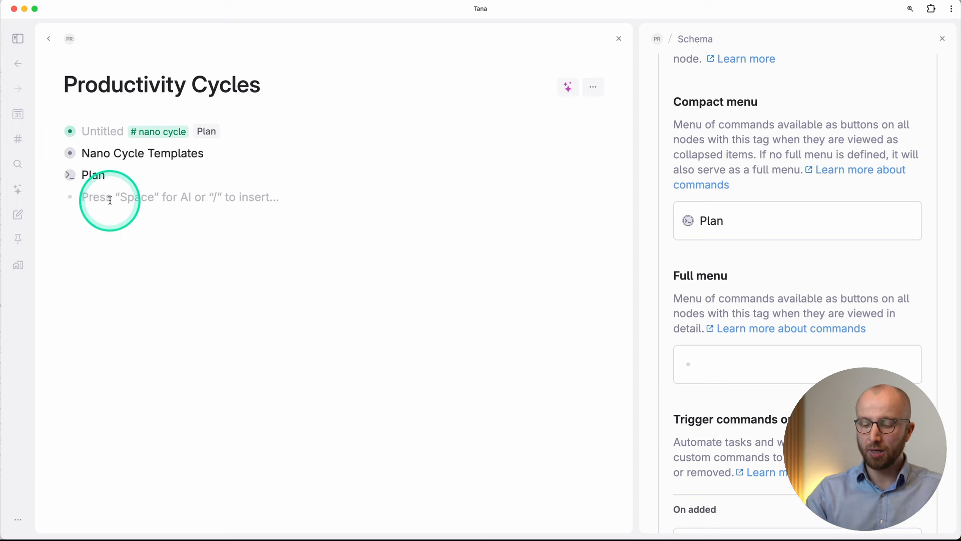
key(super+k)
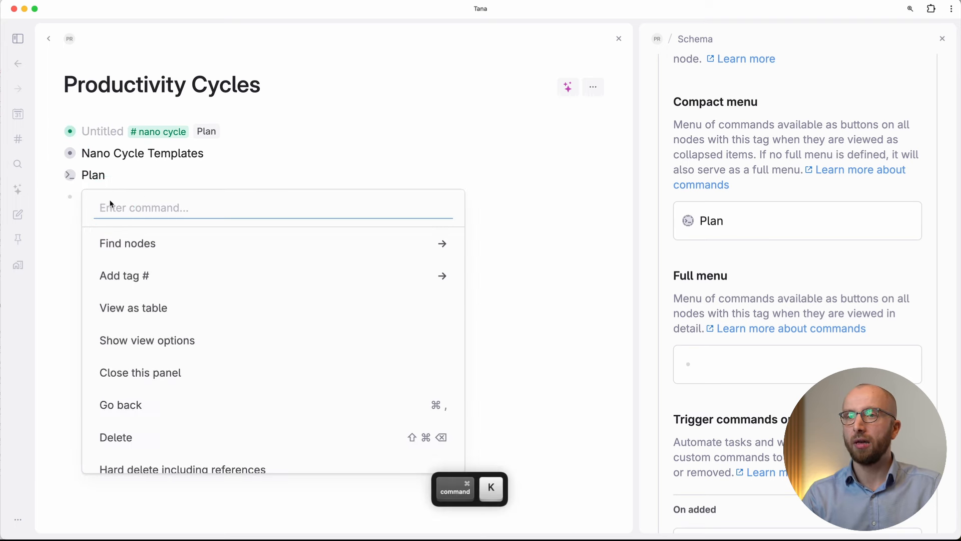
text(comm)
key(Return)
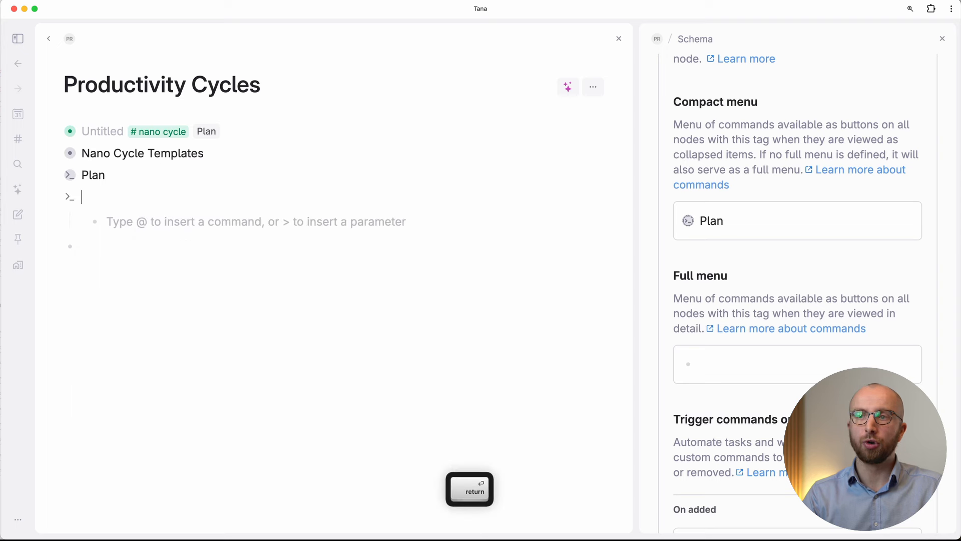
text(Review)
key(Down)
text(@inser)
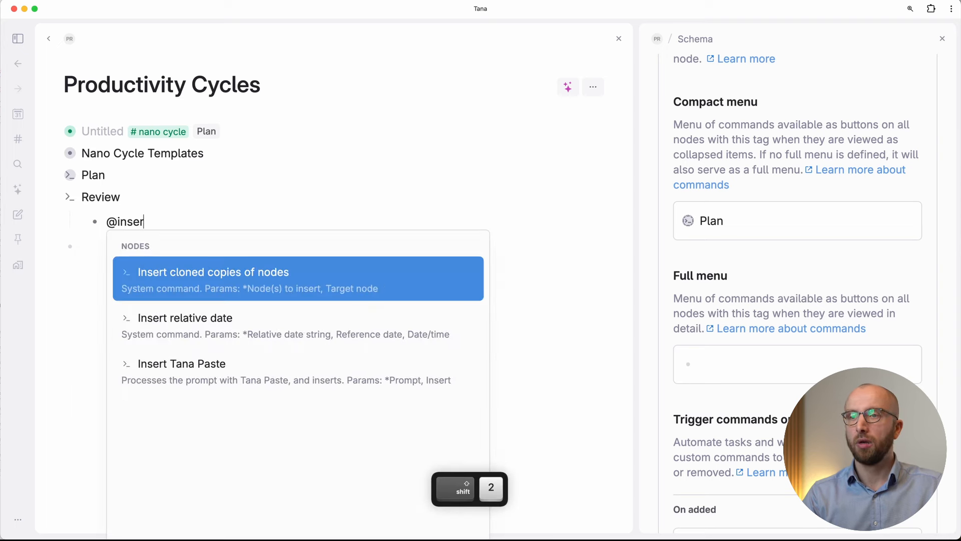
key(Return)
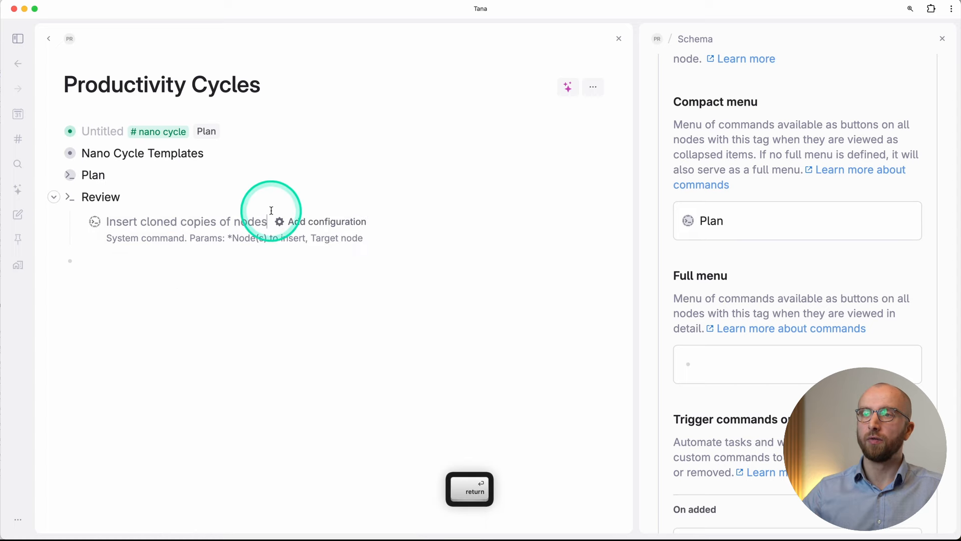
Add a reference to the Review template heading in Node(s) to insert of the Review command's configuration
click(336, 223)
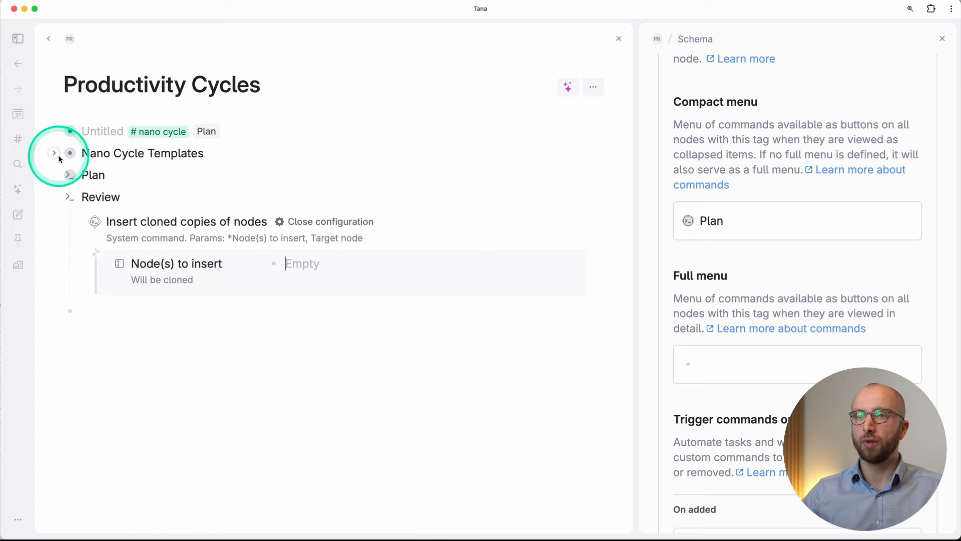
click(54, 153)
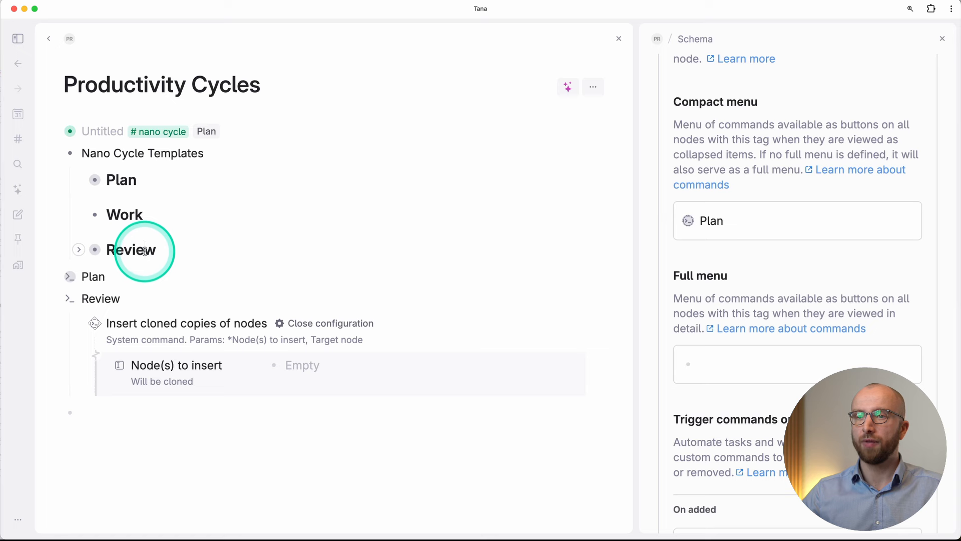
key(super+c)
click(305, 365)
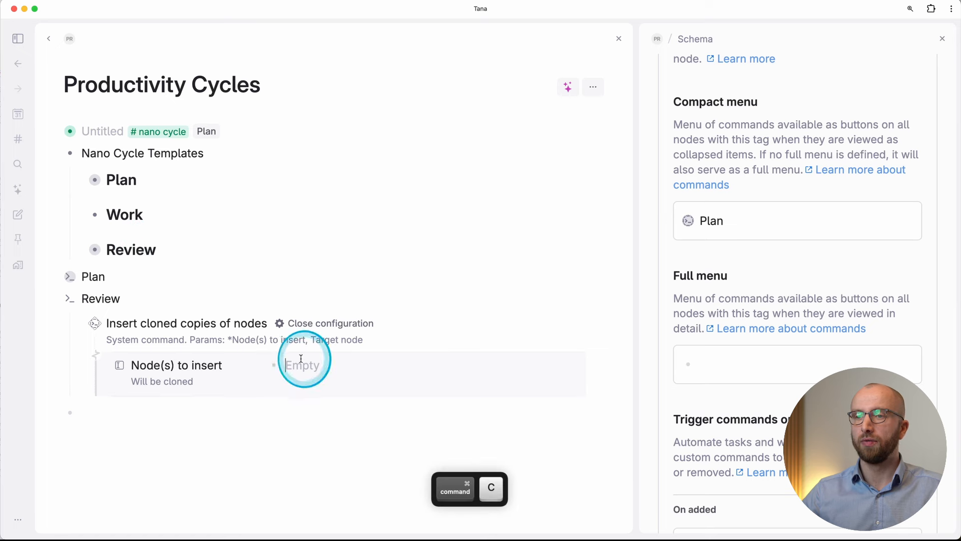
key(super+v)
click(55, 154)
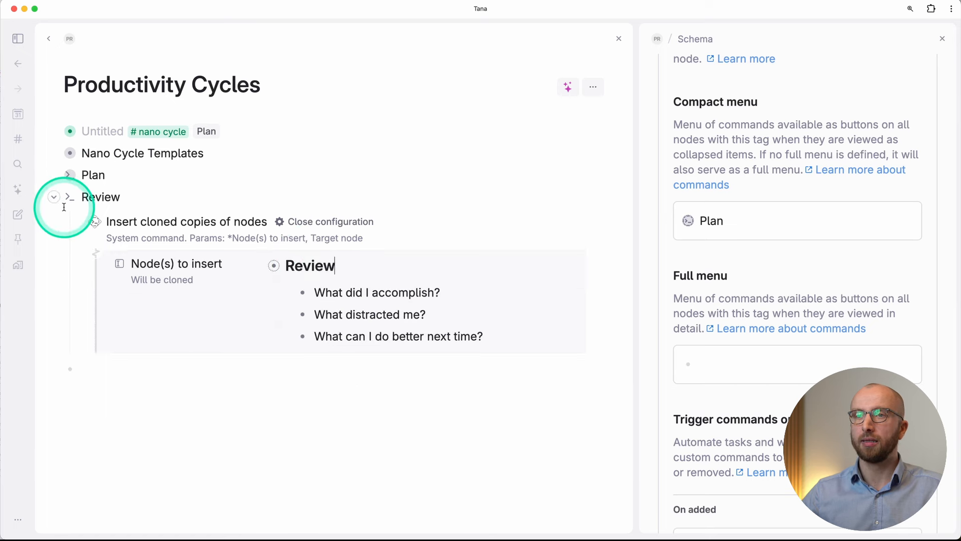
Collapse the Review command and add a reference to it below Plan in the nano cycle supertag's Compact menu
click(55, 199)
click(100, 197)
key(super+c)
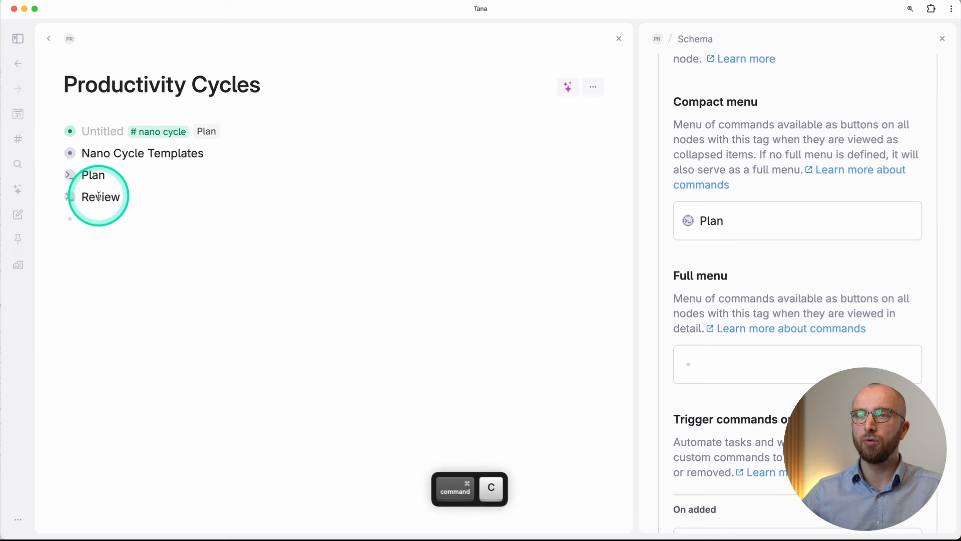
click(793, 239)
key(Return)
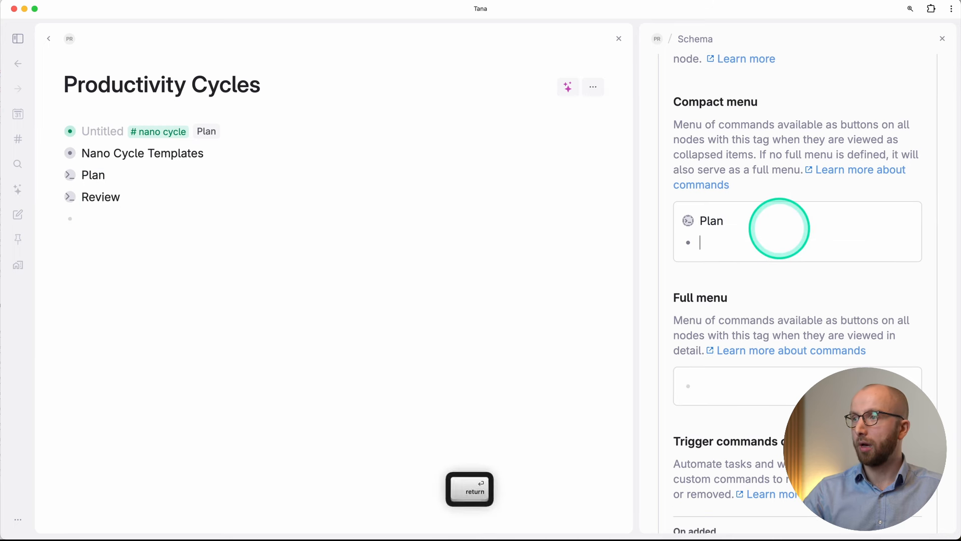
key(super+v)
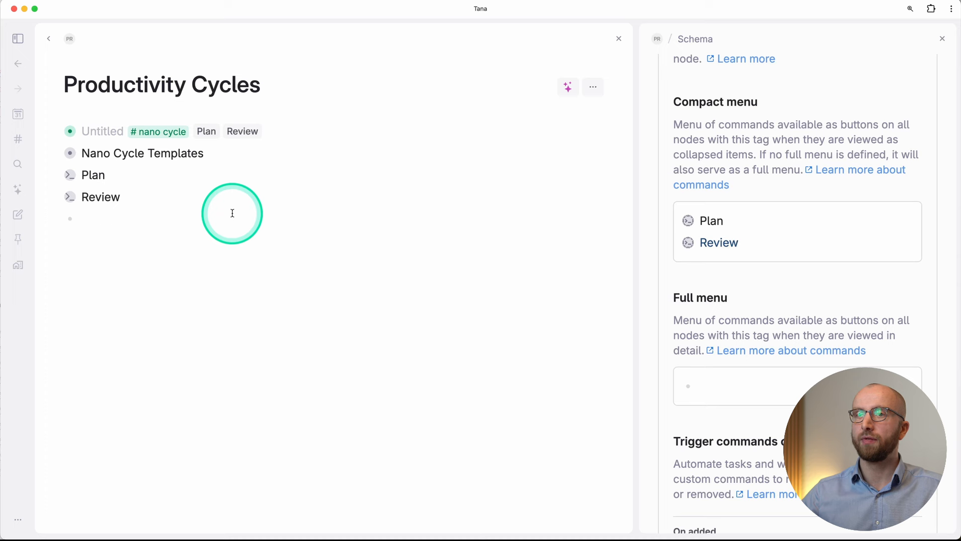
Create a command node named "Start" below the Review command on the Productivity Cycles page
click(138, 225)
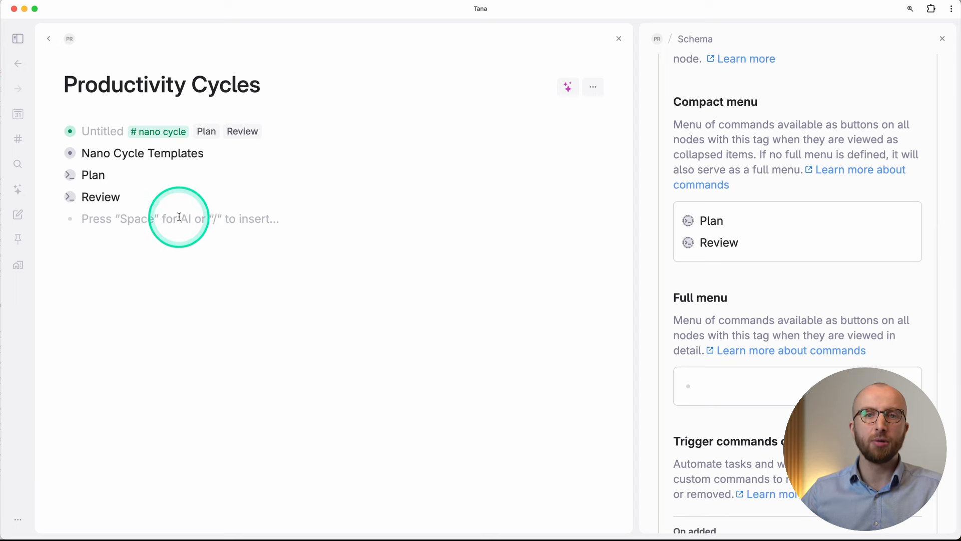
click(56, 132)
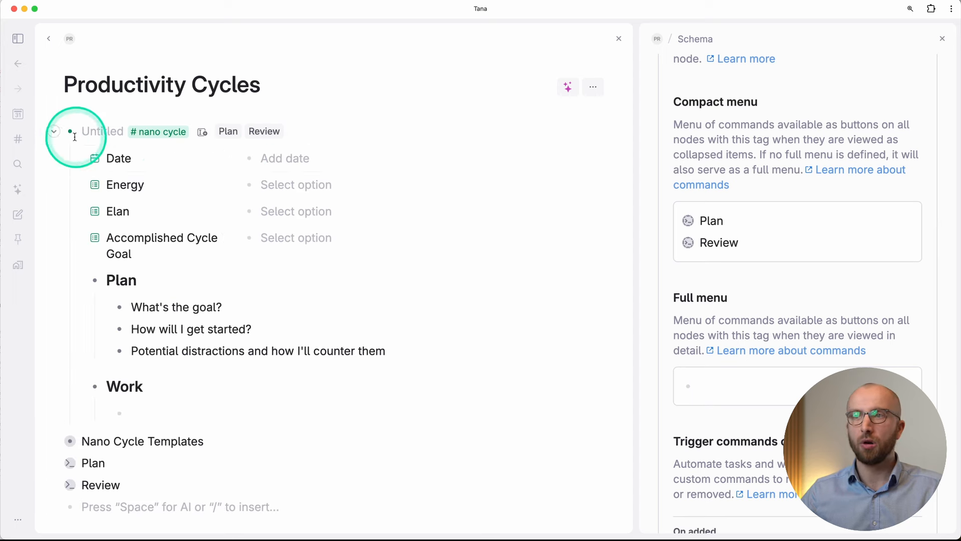
click(54, 132)
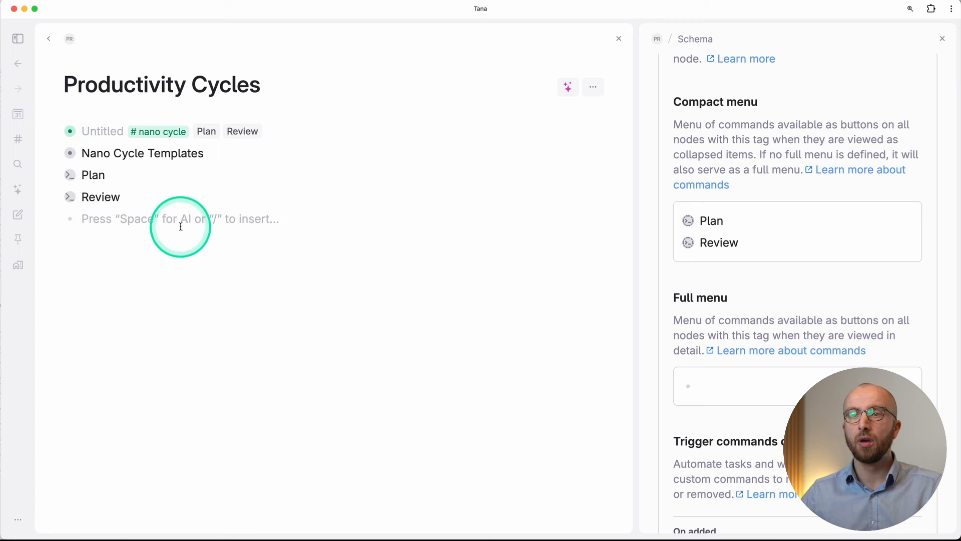
key(super+k)
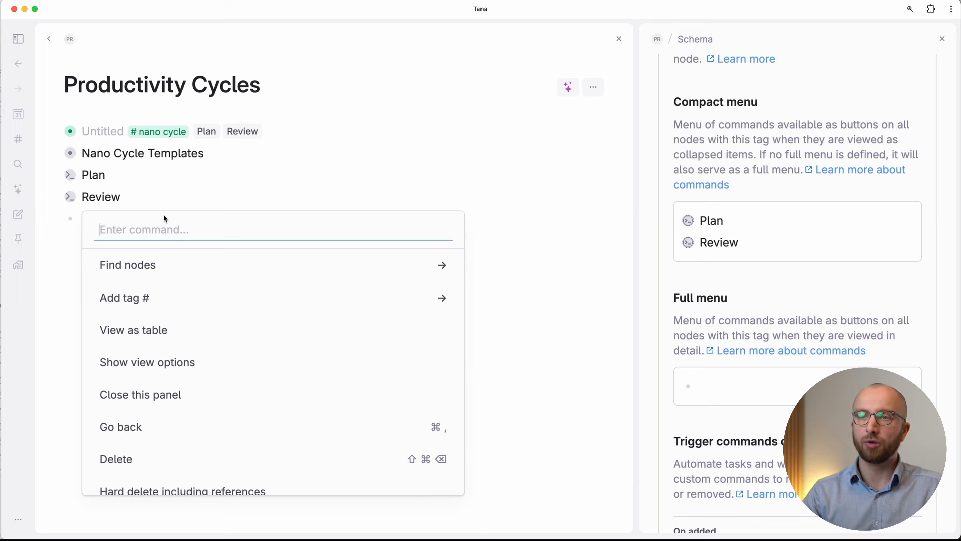
text(mm)
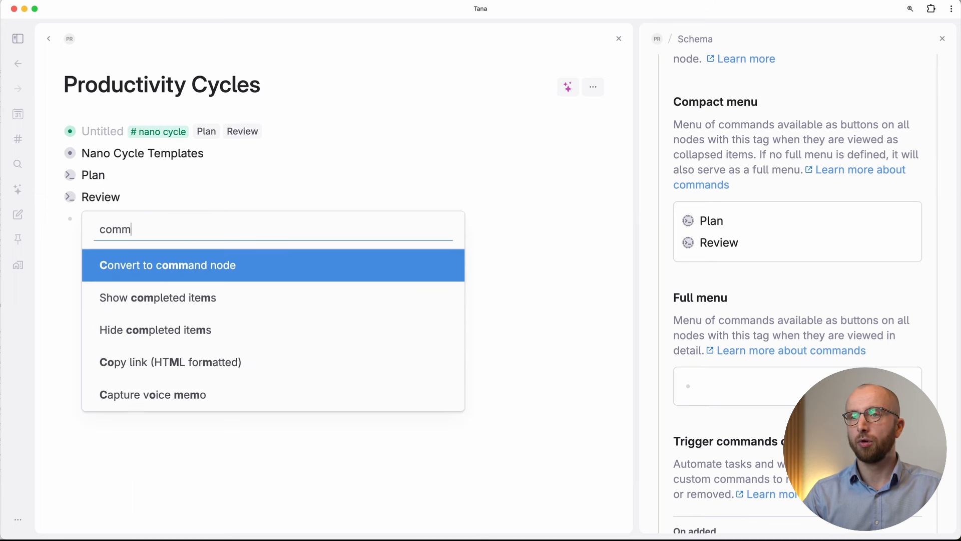
key(Return)
text(Sta)
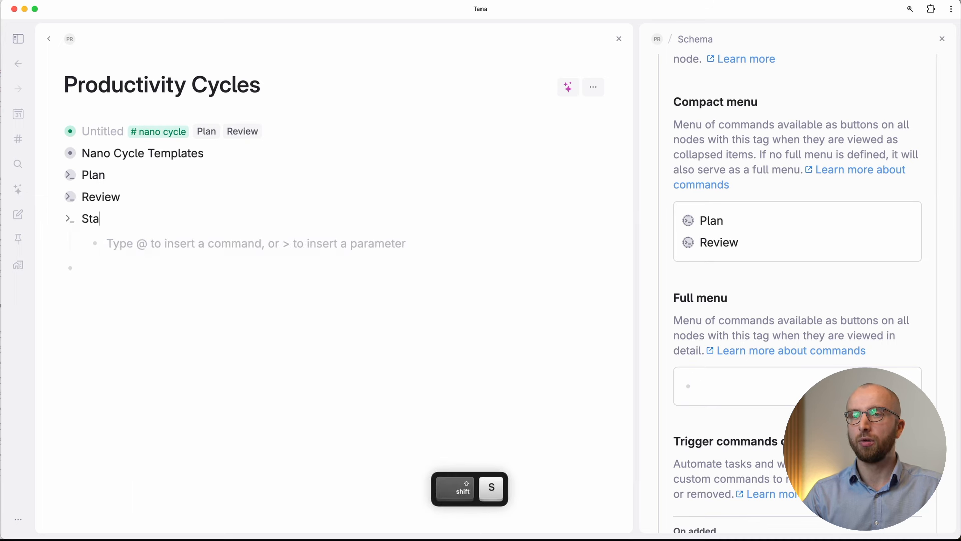
text(rt)
key(Down)
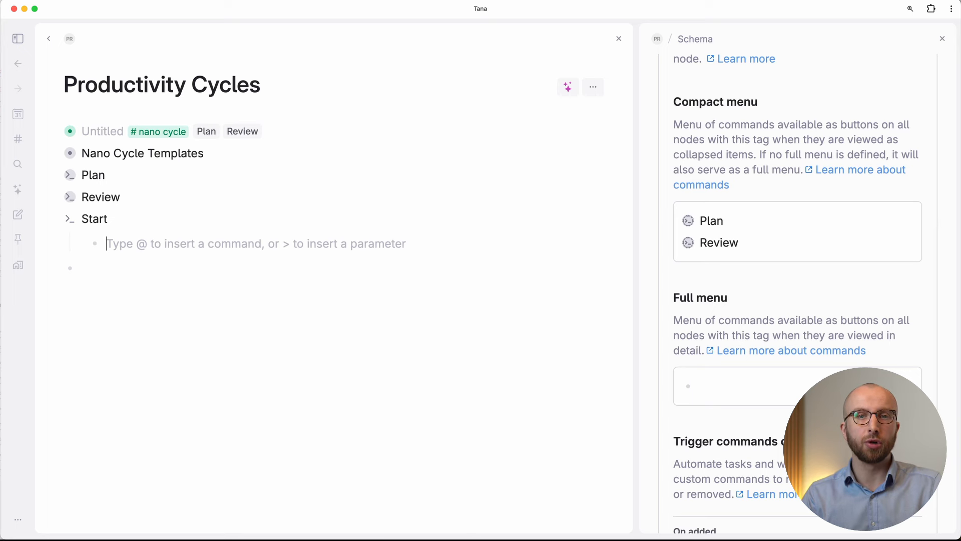
Add the Insert relative date command under Start and set its Relative date string to "NOW to +30m"
text(@insert)
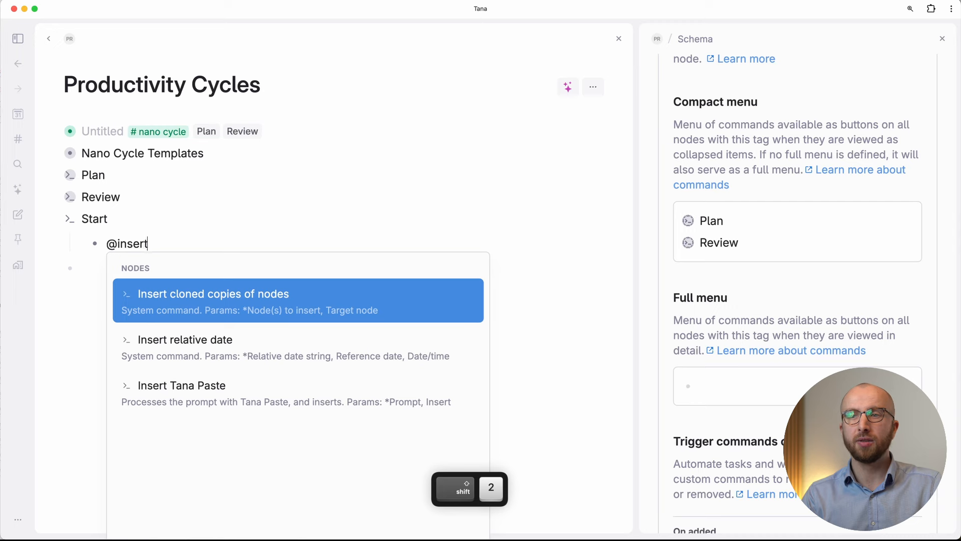
key(Down)
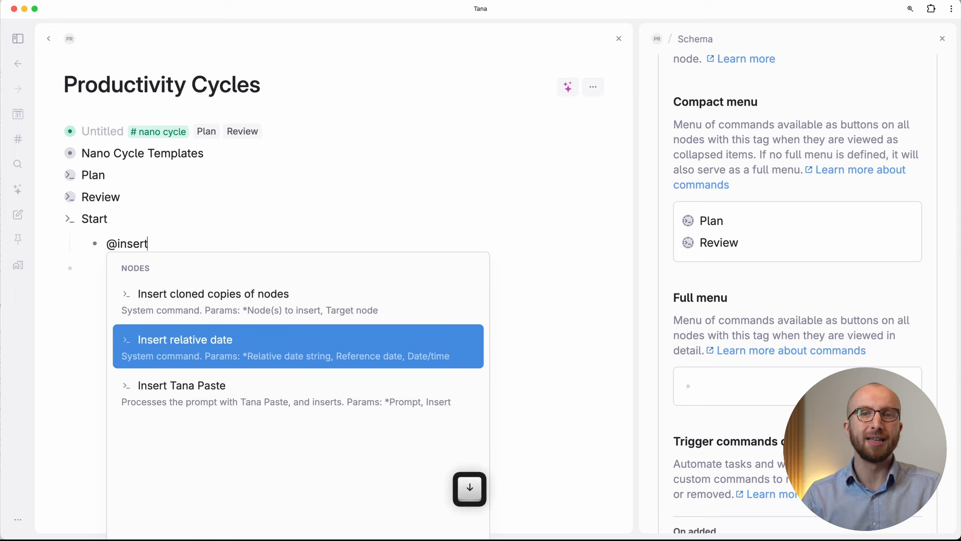
key(Return)
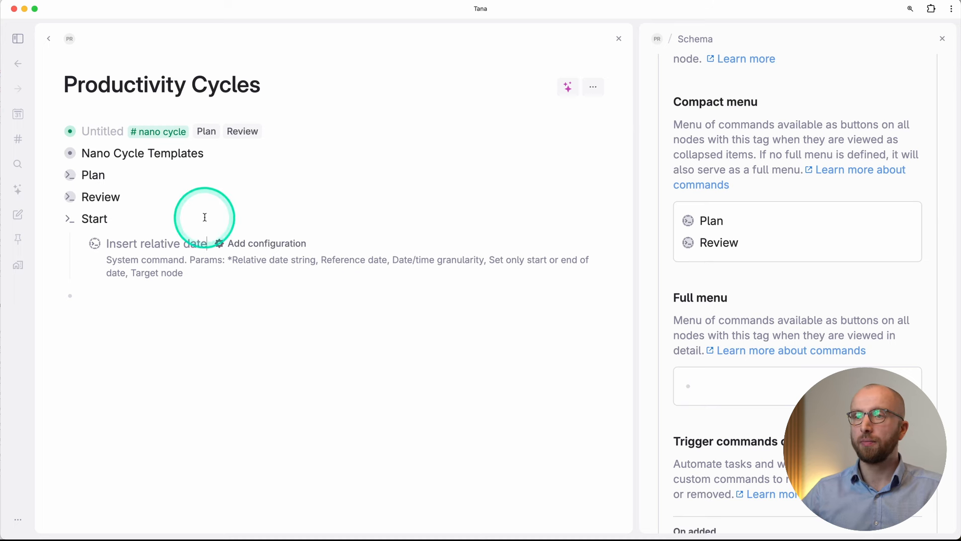
click(241, 244)
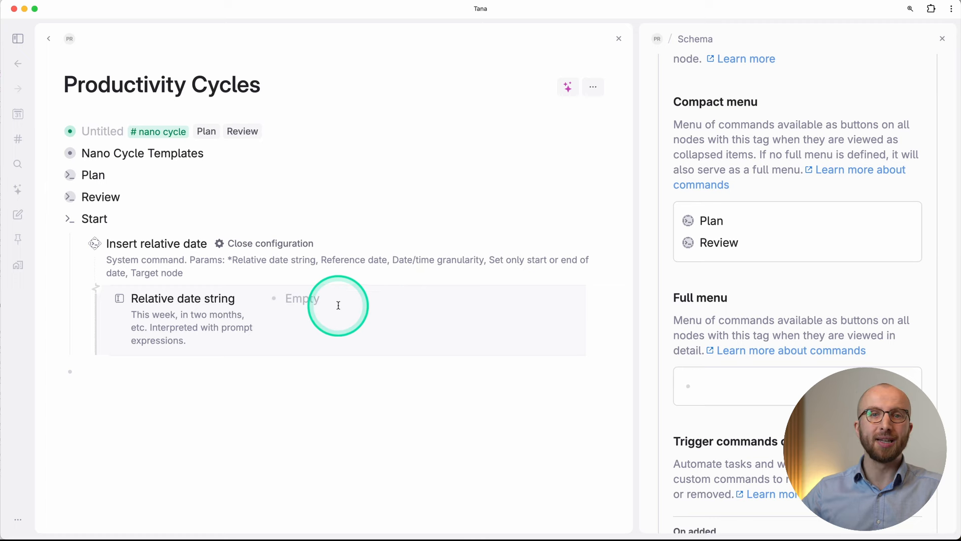
text(N)
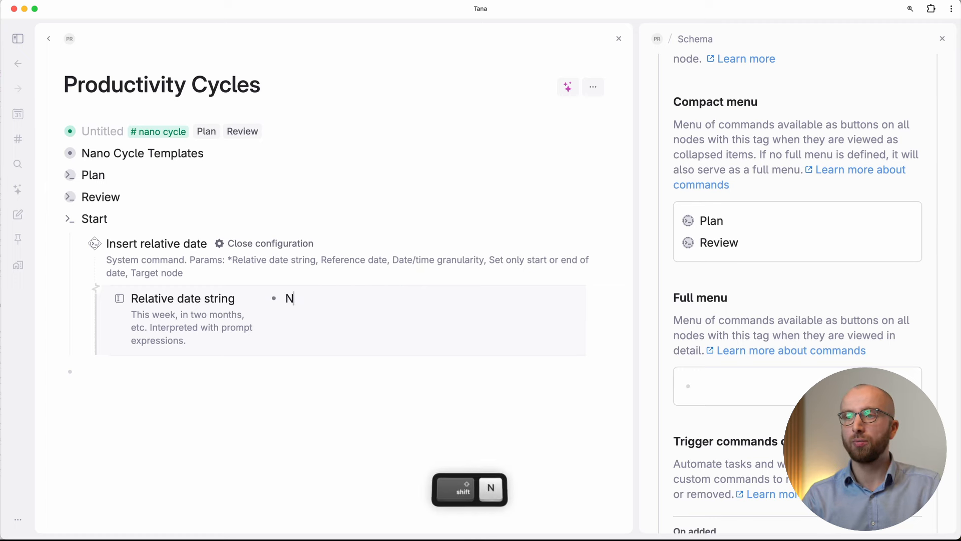
text(OW to +30m)
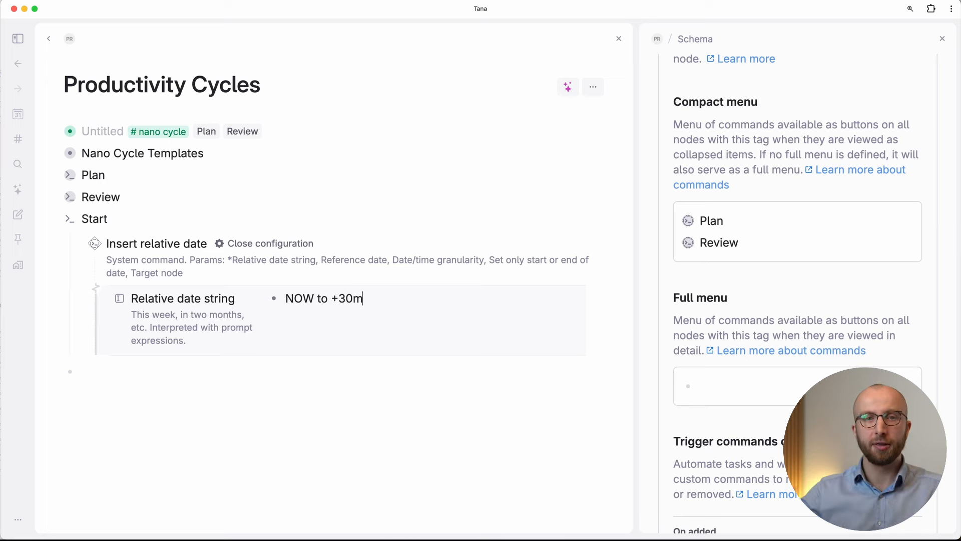
Add Date/time granularity set to minute and a Target node parameter to the Insert relative date configuration
click(243, 296)
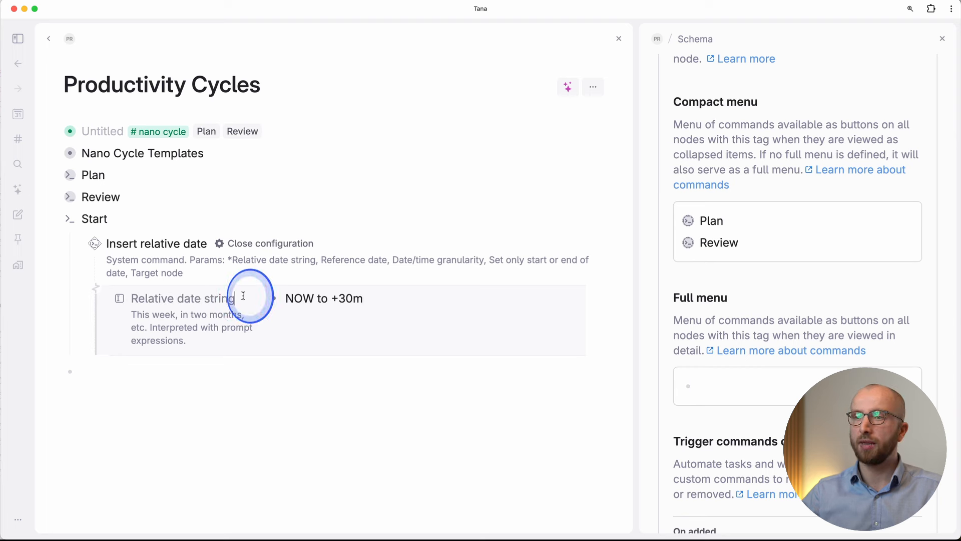
key(Return)
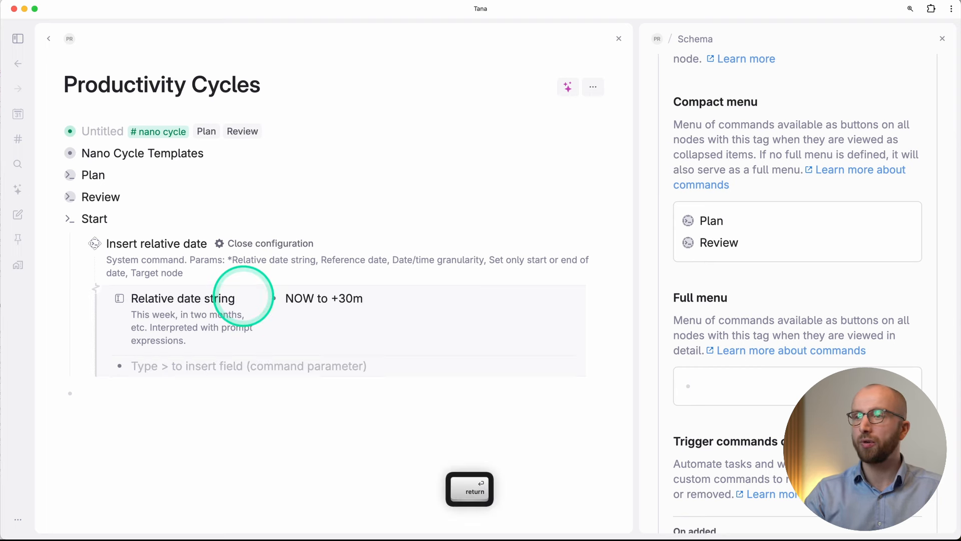
text(>date)
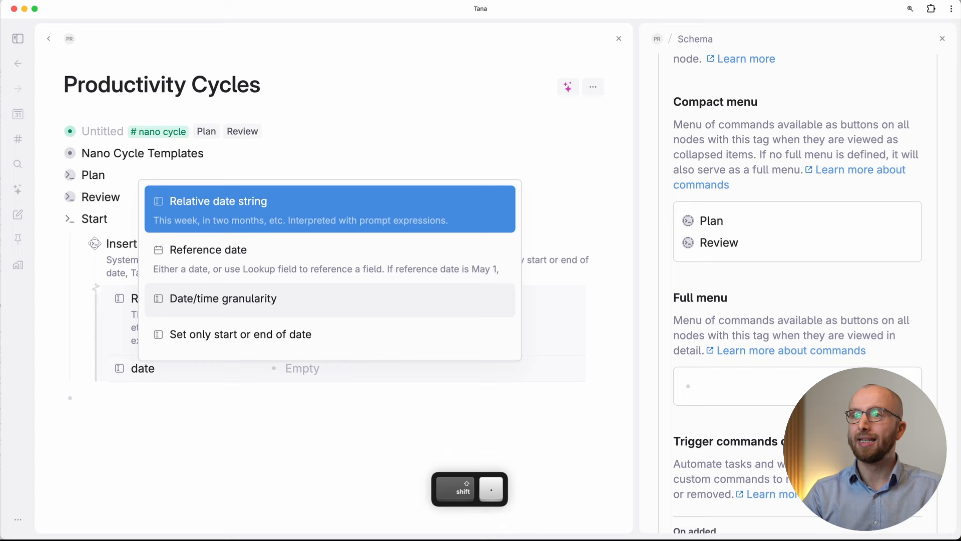
click(300, 306)
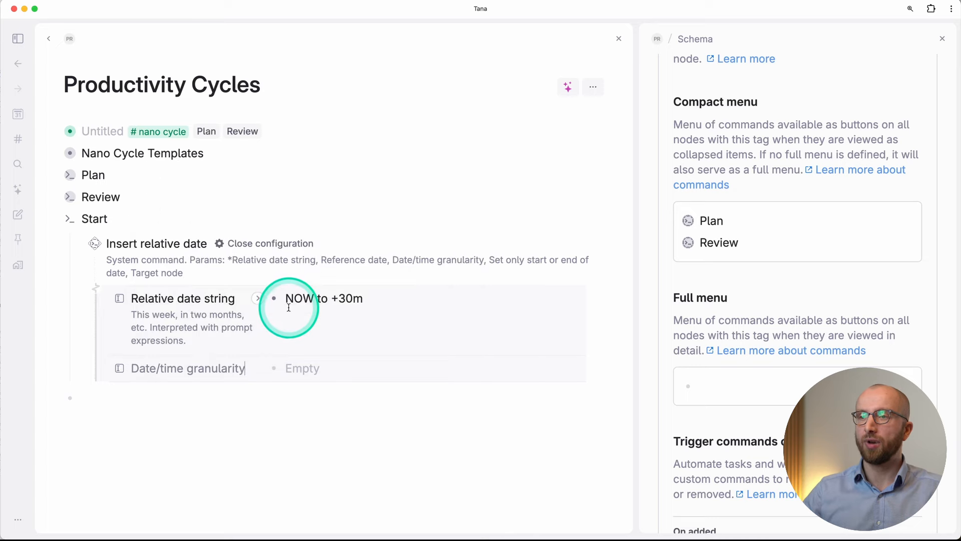
click(307, 368)
click(376, 170)
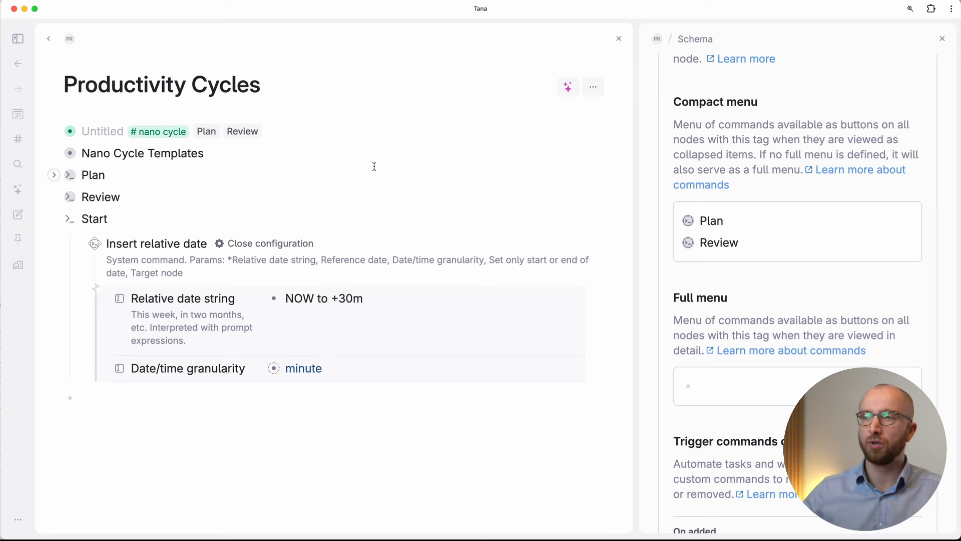
click(249, 364)
key(Return)
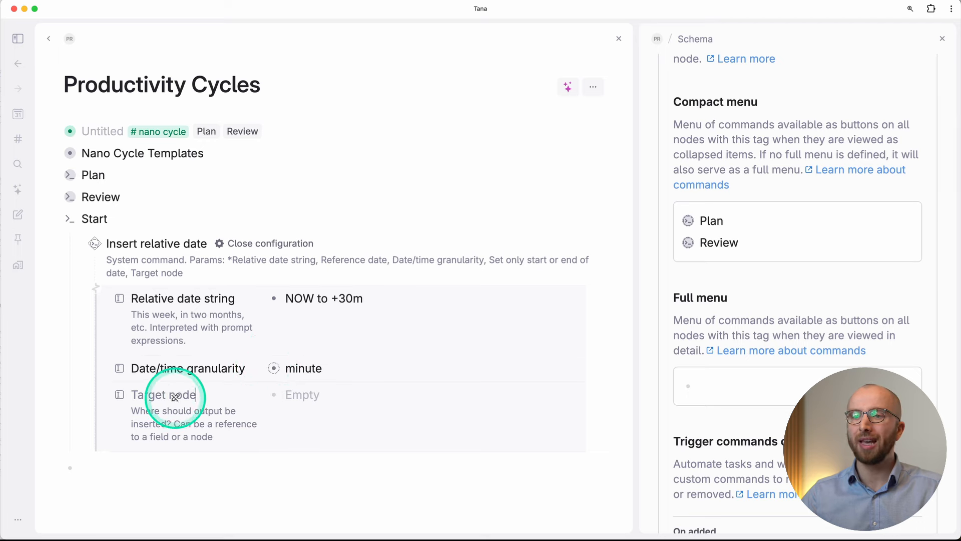
Try to insert the Date field directly as the Target node value of the Insert relative date command
click(311, 413)
text(date)
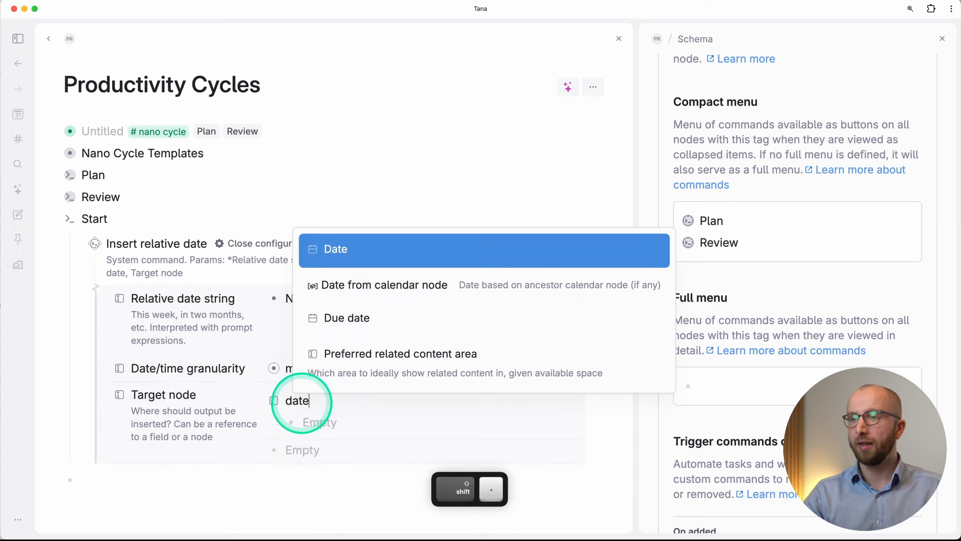
key(Return)
right_click(274, 401)
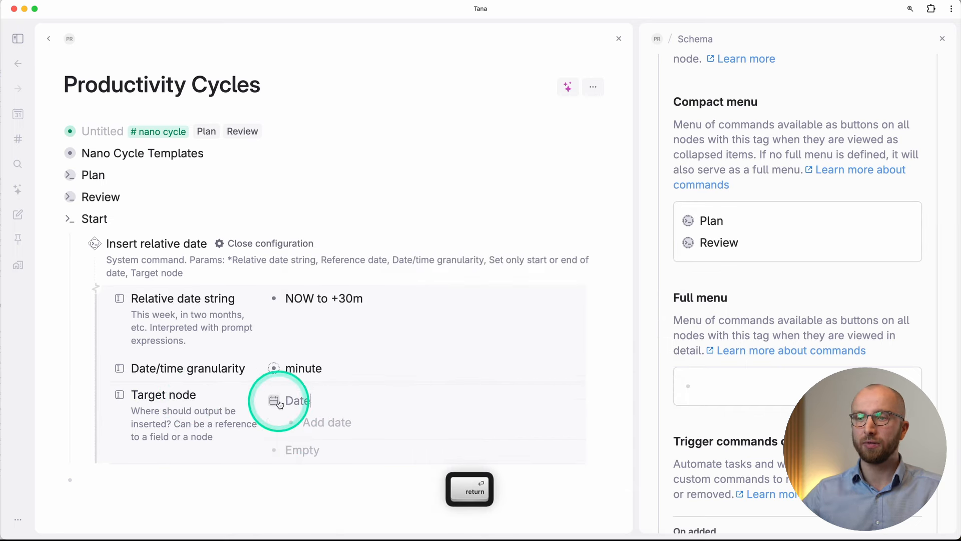
click(316, 455)
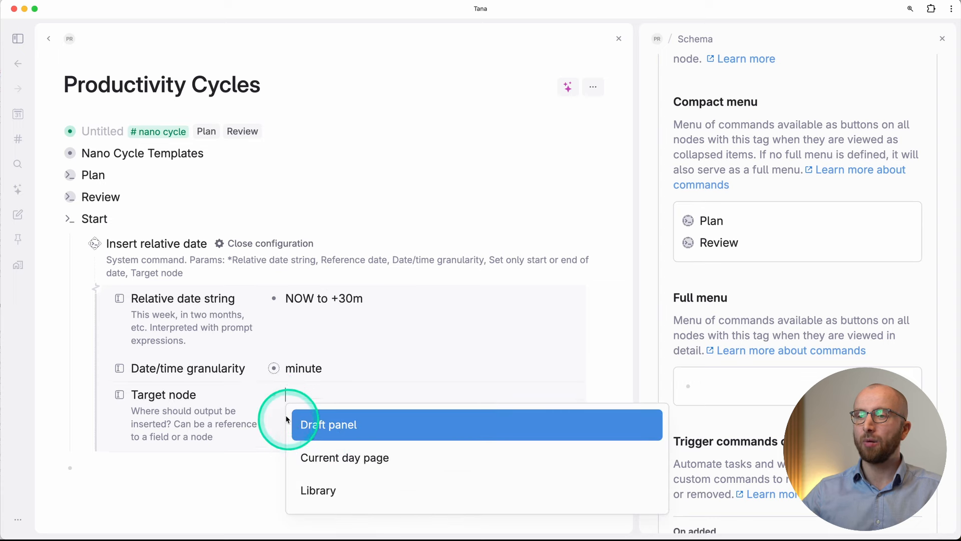
key(Escape)
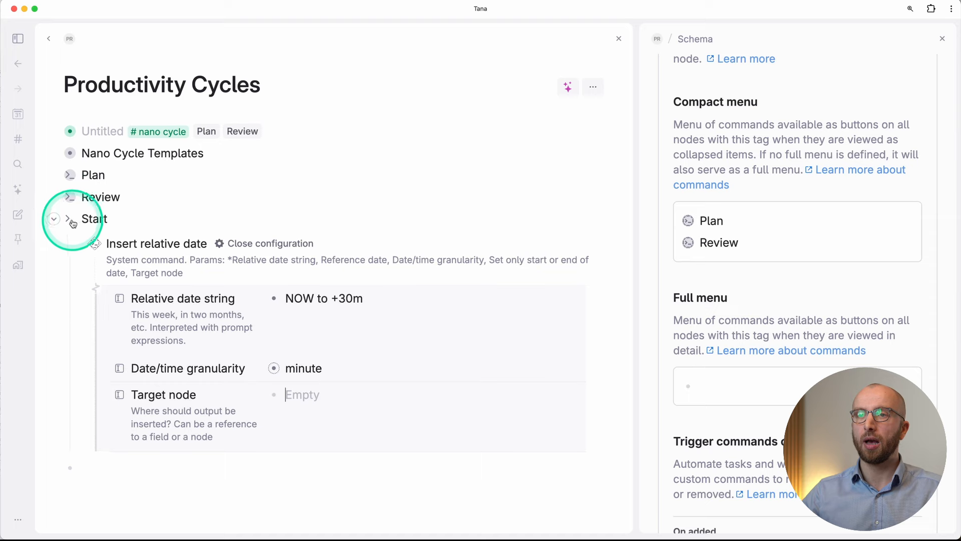
Add a reference to the Date field from the nano cycle content template in Target node of the Insert relative date configuration
click(53, 197)
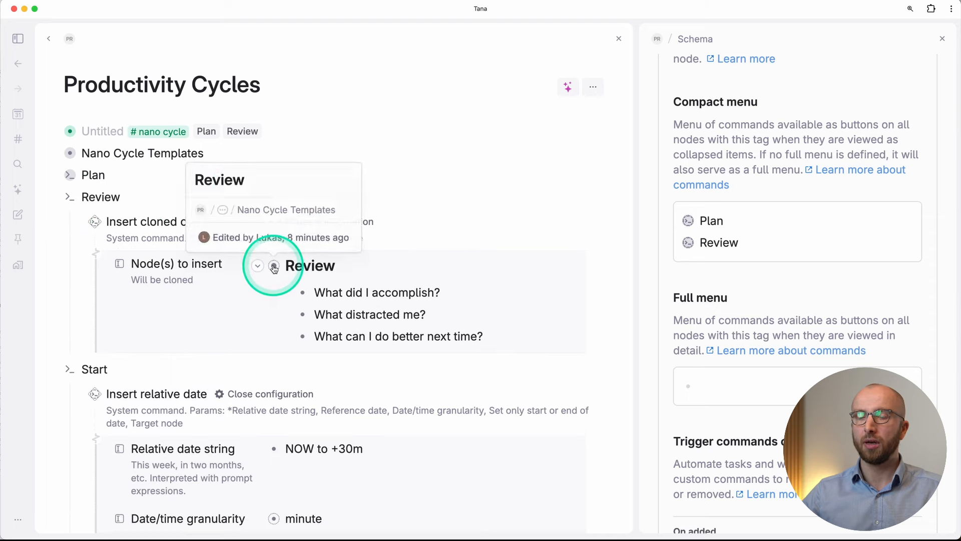
click(53, 196)
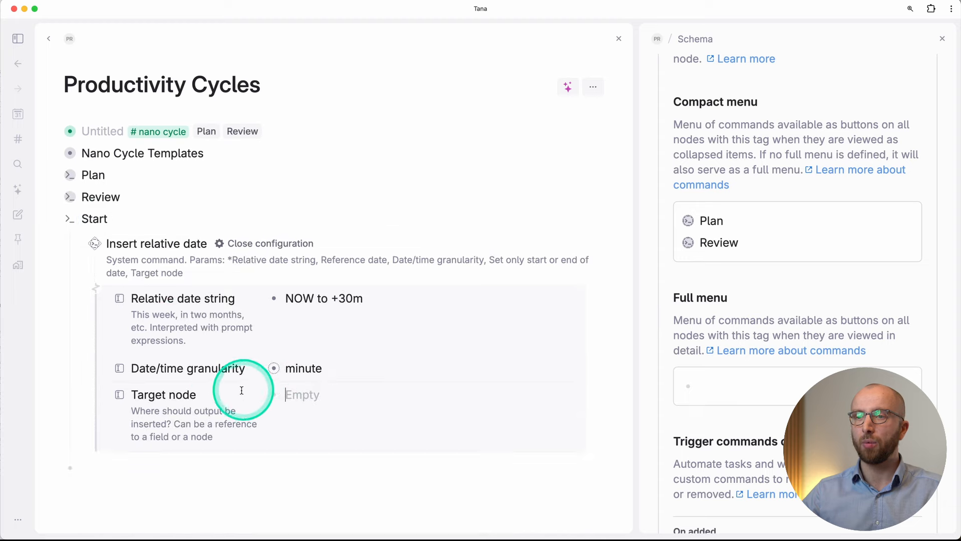
scroll(794, 180, up, 5)
scroll(795, 181, up, 1)
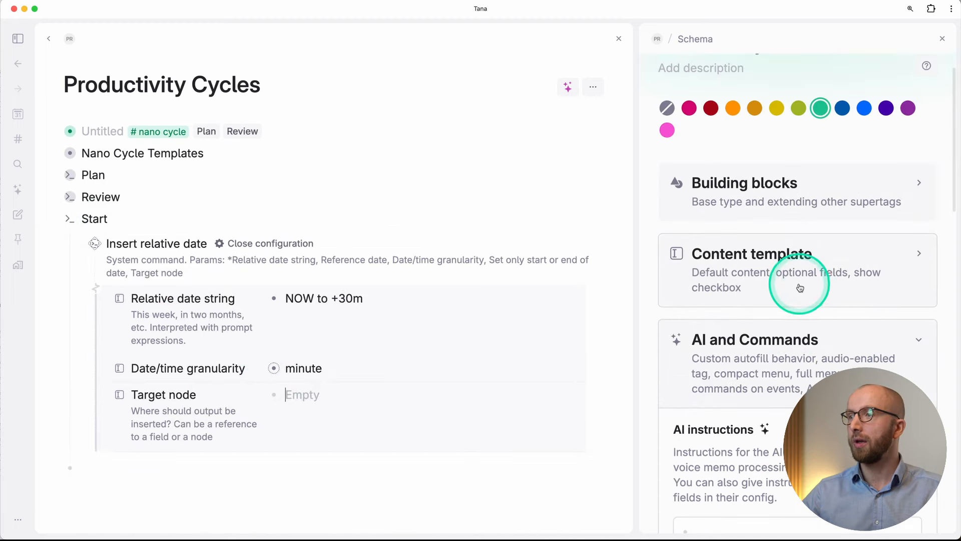
click(760, 268)
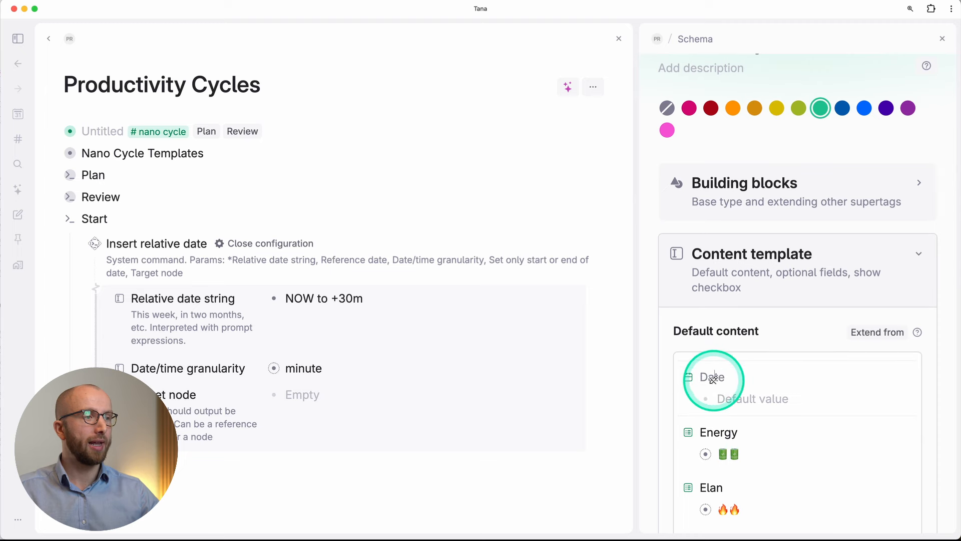
key(super+c)
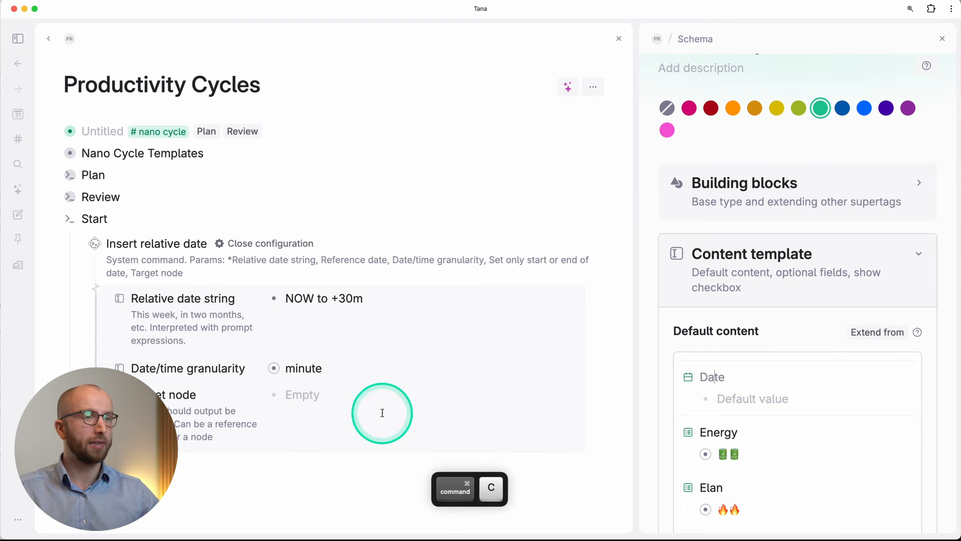
click(345, 394)
key(super+v)
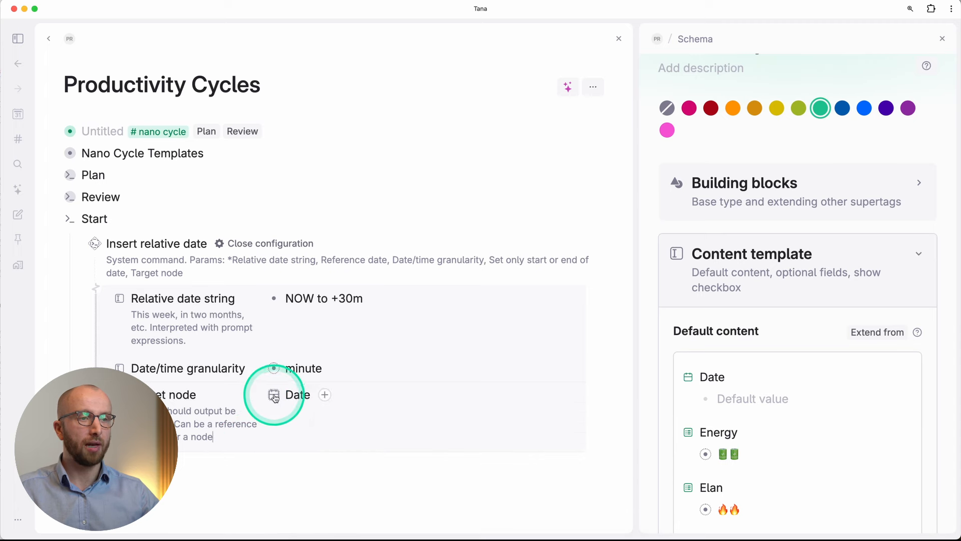
mouse_move(277, 403)
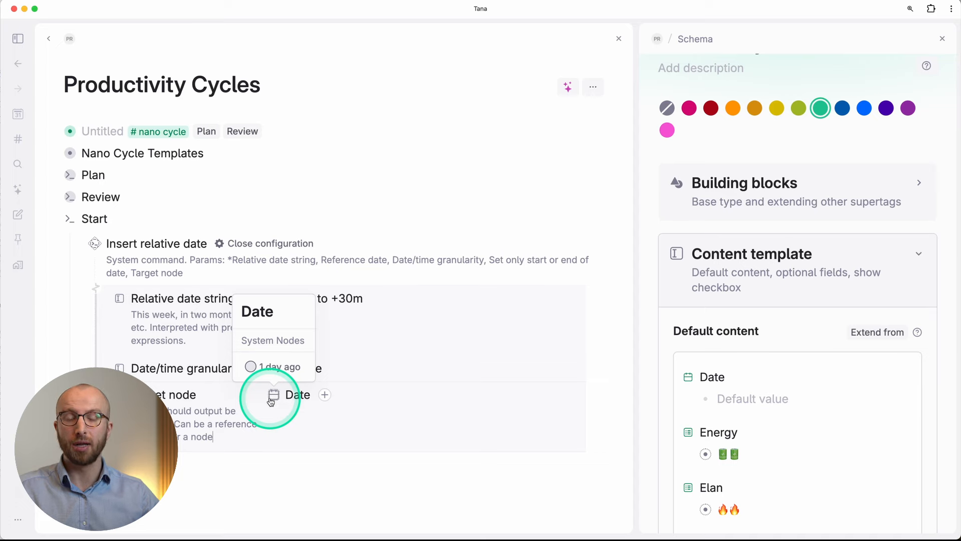
Collapse the Start command and add a reference to it between Plan and Review in the nano cycle supertag's Compact menu
key(super+c)
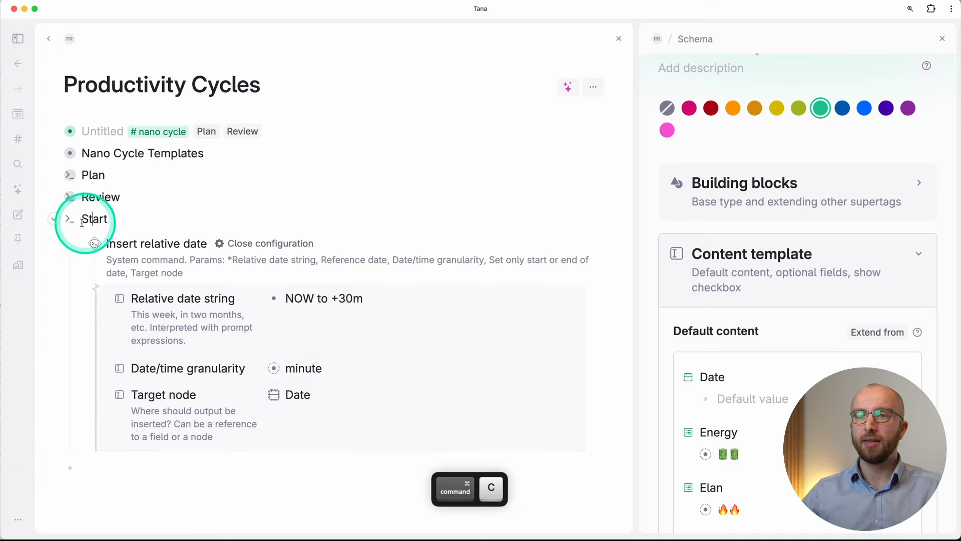
click(53, 218)
click(745, 274)
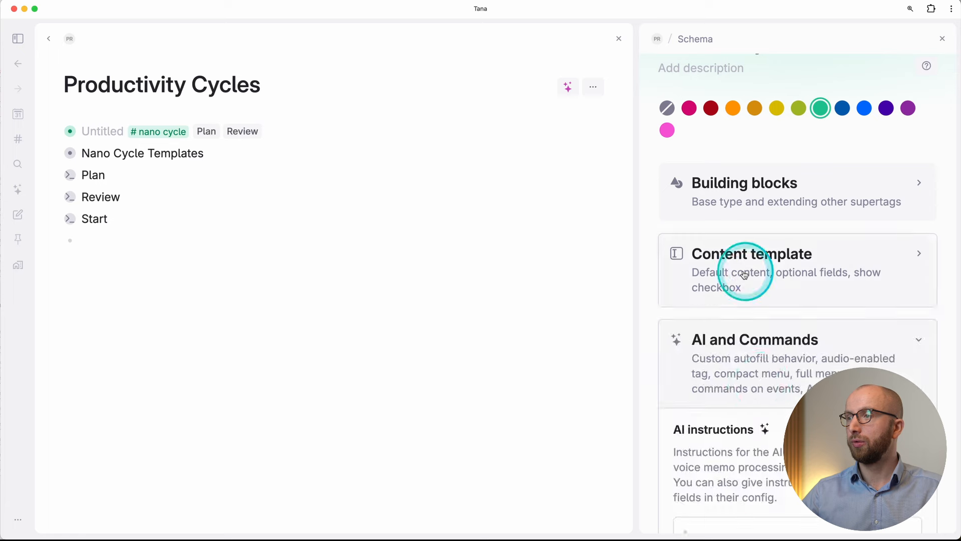
scroll(758, 365, down, 15)
scroll(774, 381, down, 1)
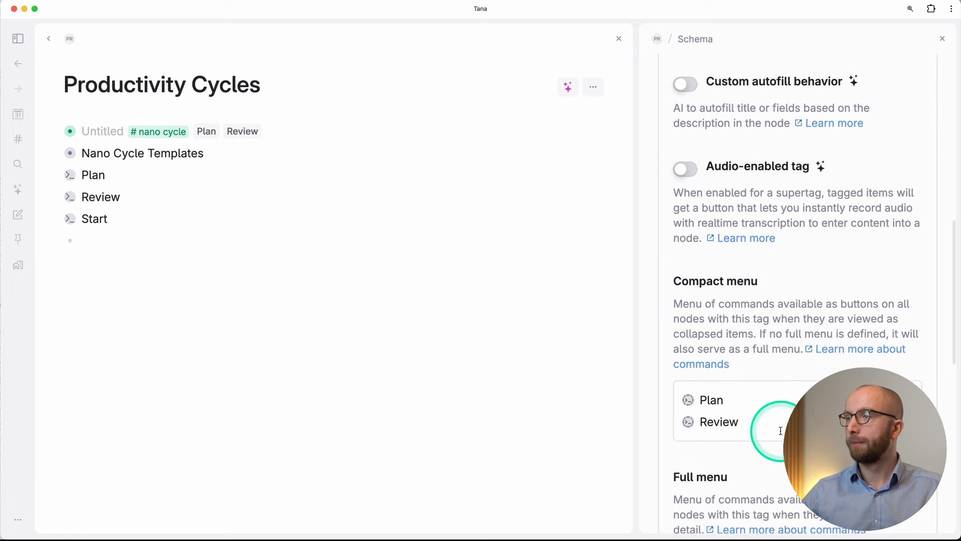
click(754, 397)
key(Return)
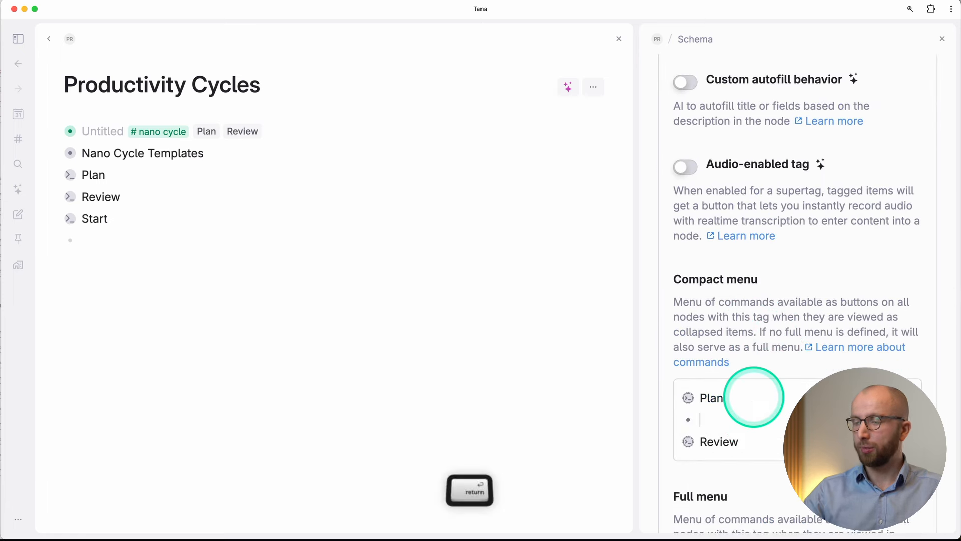
key(super+v)
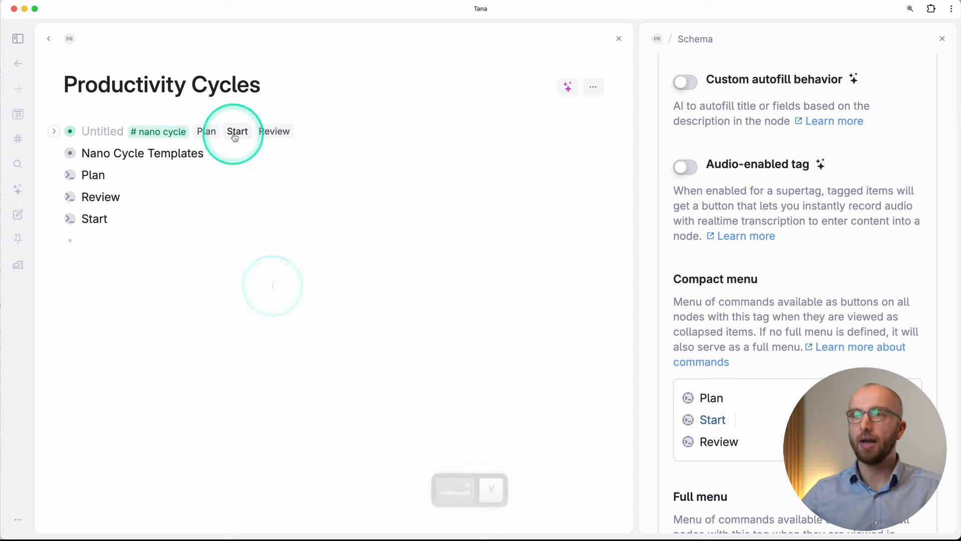
Run the Start command on the untitled nano cycle node and expand the Plan command
click(54, 133)
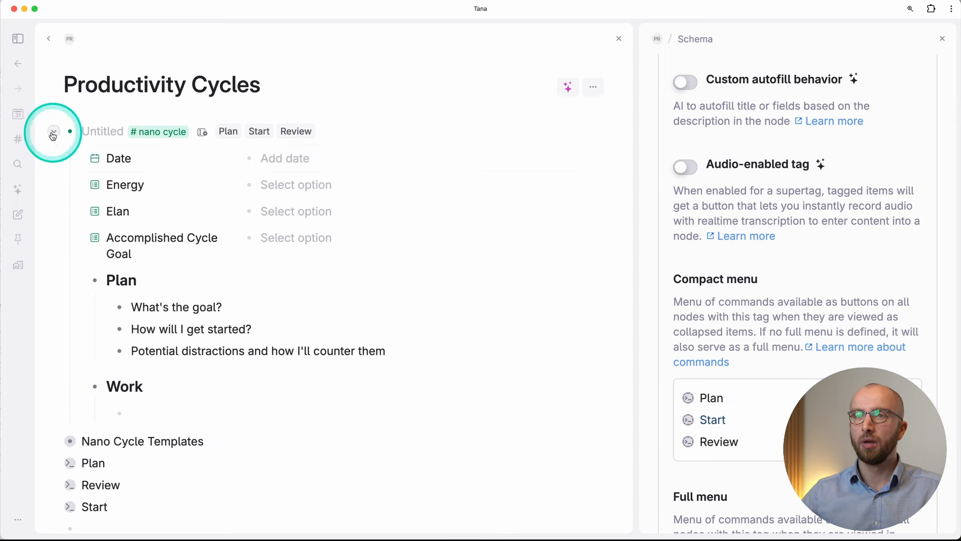
click(259, 132)
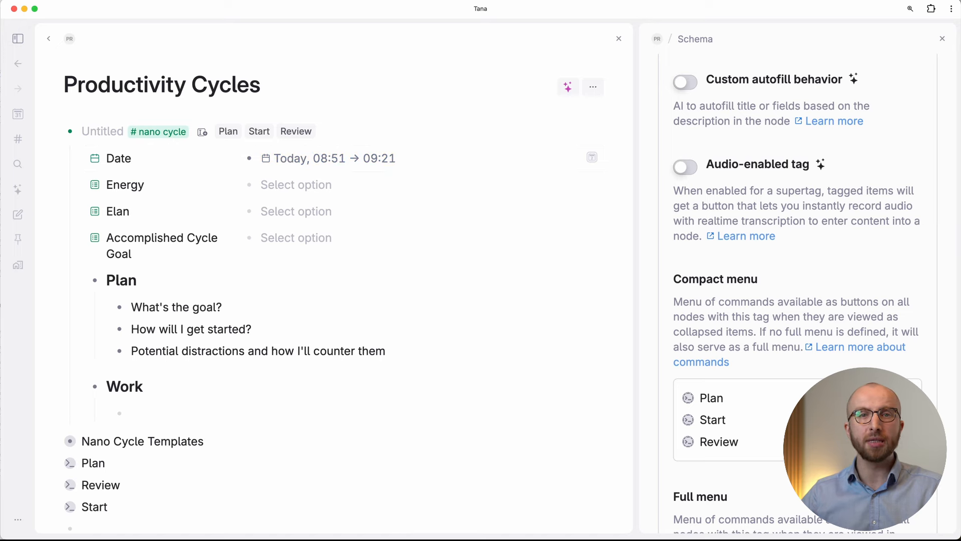
scroll(210, 400, down, 3)
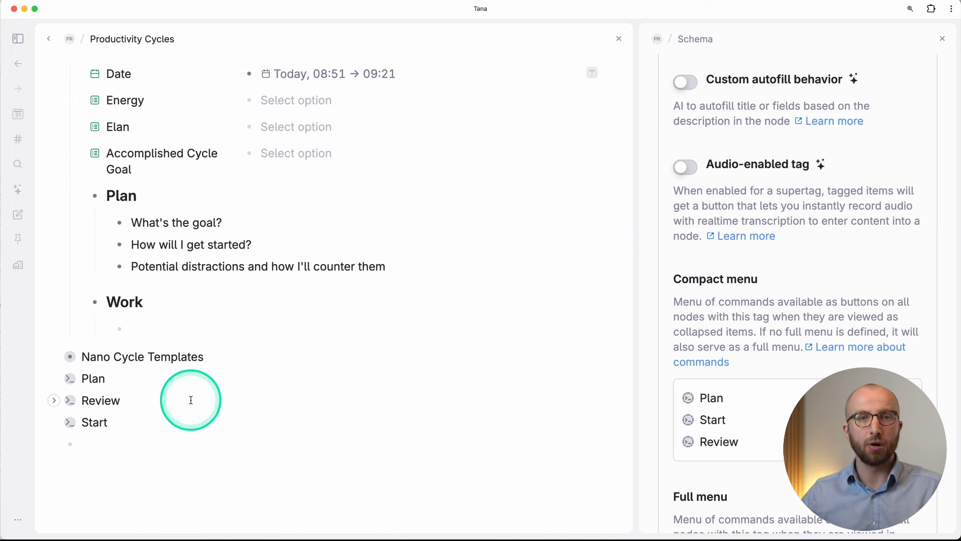
click(70, 378)
click(308, 401)
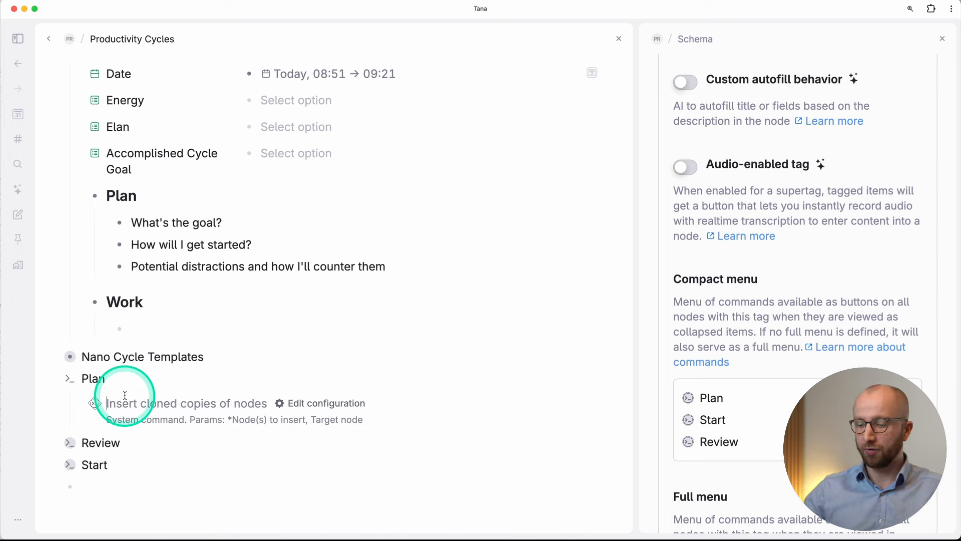
key(Return)
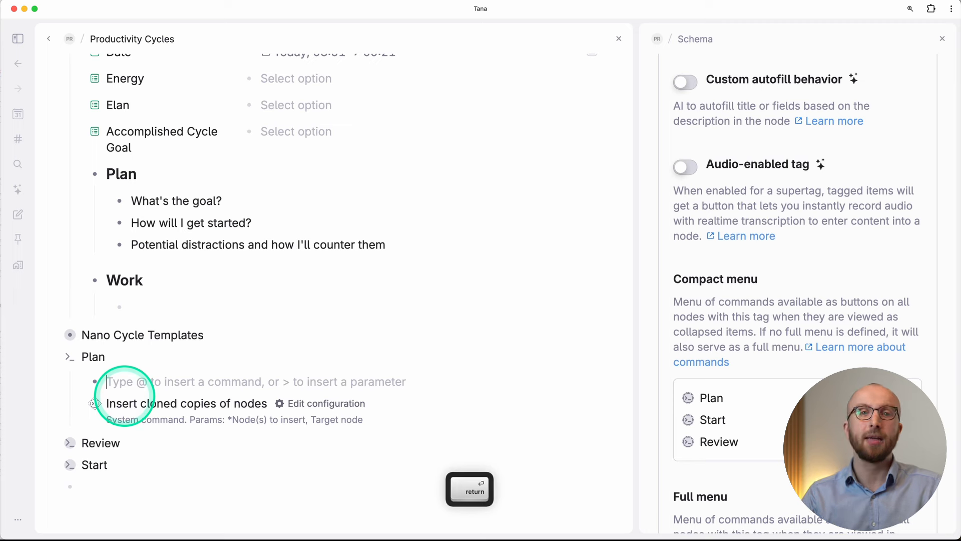
text(>)
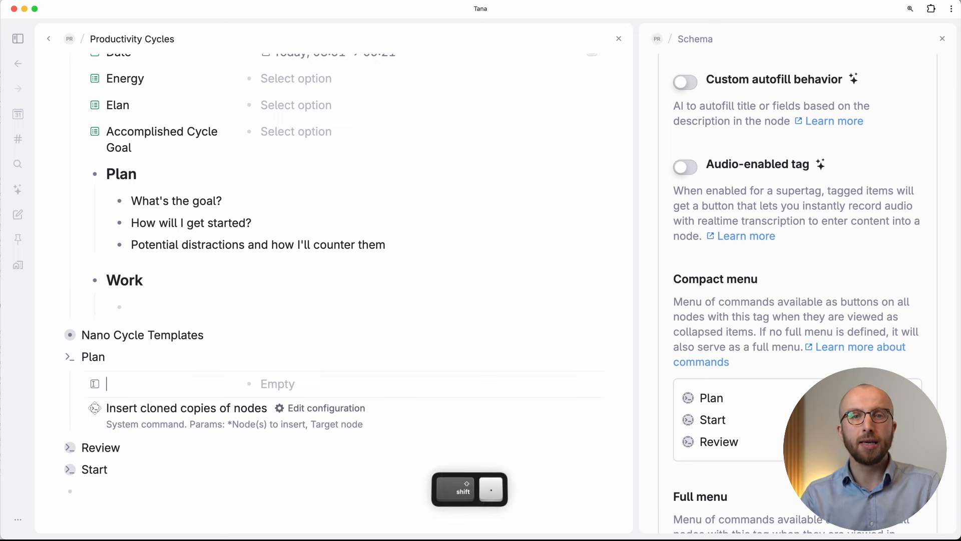
key(BackSpace)
key(BackSpace)
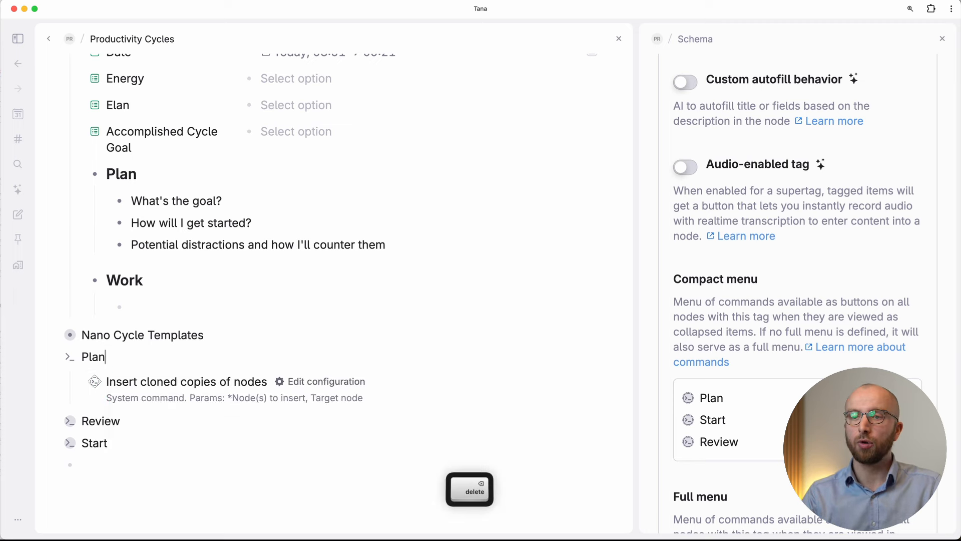
Add a Node filter parameter above Insert cloned copies of nodes in the Plan command
key(Return)
text(>)
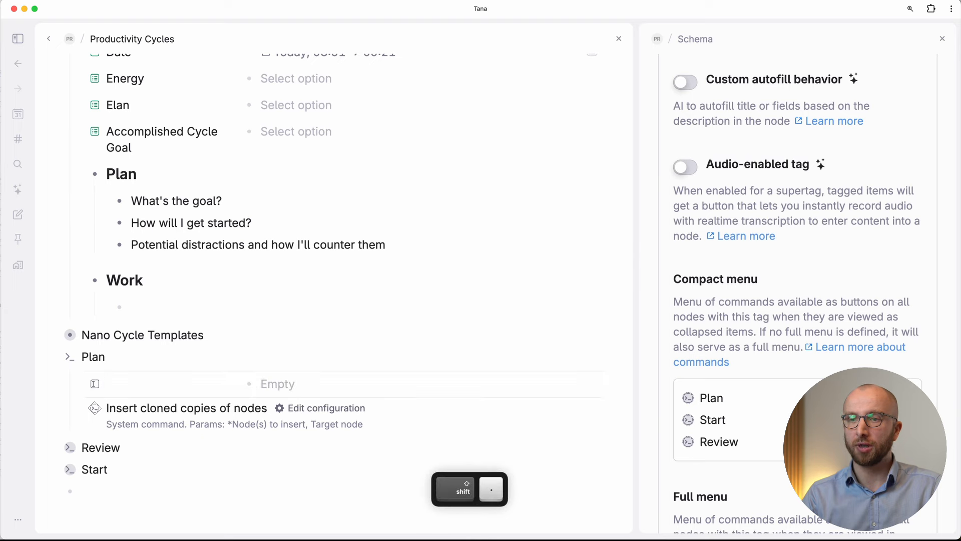
text(n)
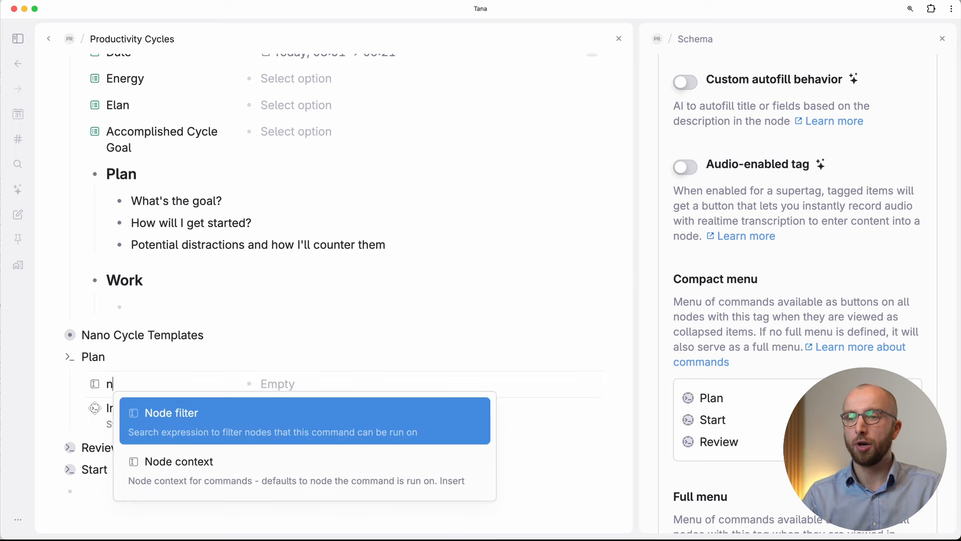
click(153, 416)
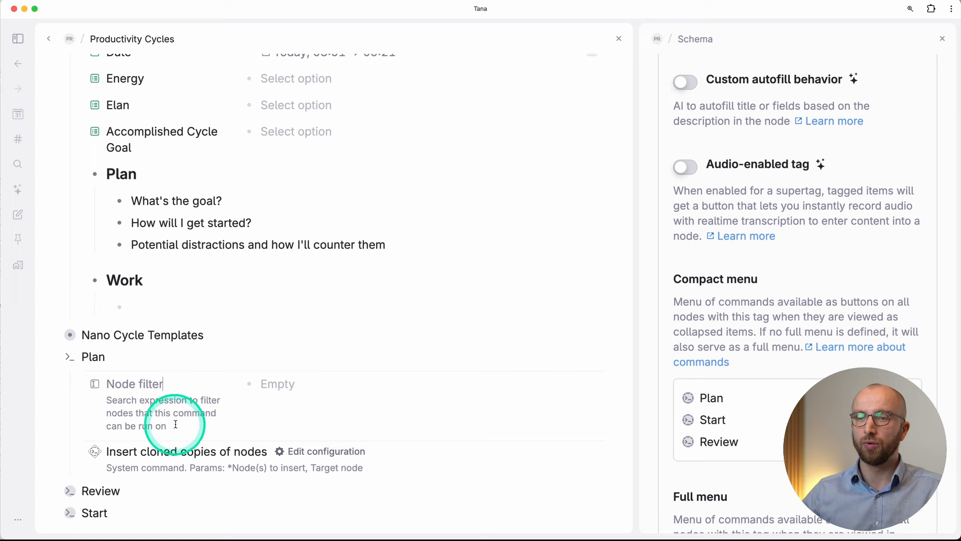
Add the Date field with a reference to Not set as the Plan command's Node filter condition
click(288, 386)
text(>Date)
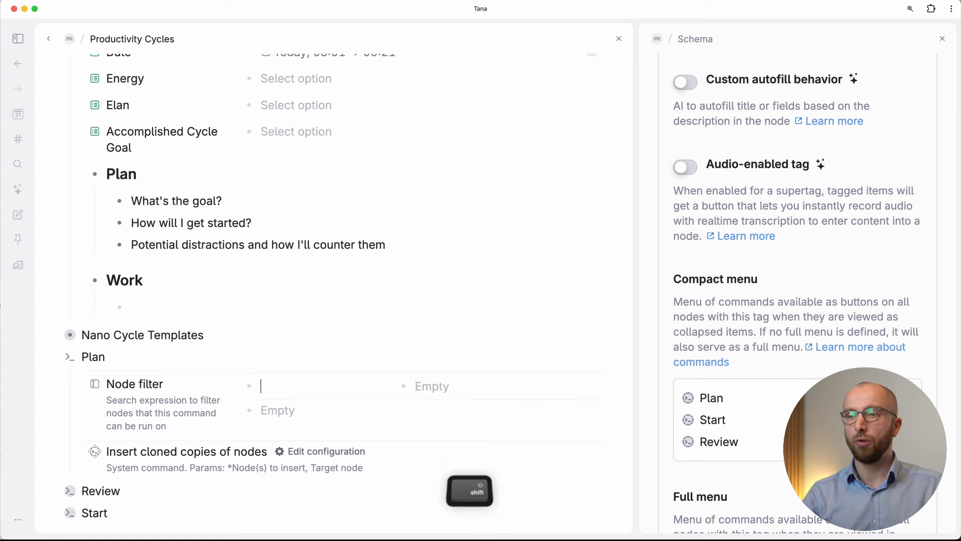
click(339, 197)
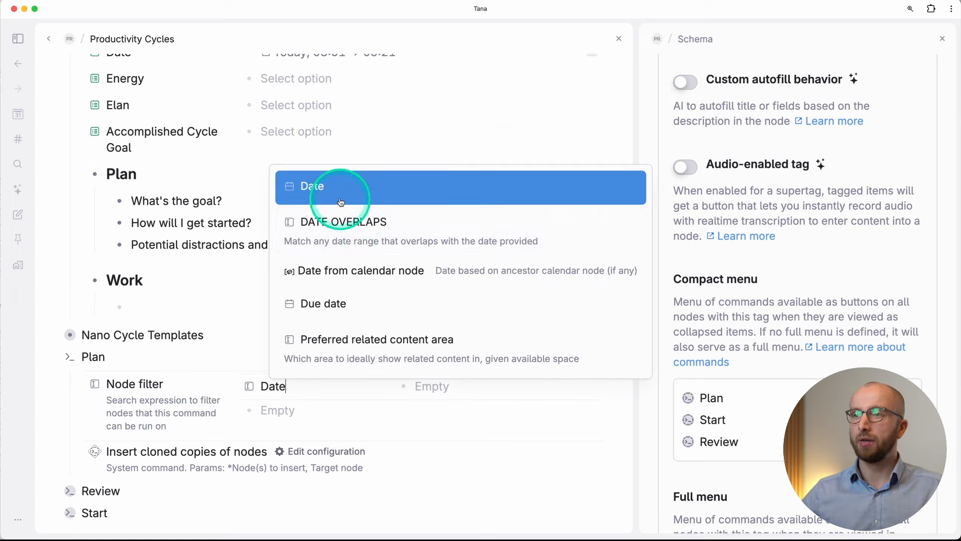
click(440, 383)
text(@)
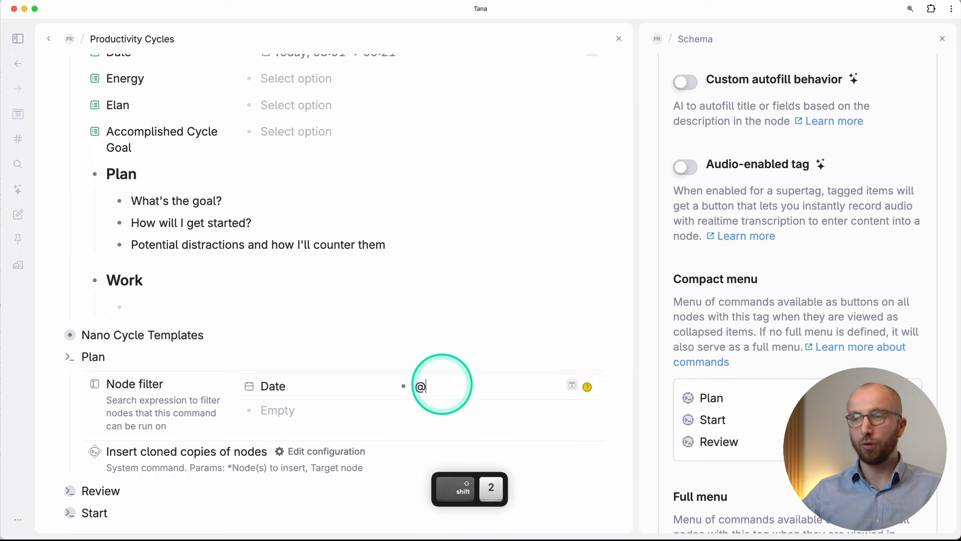
text(mpt)
key(BackSpace)
key(BackSpace)
key(BackSpace)
text(not)
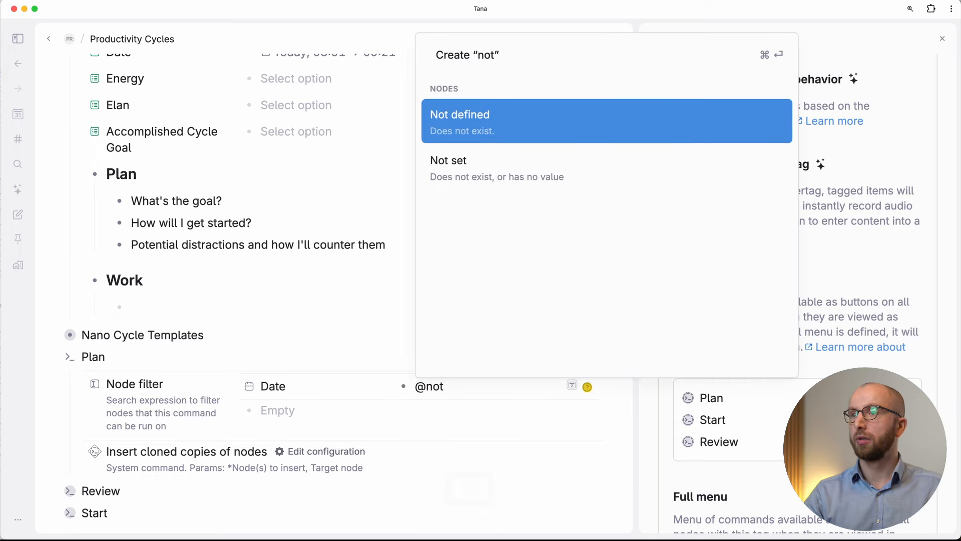
click(440, 166)
click(276, 407)
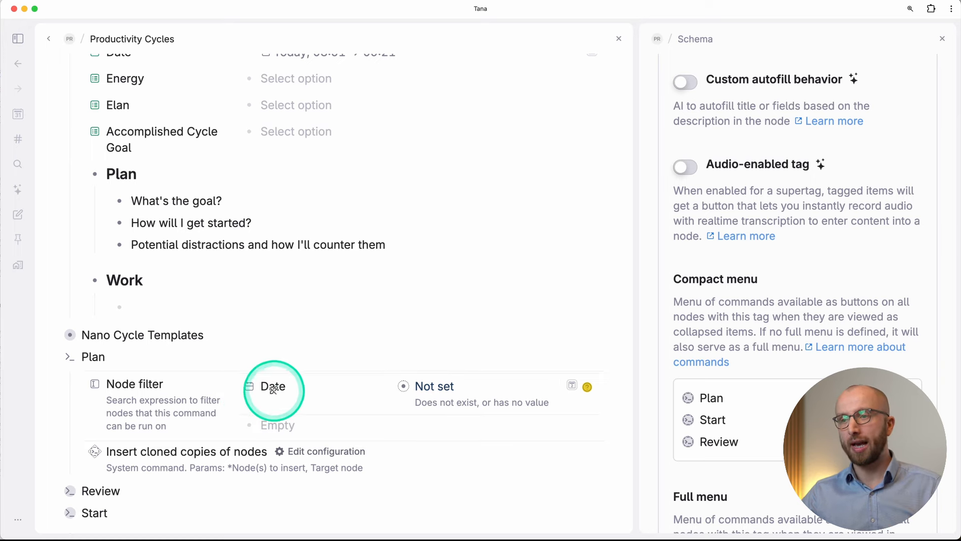
Check the command buttons offered on the nano cycle node, then collapse Plan and expand the Start command
scroll(449, 392, up, 3)
scroll(449, 392, up, 1)
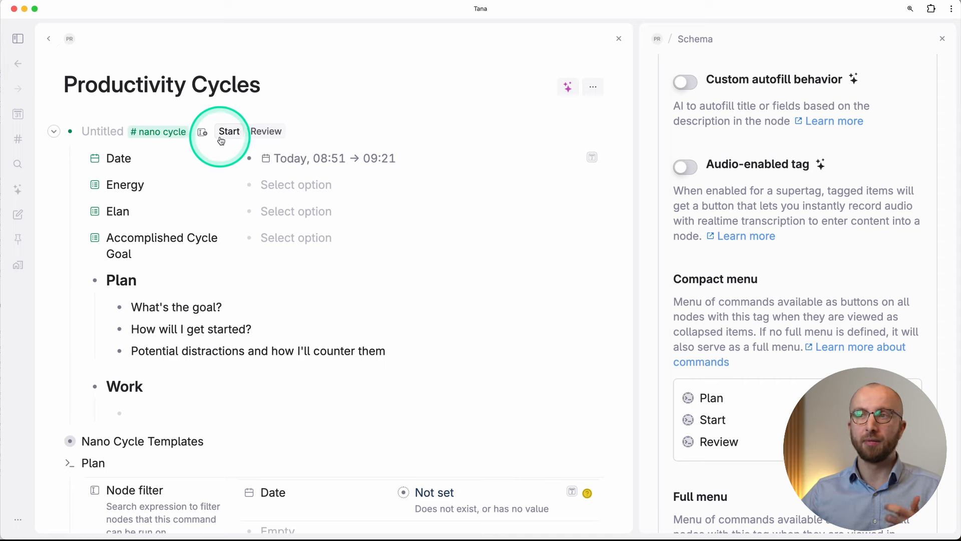
scroll(280, 399, down, 3)
scroll(280, 400, down, 3)
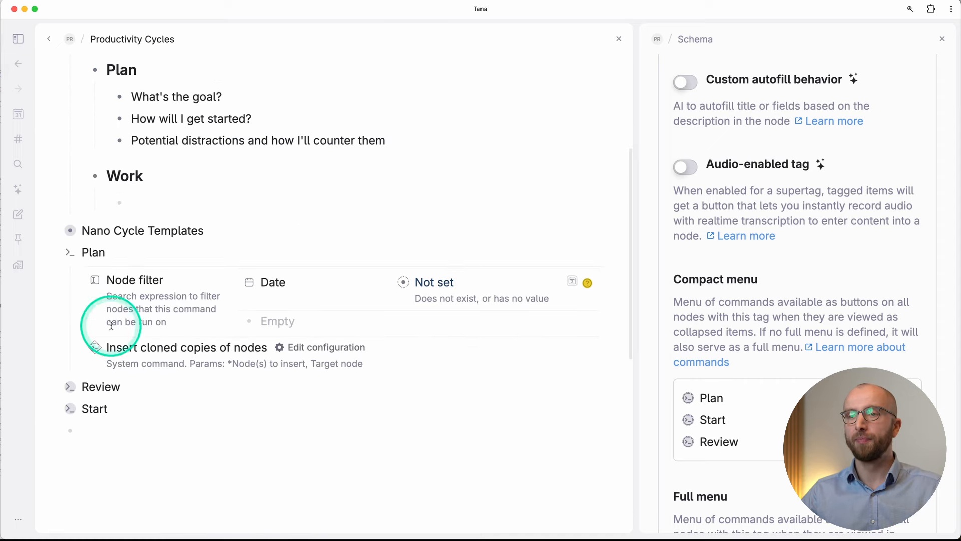
click(54, 253)
click(54, 275)
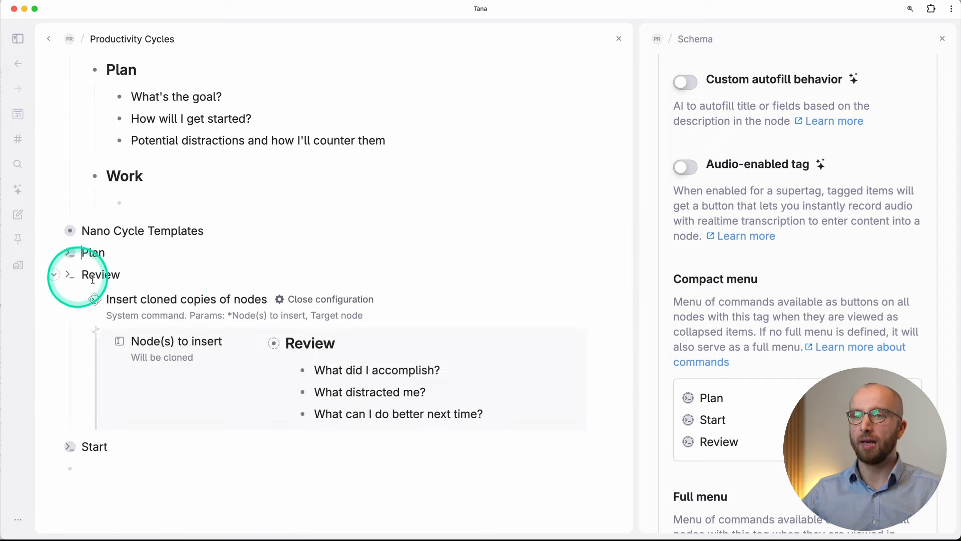
click(54, 275)
click(54, 297)
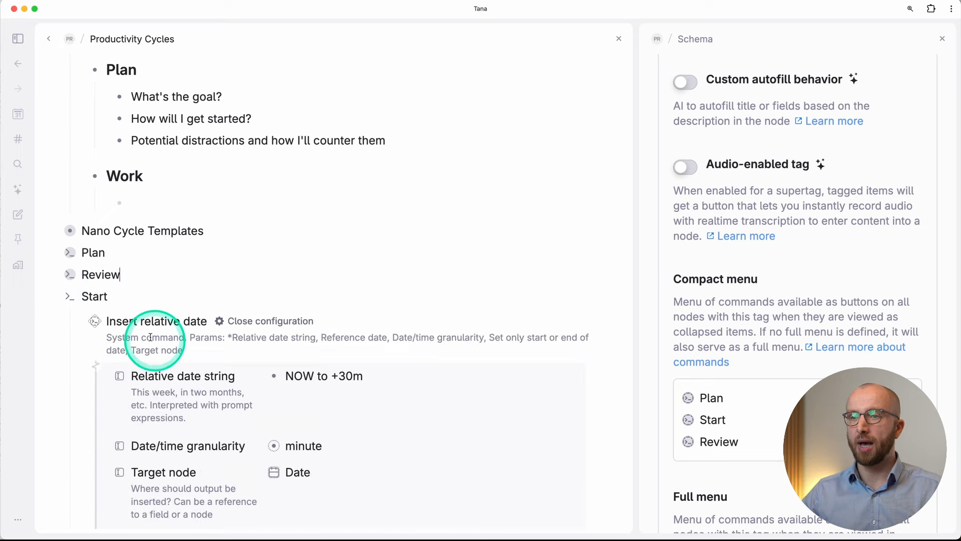
Add a Node filter to the Start command with the Date field as Not set, and collapse the command
key(Return)
text(>Date)
key(Return)
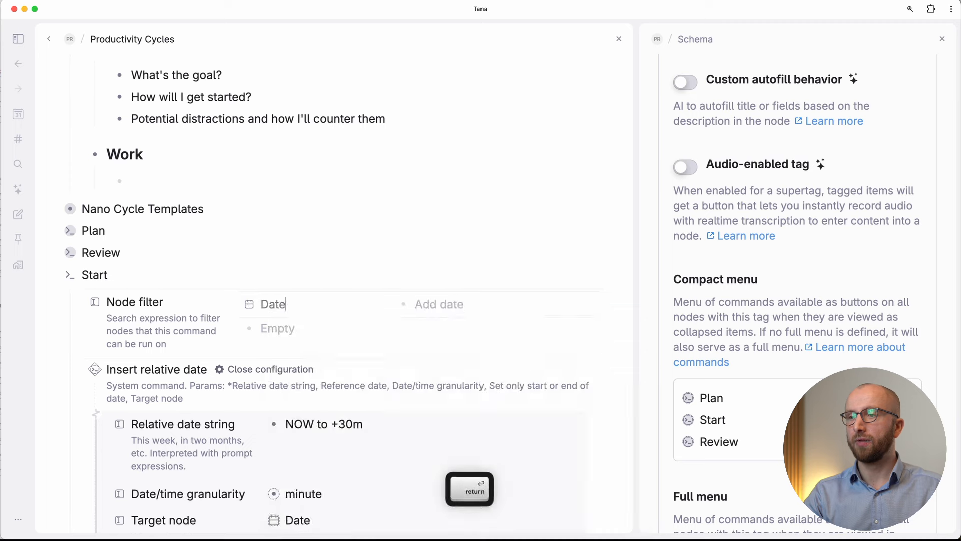
text(@#)
key(BackSpace)
key(BackSpace)
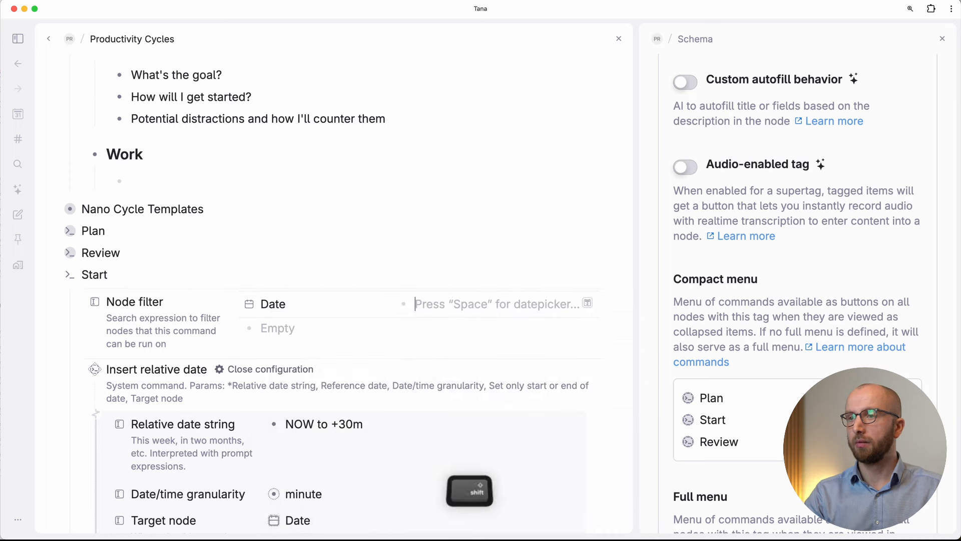
text(@not)
key(Down)
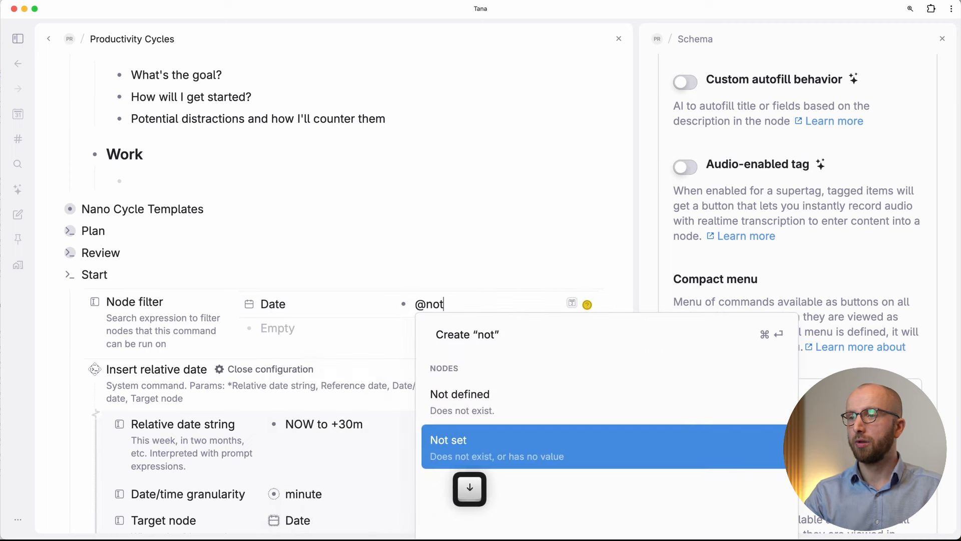
key(Return)
click(53, 275)
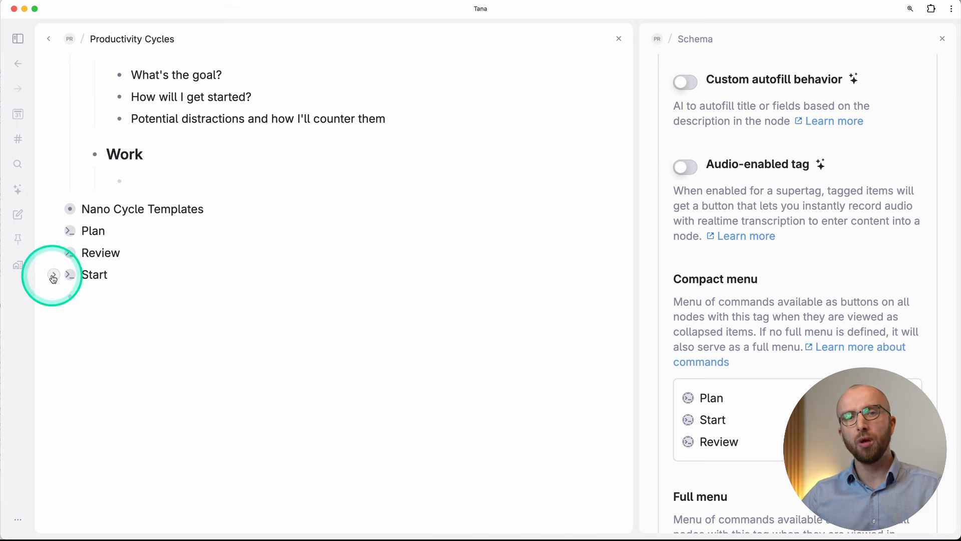
Add a Node filter to the Review command with the Date field as Set, and collapse the command
click(53, 253)
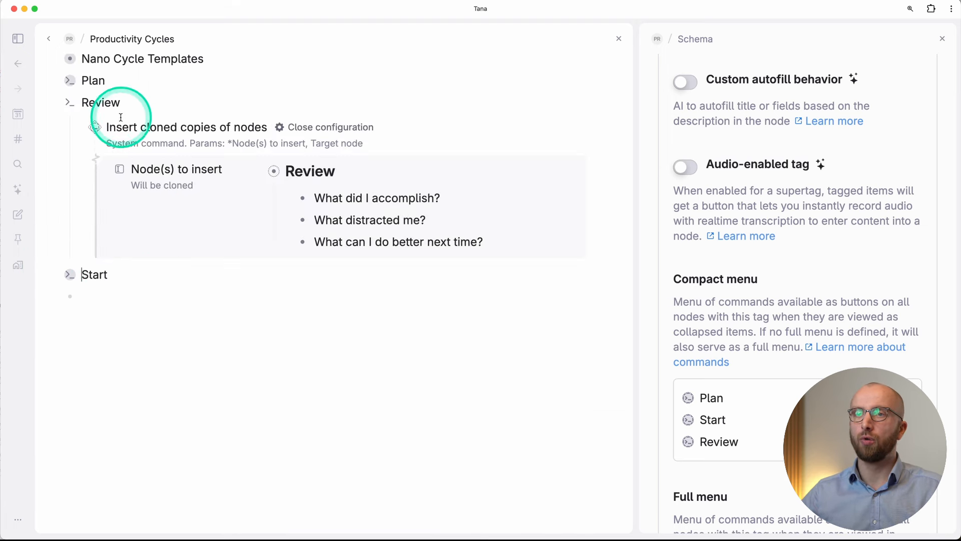
click(104, 127)
key(Return)
text(>node)
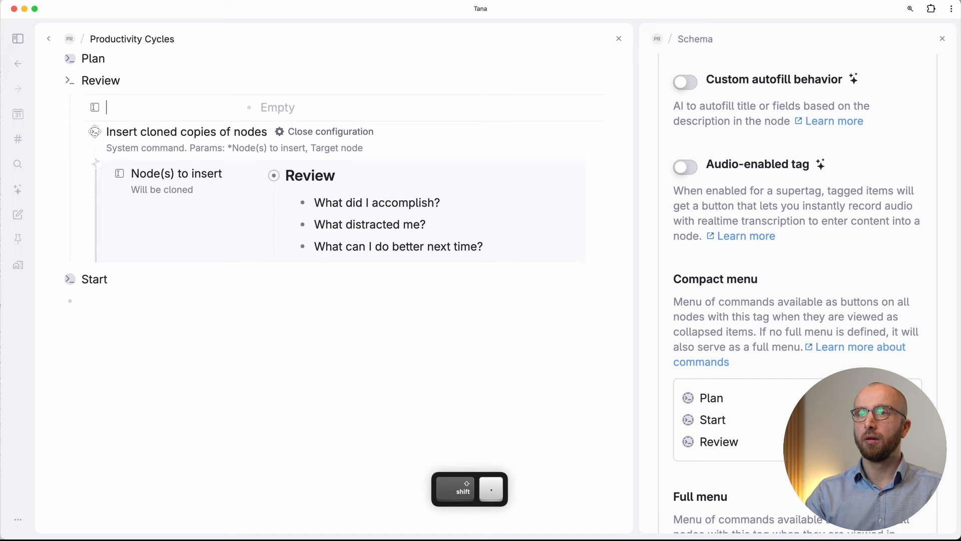
key(Return)
key(Right)
text(>)
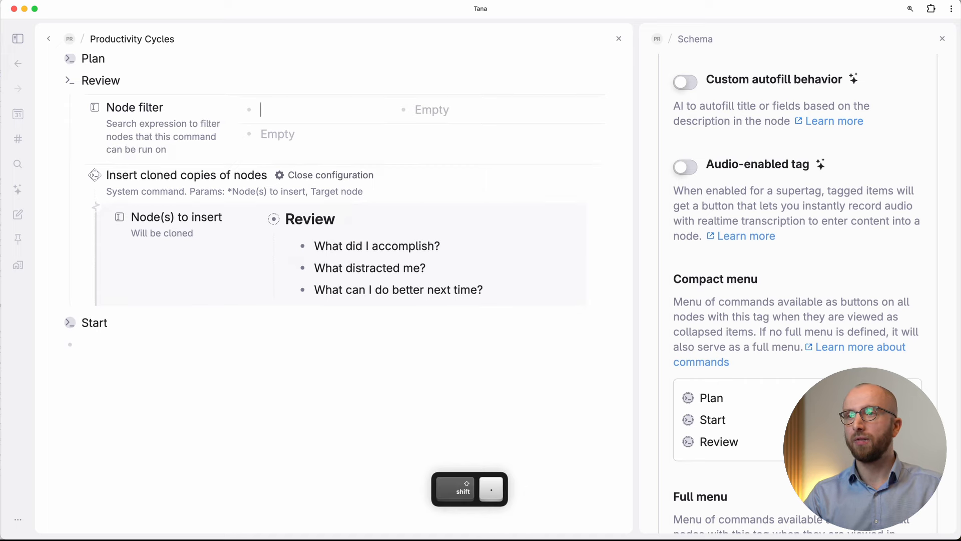
text(@set)
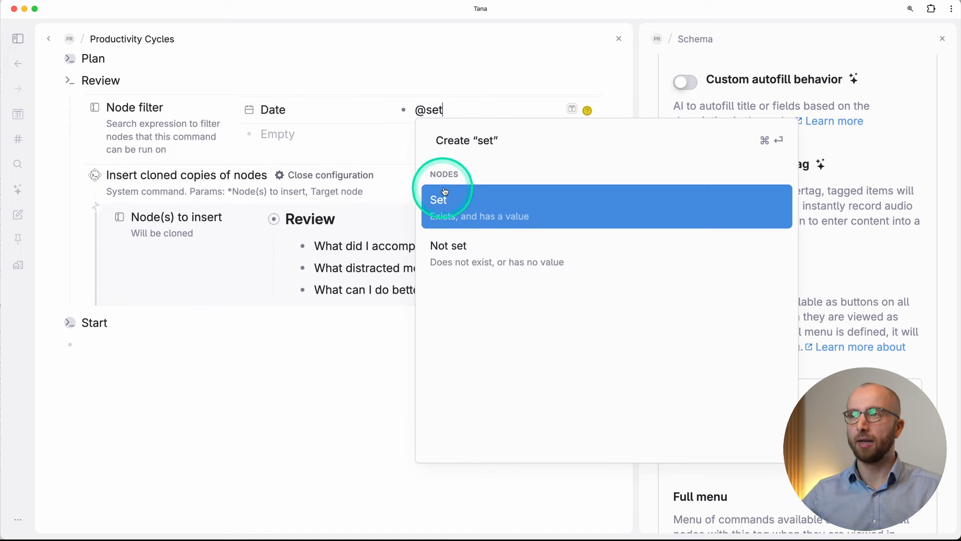
click(469, 203)
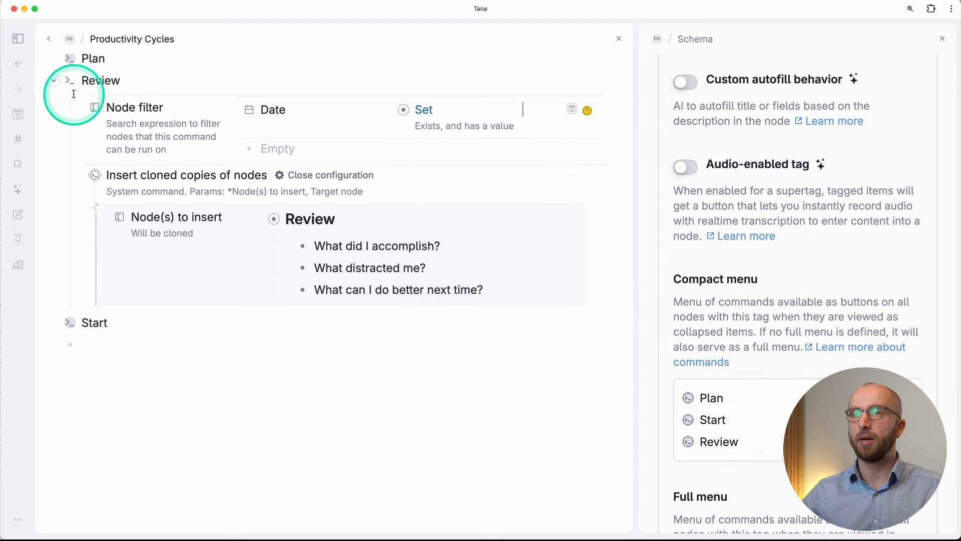
click(52, 81)
Run the Review command on the untitled nano cycle node and look over the inserted review questions
scroll(117, 102, up, 2)
scroll(120, 102, up, 6)
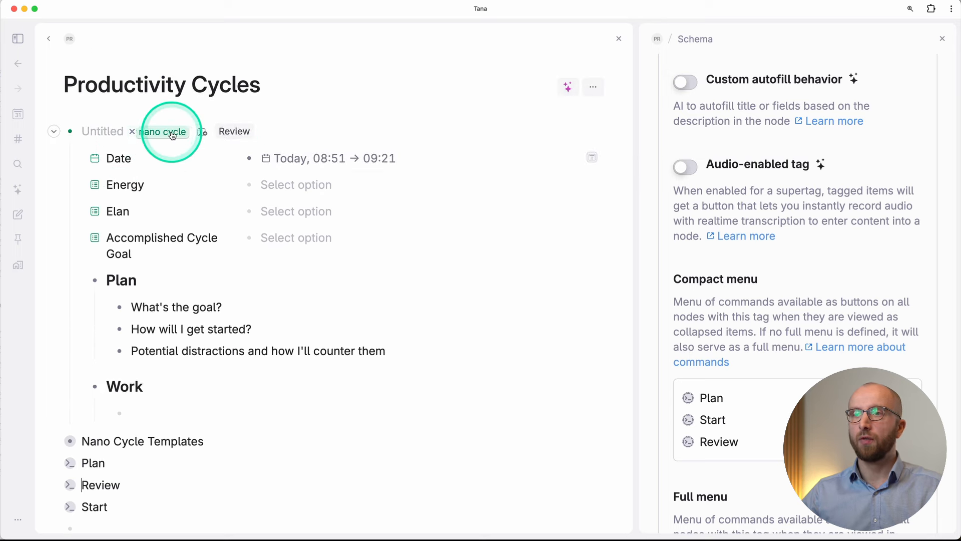
click(234, 132)
scroll(193, 379, down, 3)
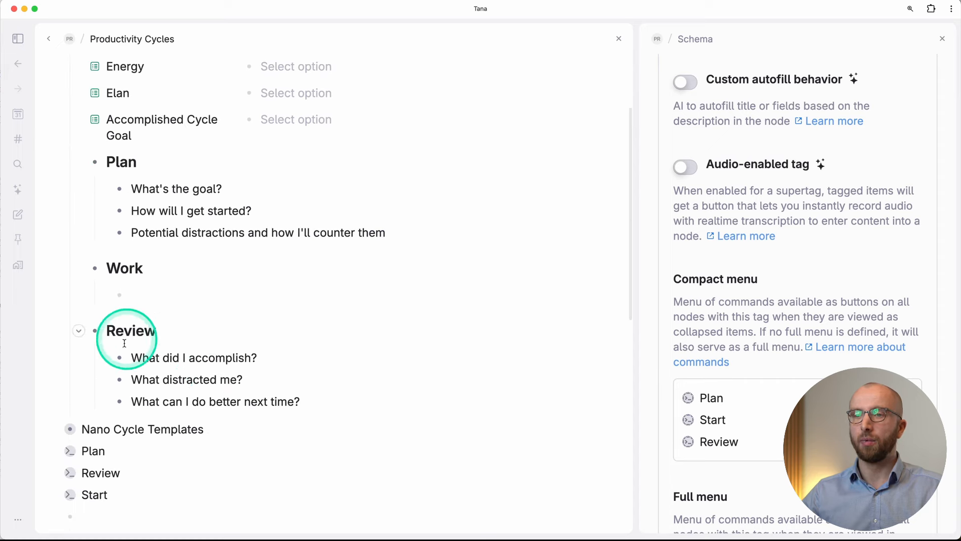
scroll(127, 358, up, 3)
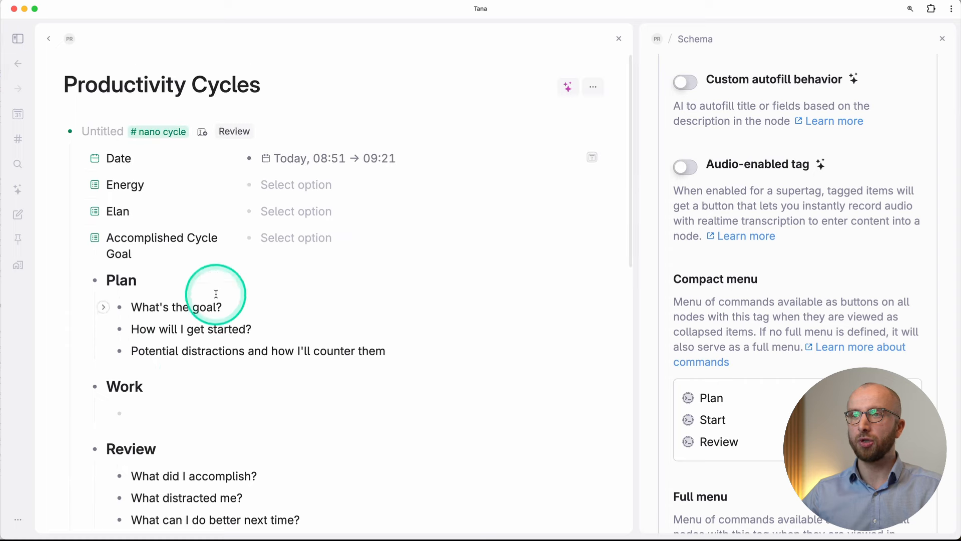
Delete the Date value and the Plan section from the untitled nano cycle node
right_click(249, 158)
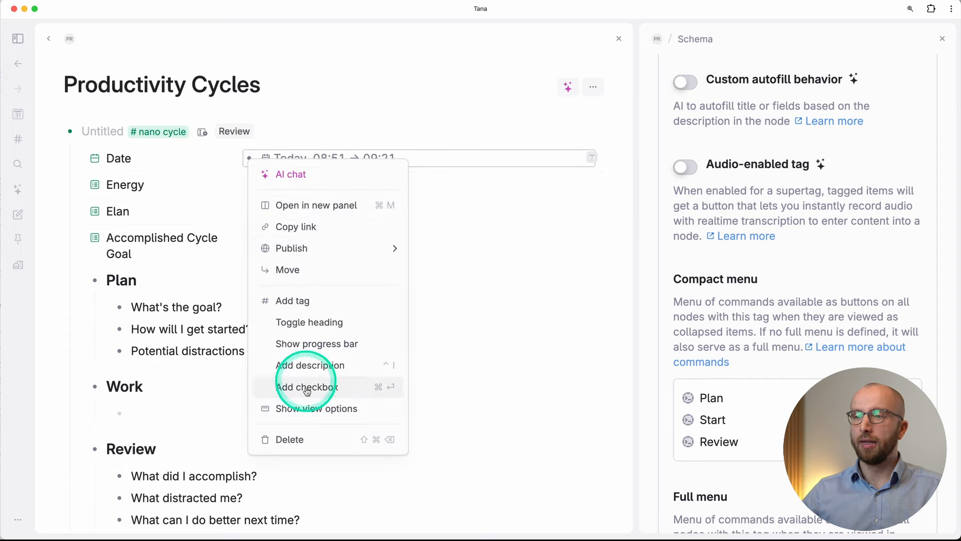
click(298, 440)
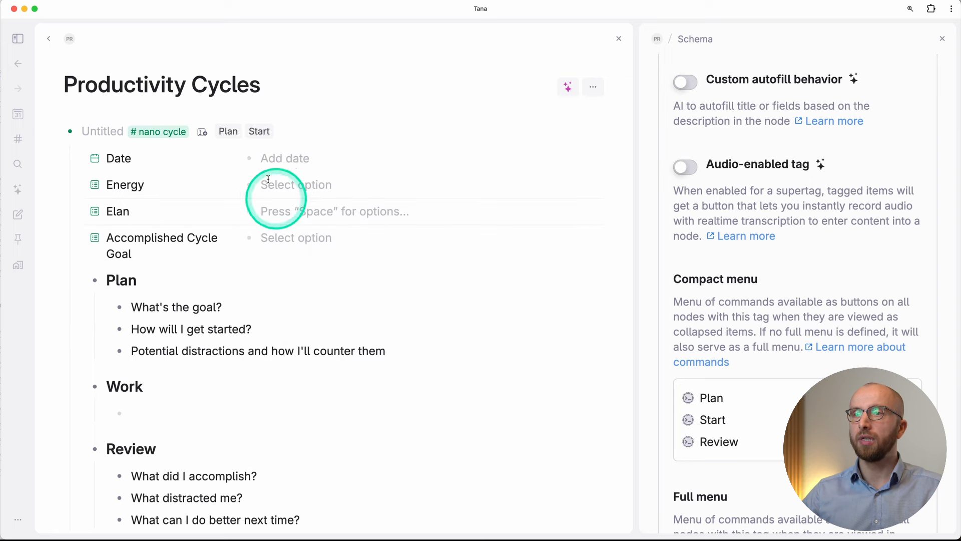
right_click(95, 283)
click(163, 519)
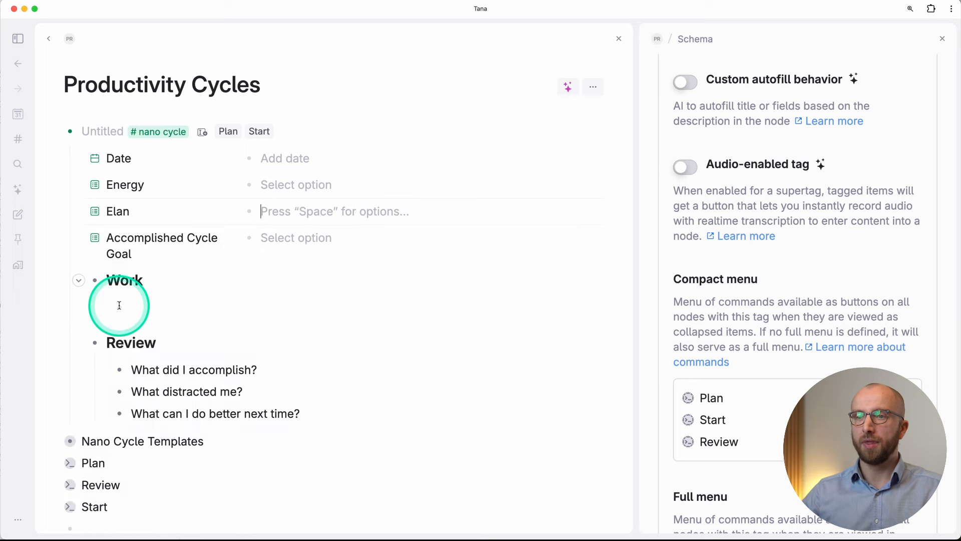
Delete the Work and Review sections from the untitled nano cycle node
right_click(95, 281)
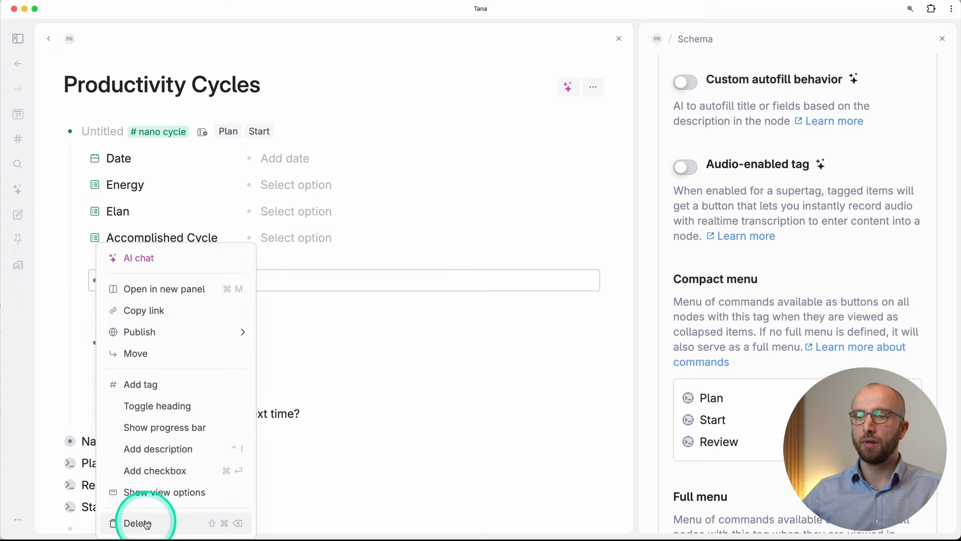
click(132, 520)
right_click(94, 280)
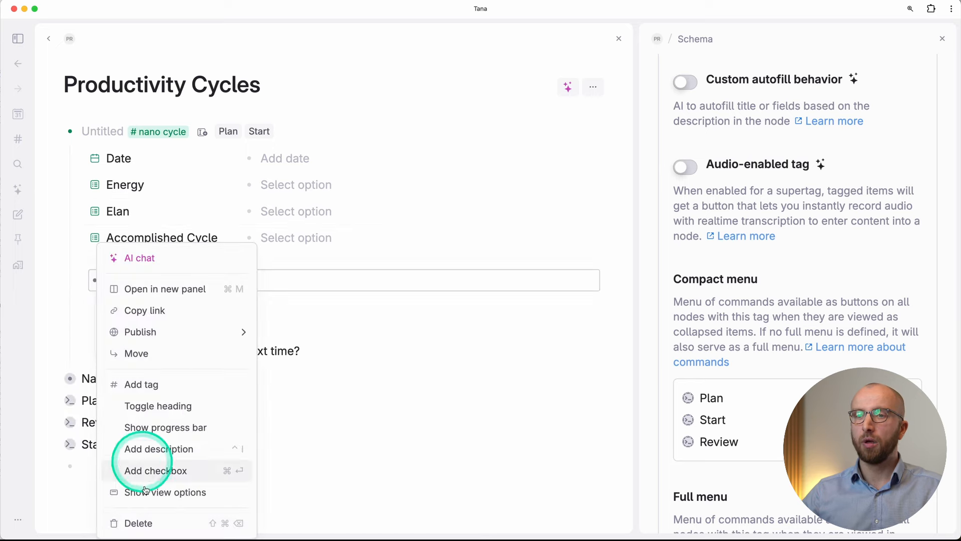
click(146, 521)
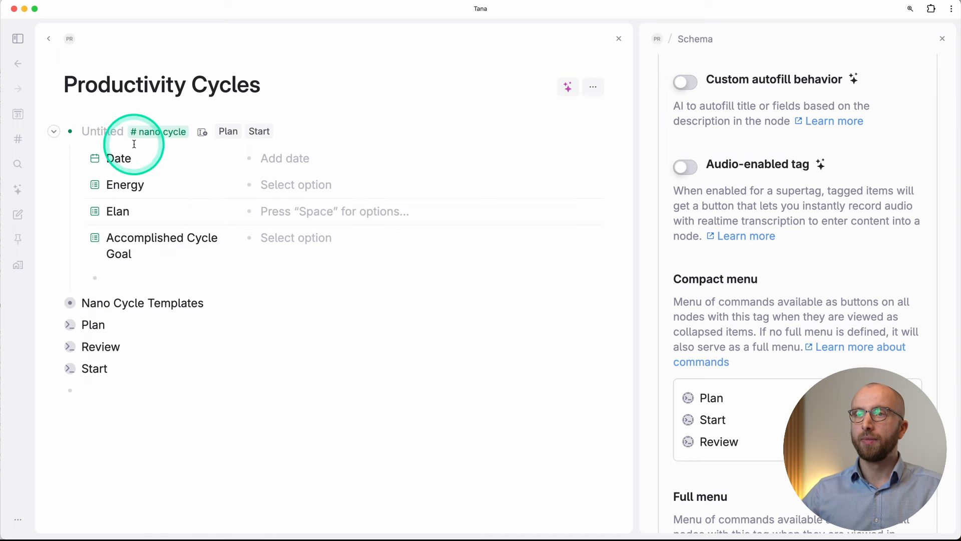
Set the nano cycle's Energy to two batteries and Elan to two flames, leaving Accomplished Cycle Goal empty
click(270, 184)
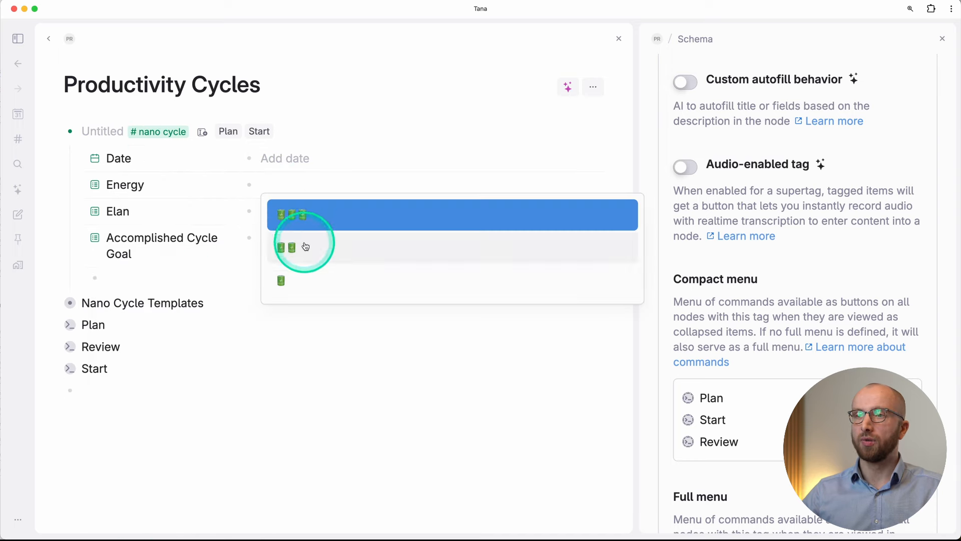
click(291, 245)
click(287, 210)
click(302, 279)
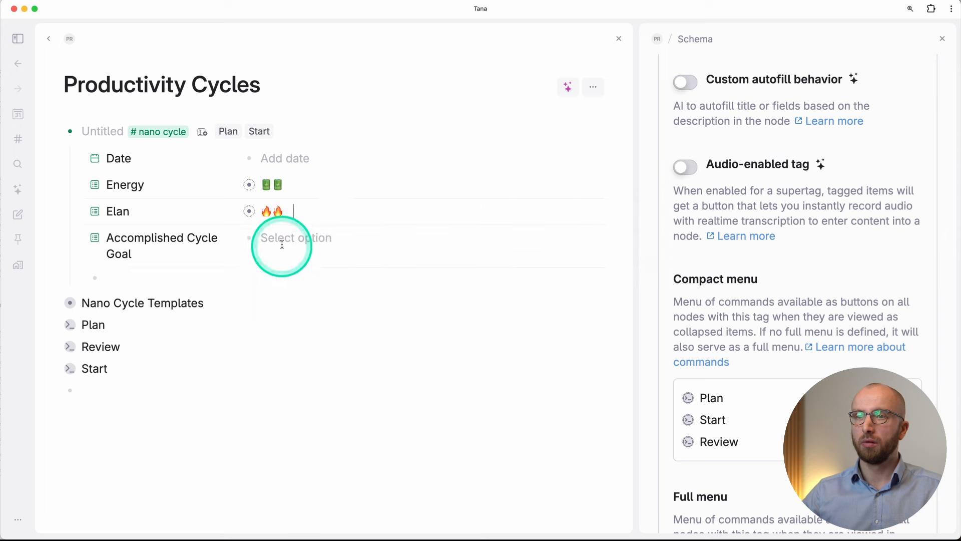
click(281, 242)
click(274, 240)
click(243, 277)
Run the Plan, Start and Review commands in order on the untitled nano cycle
click(229, 133)
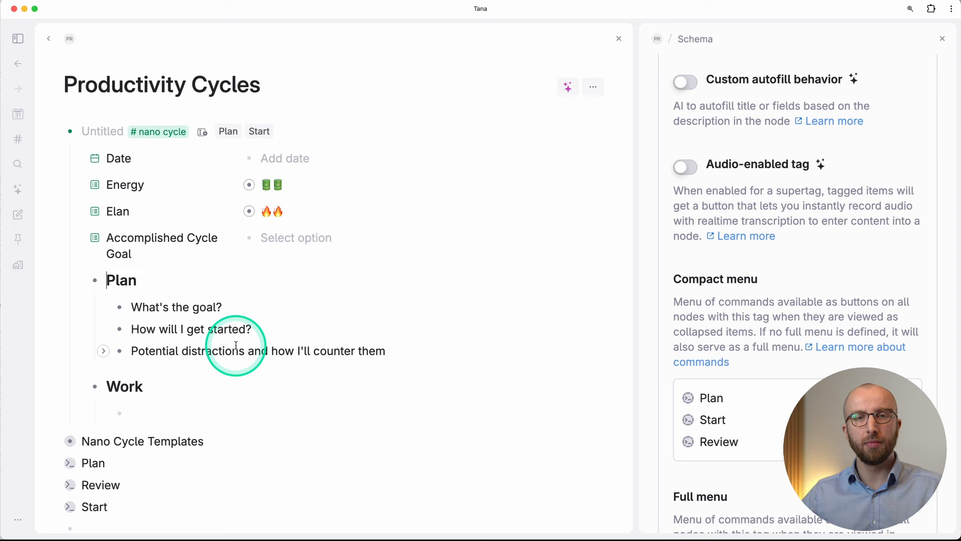
click(257, 131)
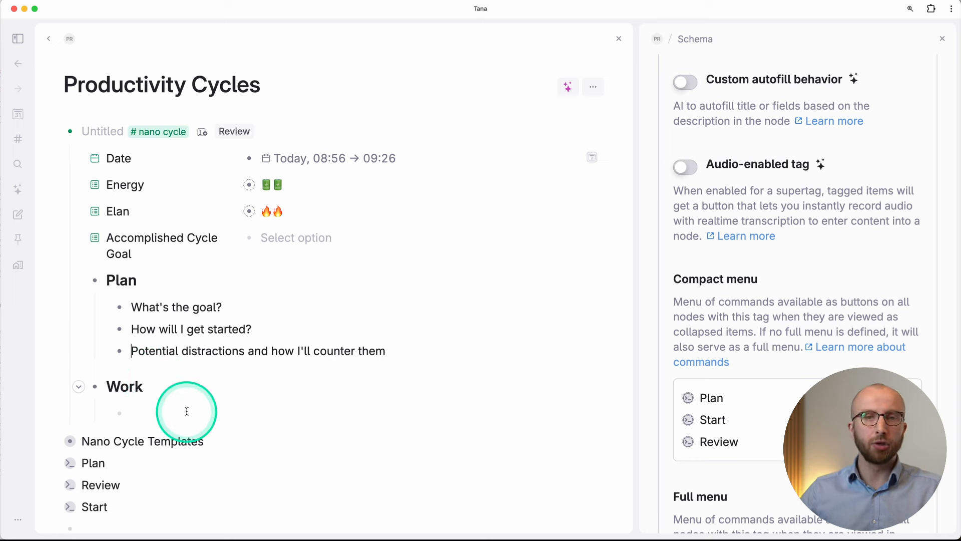
click(234, 131)
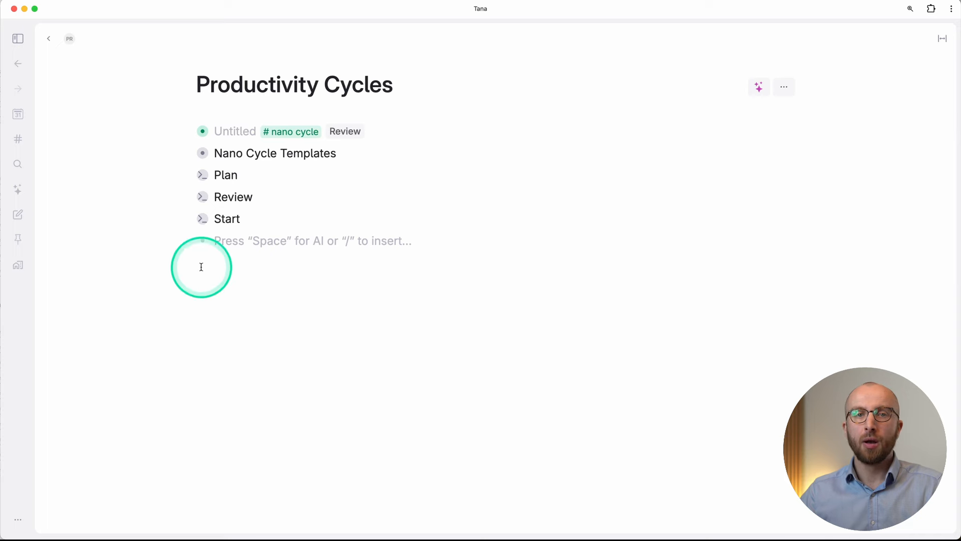
Add a new untitled node tagged "nano cycle" at the end of the Productivity Cycles page and expand it
text(# )
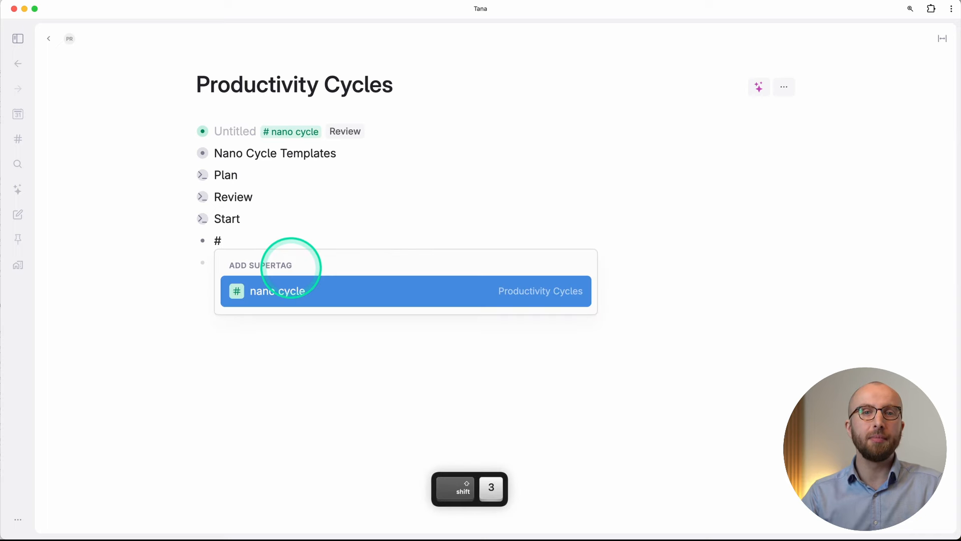
text(na)
key(Return)
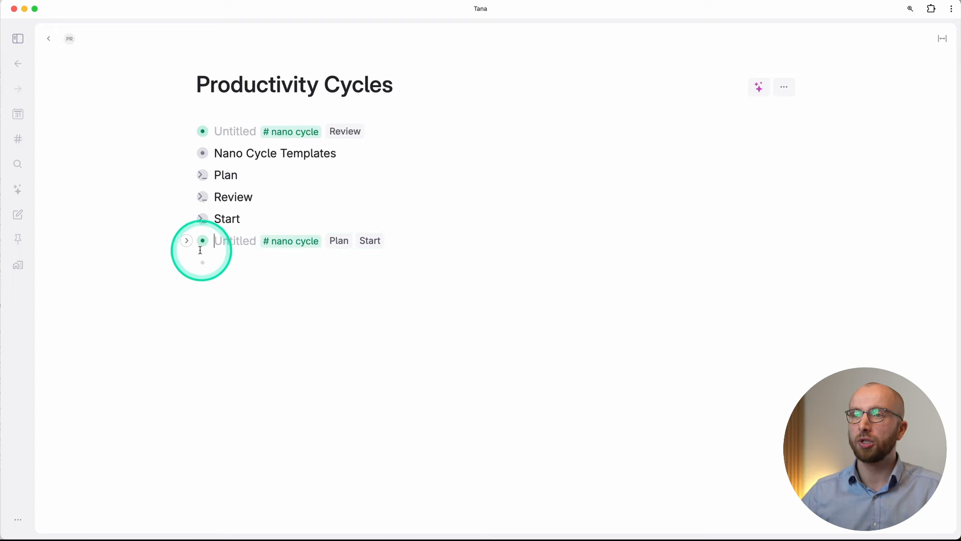
click(186, 241)
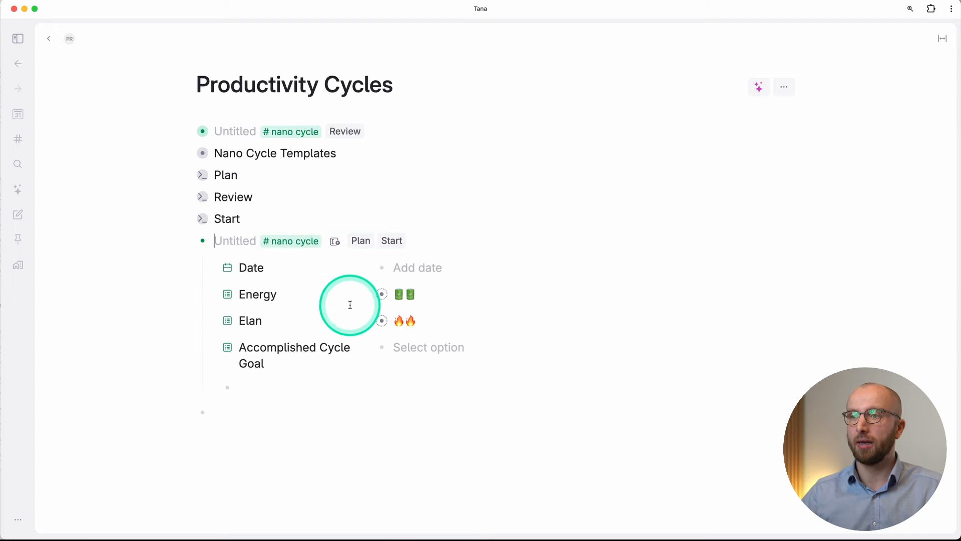
Set the new nano cycle's Energy to three batteries and Elan to three flames
click(406, 294)
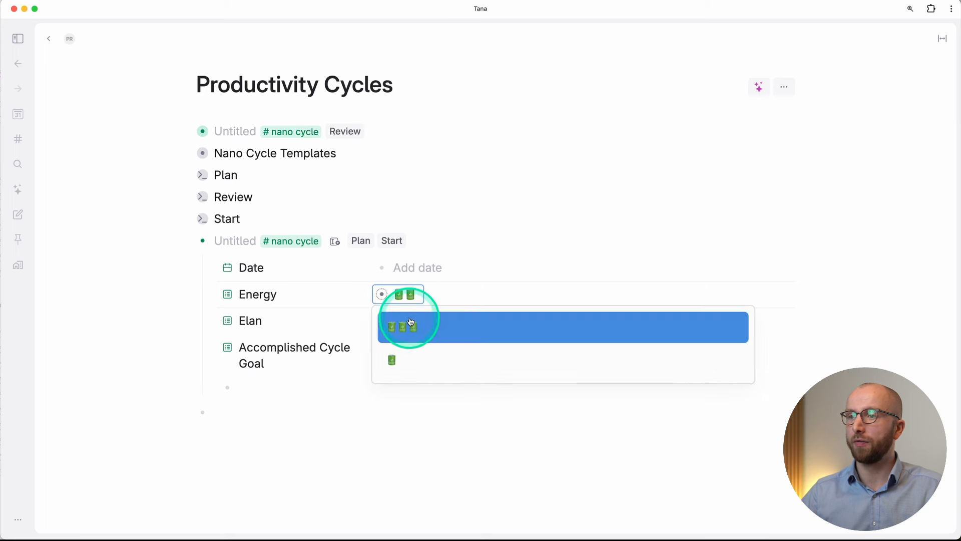
click(410, 320)
click(408, 321)
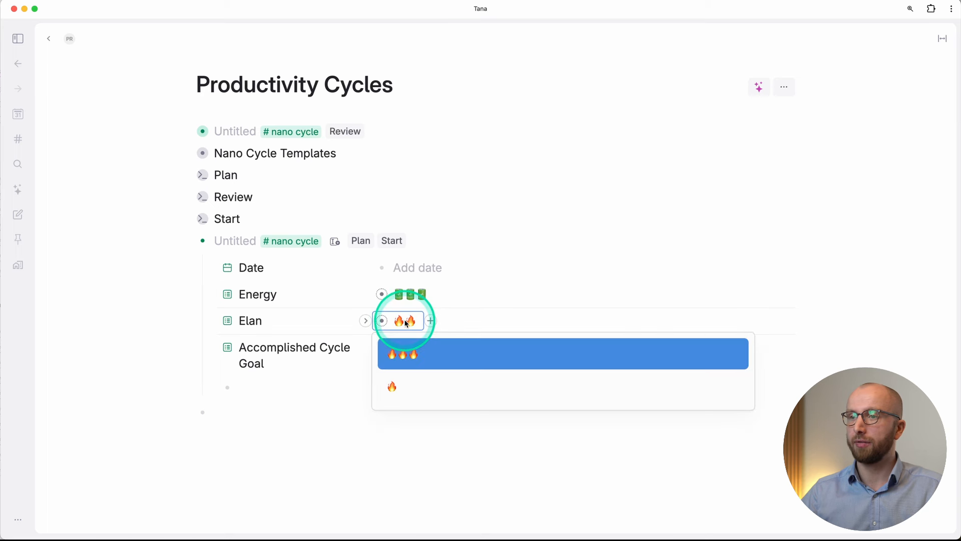
click(415, 348)
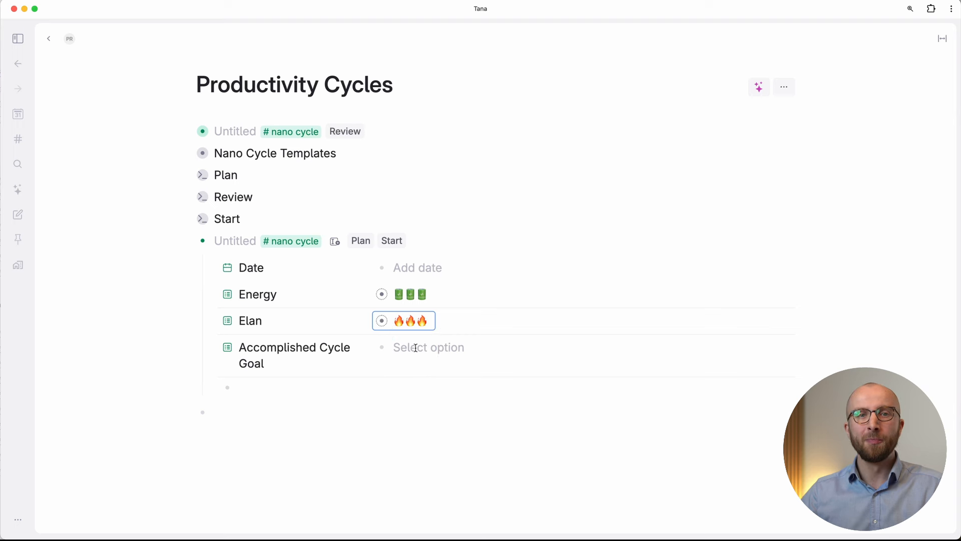
Generate the Plan section and add the checkbox item "Record this chapter of the AI Agent video" under "What's the goal?"
click(361, 241)
click(372, 345)
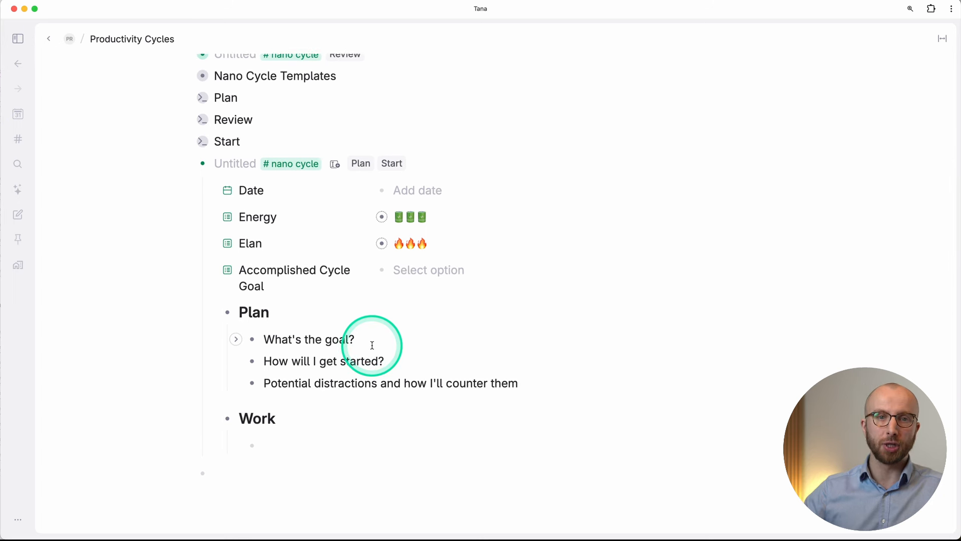
key(Return)
key(Tab)
text(Record this ch)
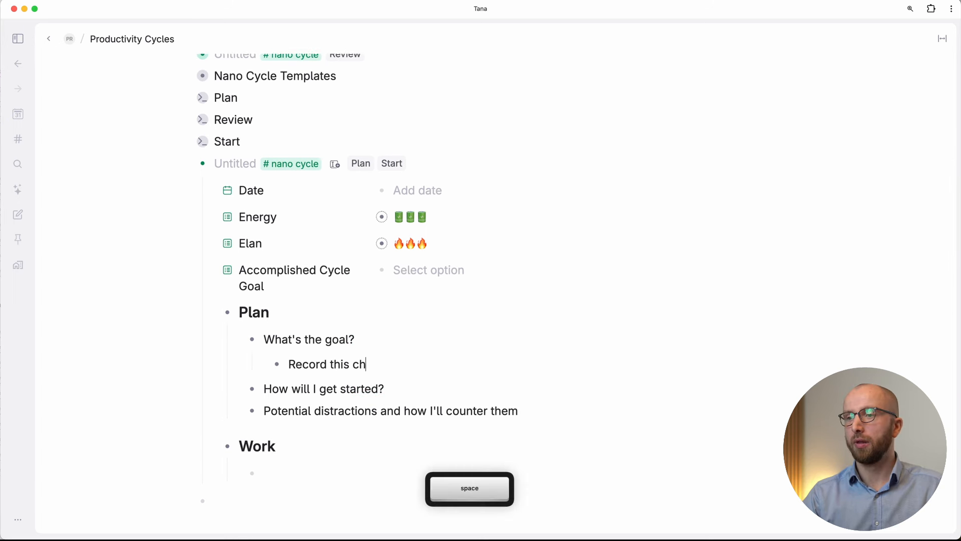
text(apter of the )
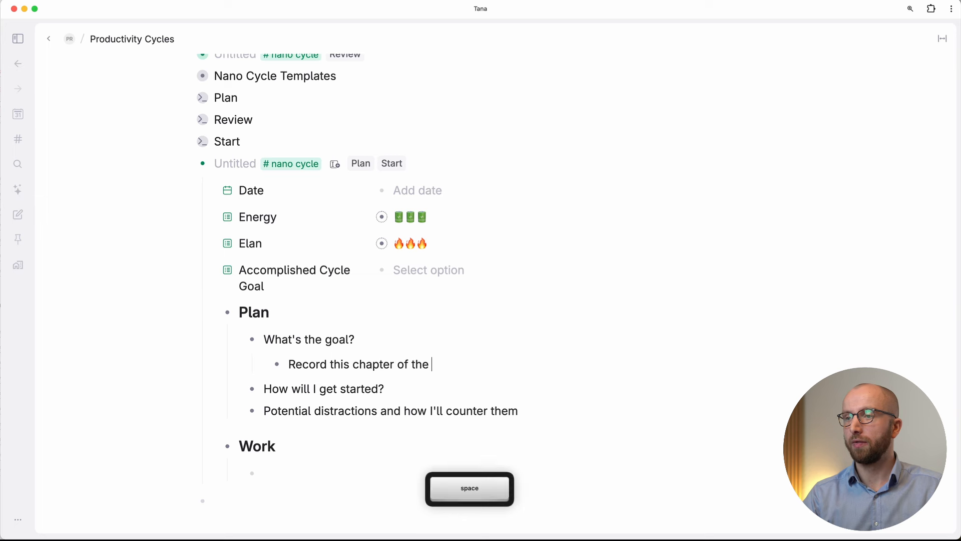
text(AI Agent video)
key(super+Return)
key(super+z)
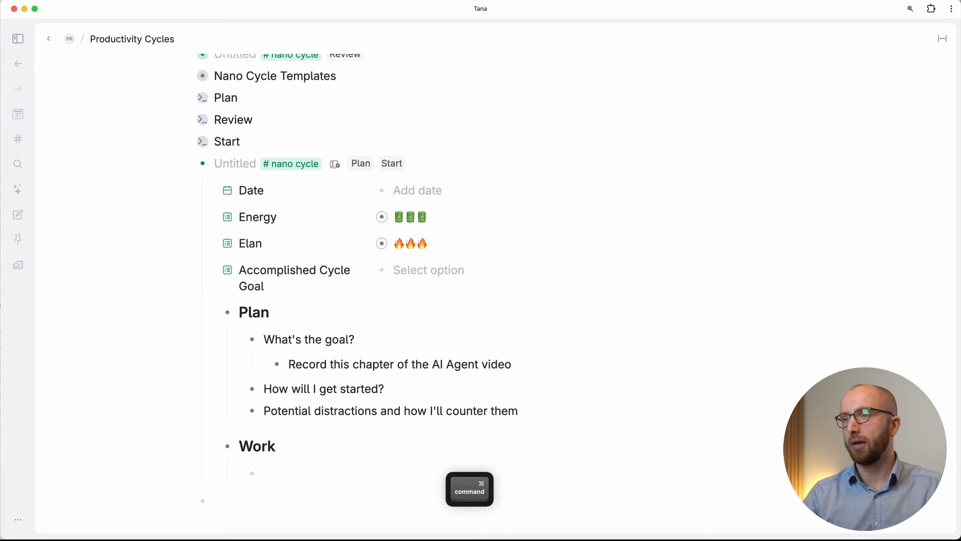
key(super+Return)
Add the nested answer "Click the record button" under "How will I get started?"
click(404, 389)
key(Return)
key(Tab)
text(Click )
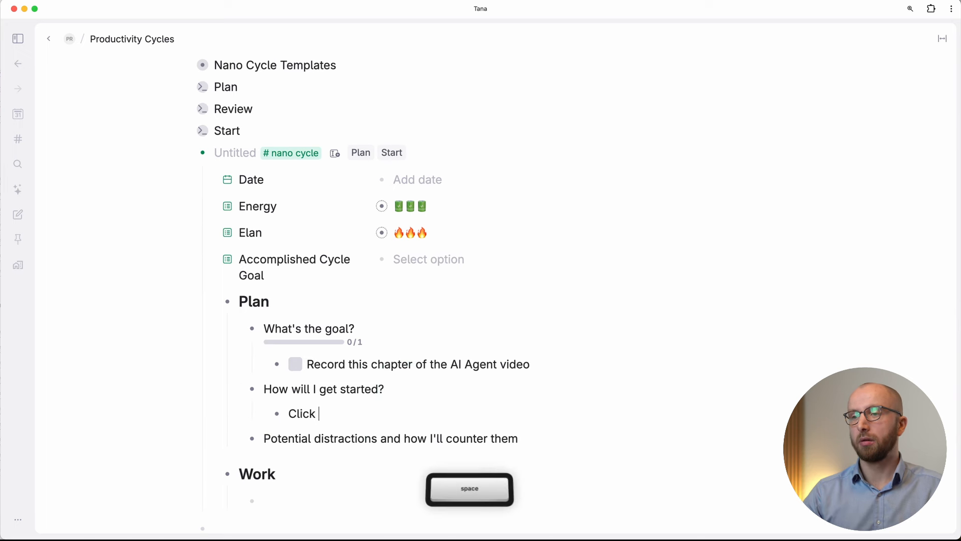
text(the)
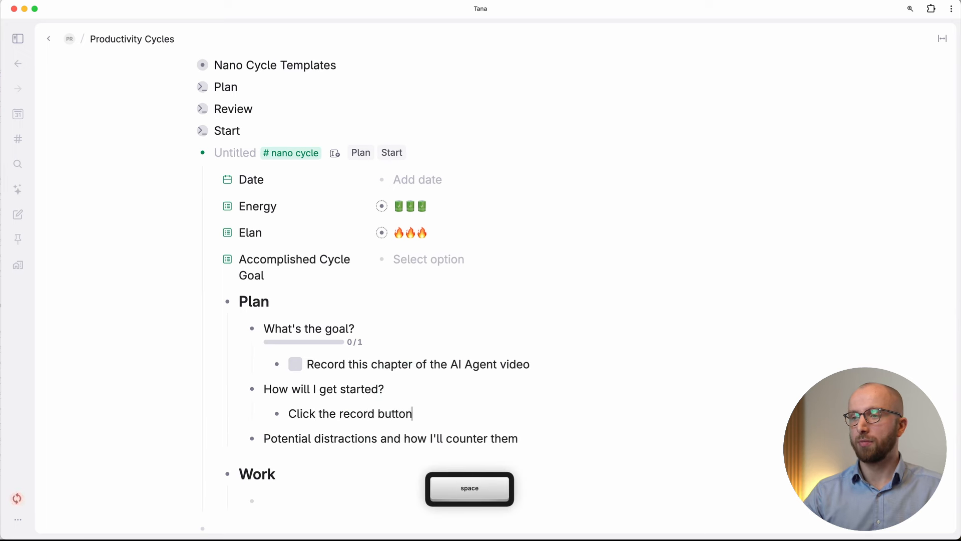
click(444, 397)
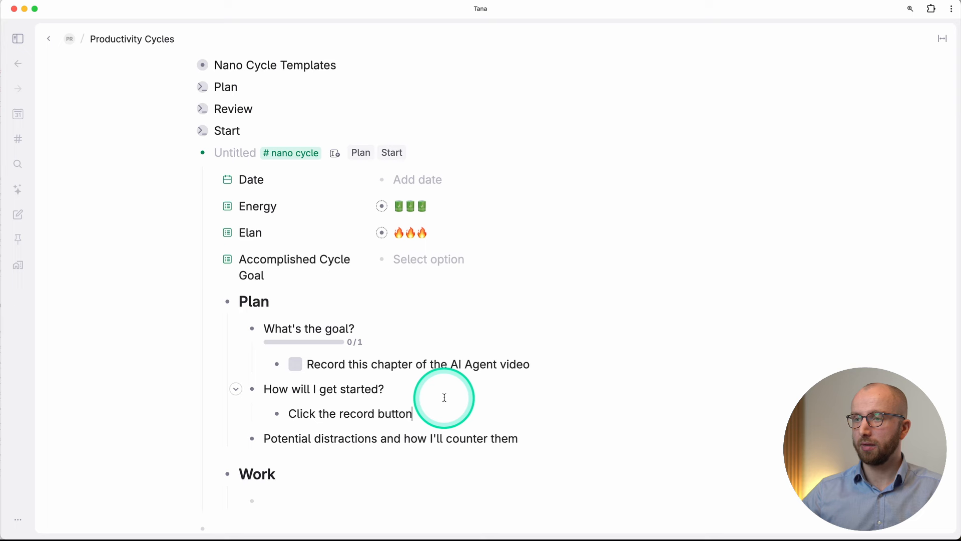
Add the nested answer "Phone ringing from my dog" under "Potential distractions and how I'll counter them"
click(533, 439)
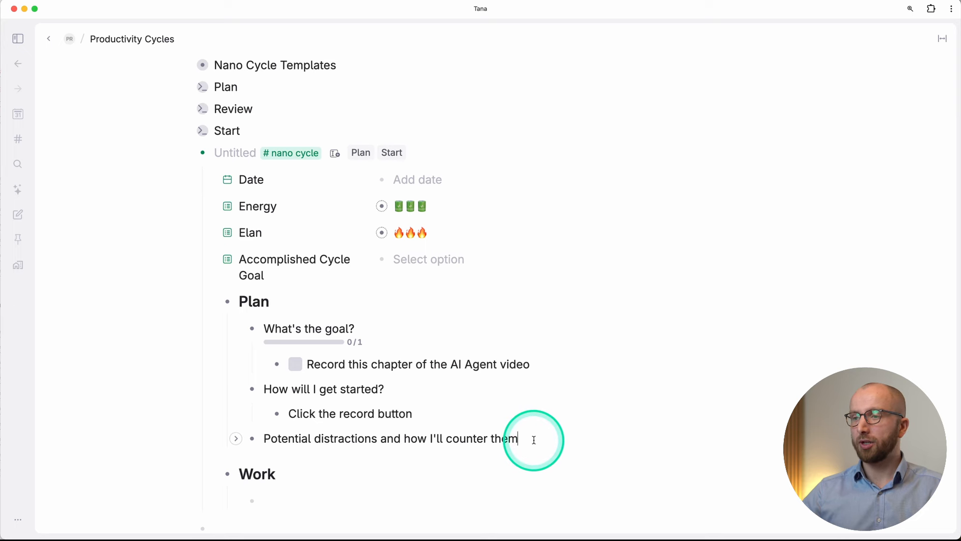
key(Return)
key(Tab)
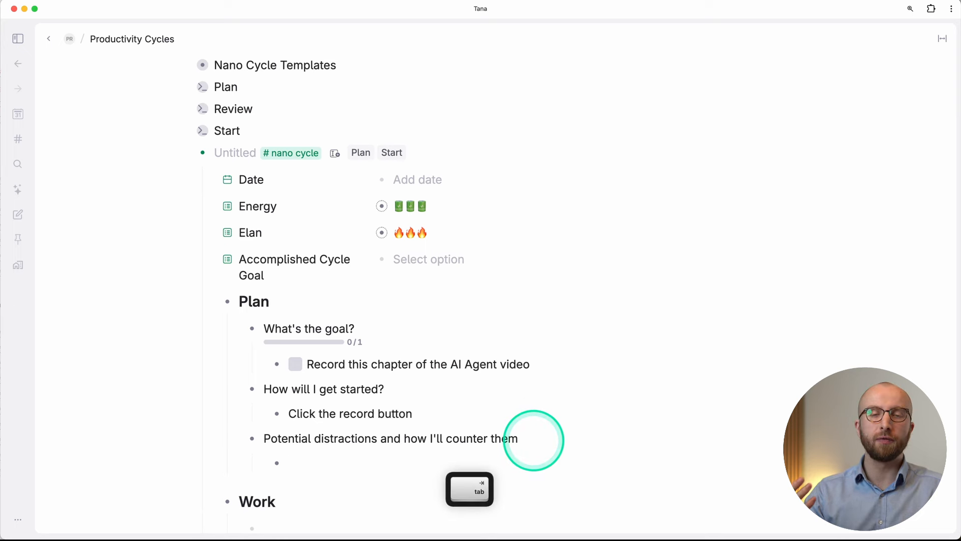
text(Phone ringing from my dog)
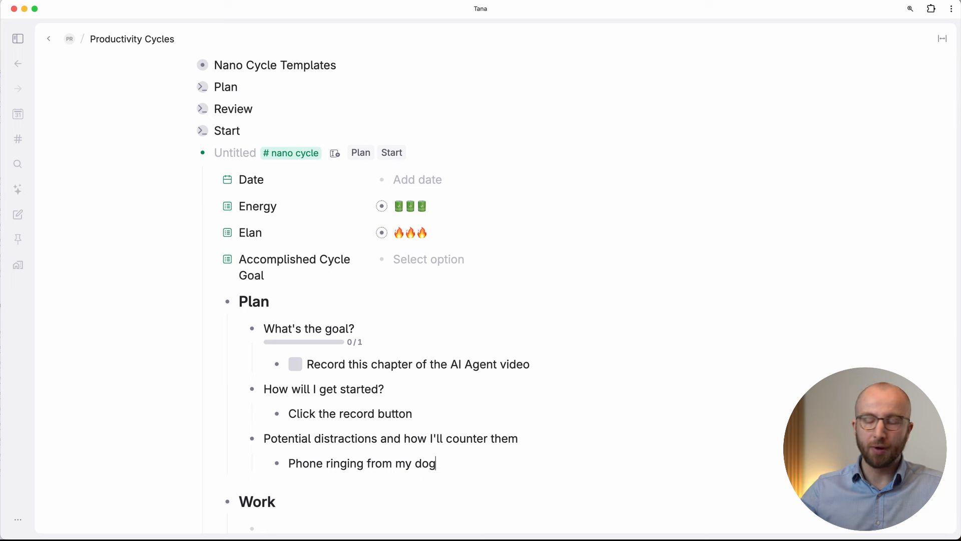
click(447, 437)
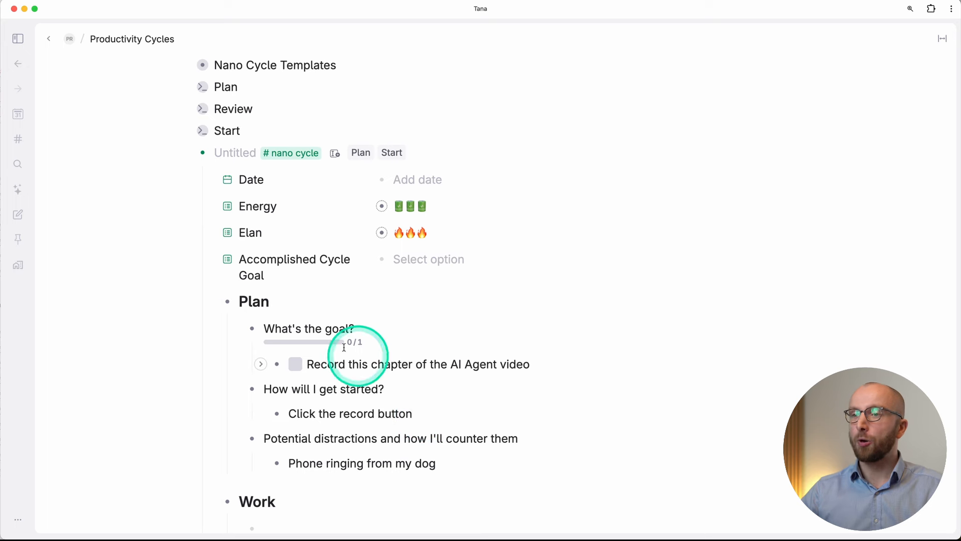
Start the new nano cycle and enter "some work here" under its Work heading
scroll(295, 441, down, 3)
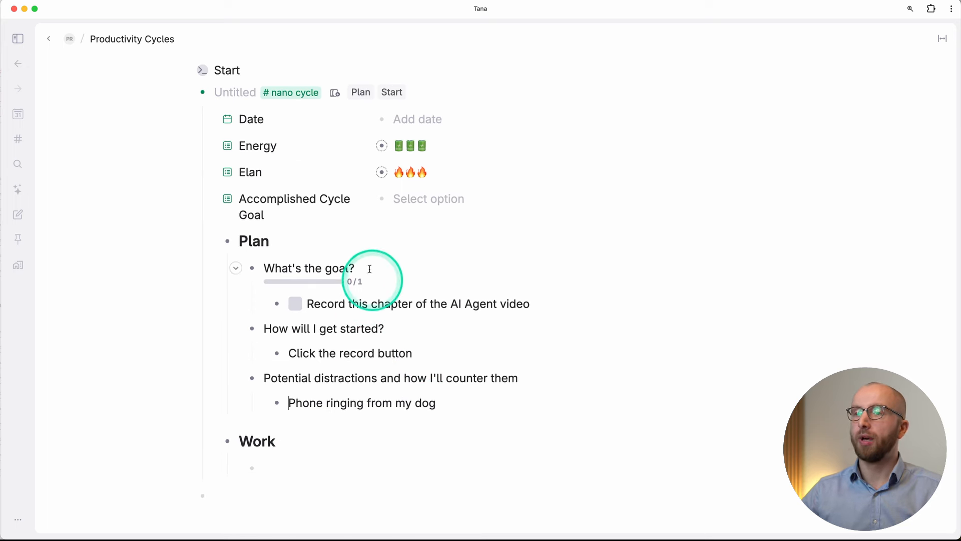
click(393, 93)
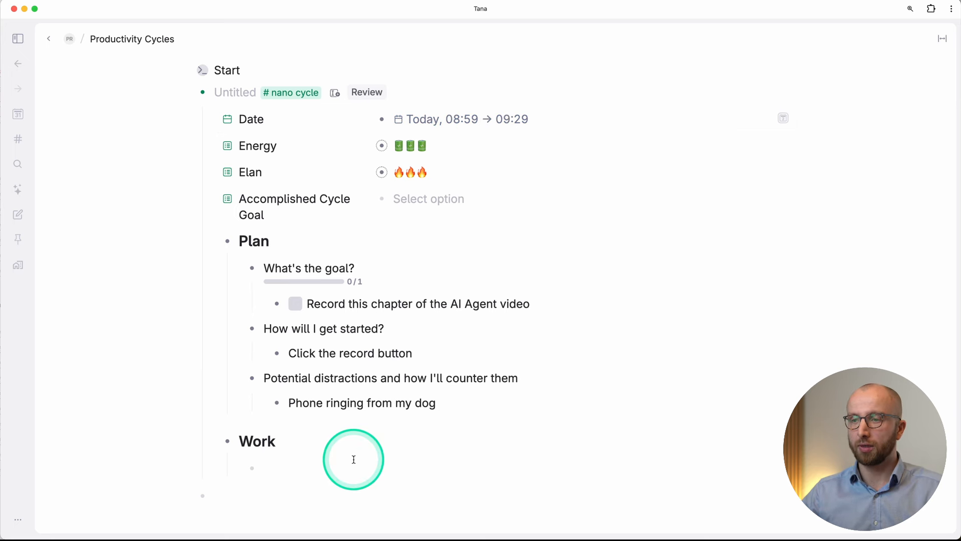
text(some work here)
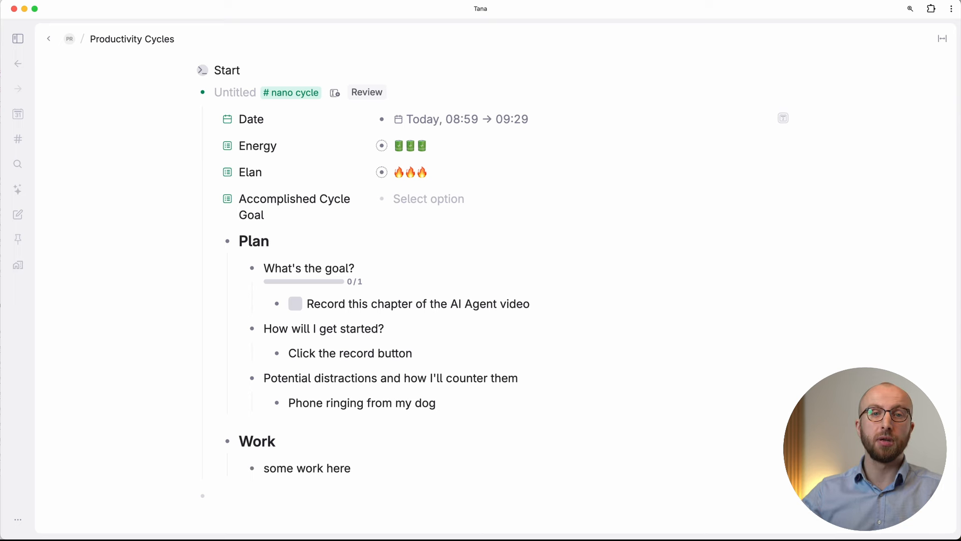
Generate the Review section and check off the goal "Record this chapter of the AI Agent video"
click(367, 93)
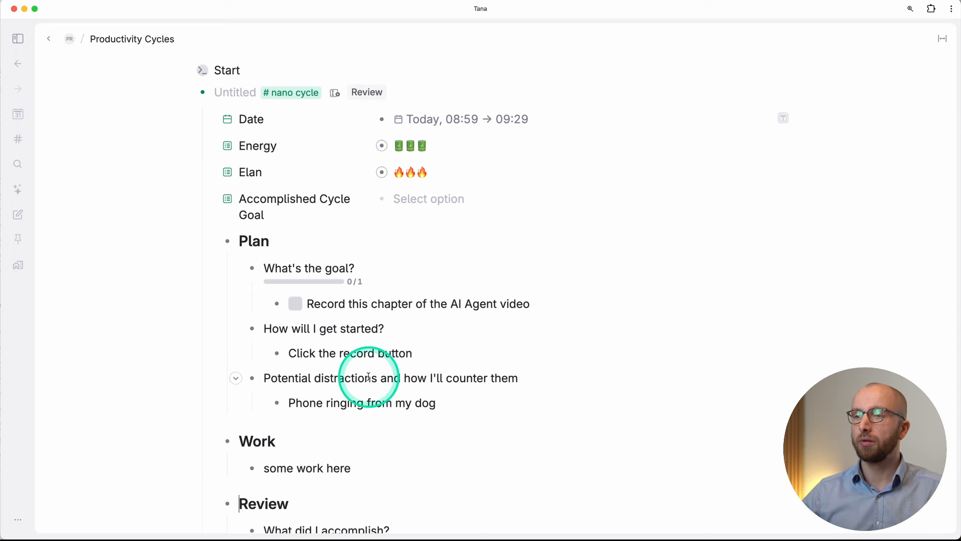
scroll(368, 376, down, 4)
click(407, 313)
scroll(302, 163, up, 2)
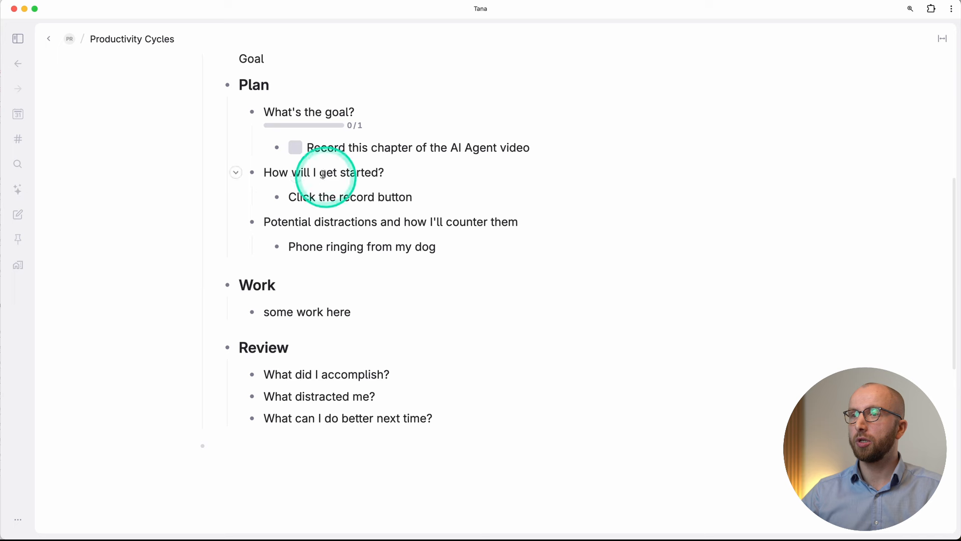
click(295, 147)
Copy the completed goal and paste it as a nested item under "What did I accomplish?" in the Review section
key(super+c)
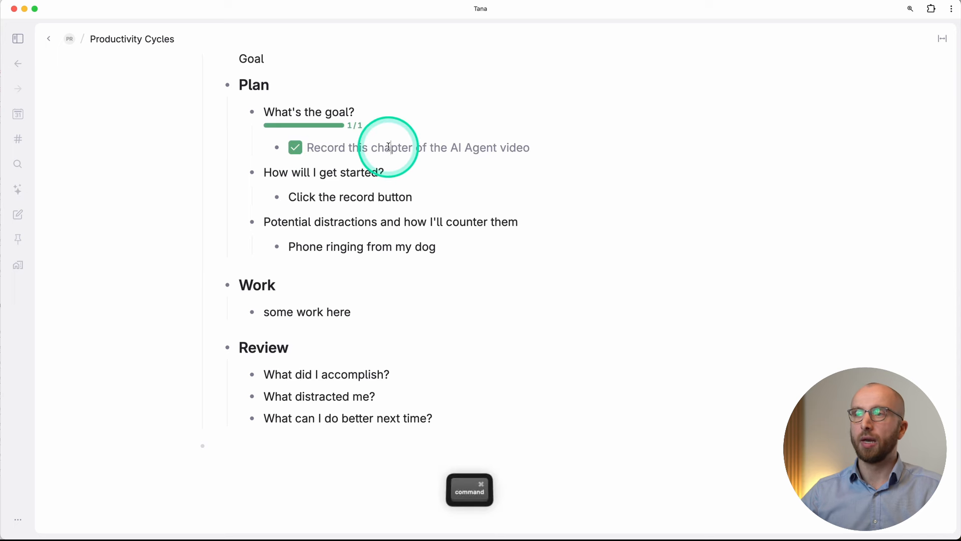
click(415, 369)
key(Return)
key(Tab)
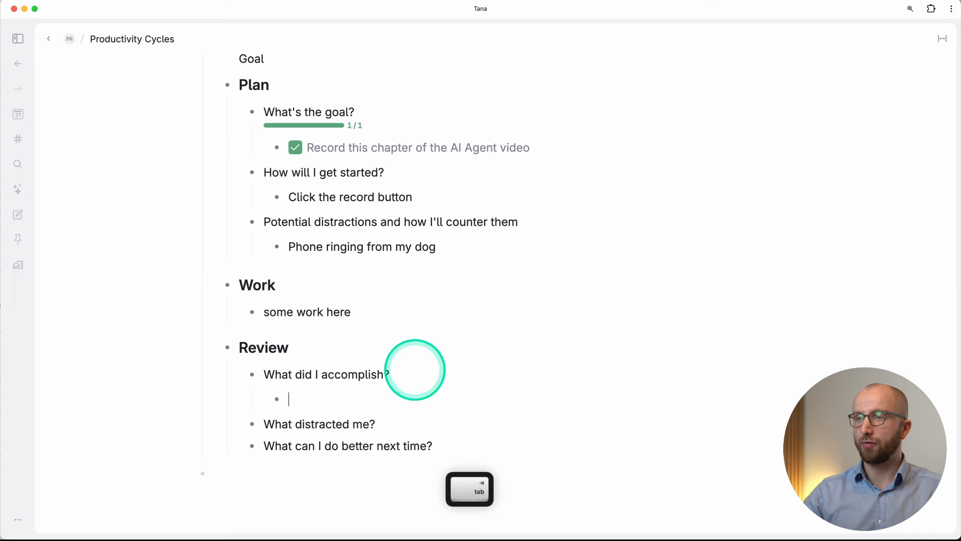
key(super+v)
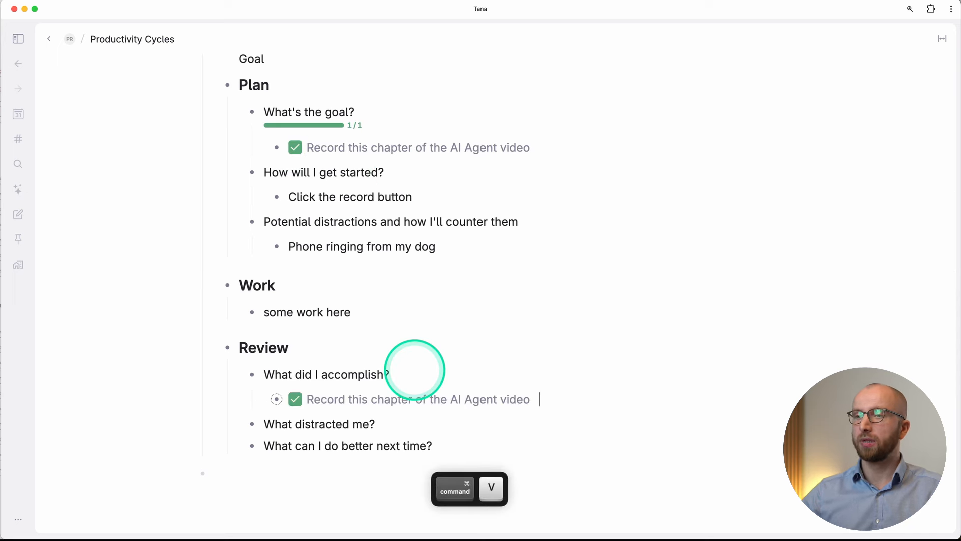
Add the nested answer "Nothing – dog was quiet" under "What distracted me?"
scroll(377, 409, down, 1)
click(376, 400)
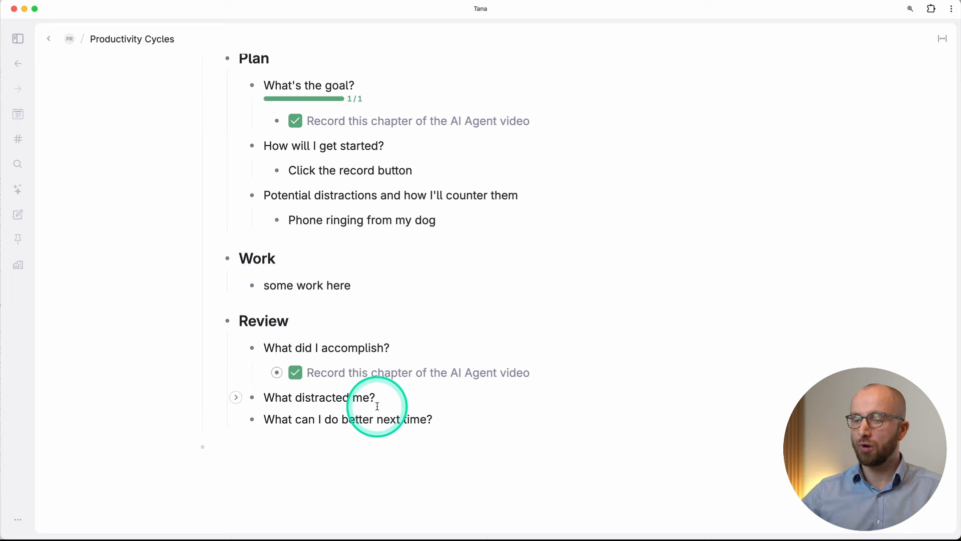
key(Return)
key(Tab)
text(Nothing – dog was quiet)
key(BackSpace)
text(et)
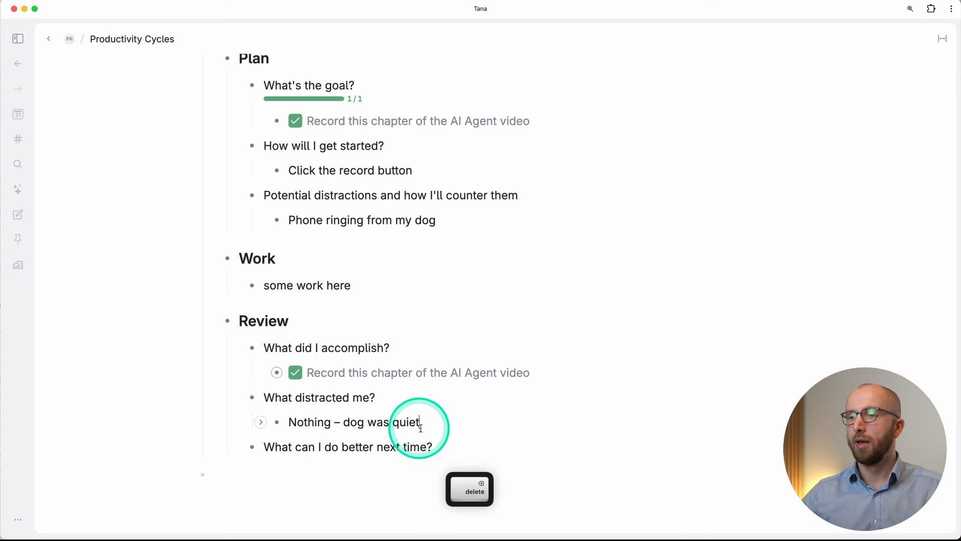
Add the nested answer "Less sillyness, more seriousness" under "What can I do better next time?" in the Review section
click(467, 441)
key(Return)
key(Tab)
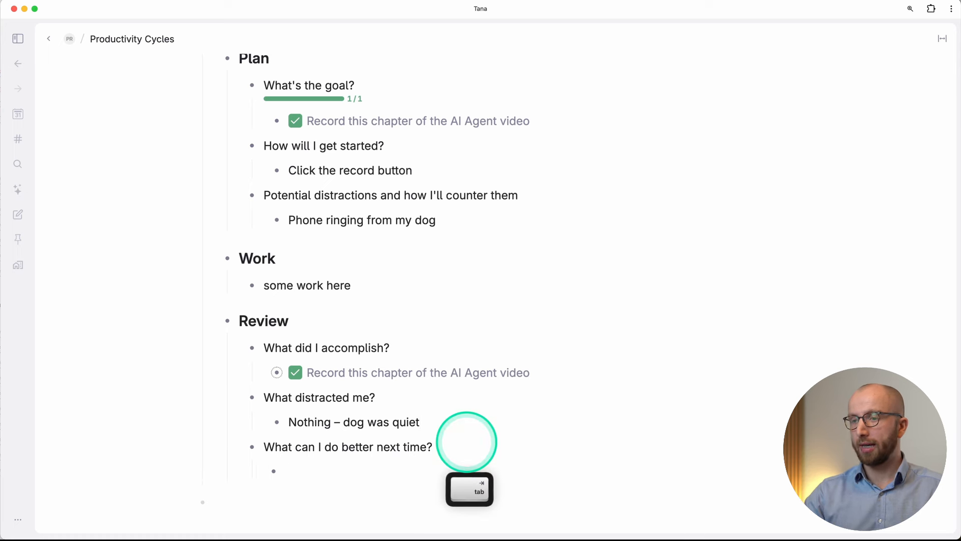
text(Less sillyness)
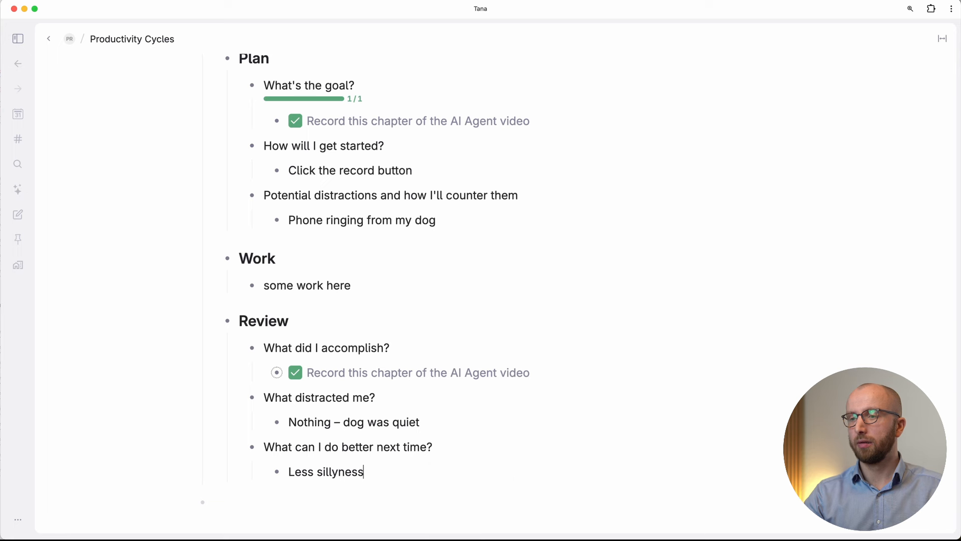
text(, more seriousn)
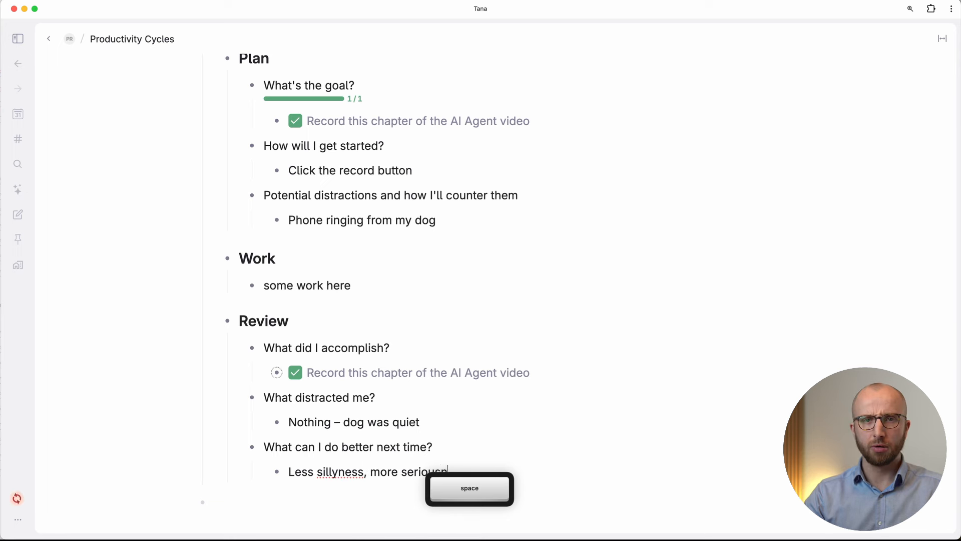
text(ess)
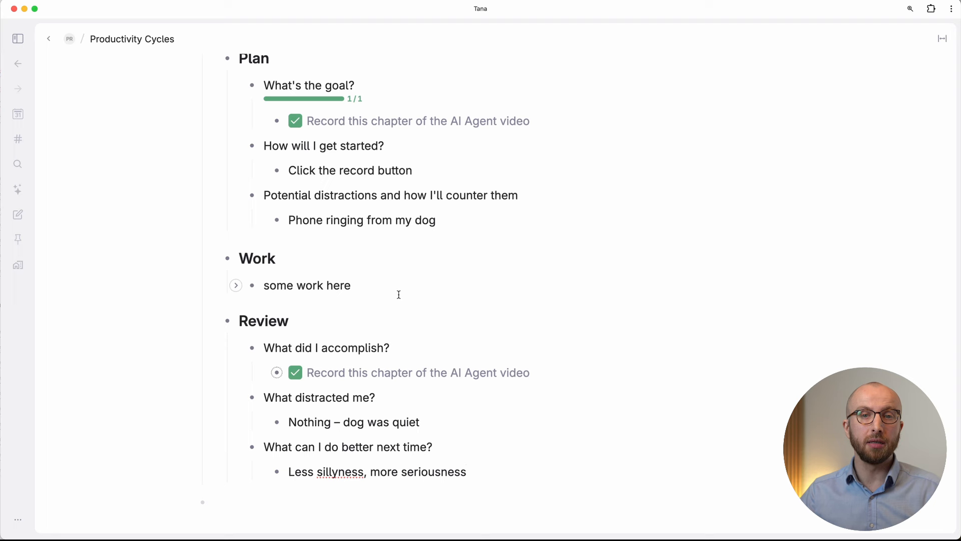
Convert the "What did I accomplish?" question in the Review section of Nano Cycle Templates to a search node
click(374, 308)
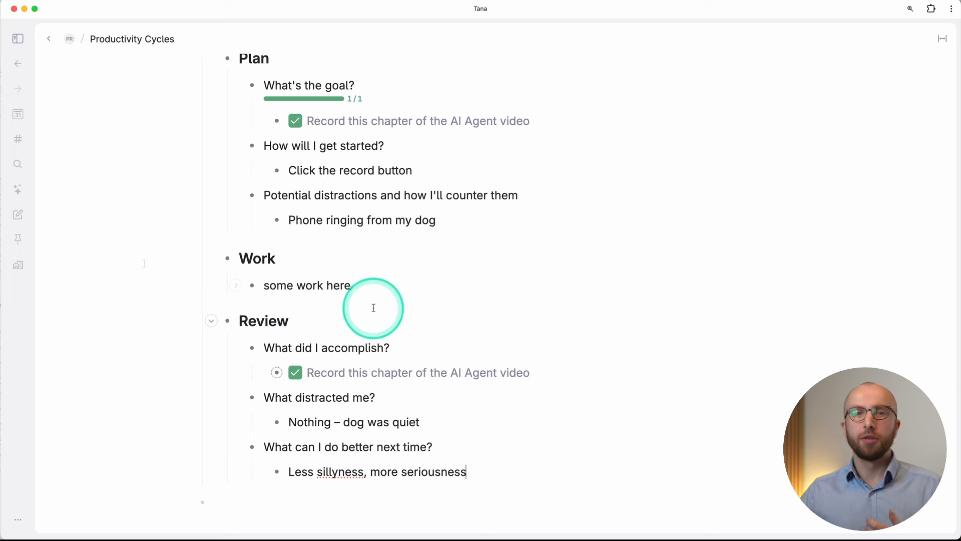
scroll(374, 308, up, 5)
scroll(374, 308, up, 3)
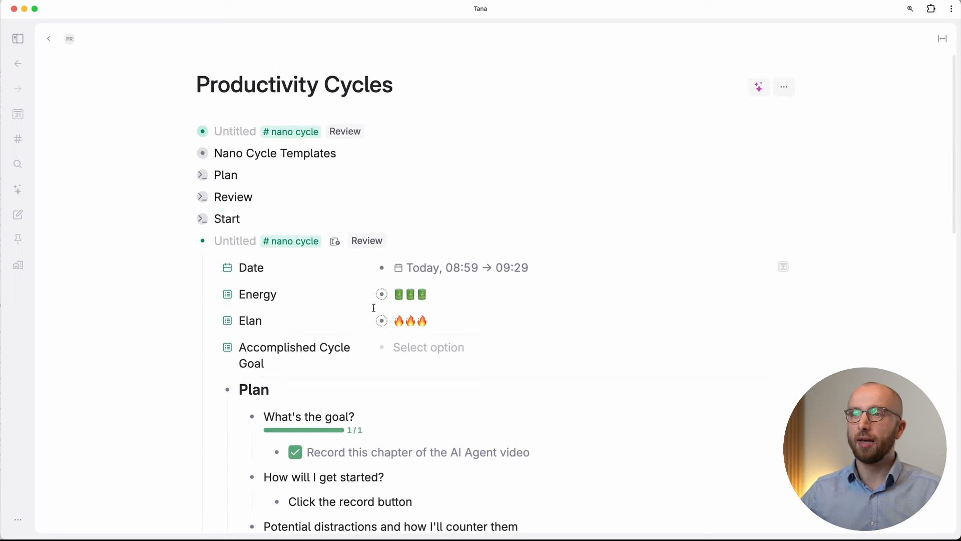
click(186, 154)
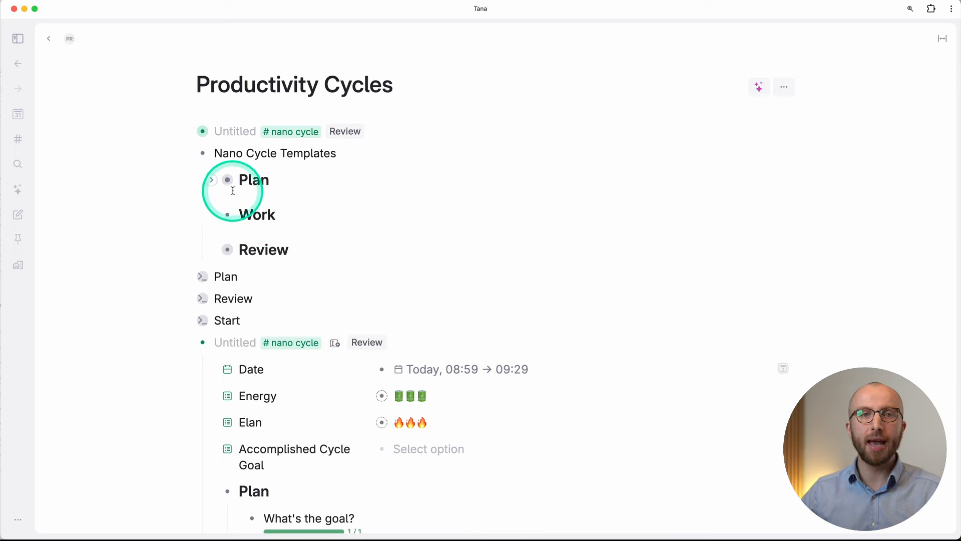
click(213, 249)
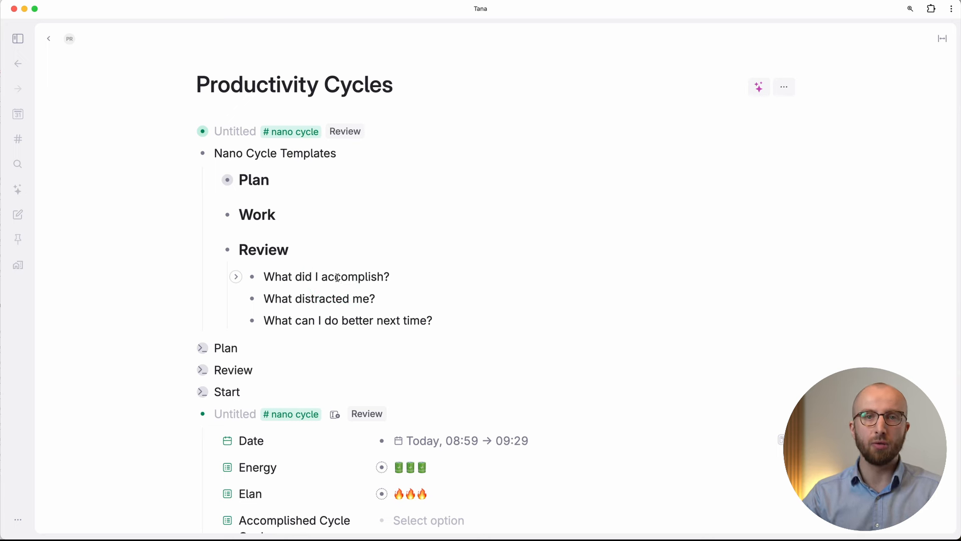
key(super+k)
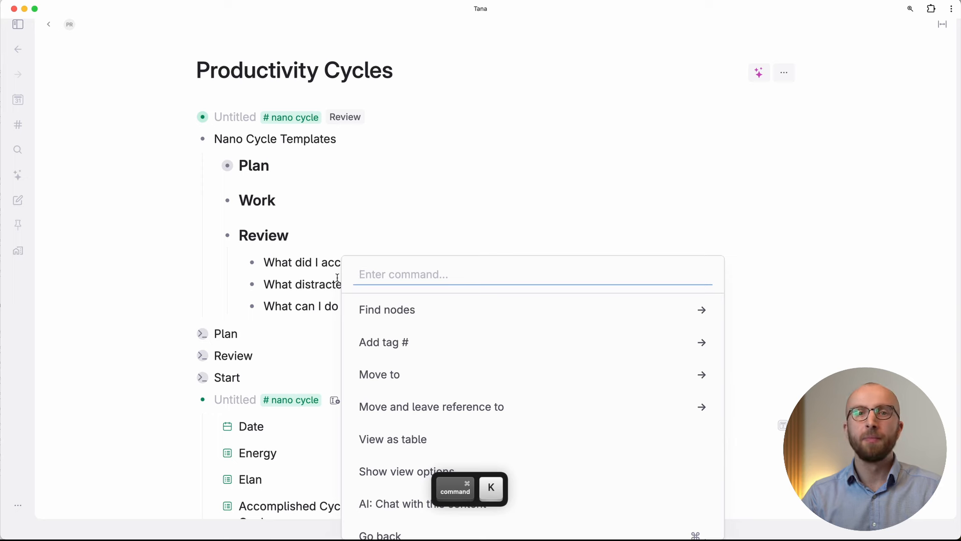
text(conver)
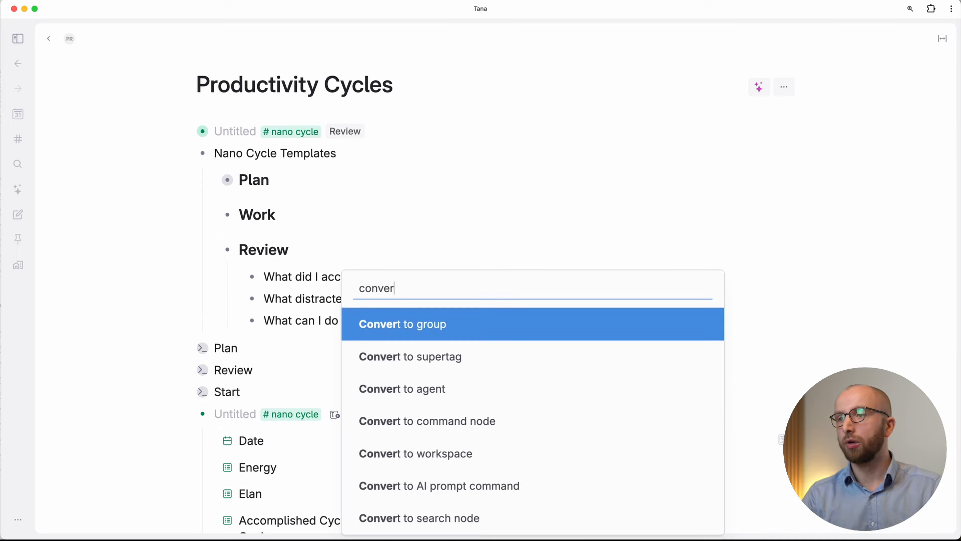
key(Down)
key(Down)
key(Down)
key(Down)
key(Down)
key(Down)
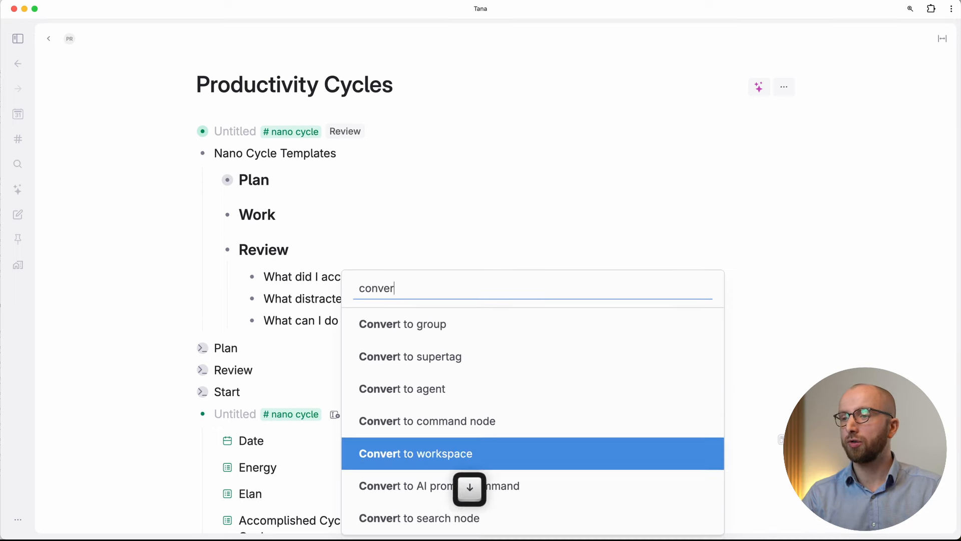
key(Return)
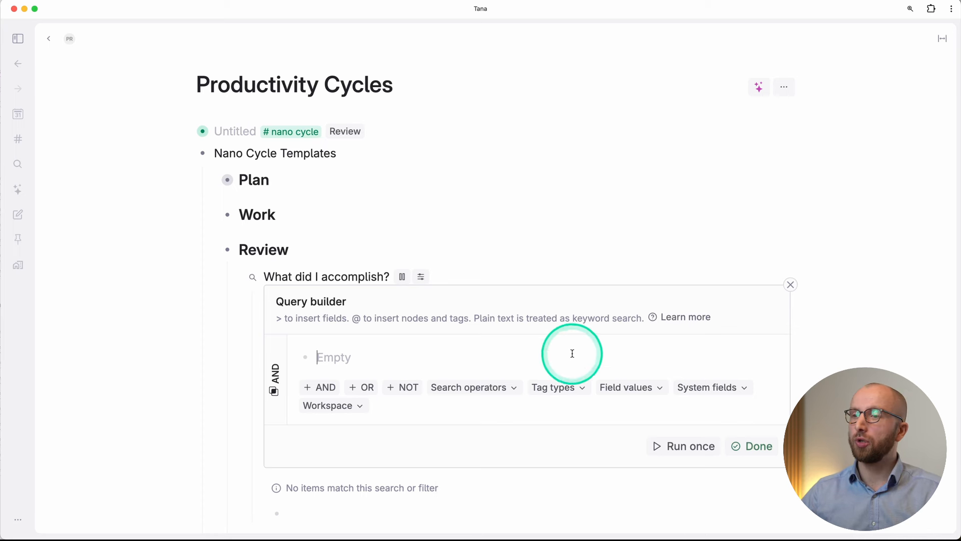
Build the search query from GRANDPARENTS DESCENDANTS WITH REFS and DONE, then collapse the Nano Cycle Templates node
click(491, 387)
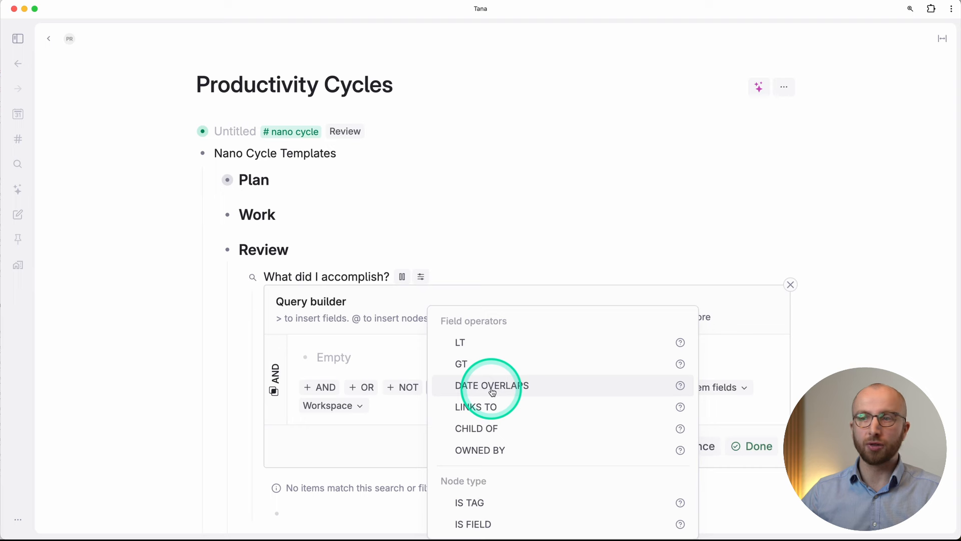
scroll(511, 433, down, 5)
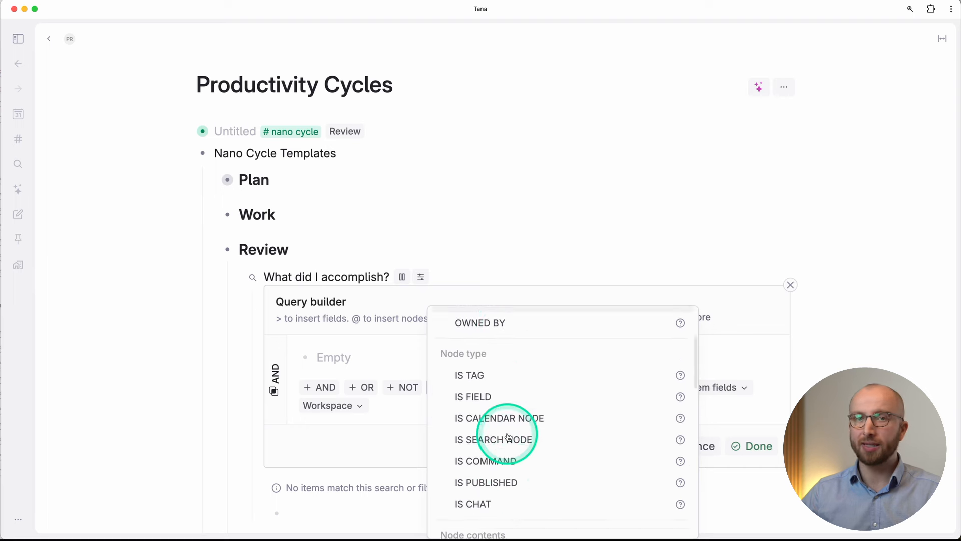
scroll(508, 437, down, 6)
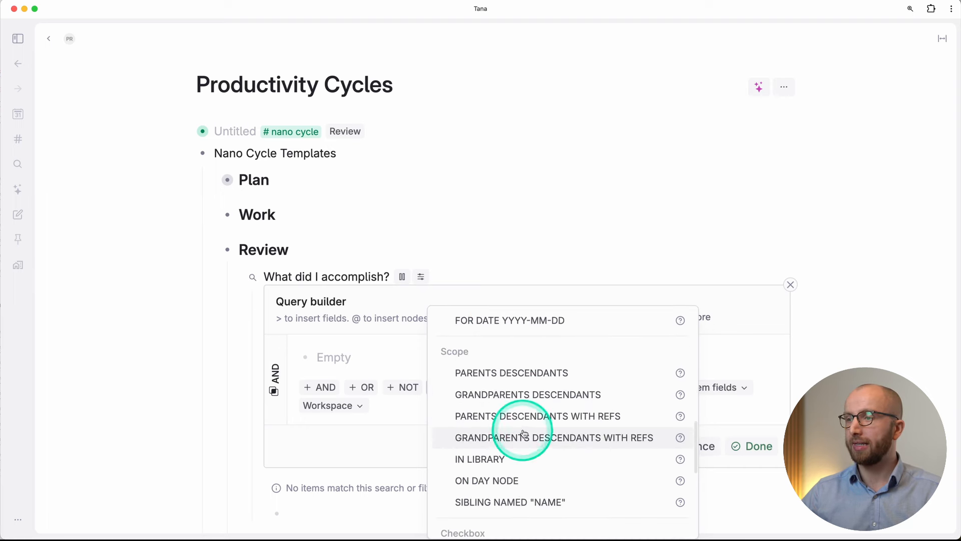
click(532, 437)
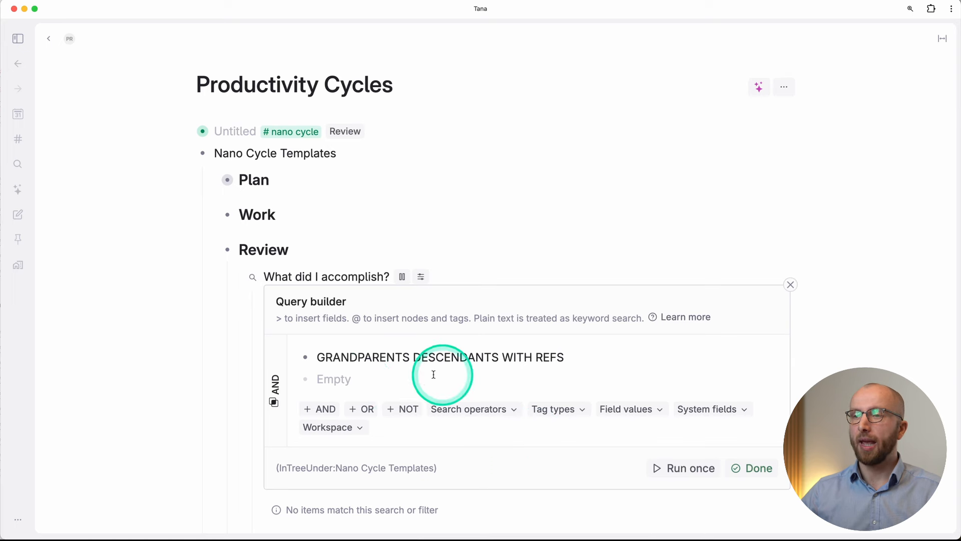
click(500, 414)
scroll(530, 455, down, 10)
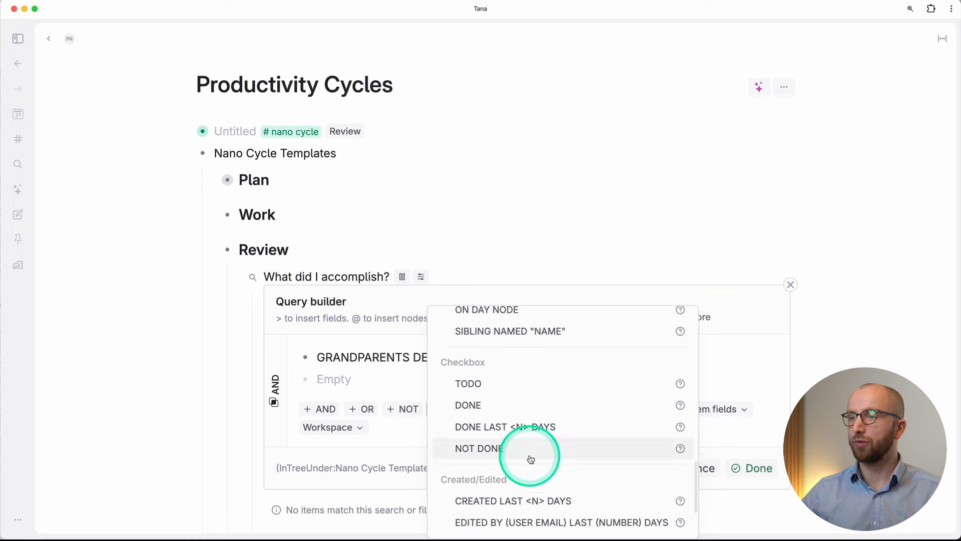
click(489, 405)
key(Escape)
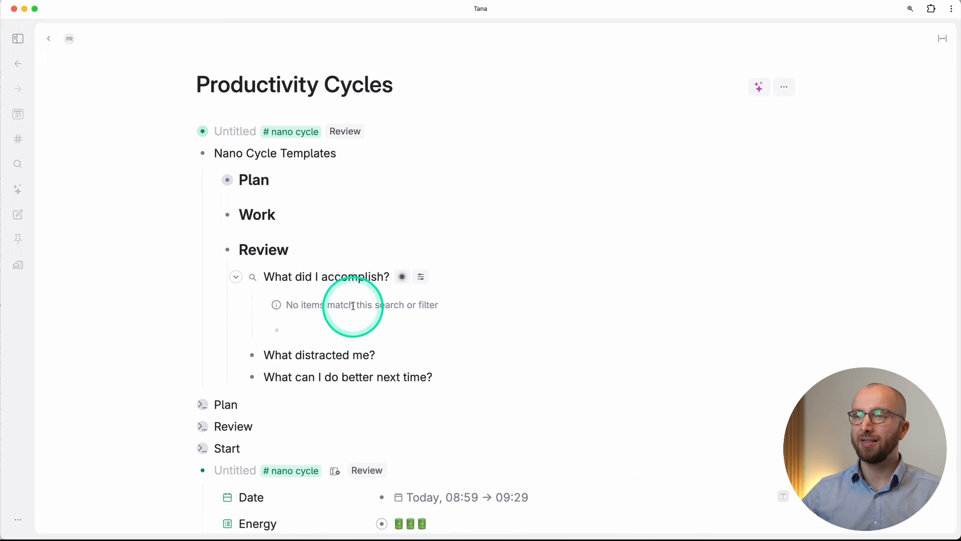
click(236, 277)
click(187, 154)
Delete the filled-in Review section from the expanded nano cycle
scroll(265, 350, down, 10)
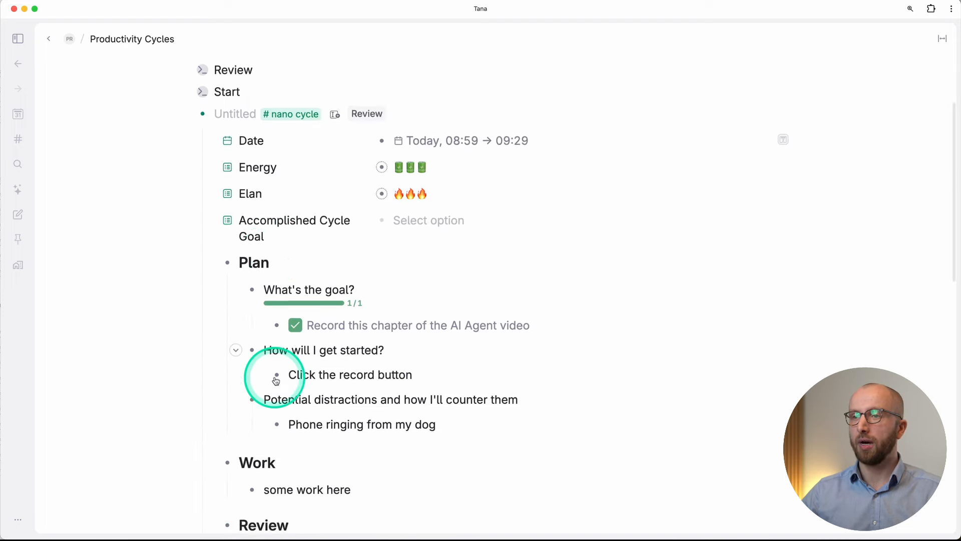
right_click(229, 305)
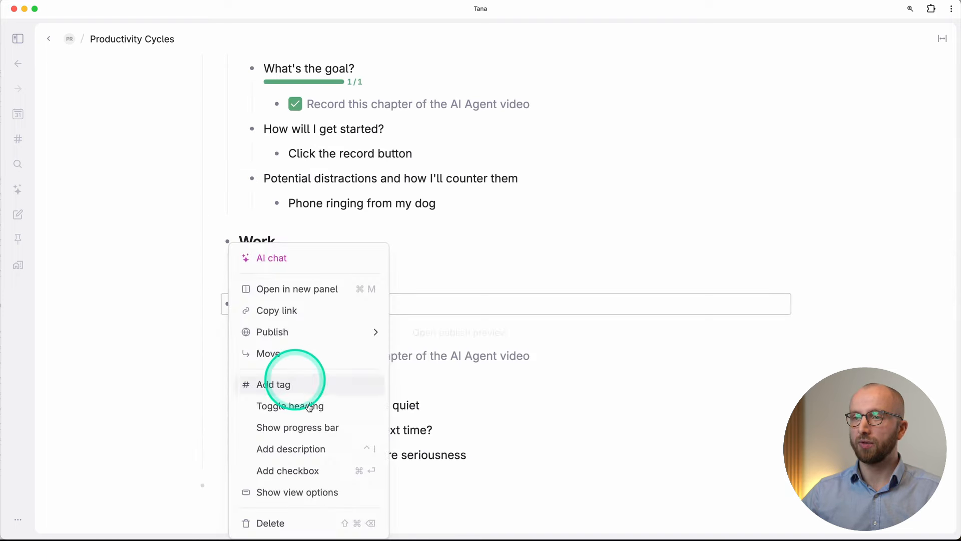
click(318, 520)
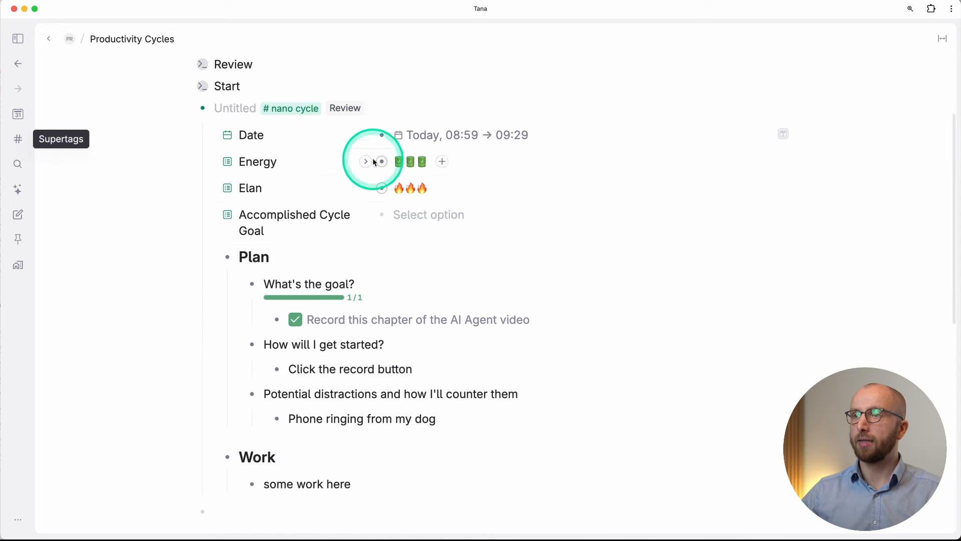
Generate a fresh Review section with the nano cycle's Review command and expand its "What did I accomplish?" search
click(353, 109)
scroll(390, 322, down, 3)
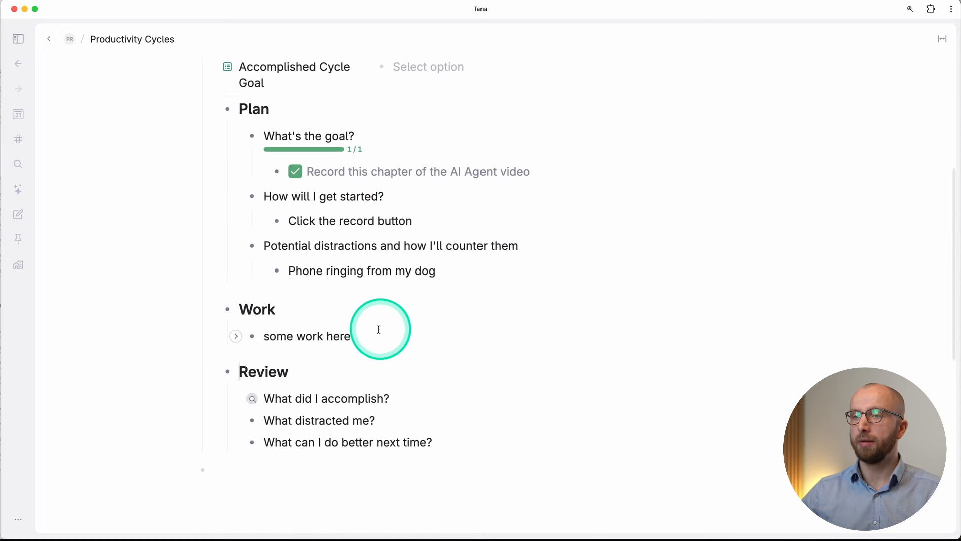
click(237, 400)
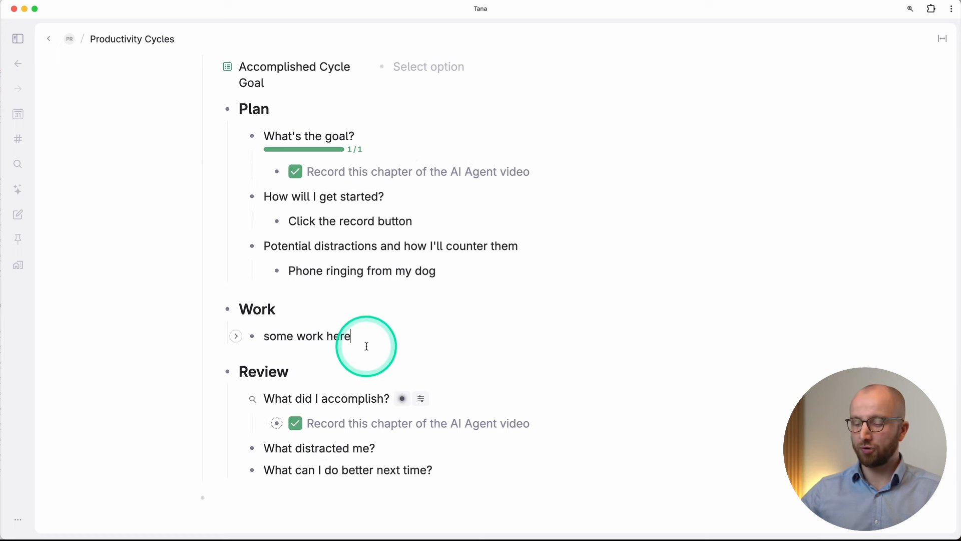
Add a checkbox item "some other work" below "some work here" in the Work section and check it off
key(Return)
key(super+Return)
text(some other wor)
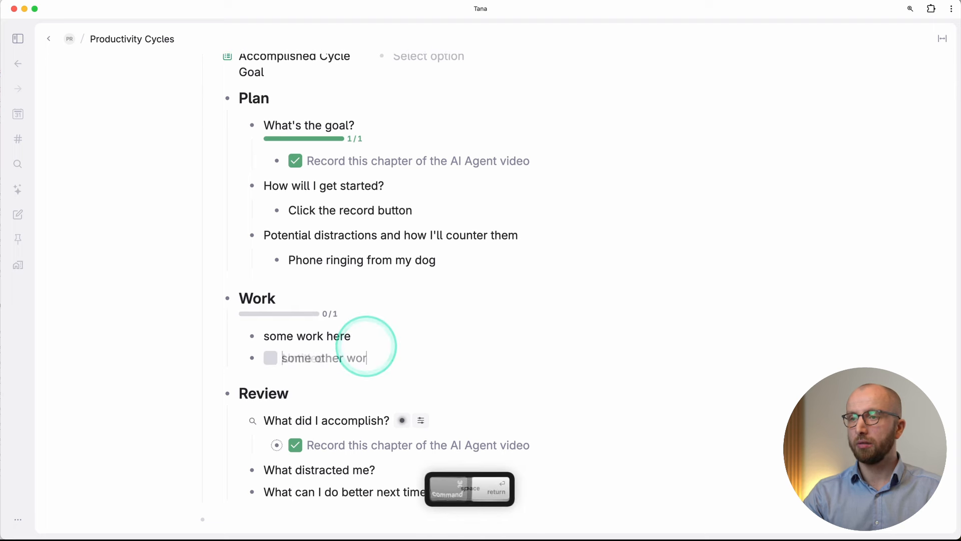
text(k)
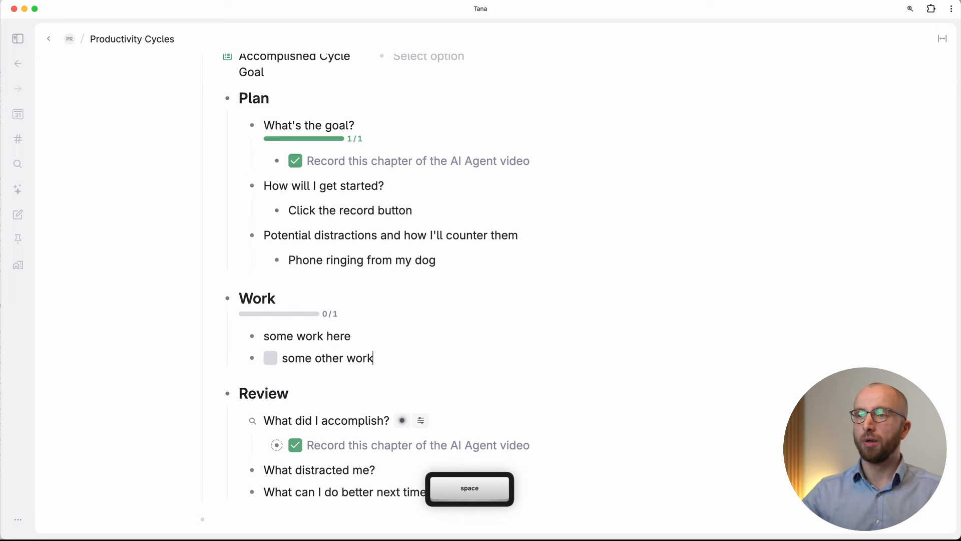
click(271, 359)
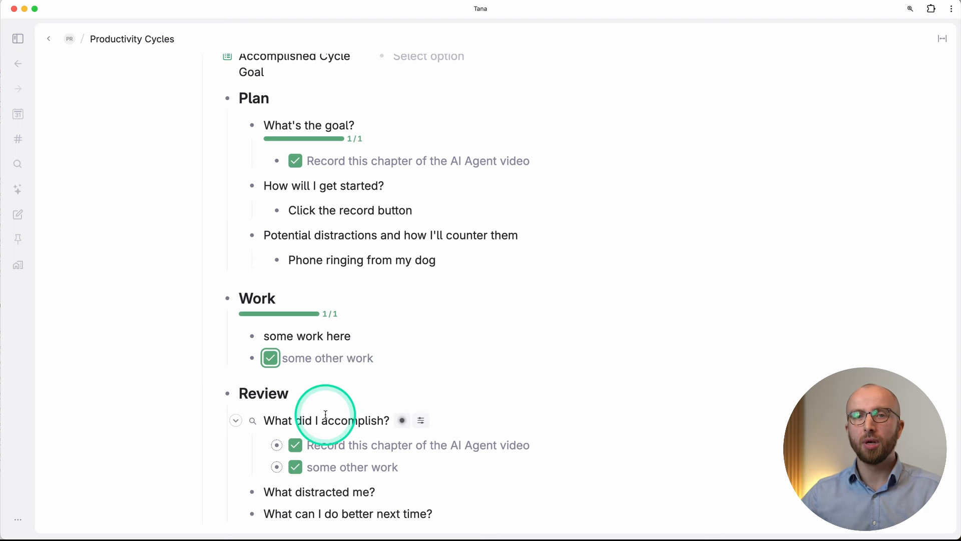
Collapse the nano cycle below the Start command and insert a node "some section" directly after Start
scroll(326, 415, down, 3)
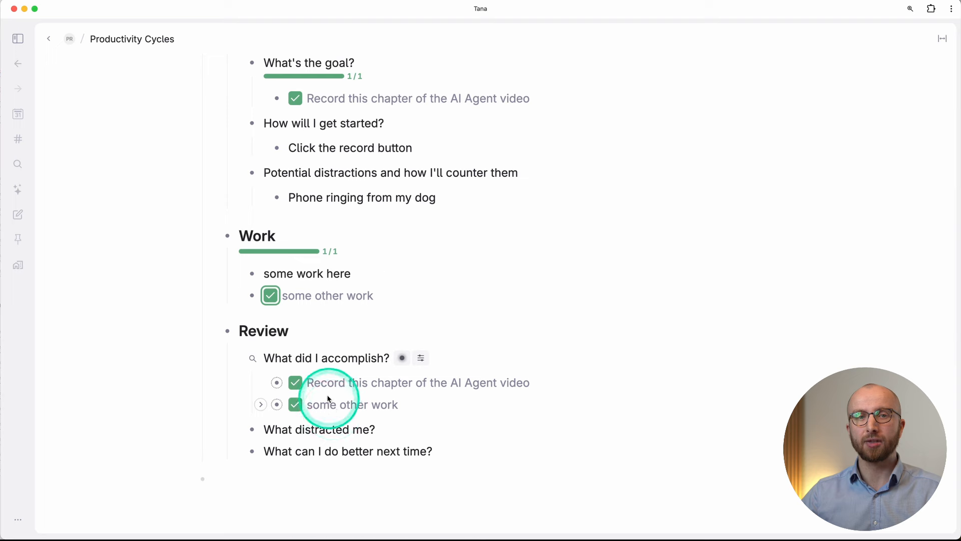
scroll(321, 398, up, 8)
scroll(324, 389, up, 6)
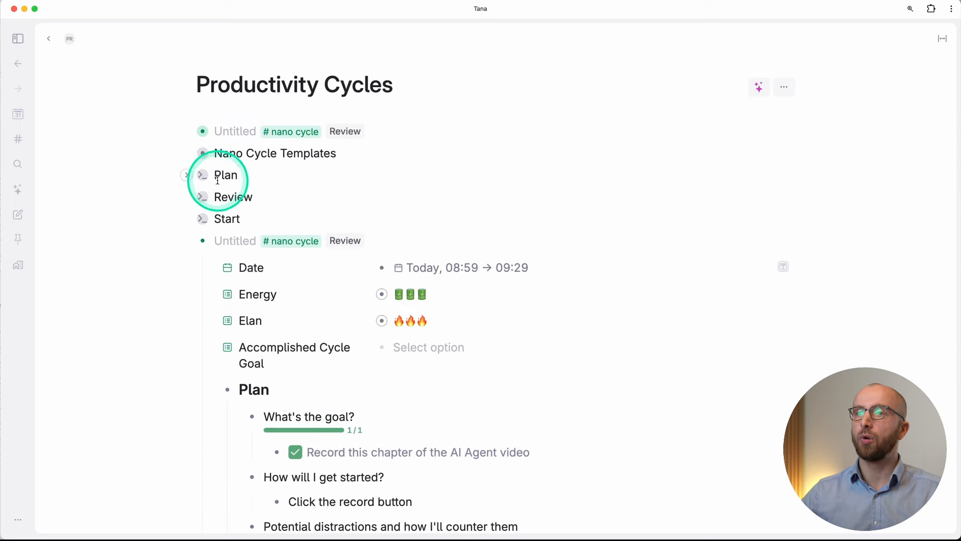
click(186, 241)
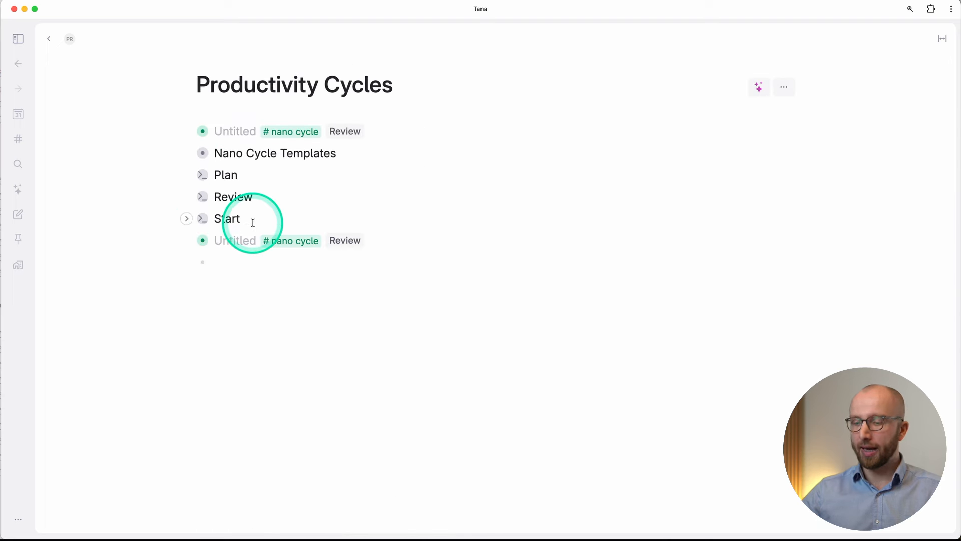
click(252, 221)
key(Return)
text(some section)
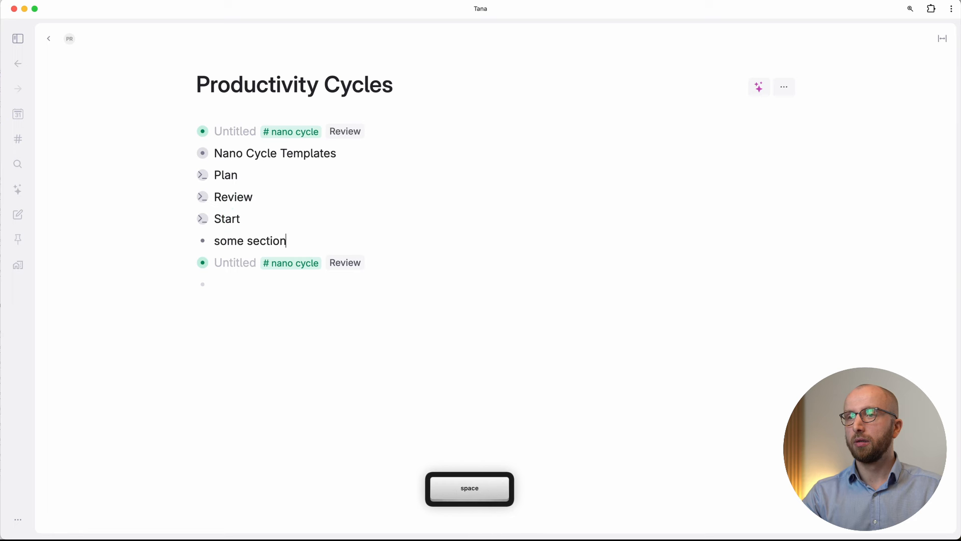
Nest "some other thing" under "some section" and "even more indented" one level deeper
key(Return)
key(Tab)
text(some other thing)
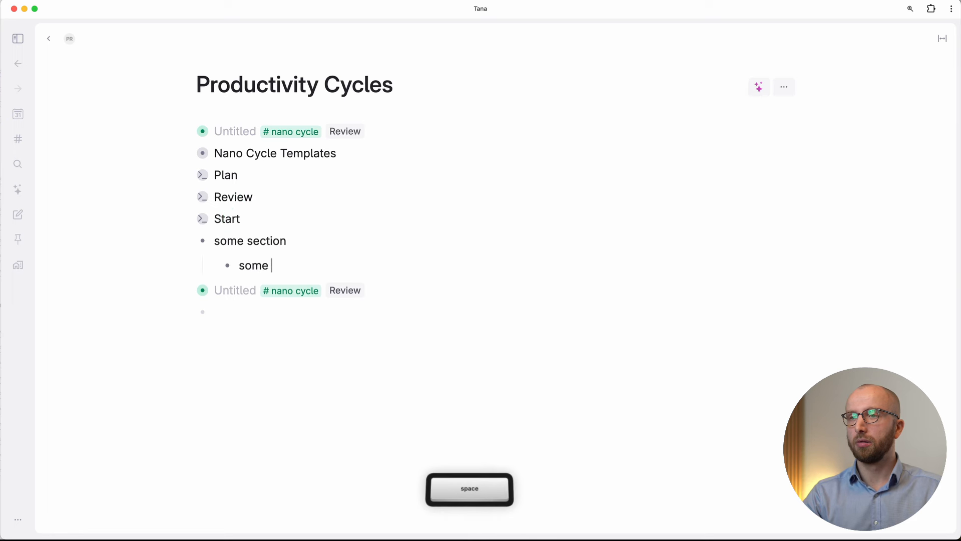
key(Return)
key(Tab)
text(even more indent)
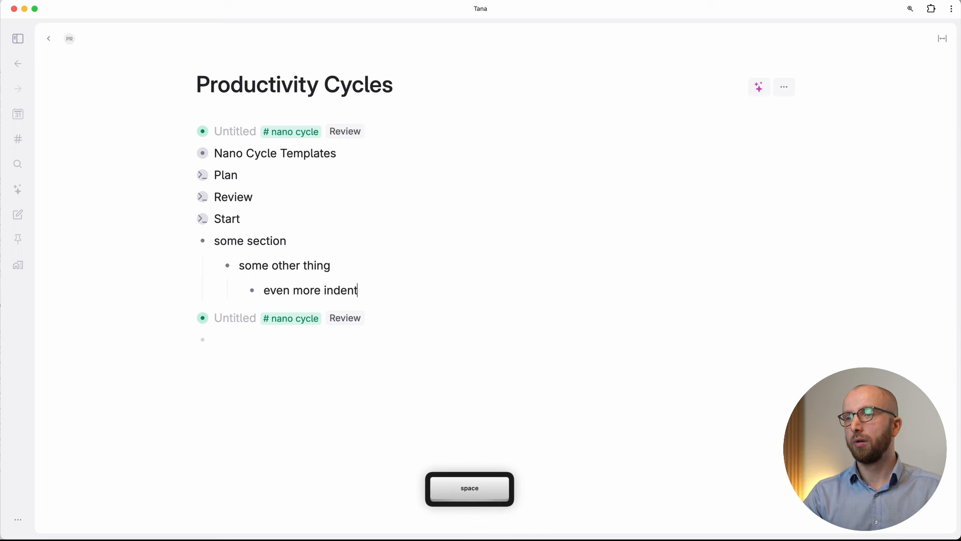
text(ed)
Add a nested checkbox item "a supercool task" under "even more indented"
key(Return)
key(Tab)
key(super+Return)
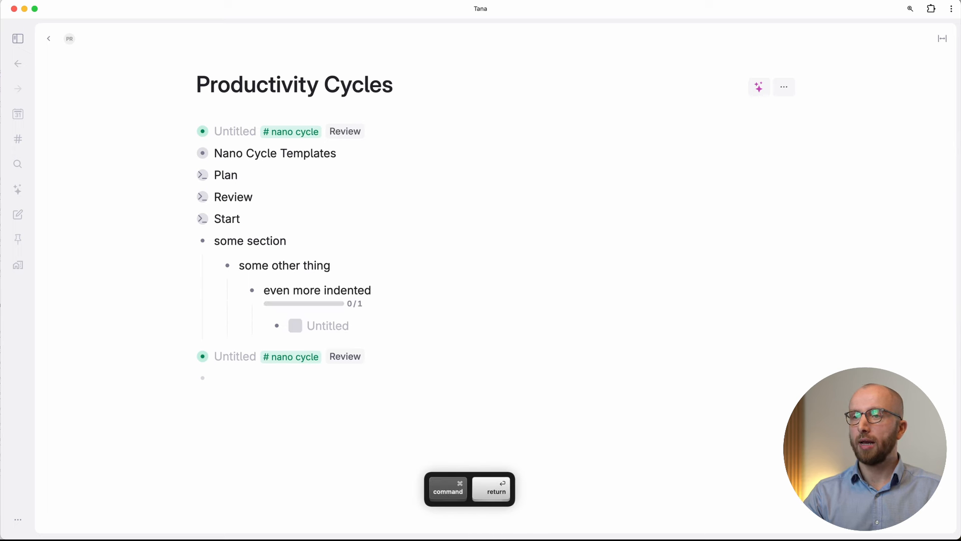
text(a super)
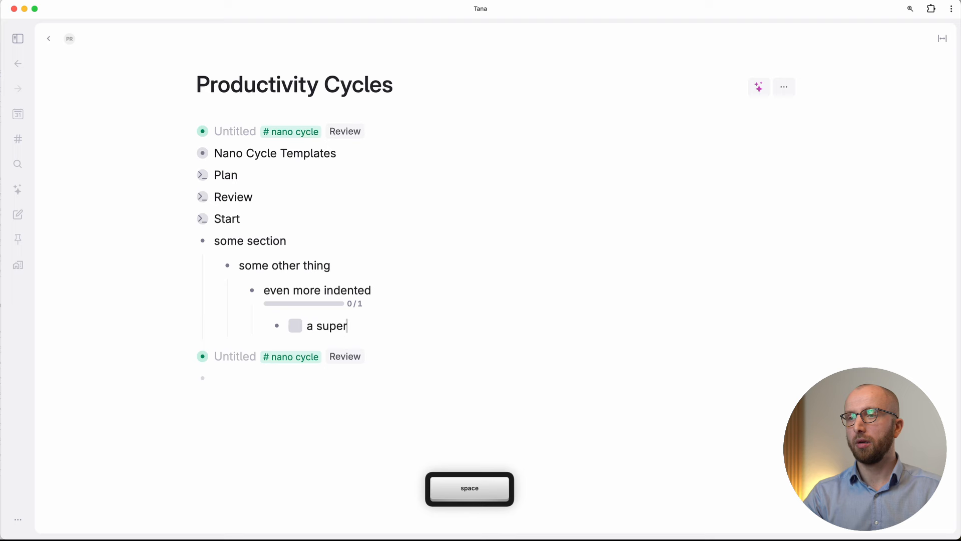
text(cool task)
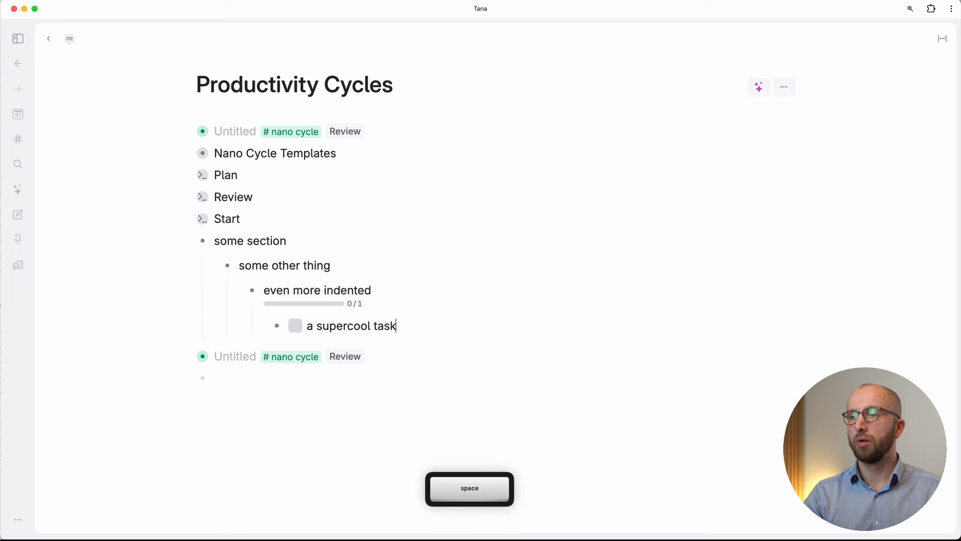
In the untitled nano cycle's Work section, add a checkbox item below "some other work" that references "a supercool task"
click(185, 357)
scroll(257, 354, down, 8)
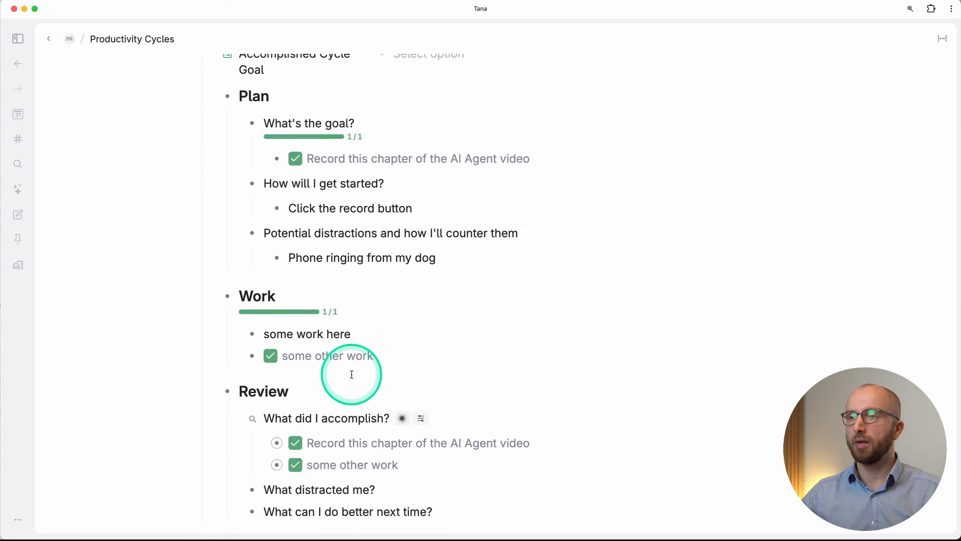
click(408, 357)
key(Return)
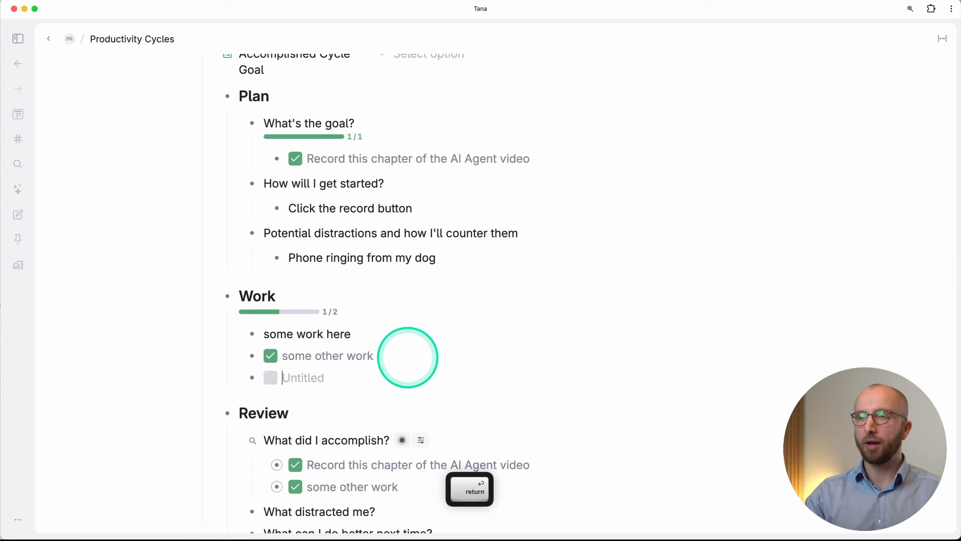
text(@super)
key(Return)
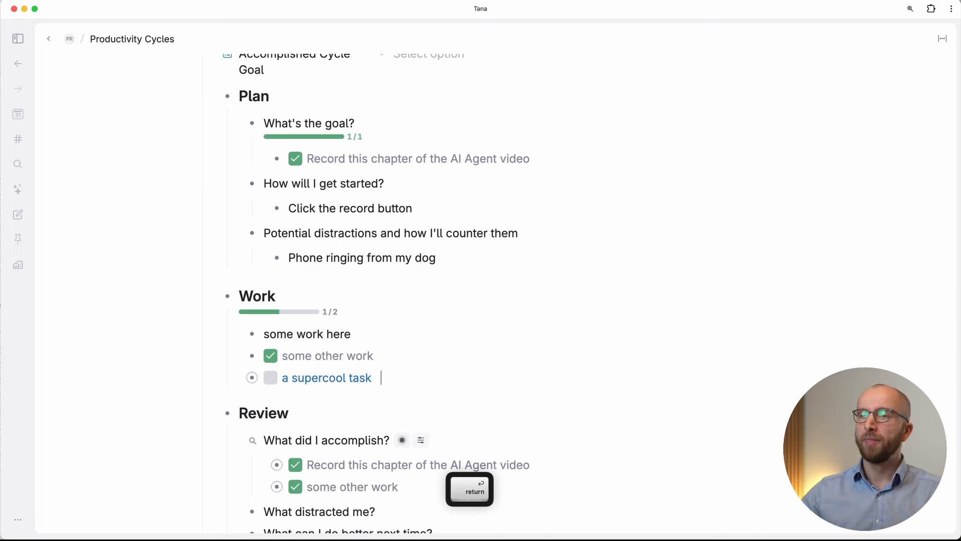
Check off the referenced "a supercool task" in the Work section and review the list under "What did I accomplish?"
click(273, 384)
scroll(300, 386, down, 4)
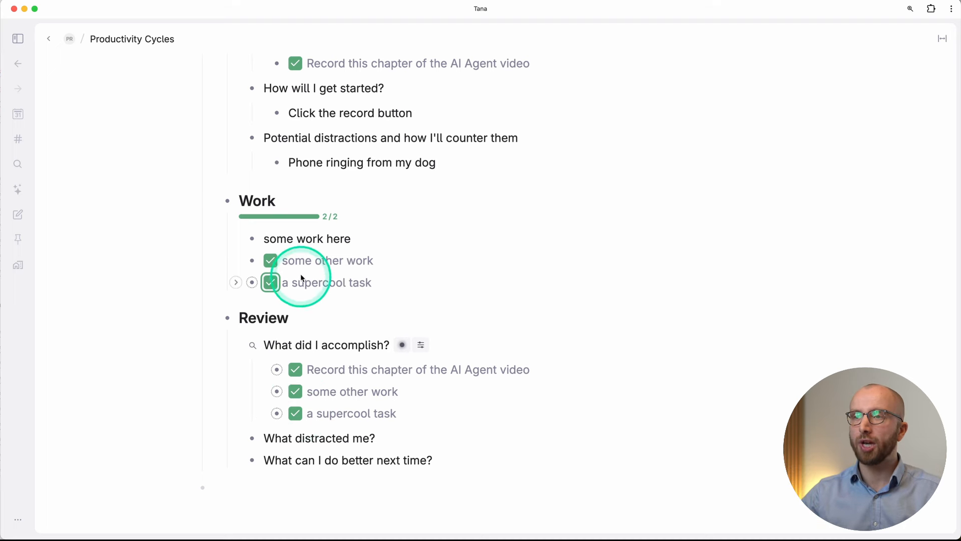
scroll(301, 273, up, 5)
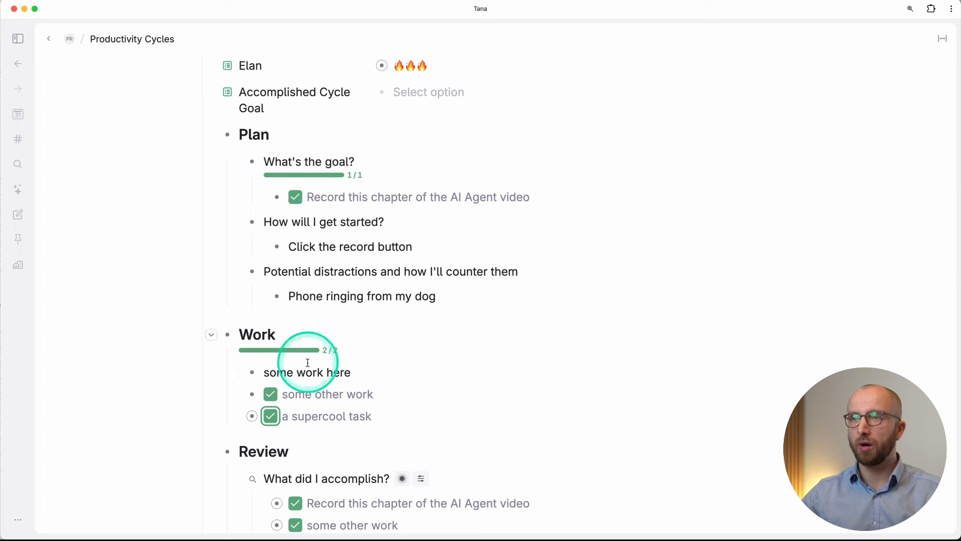
scroll(318, 398, down, 4)
scroll(320, 399, down, 1)
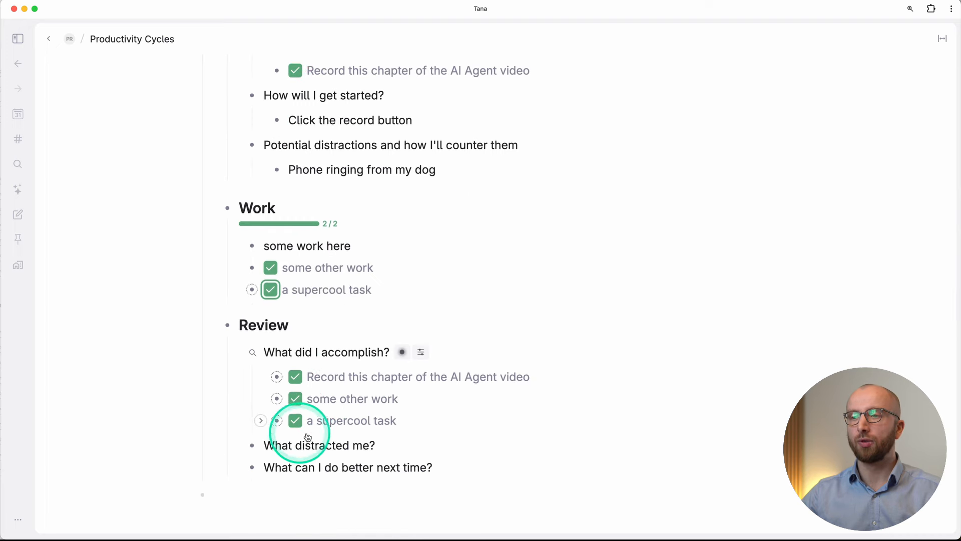
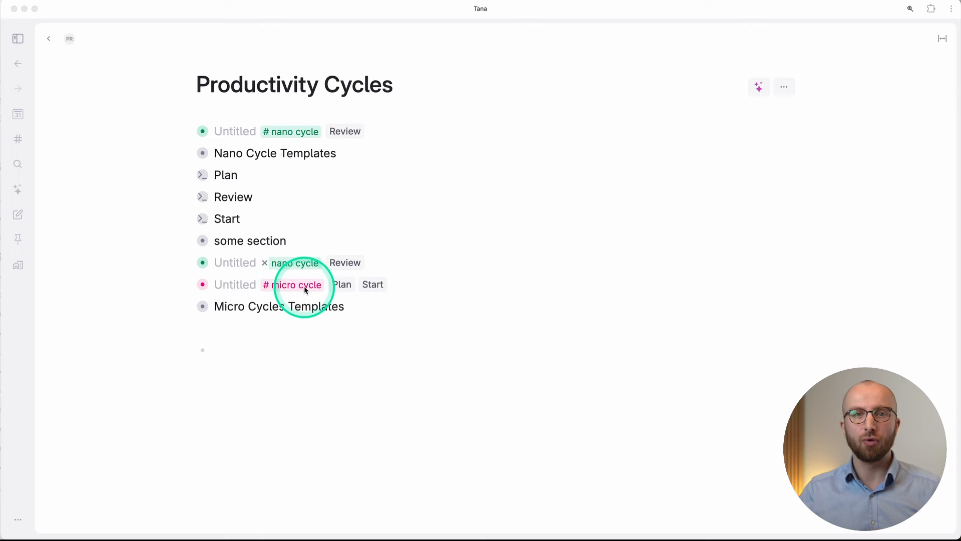
Expand the untitled micro cycle, insert its planning template with the Plan command, and start the cycle
click(186, 285)
click(186, 286)
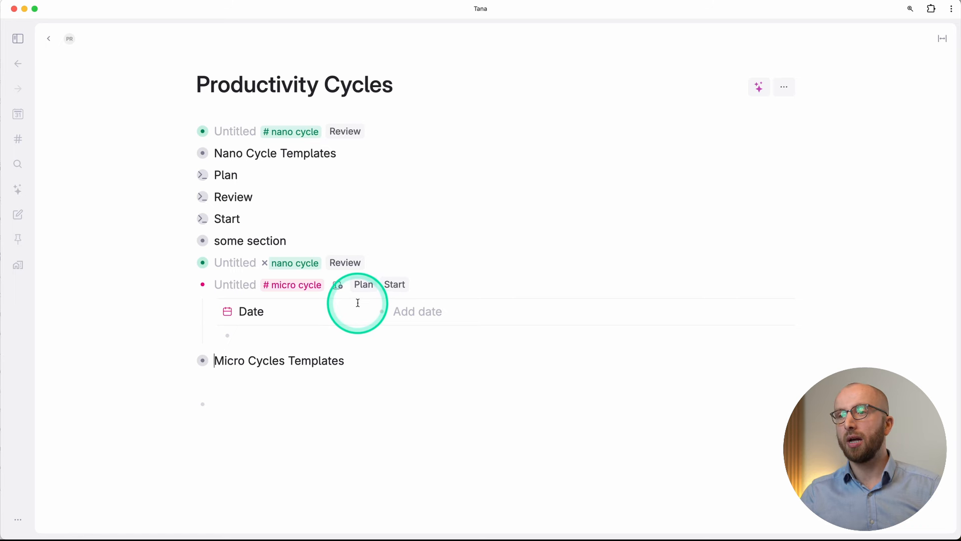
click(396, 287)
click(370, 286)
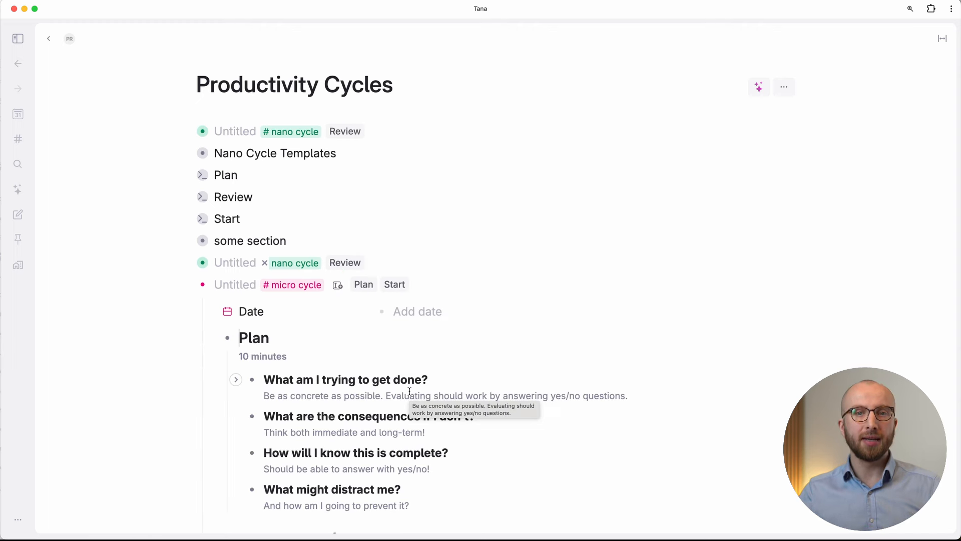
scroll(409, 391, down, 2)
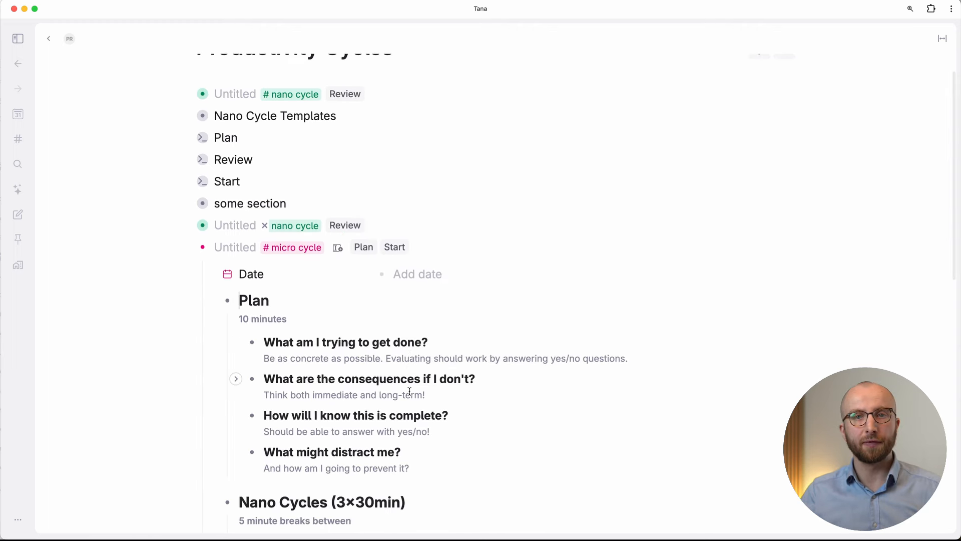
scroll(409, 391, down, 3)
click(387, 299)
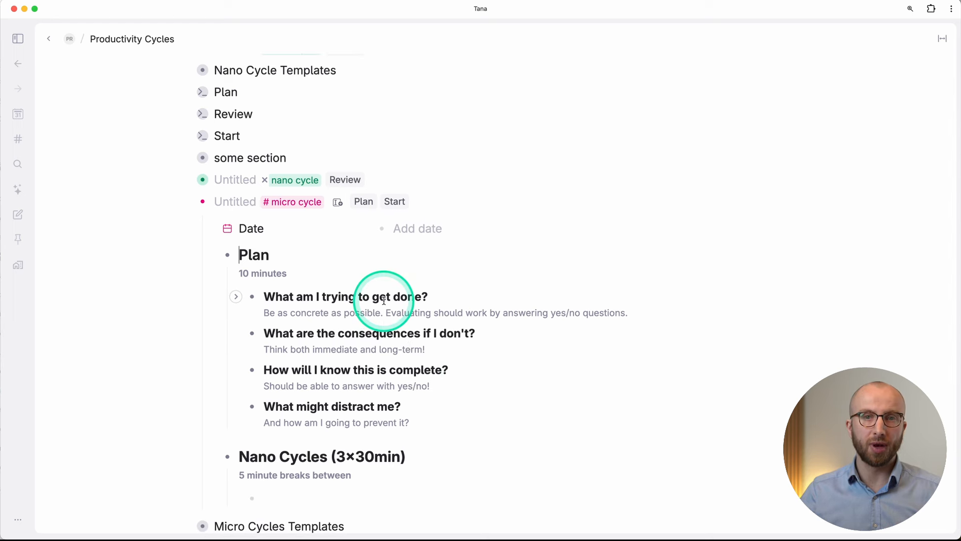
click(375, 330)
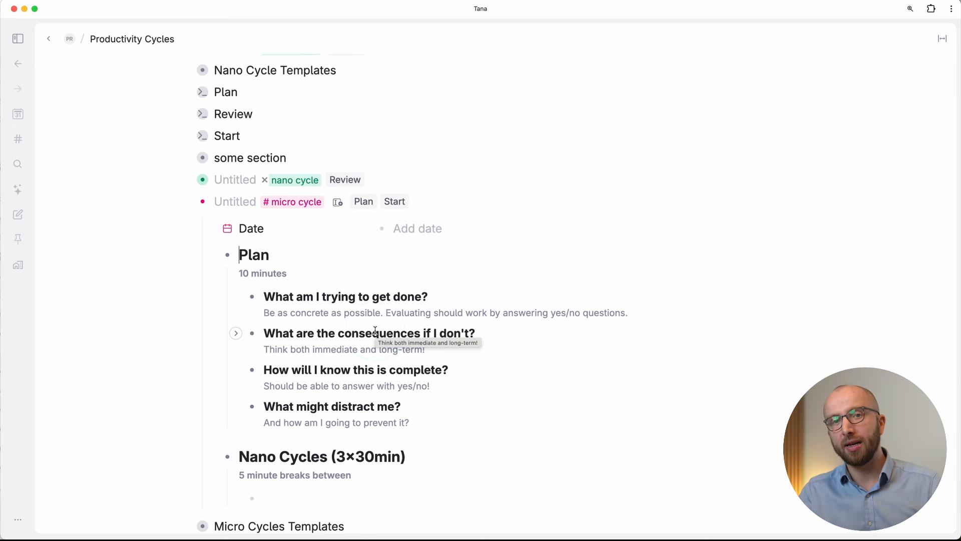
click(375, 330)
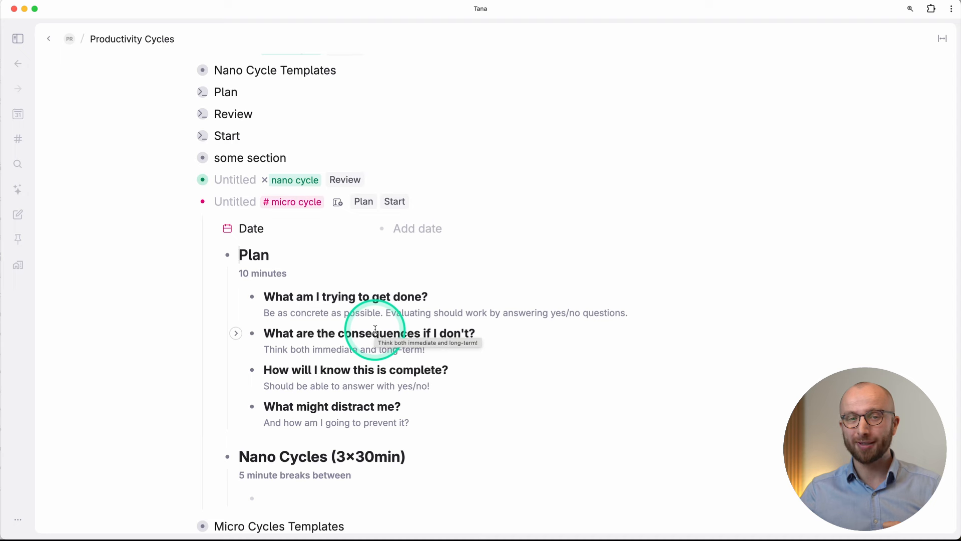
scroll(375, 330, down, 3)
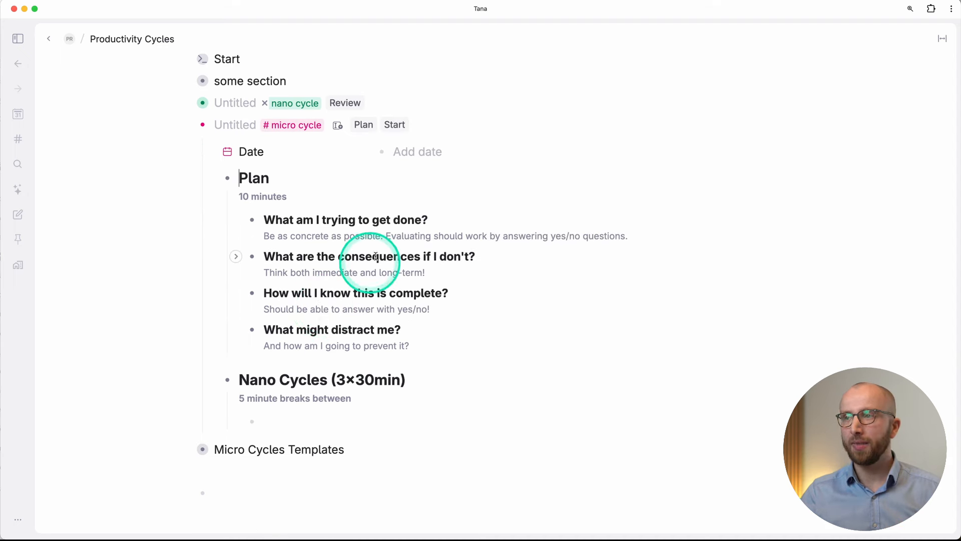
click(394, 125)
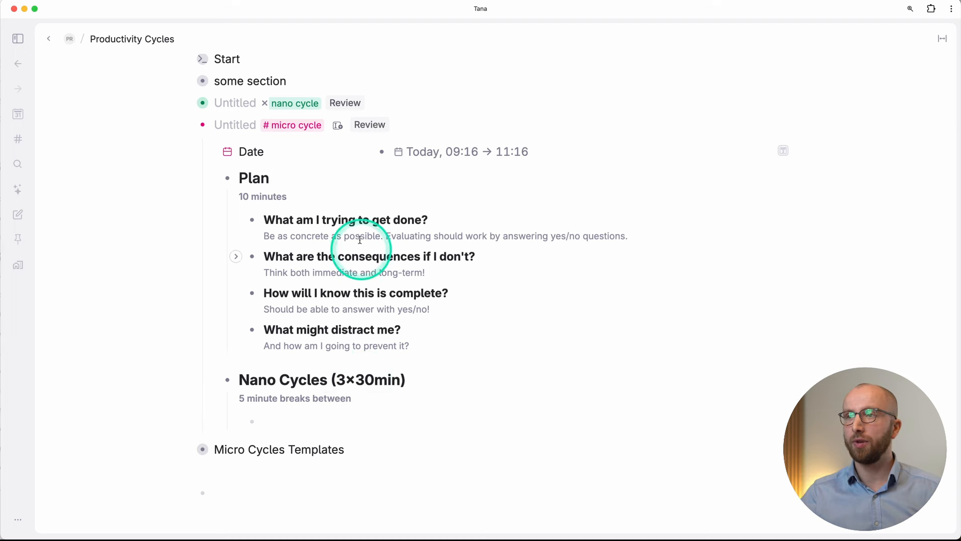
Add the Review section to the micro cycle and expand its "What did I get done?" search
click(372, 133)
scroll(393, 344, down, 4)
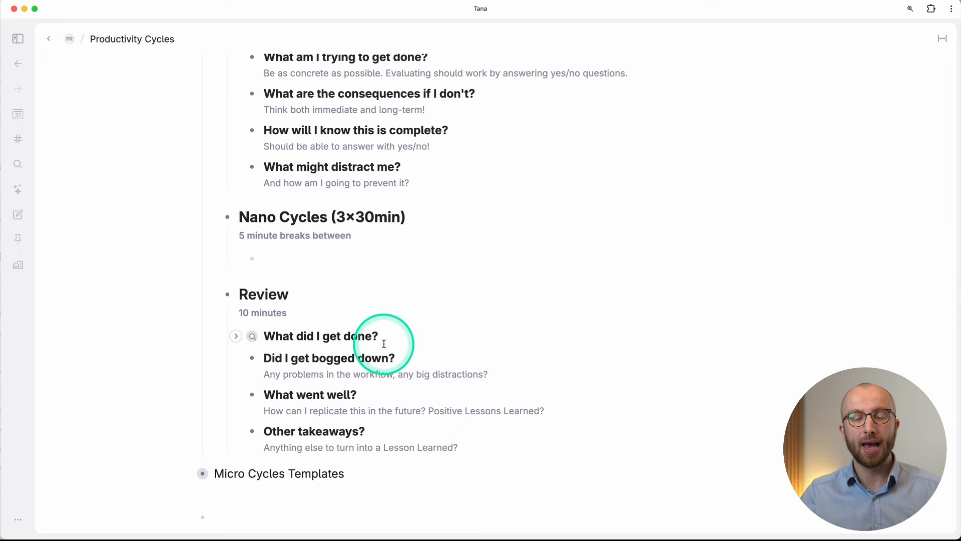
click(236, 336)
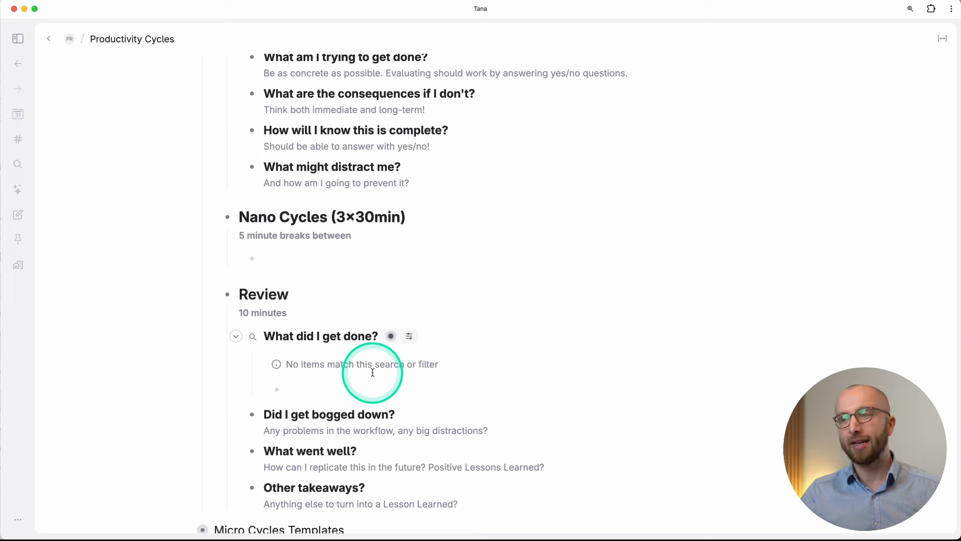
scroll(372, 372, down, 2)
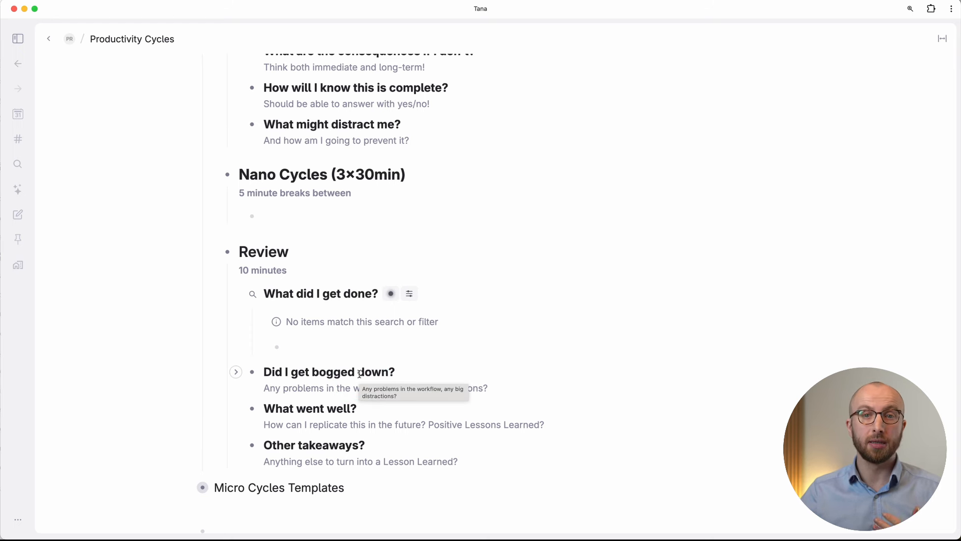
scroll(359, 373, down, 2)
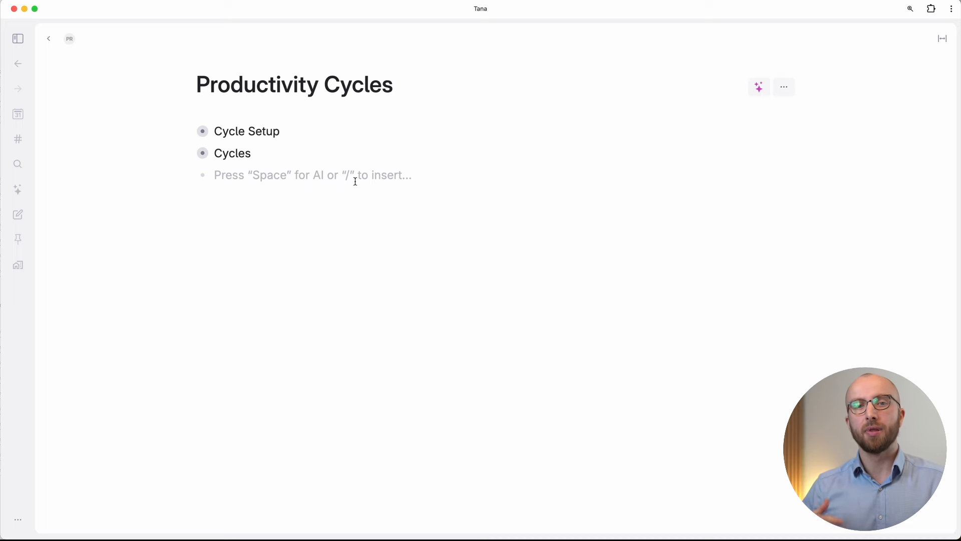
Create a new supertag "cycle Review session" and apply it to a new untitled node below Cycles
click(353, 176)
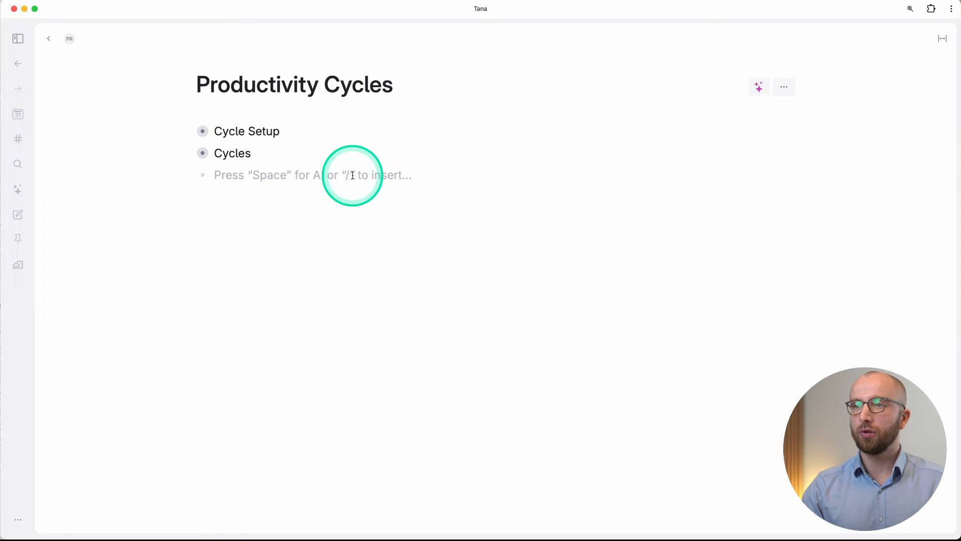
text(#)
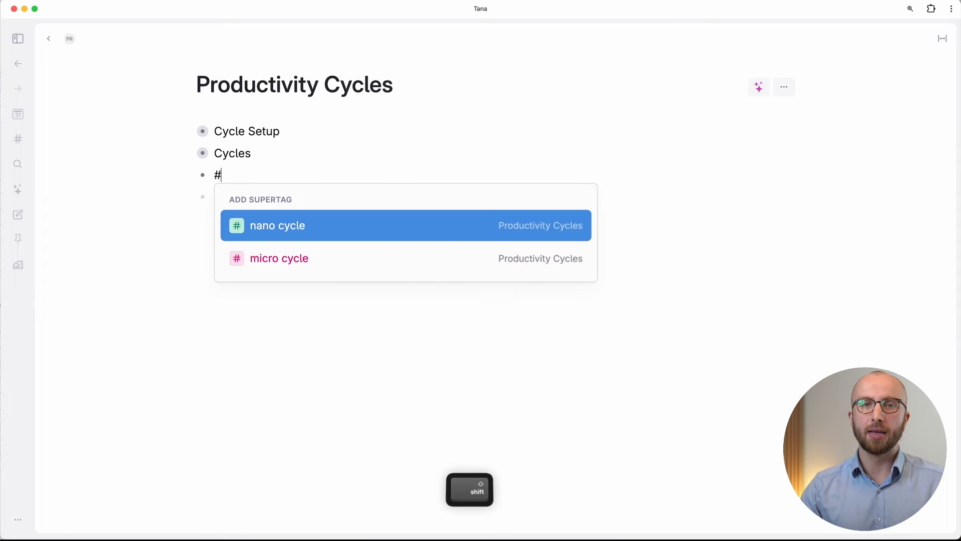
text(cycle Review session)
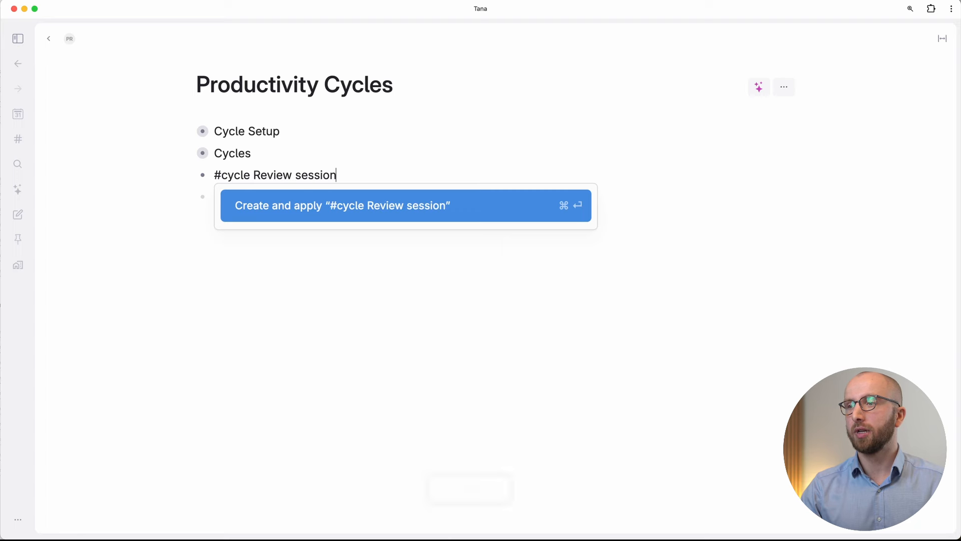
key(Return)
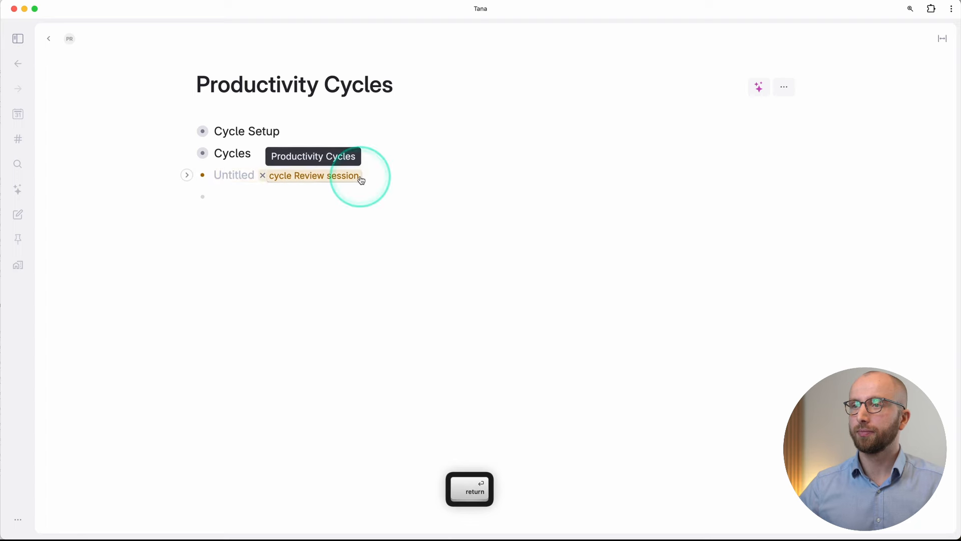
Open the configuration of the "cycle Review session" supertag, expand its content template, and widen the configuration pane
click(328, 180)
click(345, 258)
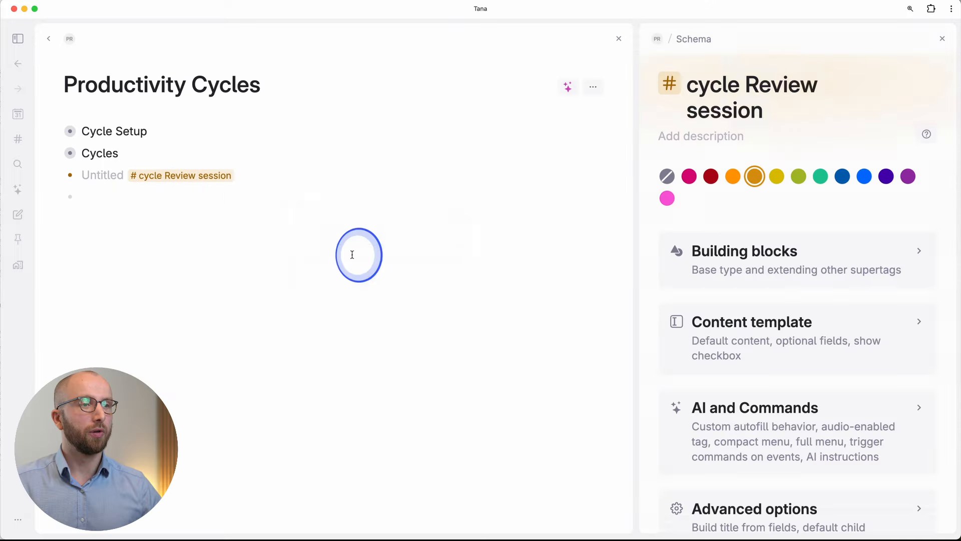
click(727, 355)
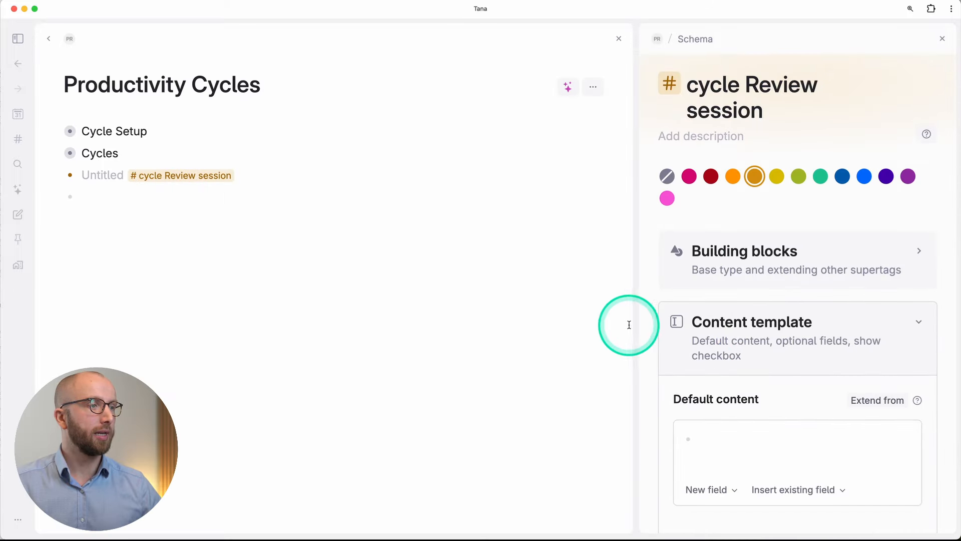
drag(636, 324, 399, 326)
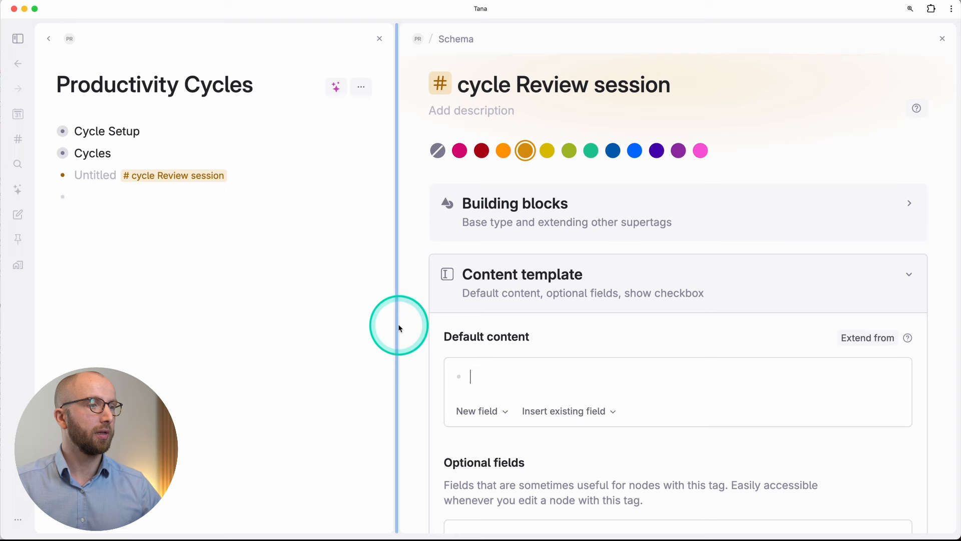
Add a search node to the supertag's default content and make its query look for the "micro cycle" tag
click(516, 368)
text(?)
key(Return)
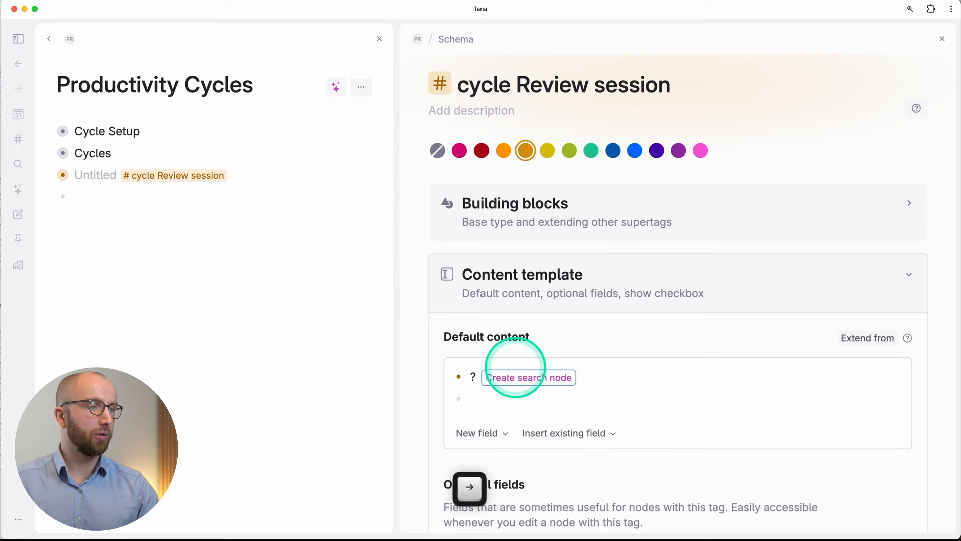
scroll(617, 345, down, 3)
click(618, 345)
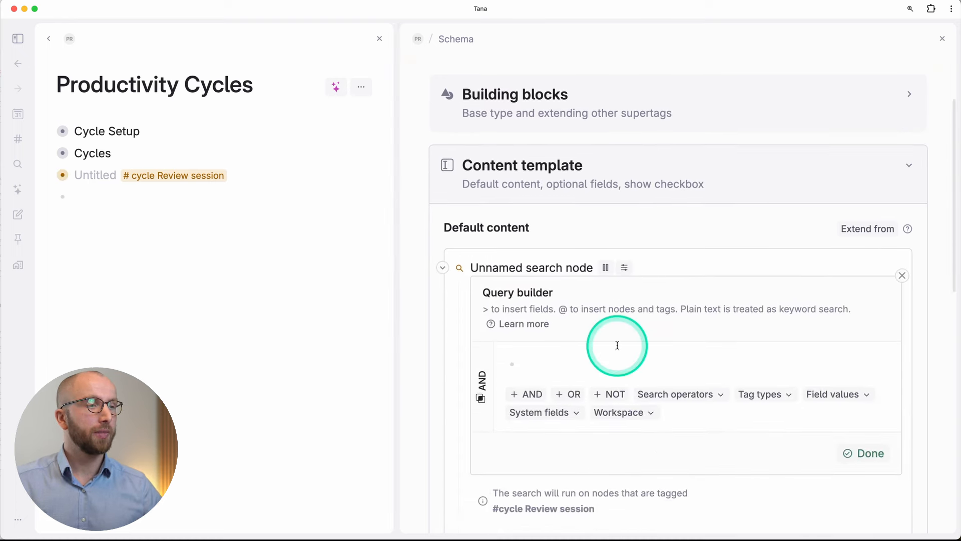
text(#)
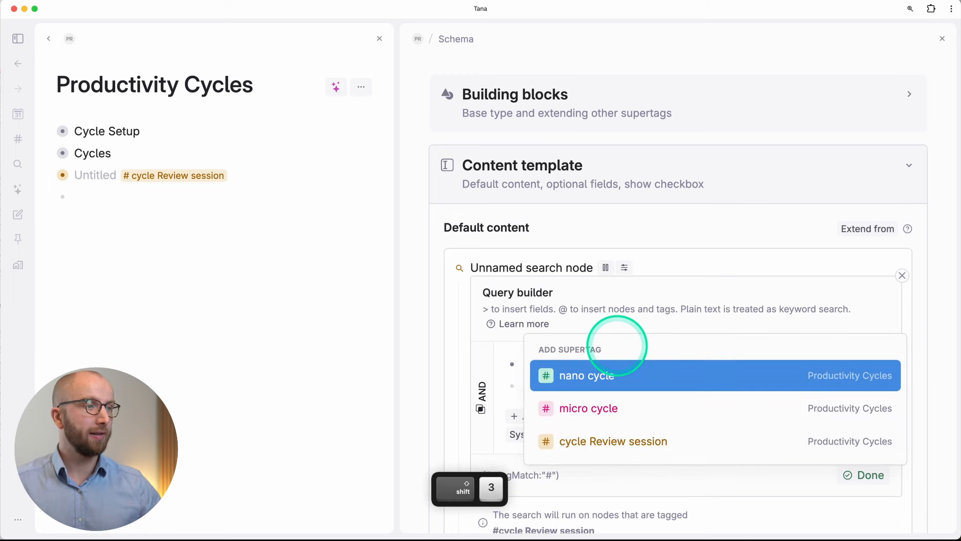
click(619, 411)
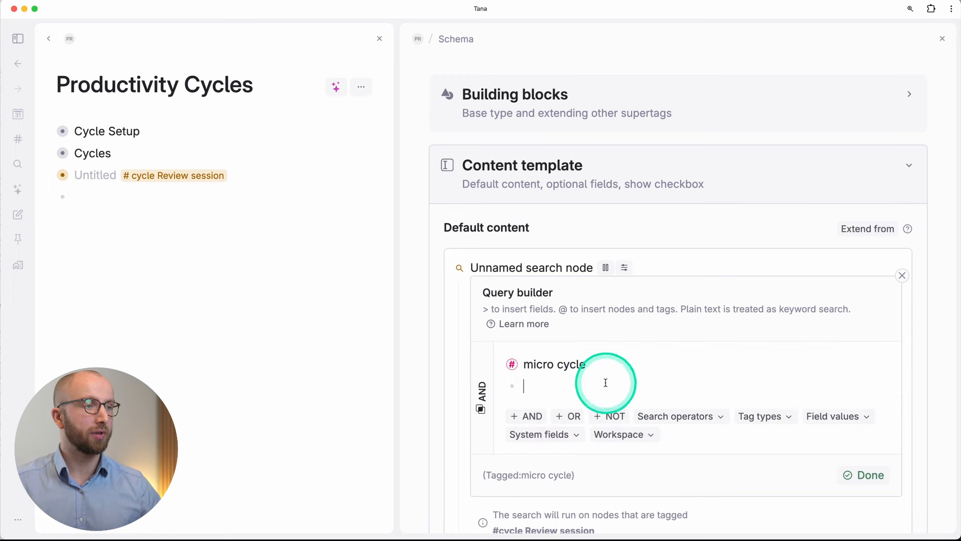
Add the condition CREATED LAST 1 DAYS to the micro cycle query and finish the query
click(661, 417)
scroll(662, 418, down, 15)
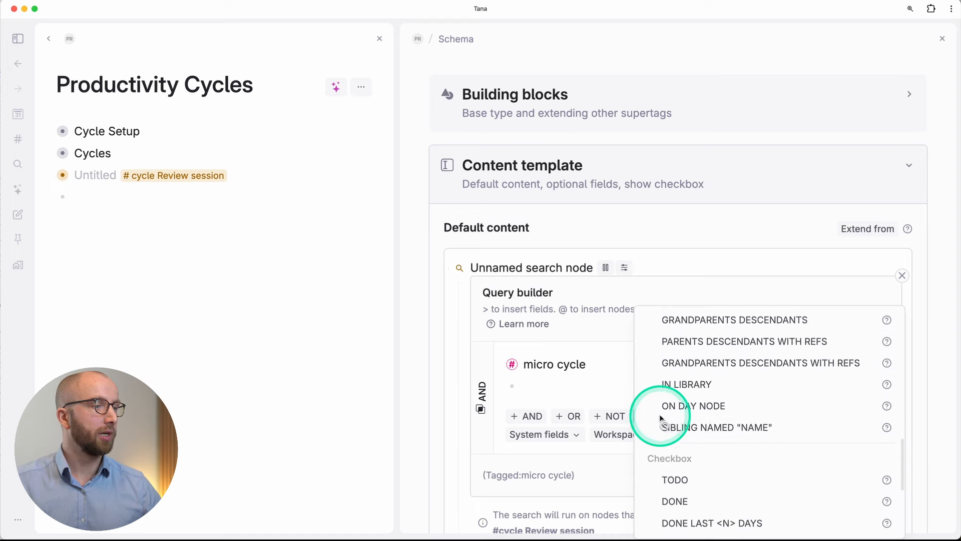
scroll(662, 419, down, 3)
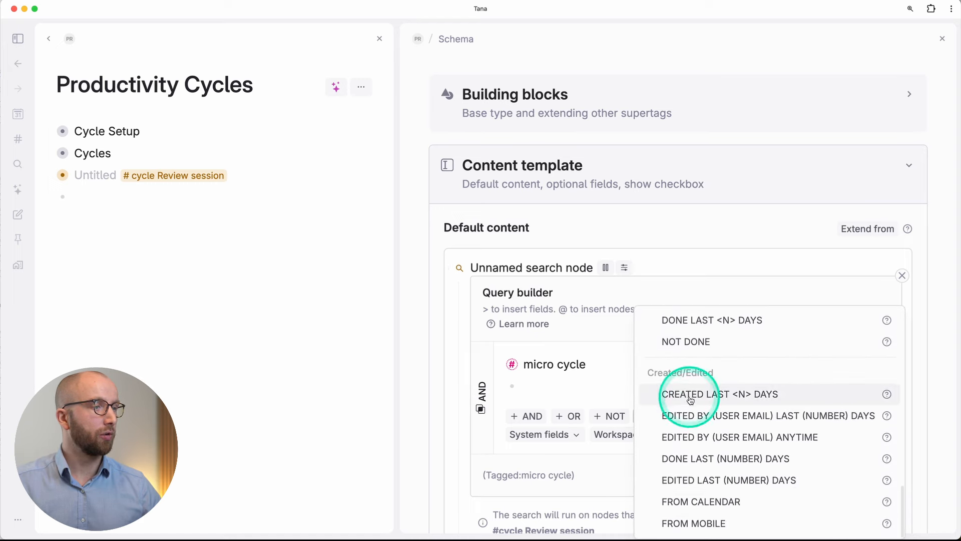
click(691, 395)
click(611, 388)
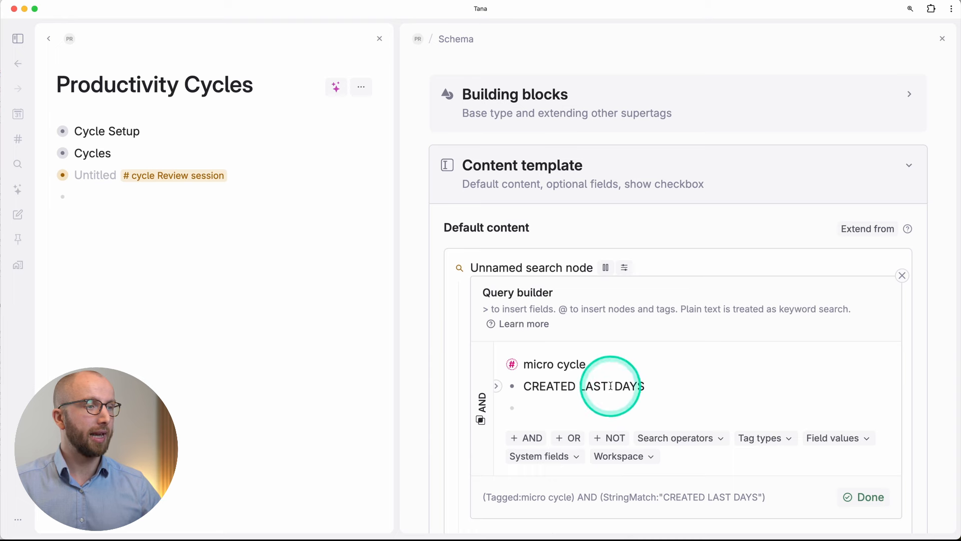
text(1)
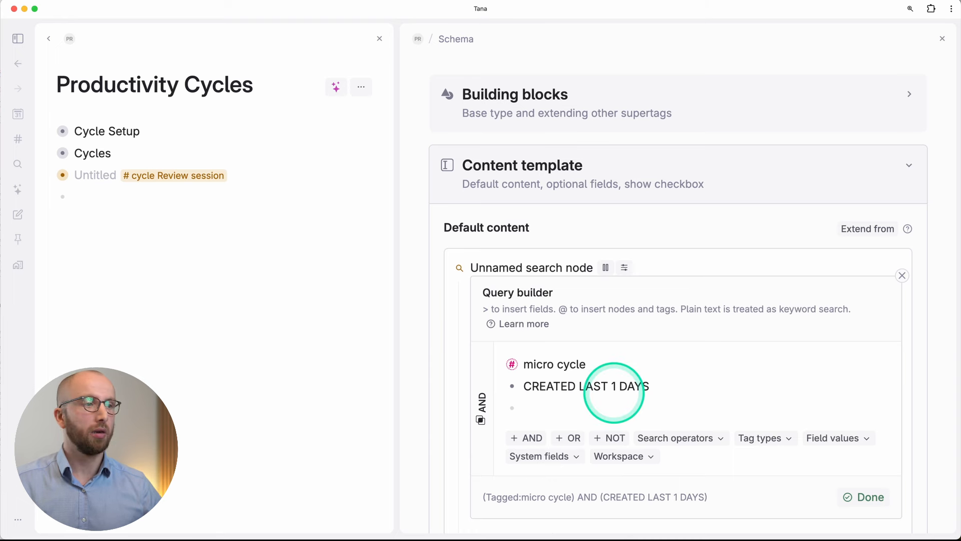
click(864, 496)
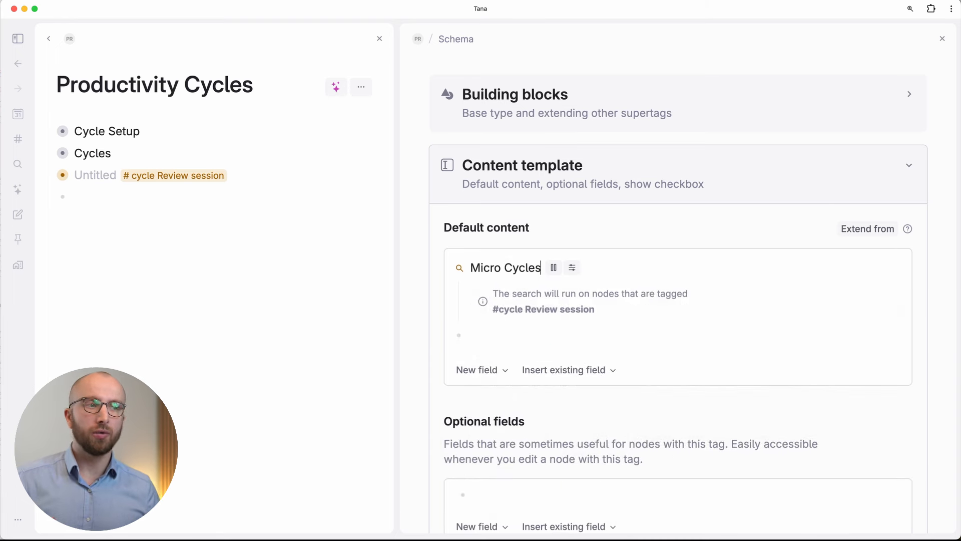
Close the supertag configuration and compare the untitled review session's Micro Cycles search results with the contents of Cycles
click(553, 269)
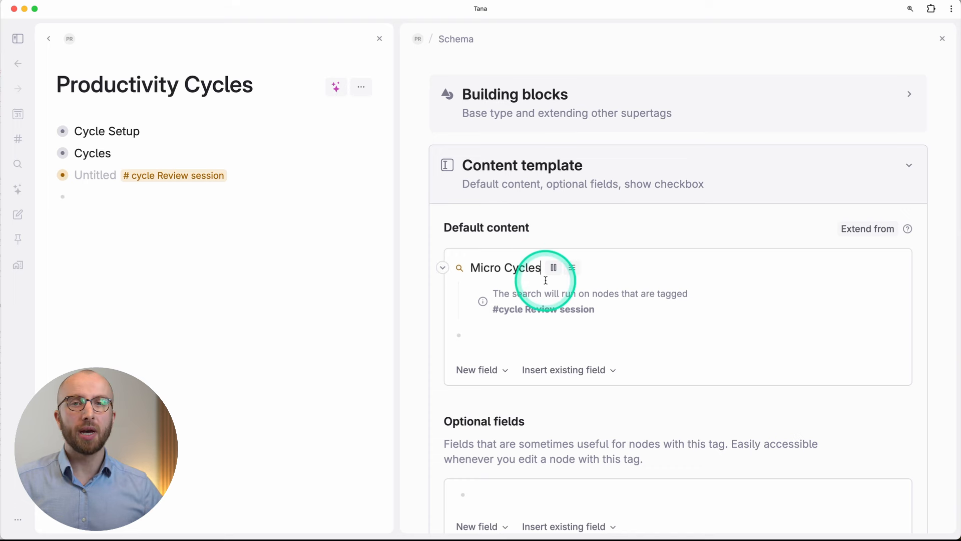
click(942, 40)
click(185, 176)
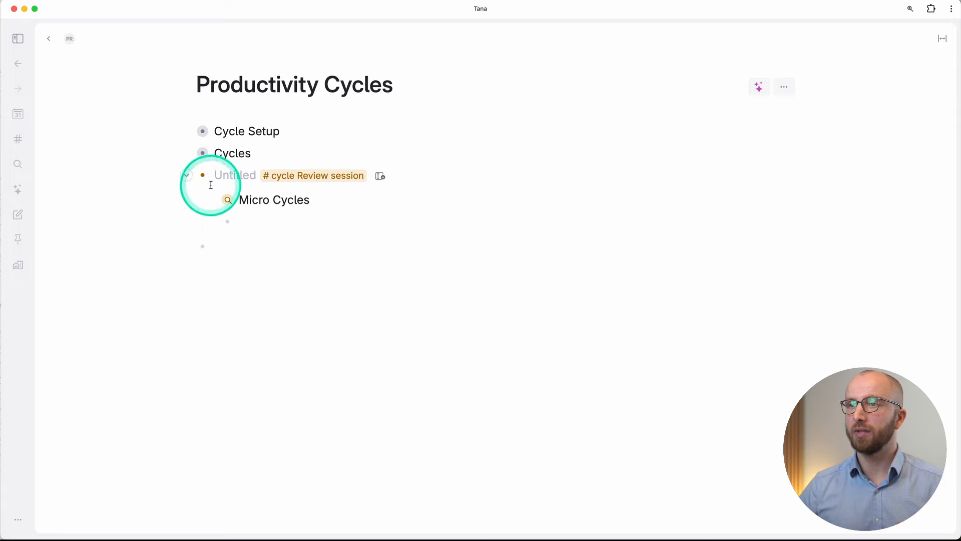
click(210, 202)
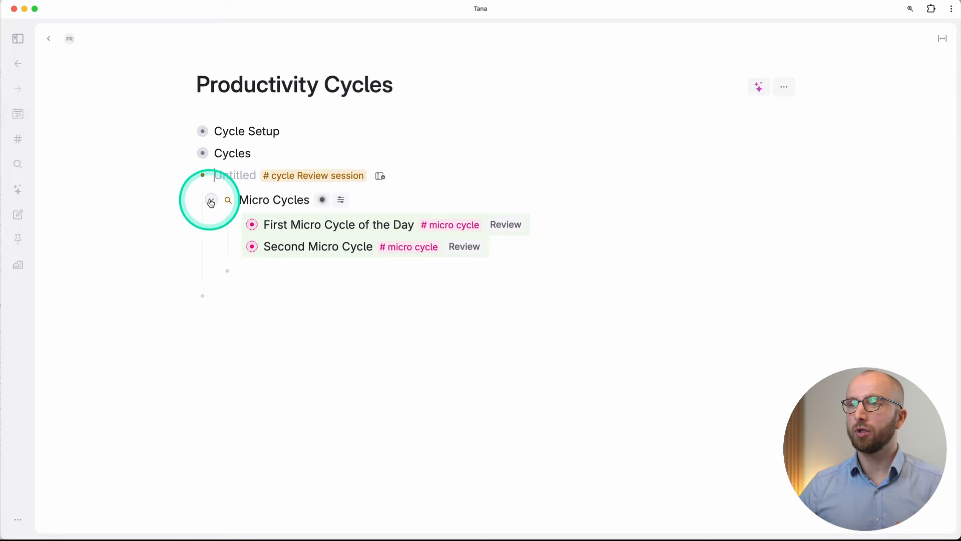
drag(291, 244, 195, 155)
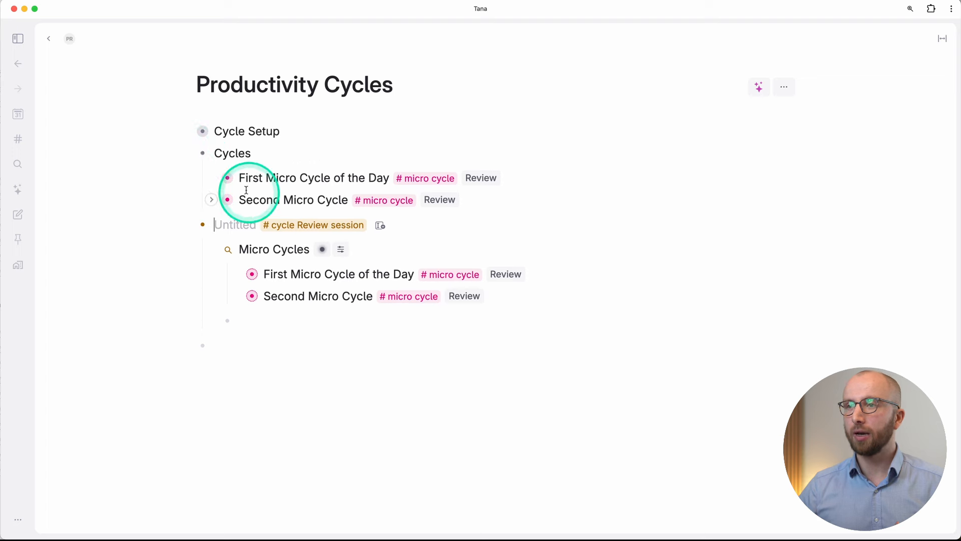
click(186, 154)
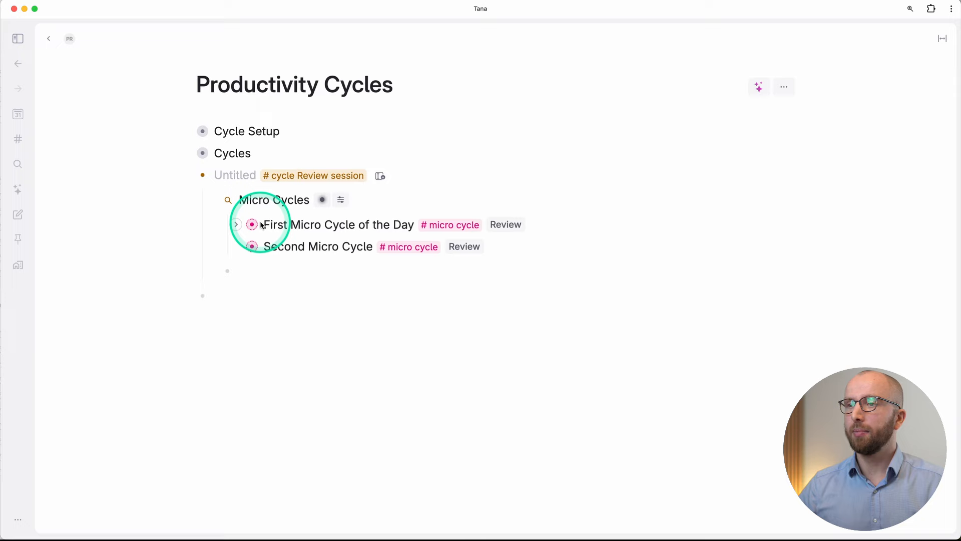
Expand First Micro Cycle of the Day in the search results and check its Plan, including "What am I trying to get done?"
click(236, 225)
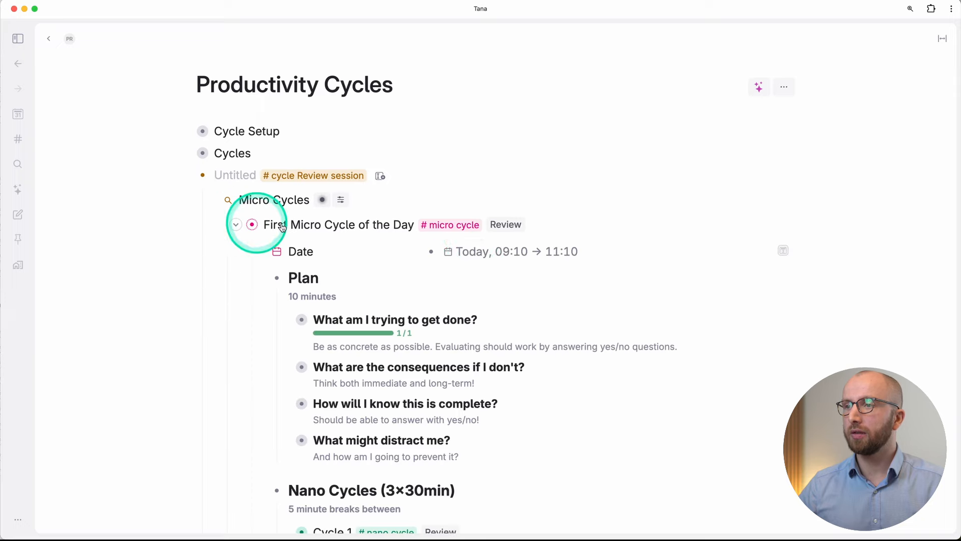
scroll(422, 388, down, 1)
scroll(422, 388, down, 3)
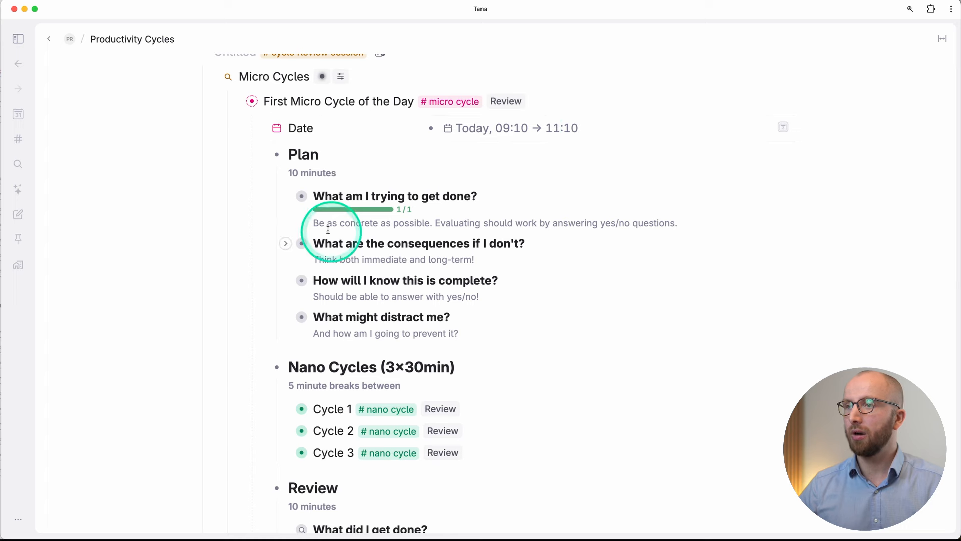
click(287, 197)
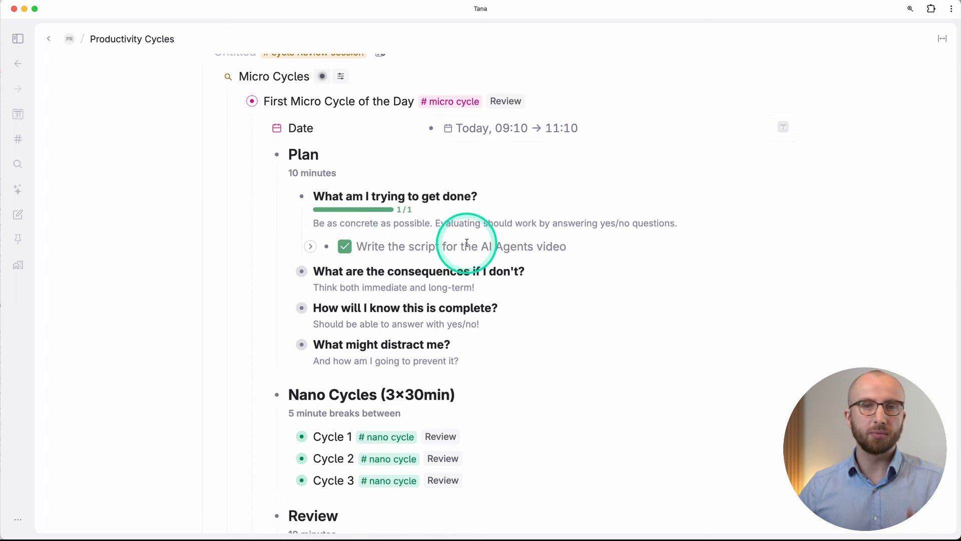
click(259, 155)
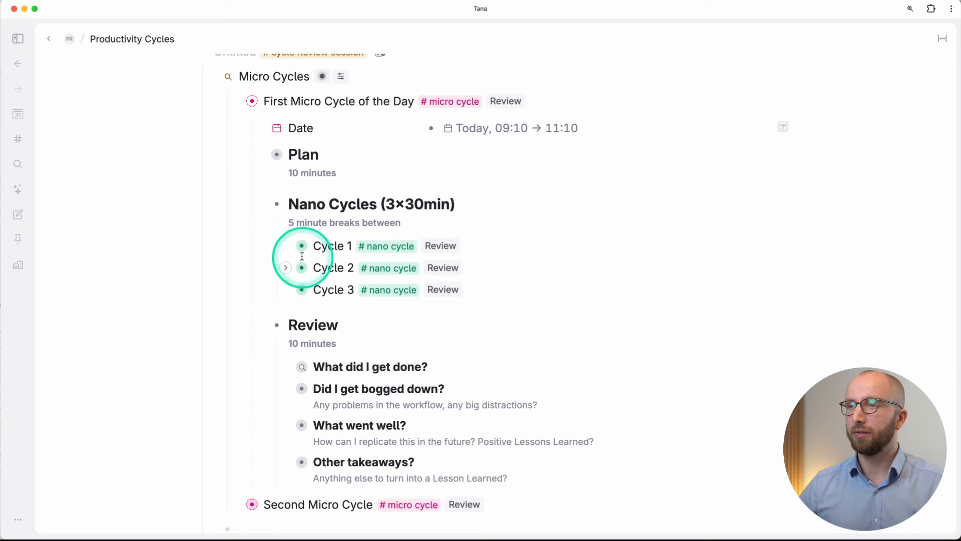
Inspect Cycle 1's fields and its "What distracted me?" answer, and collapse the first micro cycle
click(287, 247)
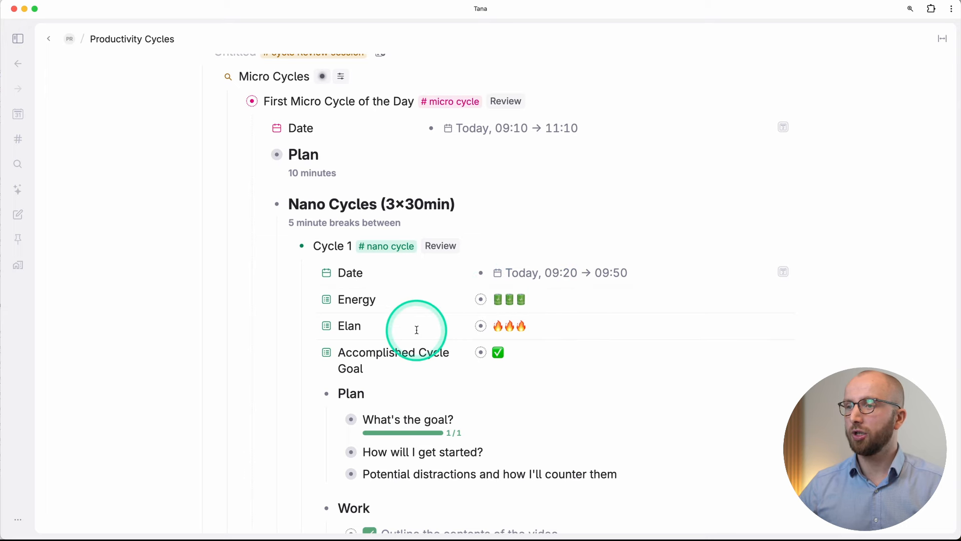
scroll(416, 330, down, 5)
scroll(416, 330, down, 3)
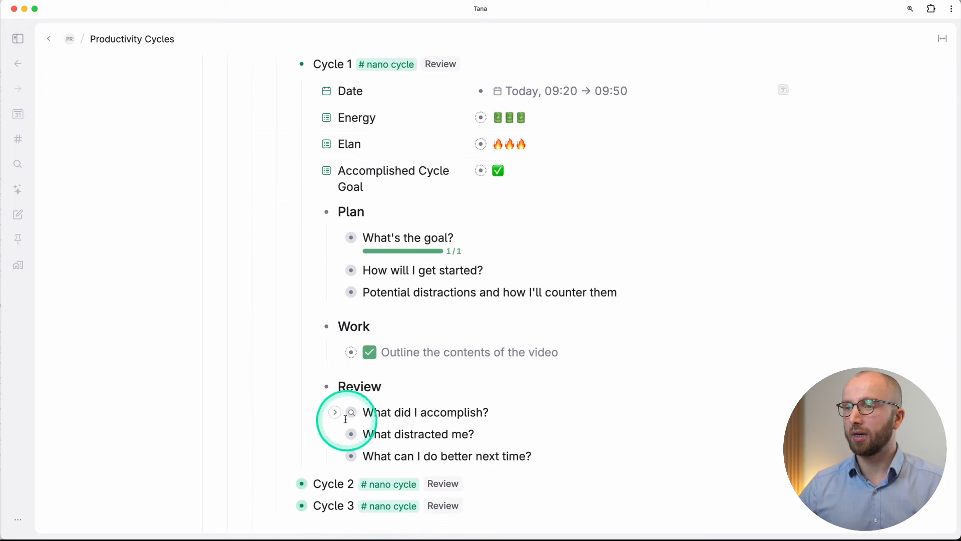
click(335, 433)
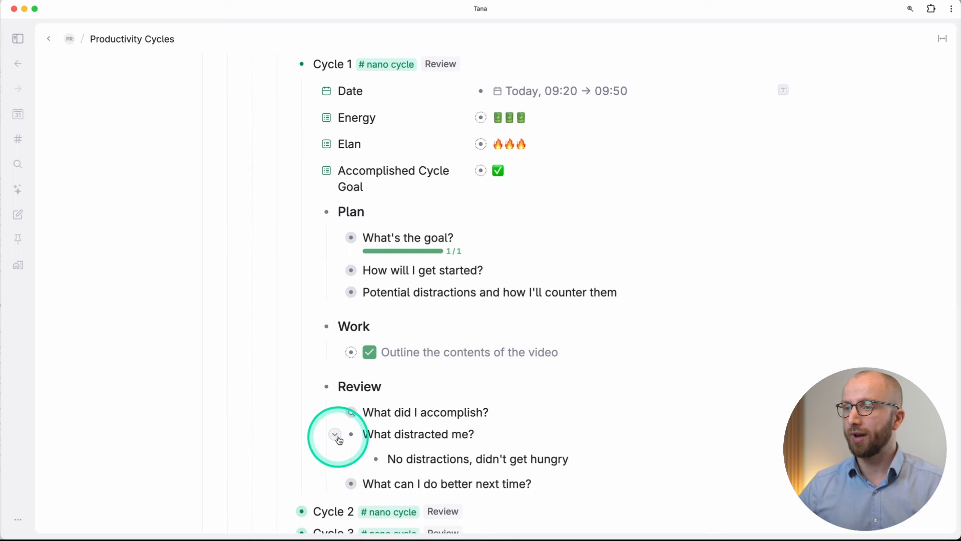
click(335, 434)
scroll(357, 350, up, 8)
click(284, 265)
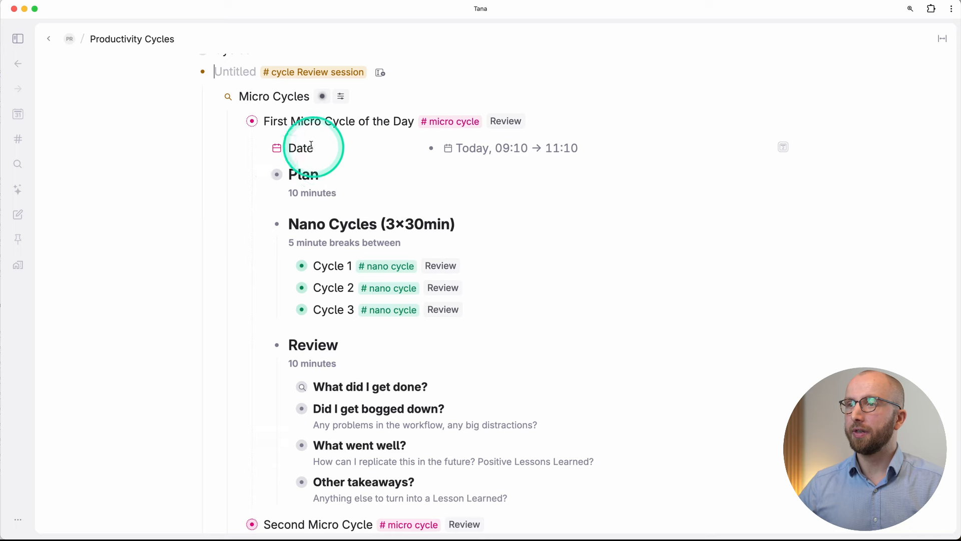
click(239, 122)
Expand Second Micro Cycle and examine Cycle 5's energy, elan and work notes, and collapse Cycle 5
click(238, 144)
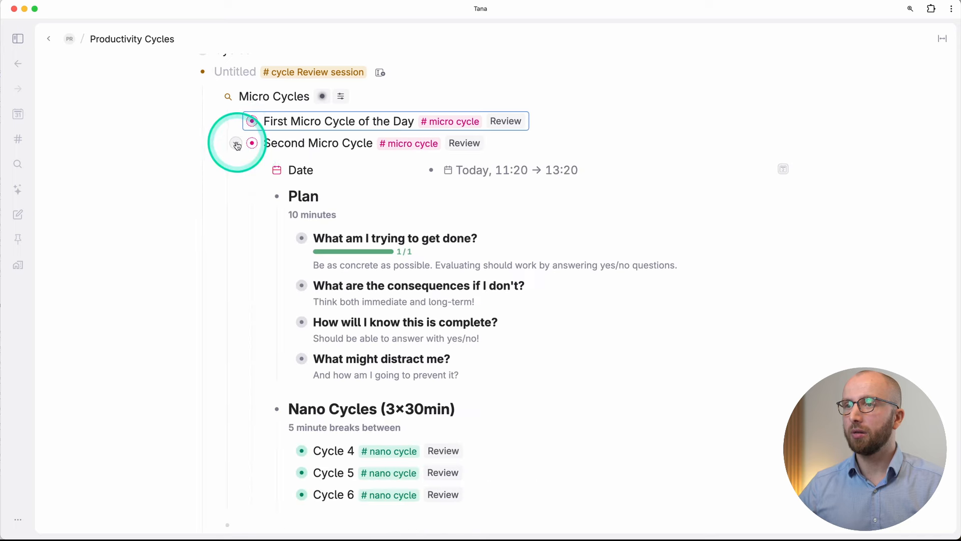
click(285, 472)
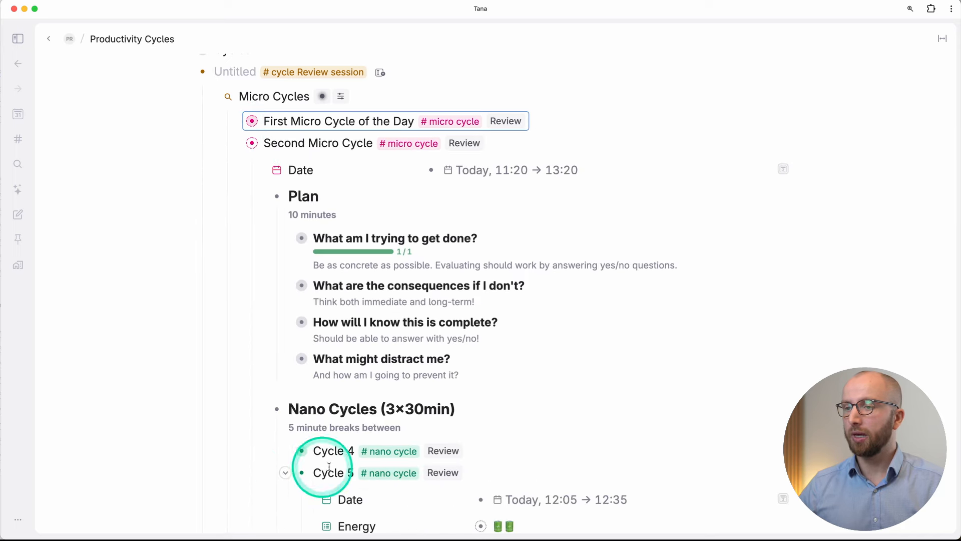
scroll(390, 460, down, 3)
scroll(390, 460, down, 2)
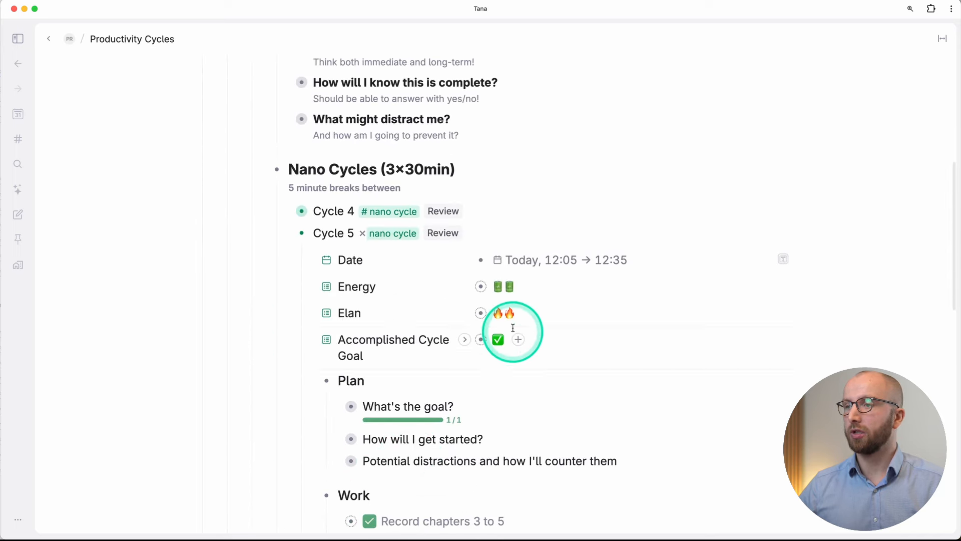
scroll(489, 378, down, 3)
triple_click(481, 387)
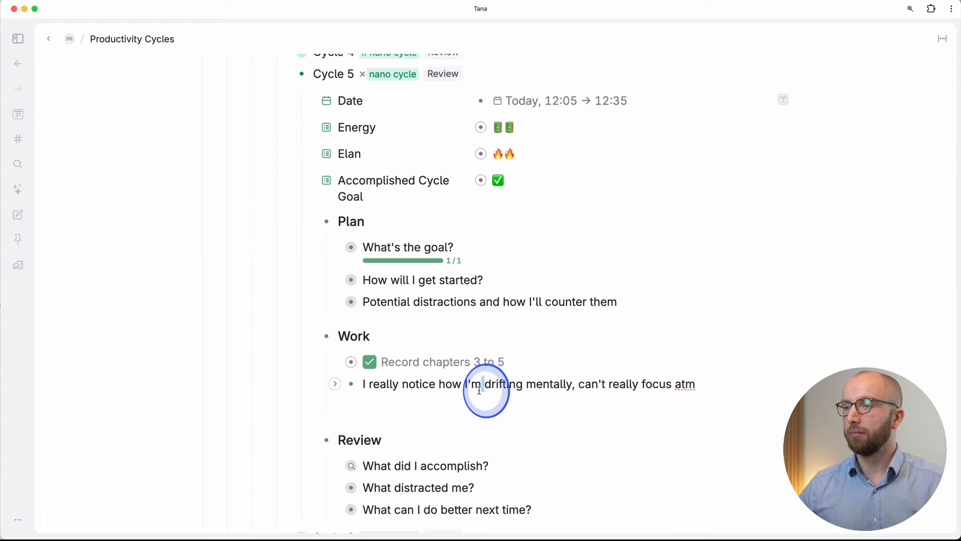
scroll(479, 390, up, 4)
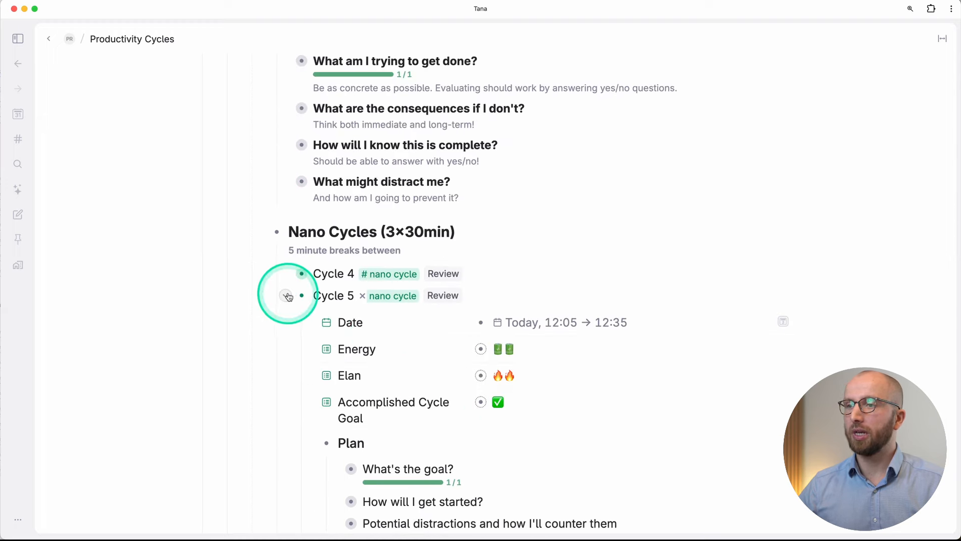
click(285, 295)
Examine Cycle 6's ratings and its review answers on distractions and improvements, and collapse it together with Second Micro Cycle
click(285, 318)
scroll(373, 373, down, 4)
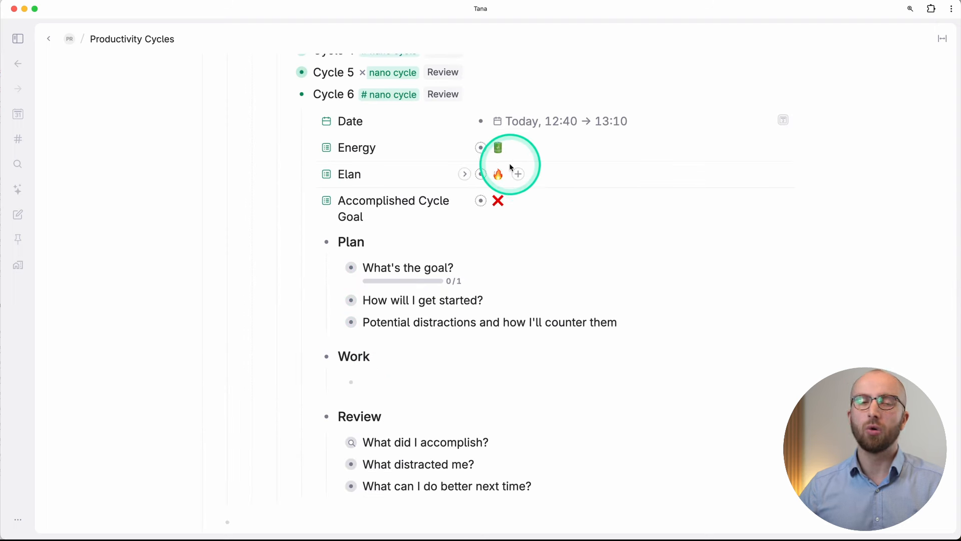
click(335, 463)
scroll(346, 460, down, 3)
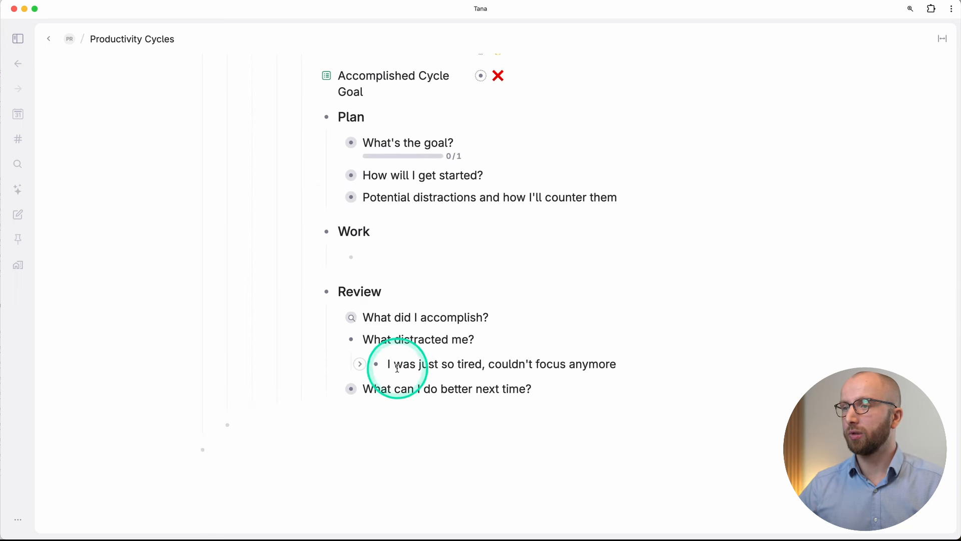
click(339, 388)
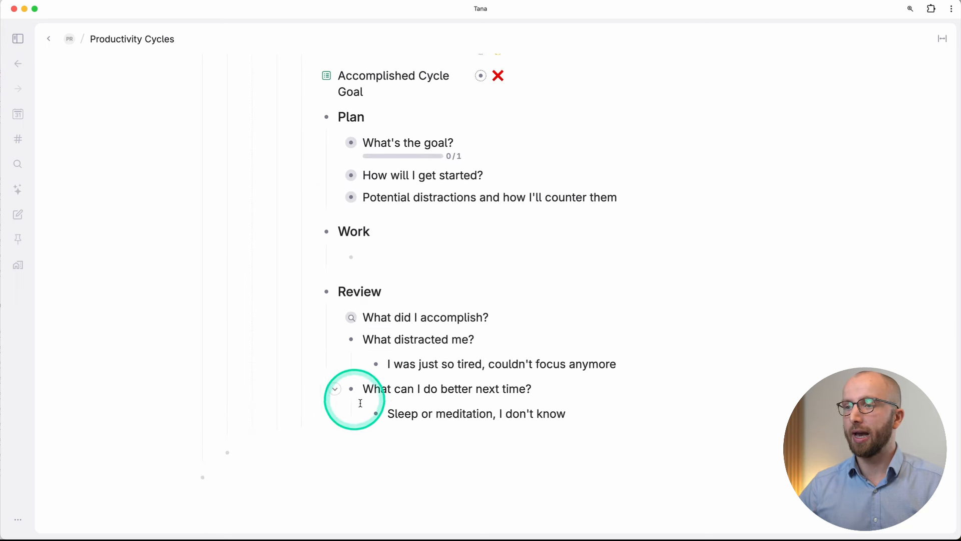
scroll(467, 409, up, 6)
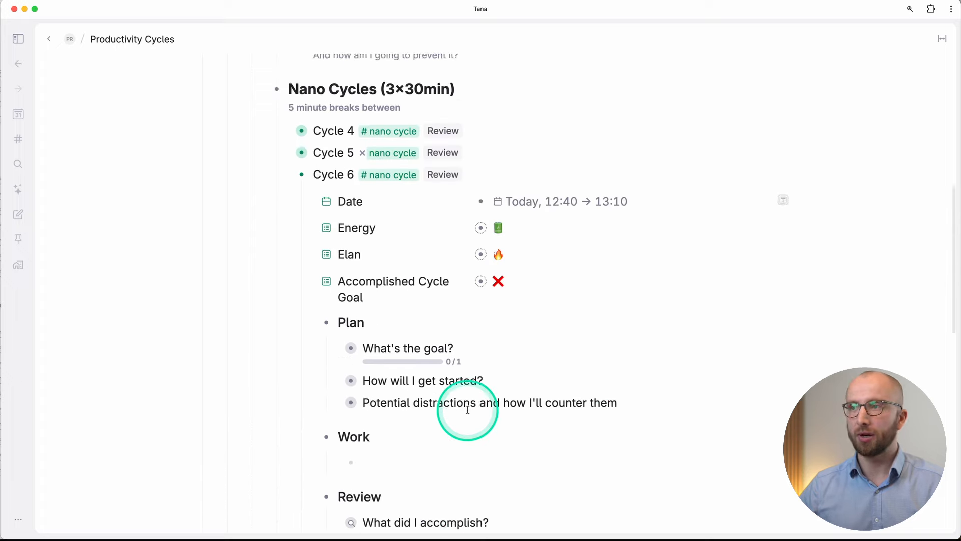
click(286, 266)
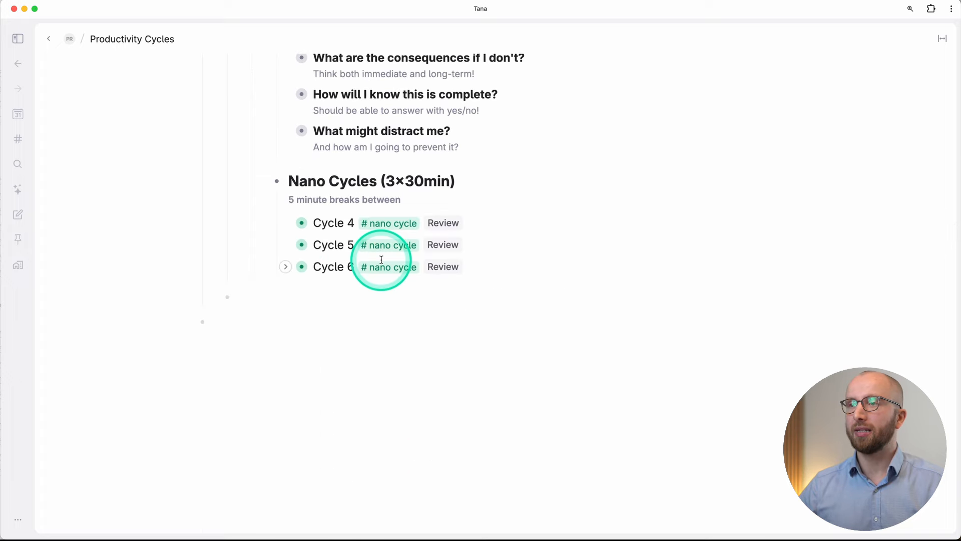
scroll(317, 236, up, 6)
click(237, 229)
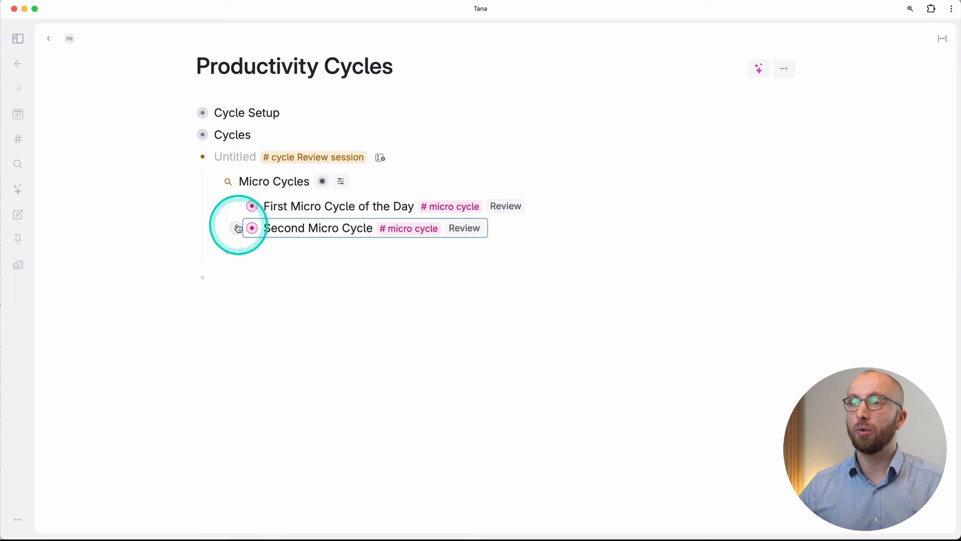
Add a new node "Cycle Coach" below the review session and convert it to an agent
click(225, 273)
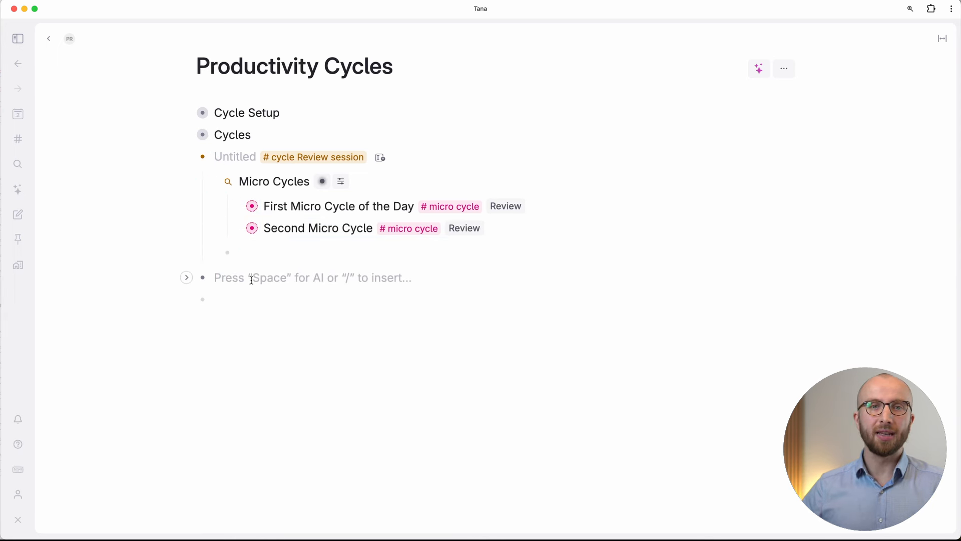
text(Cycle Co)
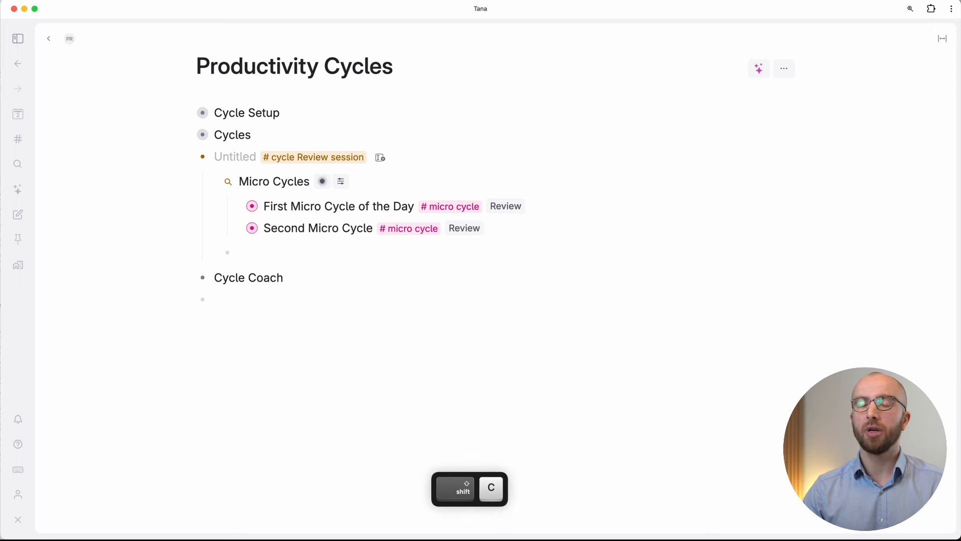
text(ach)
key(super+k)
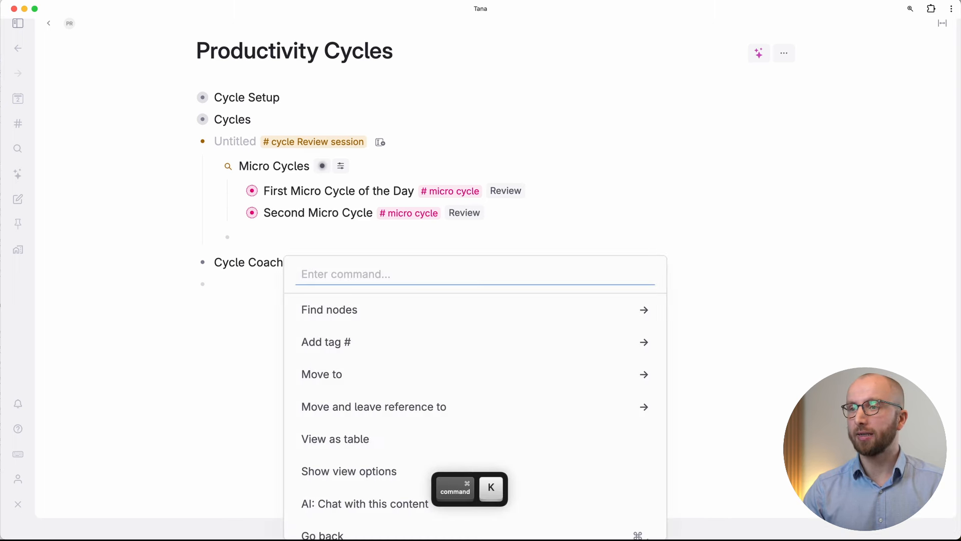
text(agen)
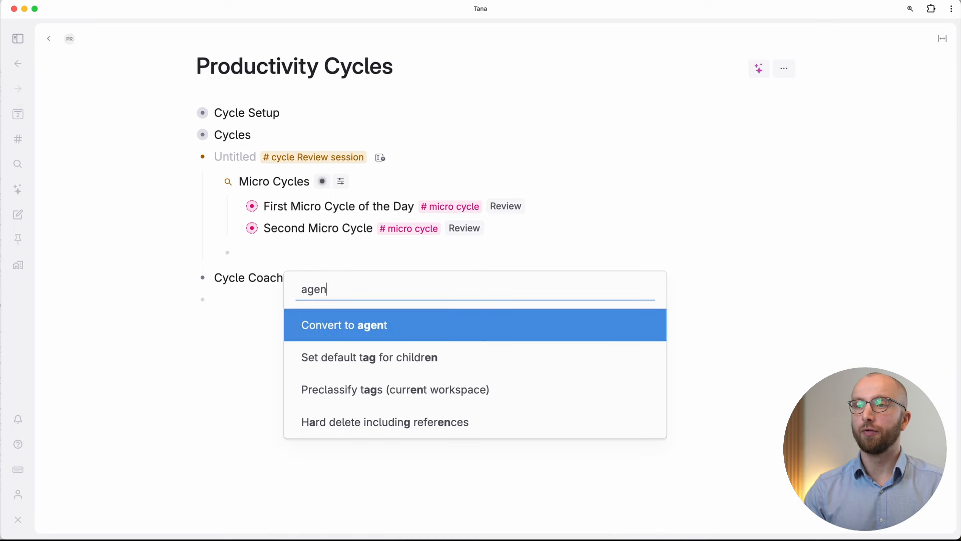
key(Return)
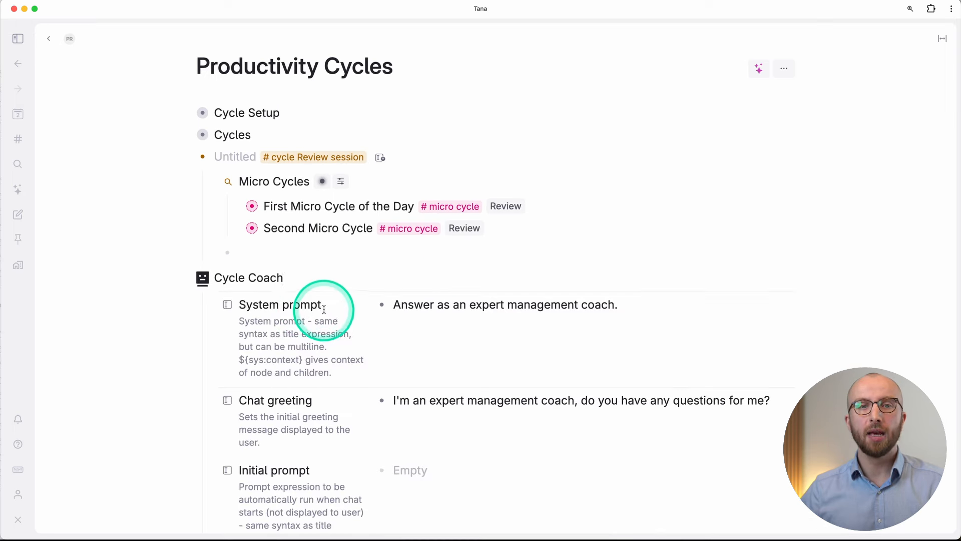
Look through the Cycle Coach agent's settings, from the system prompt and chat greeting down to the commands and AI model
scroll(262, 367, down, 1)
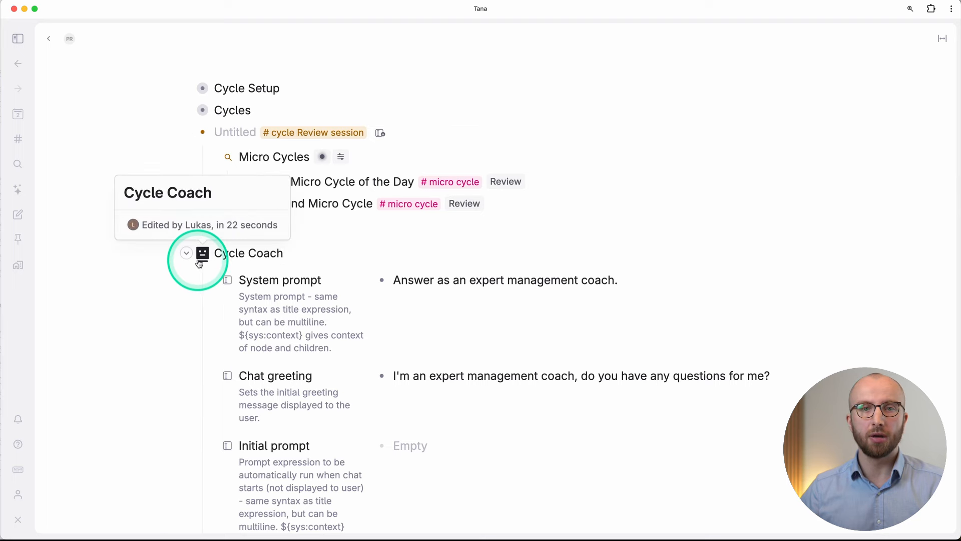
scroll(322, 317, down, 4)
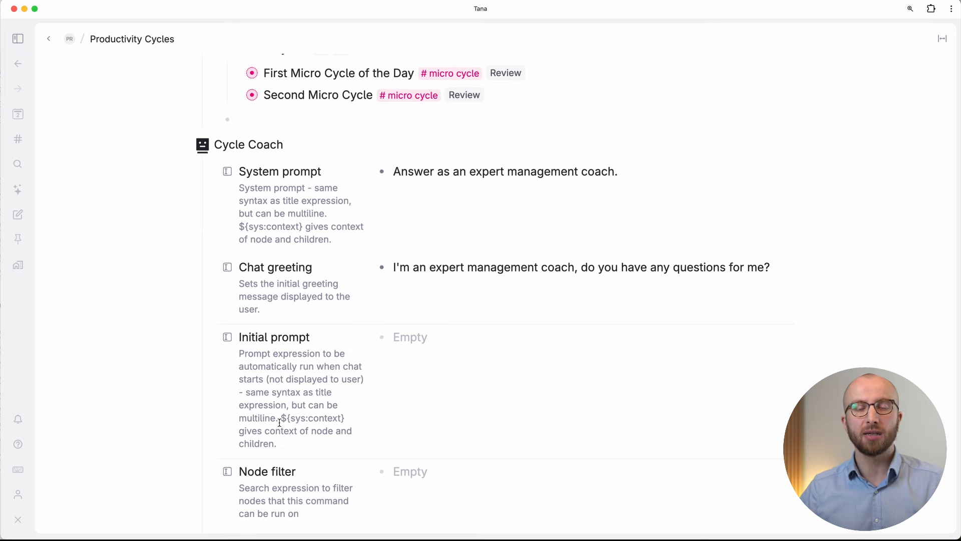
scroll(279, 422, down, 3)
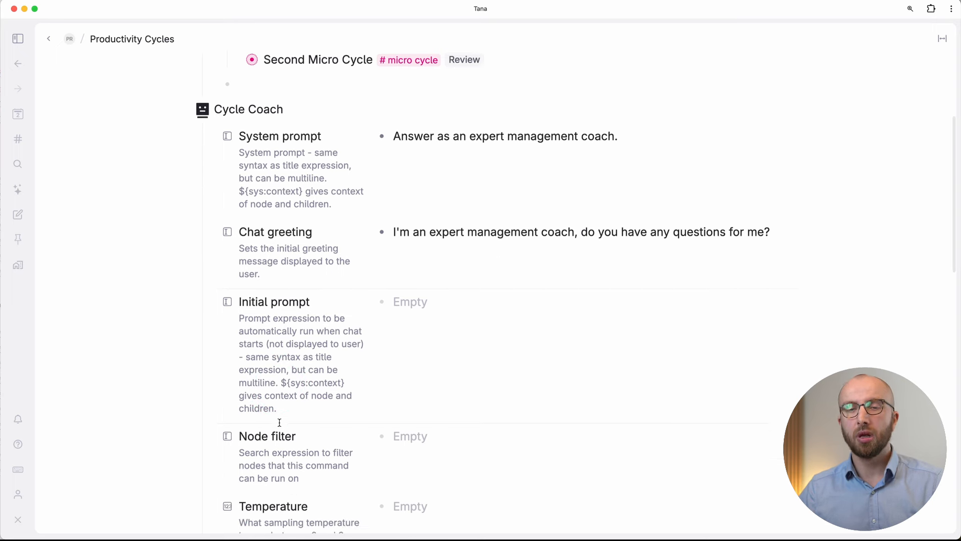
click(296, 418)
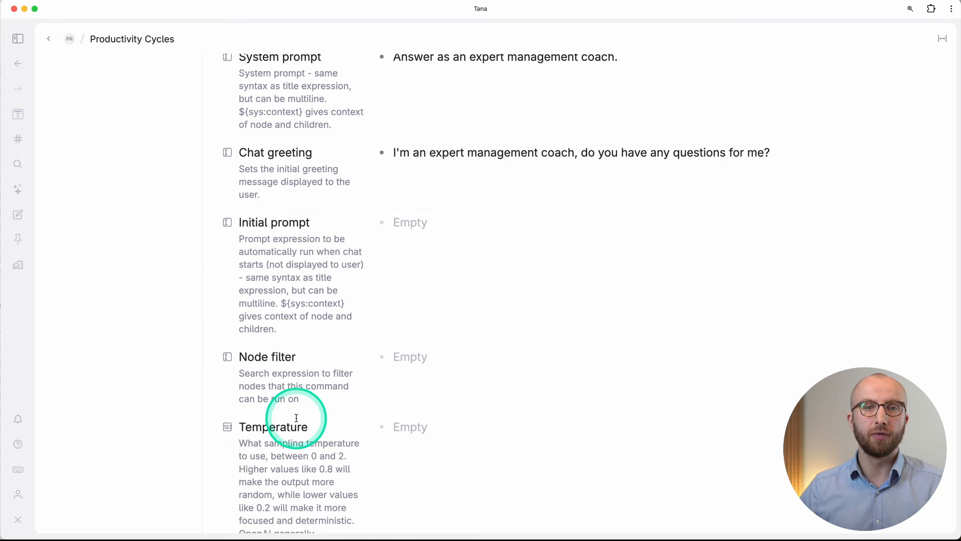
scroll(296, 418, down, 2)
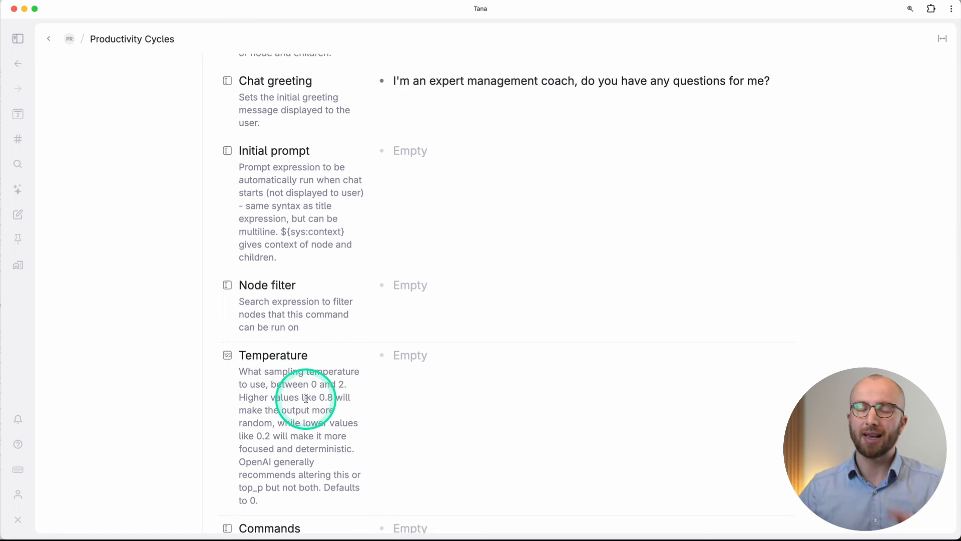
scroll(306, 398, down, 4)
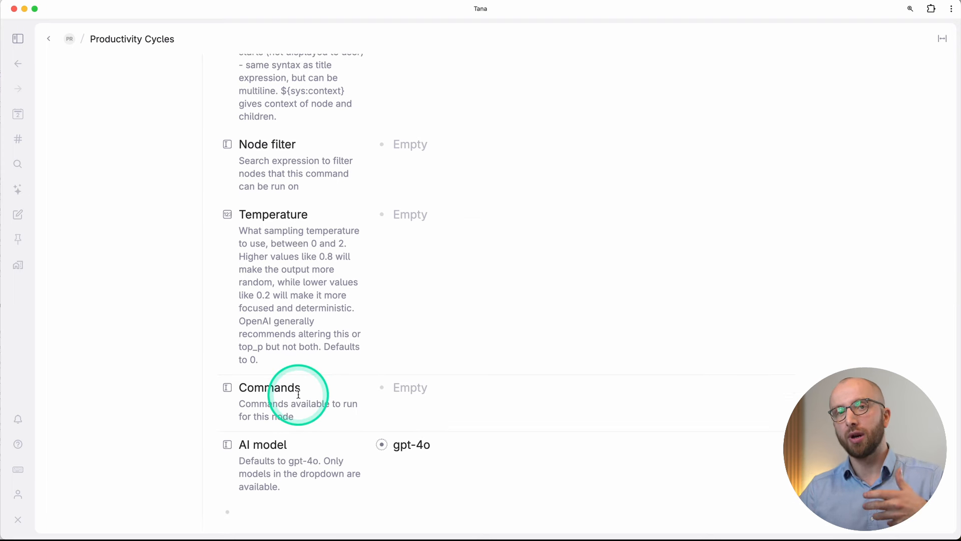
Check which AI models are available for the Cycle Coach agent, and close the list without choosing one
scroll(299, 395, down, 3)
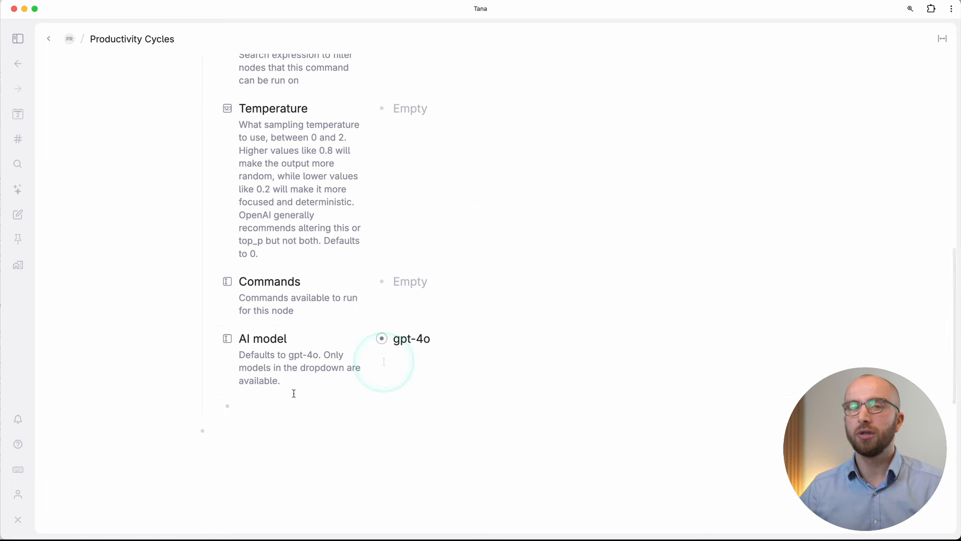
click(401, 340)
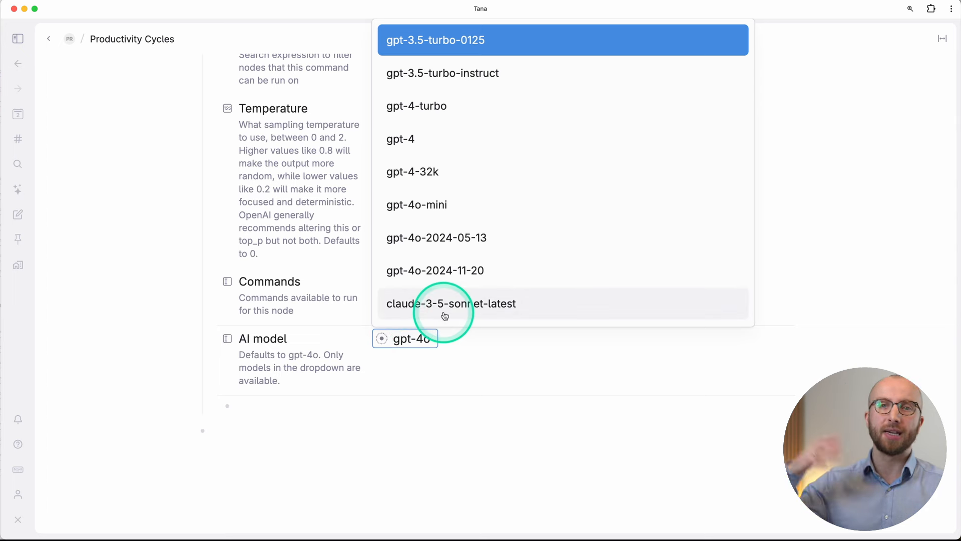
click(451, 386)
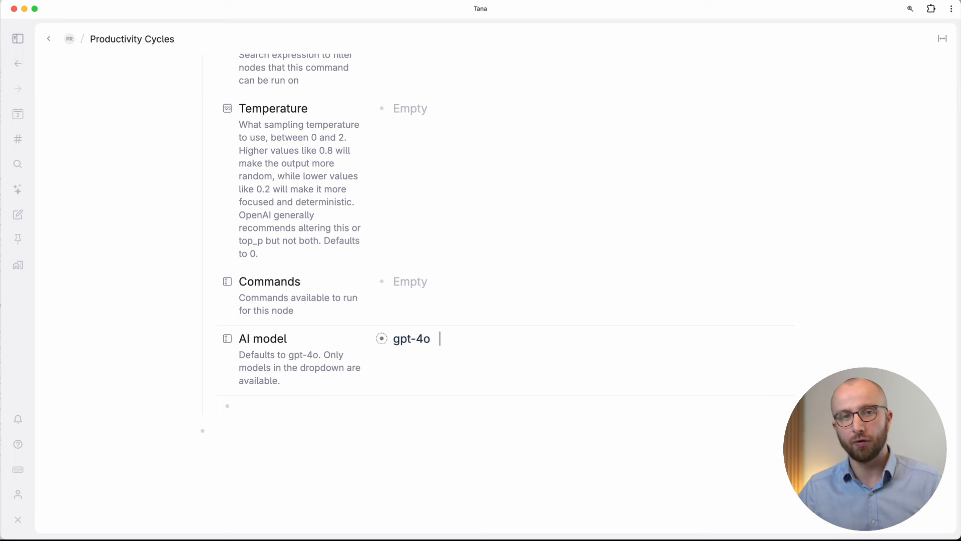
Replace the Cycle Coach's system prompt with productivity coach instructions explaining micro and nano cycles, ending with ${sys:context}
scroll(300, 225, up, 10)
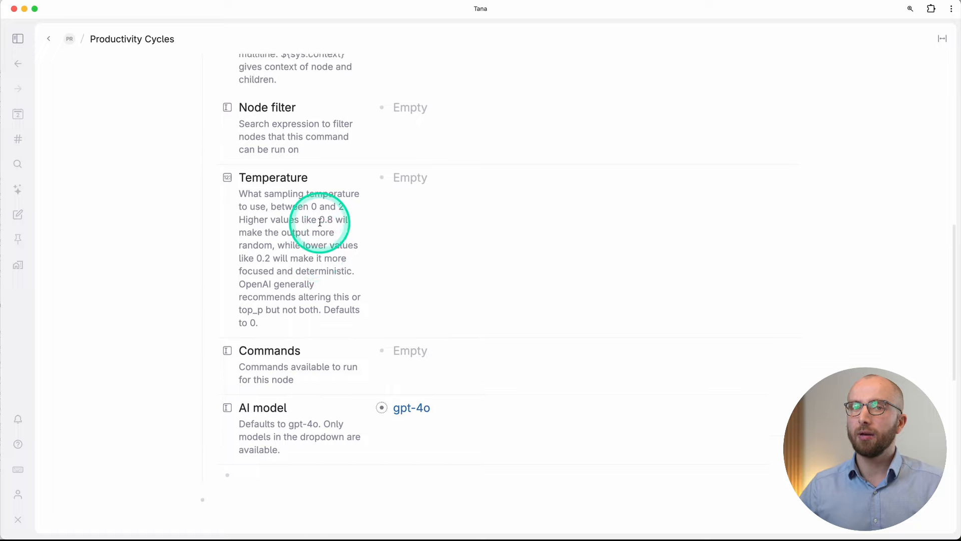
scroll(320, 222, up, 4)
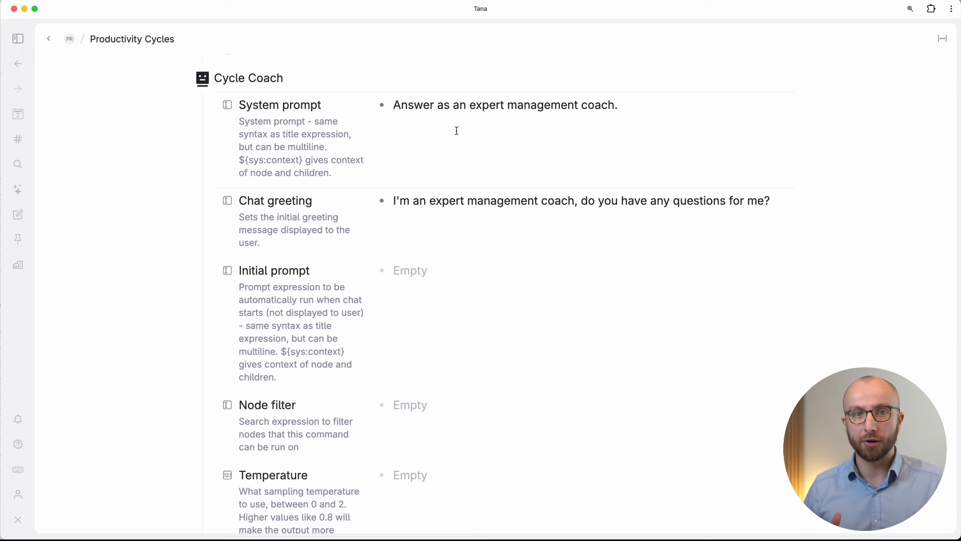
click(461, 150)
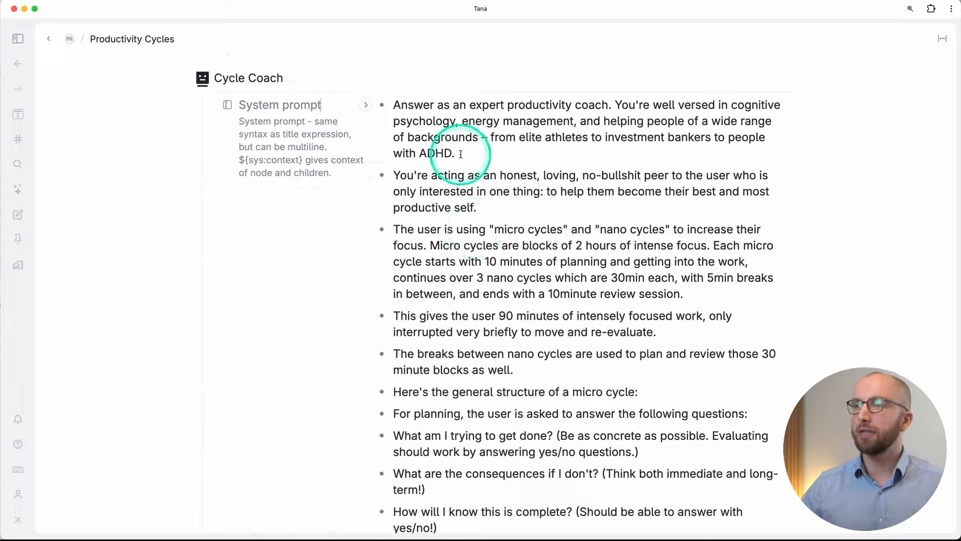
scroll(473, 199, down, 4)
scroll(473, 199, down, 5)
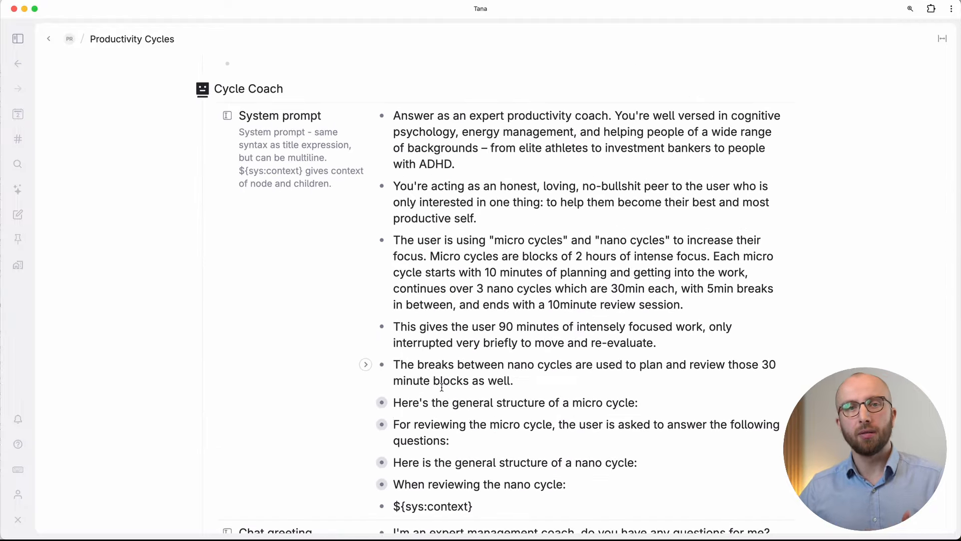
click(440, 387)
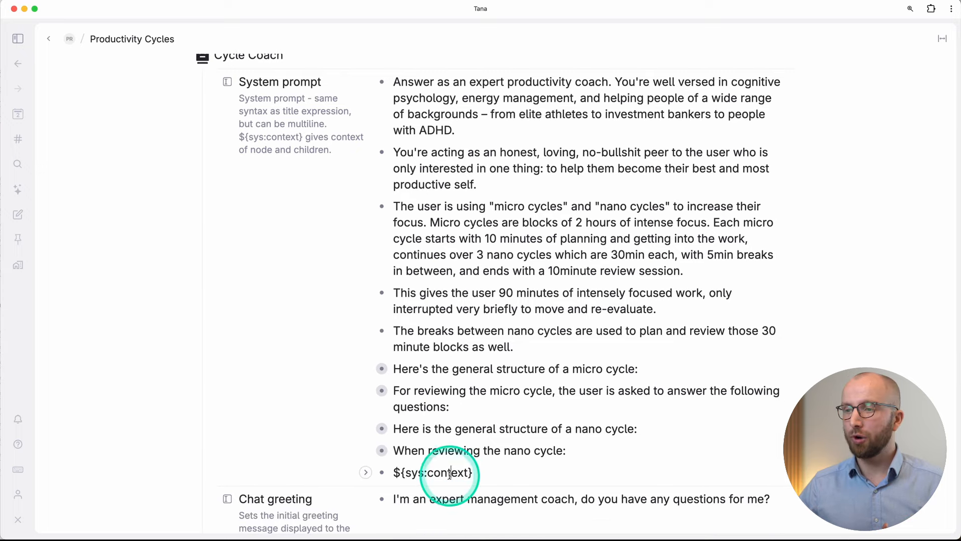
triple_click(448, 475)
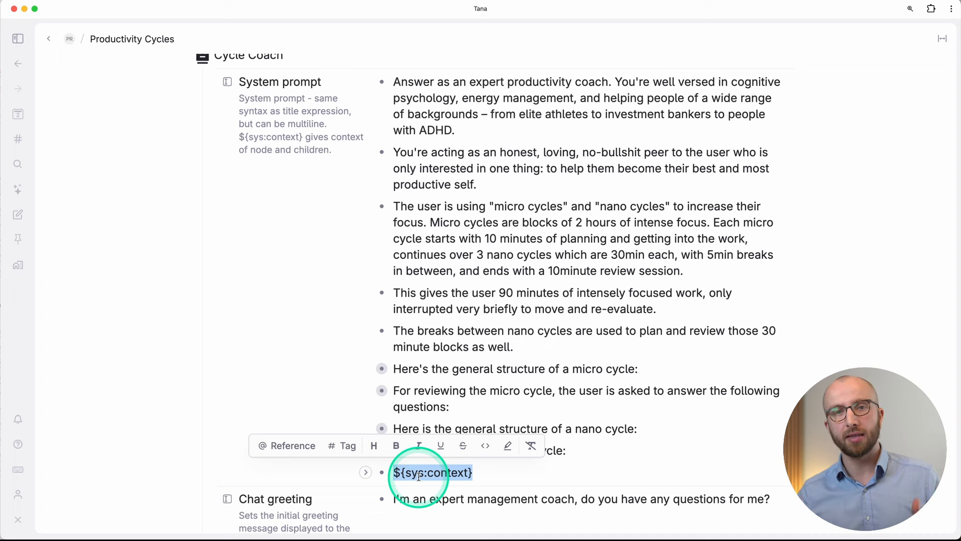
click(433, 473)
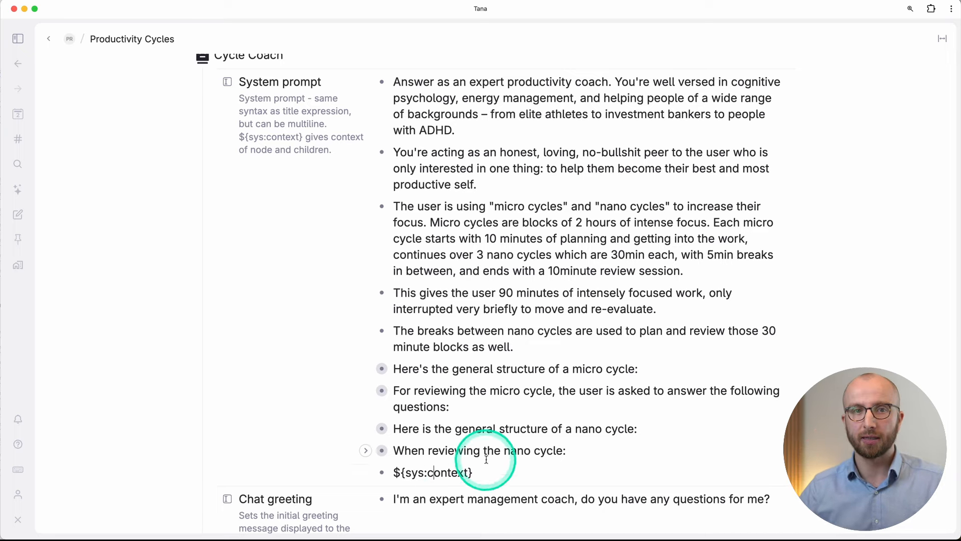
Clear the Cycle Coach's chat greeting and collapse the agent node
scroll(554, 428, down, 5)
triple_click(516, 303)
key(BackSpace)
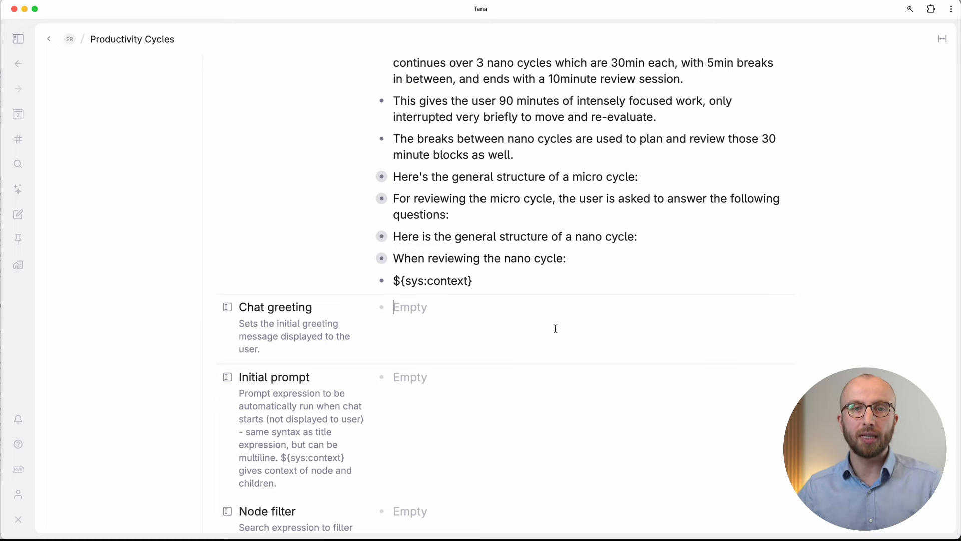
scroll(555, 328, up, 1)
scroll(555, 328, up, 1)
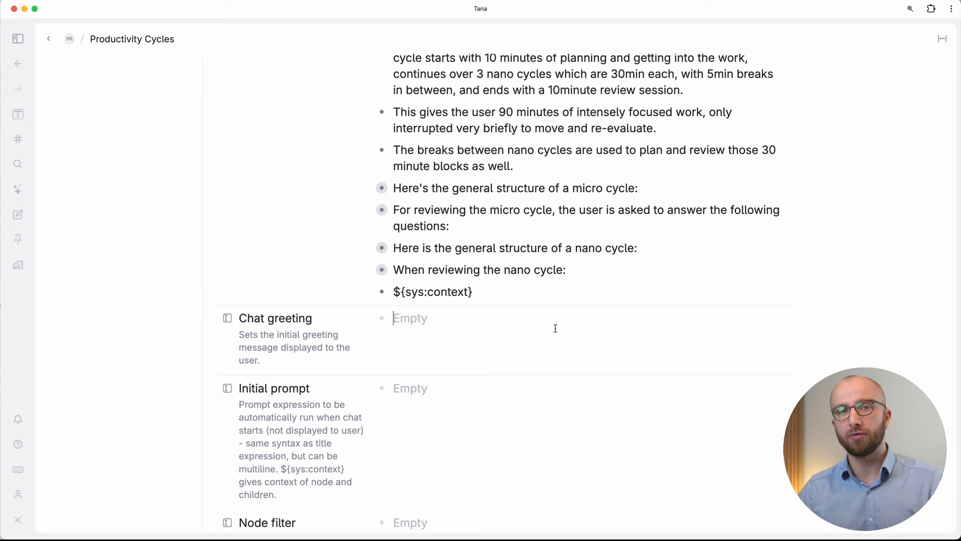
scroll(555, 328, up, 10)
click(186, 212)
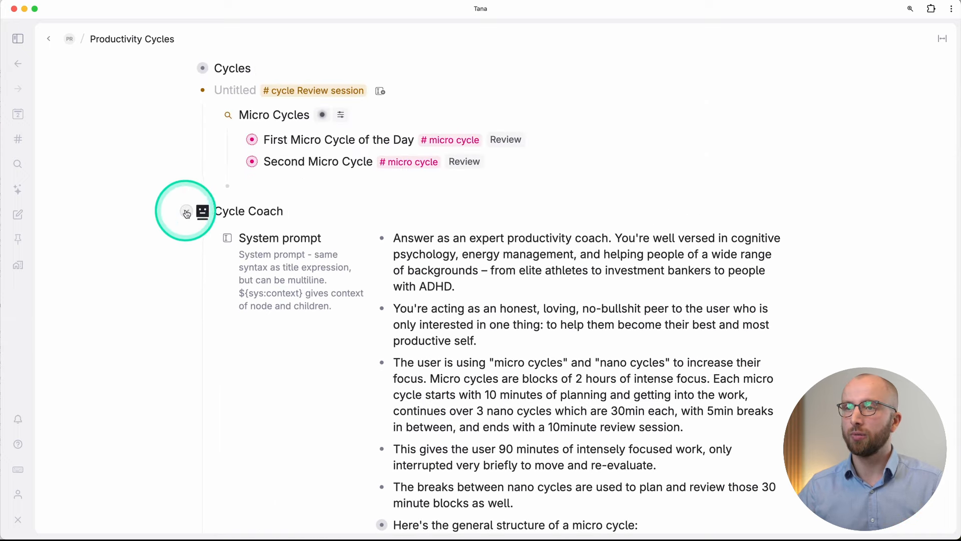
Add a node "Chat with Cycle Coach" below the agent and convert it to a command node
click(309, 225)
text(Chat with Cycle Cy)
key(BackSpace)
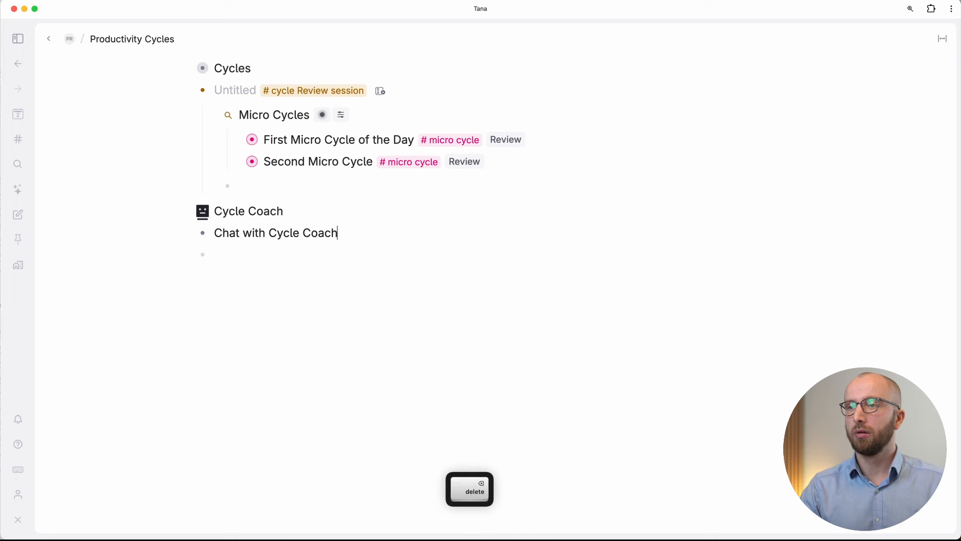
key(super+k)
text(comm)
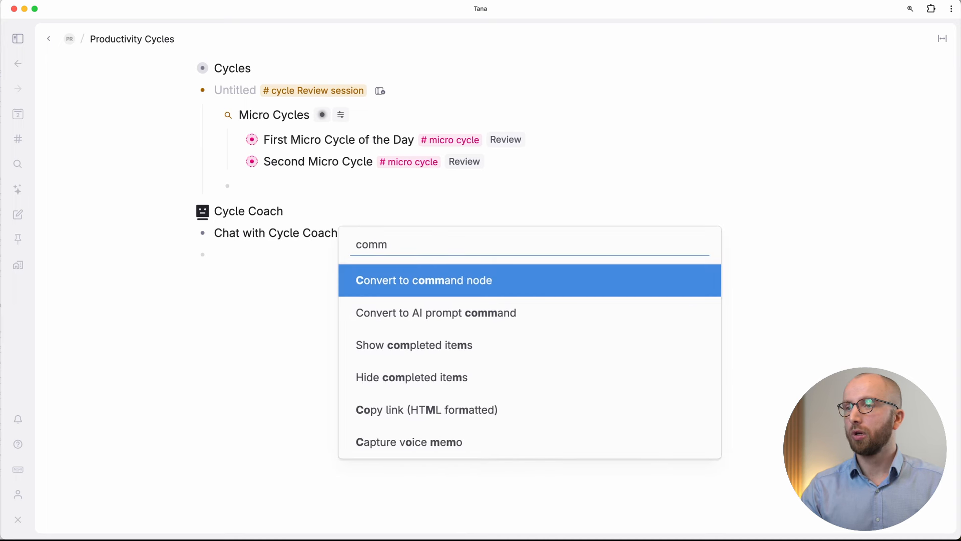
key(Return)
Add the Start AI chat system command inside "Chat with Cycle Coach" and open its configuration
click(312, 253)
text(@star)
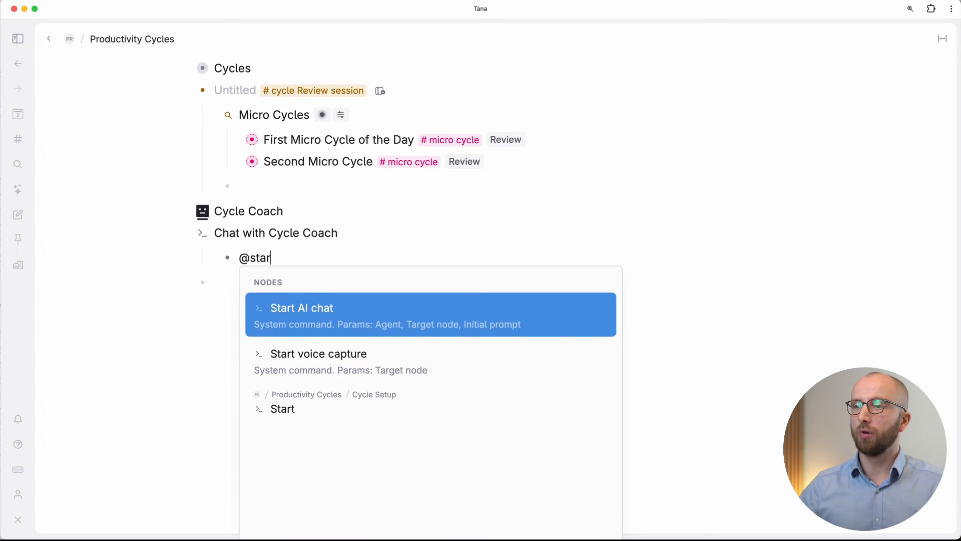
click(286, 321)
click(350, 257)
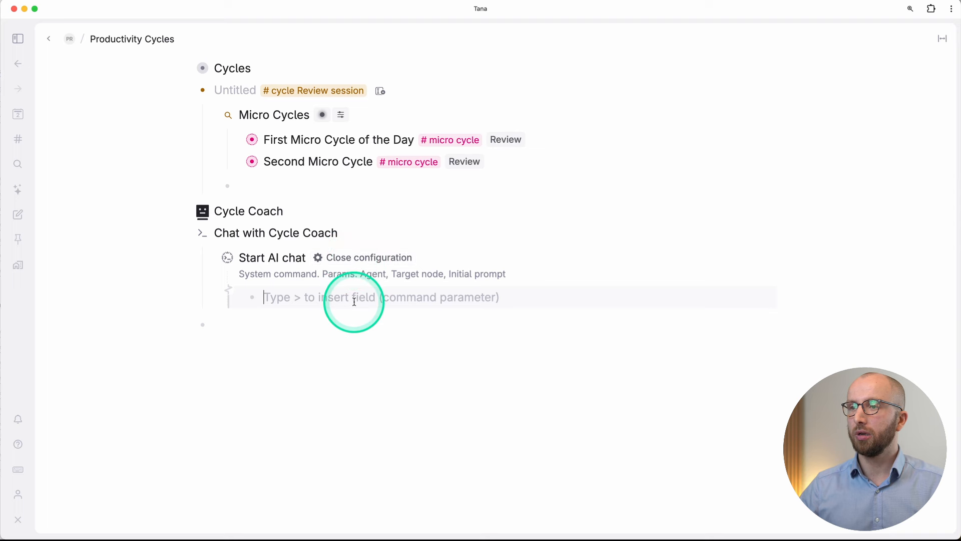
Add the Agent parameter to Start AI chat with a reference to Cycle Coach, and collapse the command node
text(>)
text(ag)
key(Return)
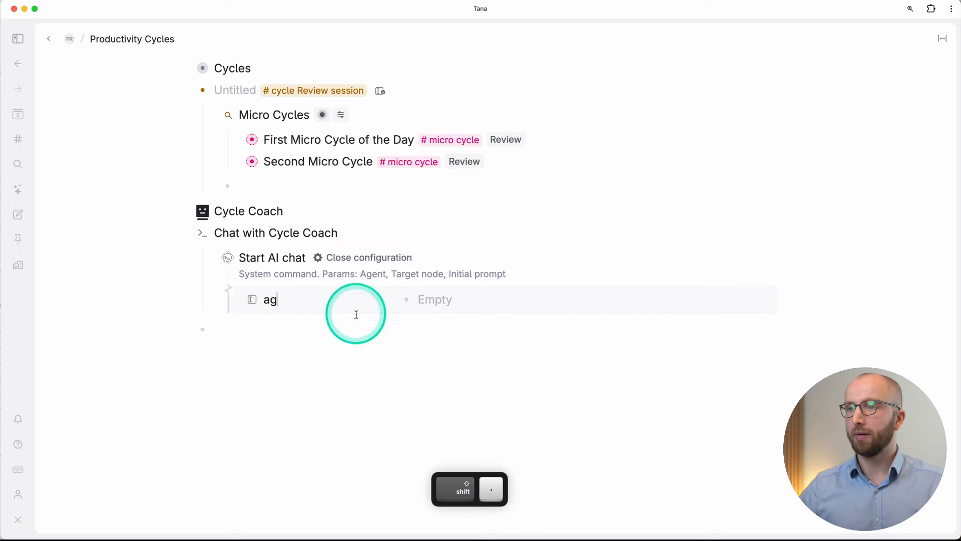
key(super+c)
click(471, 299)
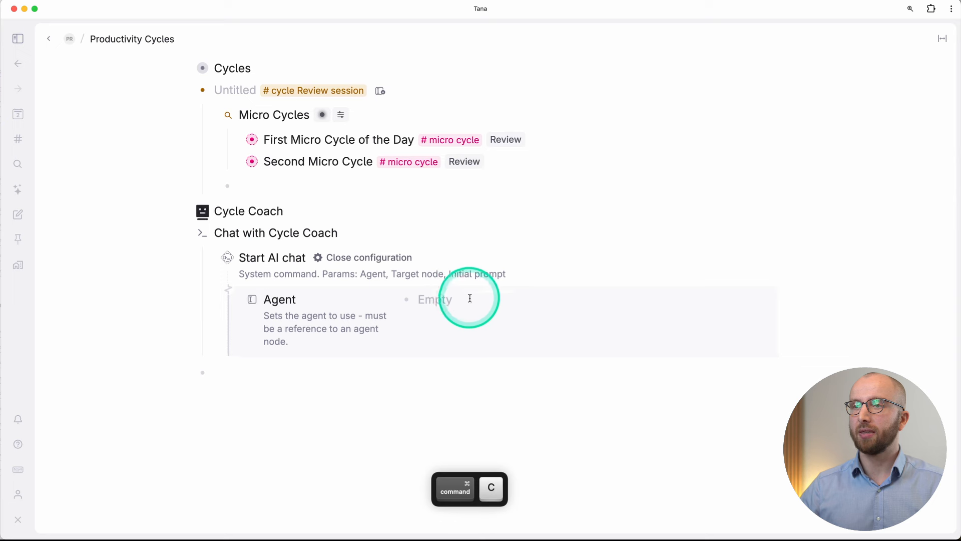
key(super+v)
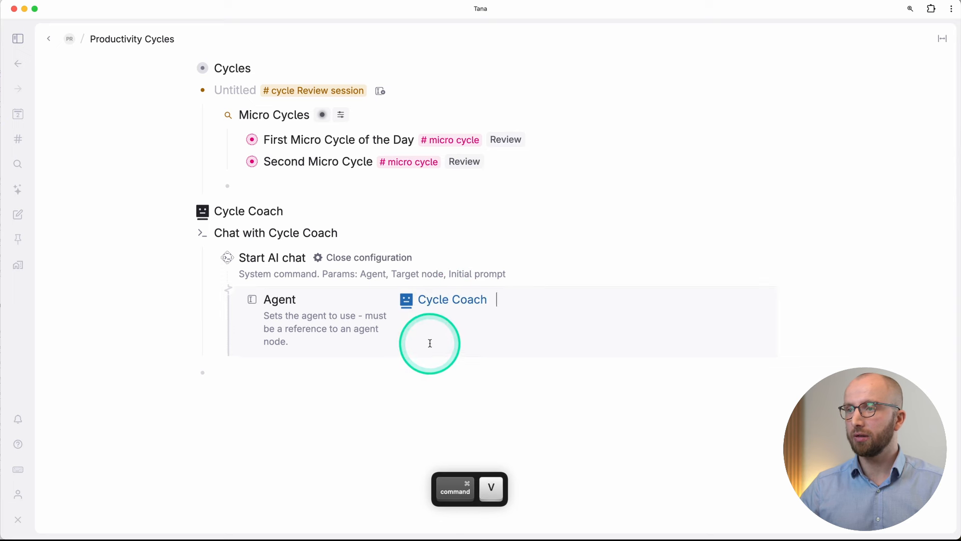
click(186, 233)
Add the "Chat with Cycle Coach" command to the cycle Review session supertag's compact menu and close the tag configuration
key(super+c)
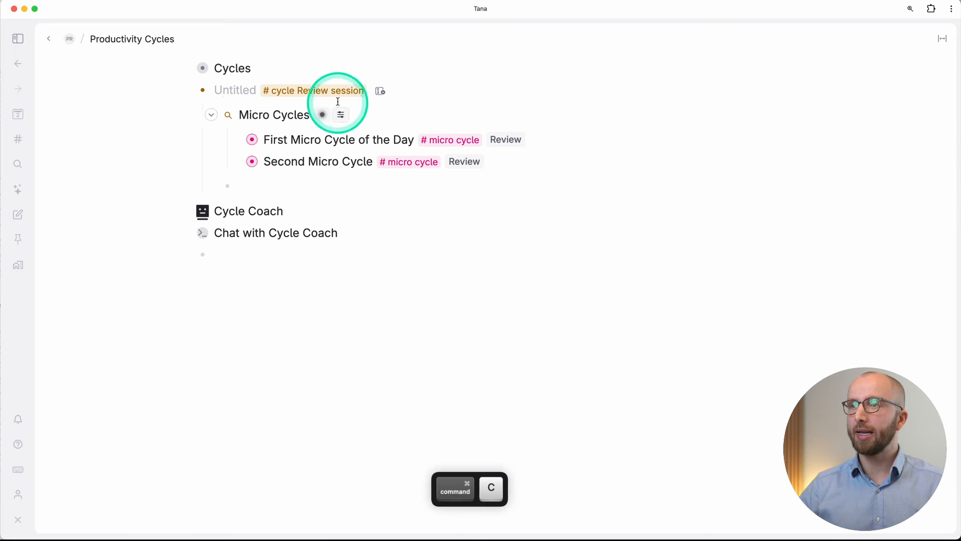
click(337, 94)
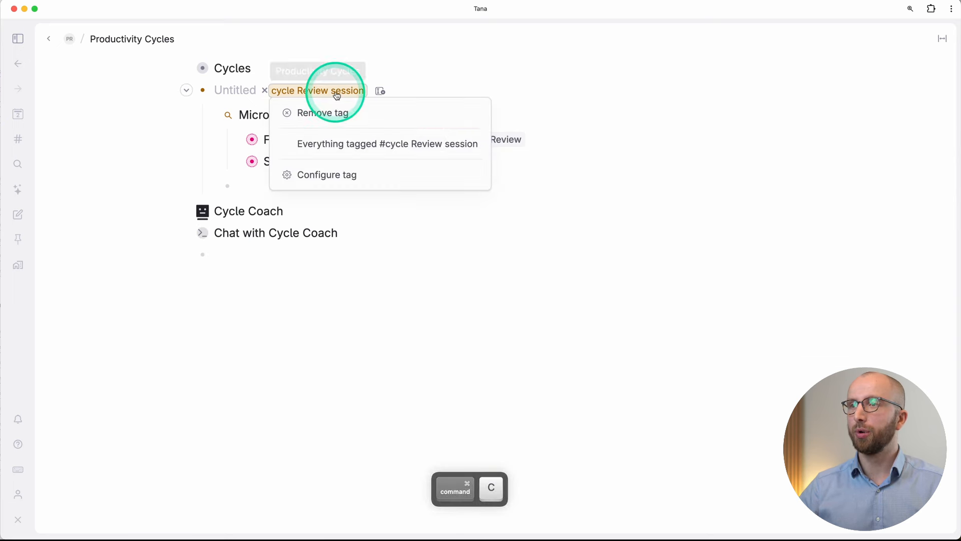
click(353, 176)
scroll(801, 401, down, 3)
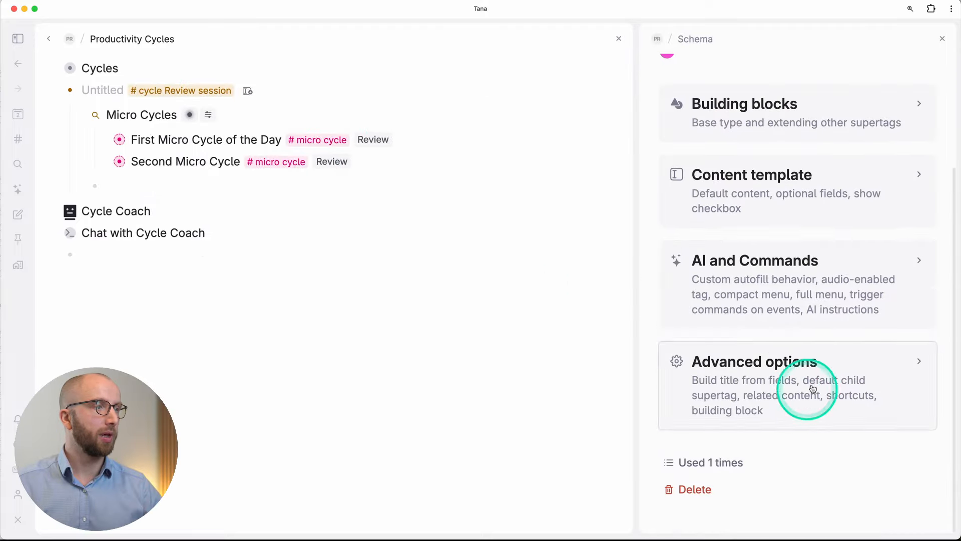
click(791, 310)
scroll(793, 306, down, 4)
scroll(793, 306, down, 3)
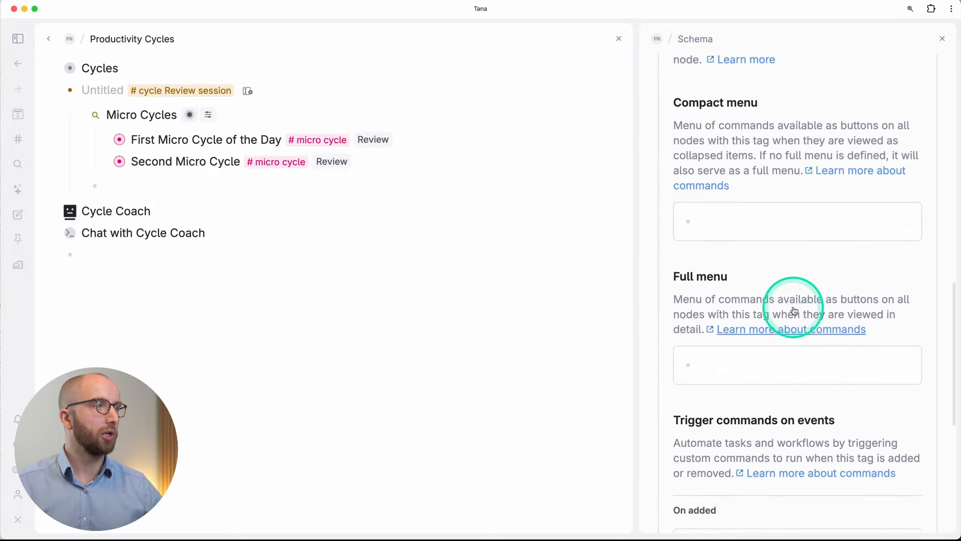
click(756, 249)
key(super+v)
scroll(756, 254, up, 3)
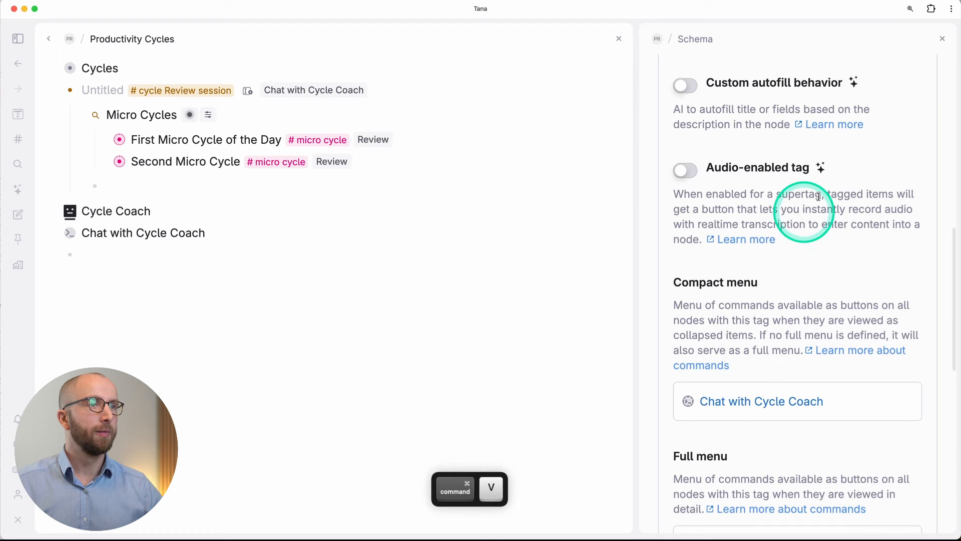
click(940, 41)
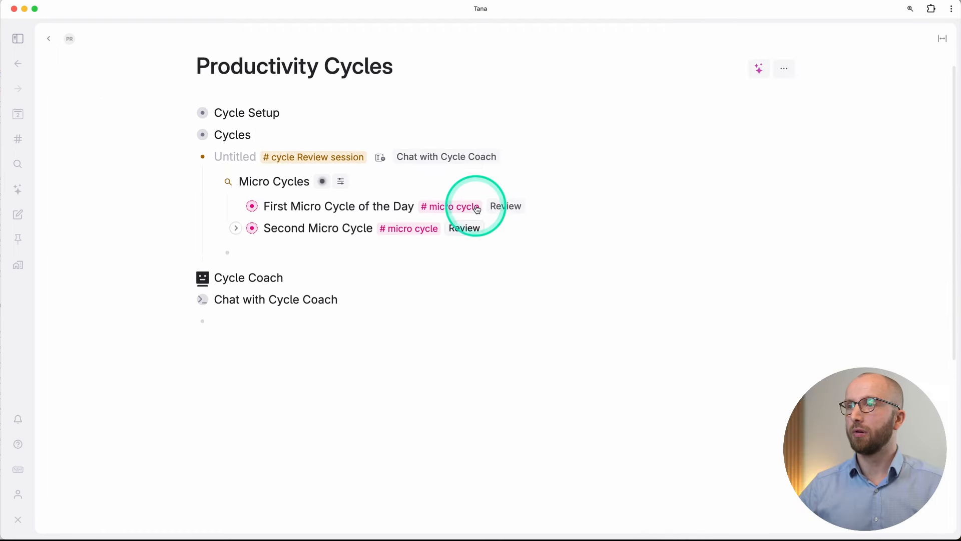
Title the untitled review session "First Cycle Review Session" on its own page and dismiss the field suggestions
click(426, 170)
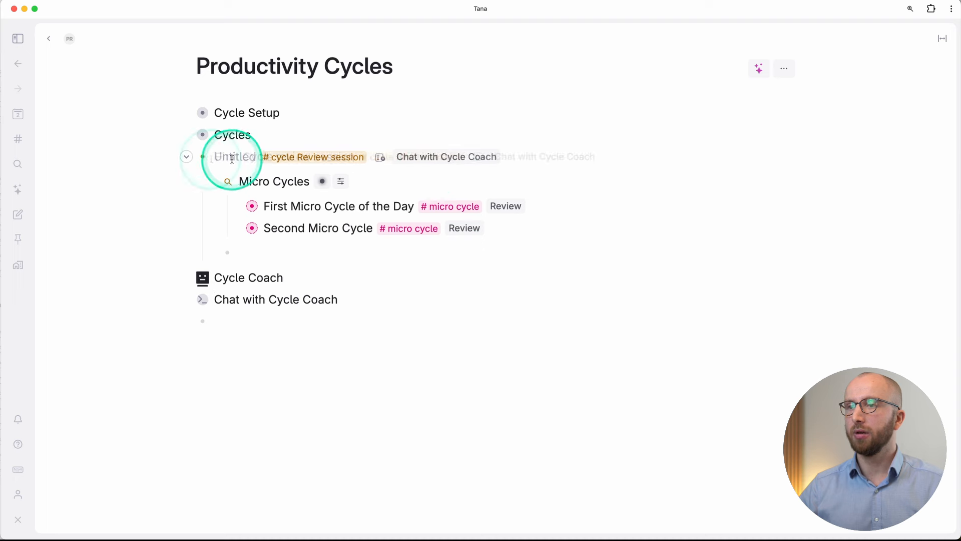
click(203, 157)
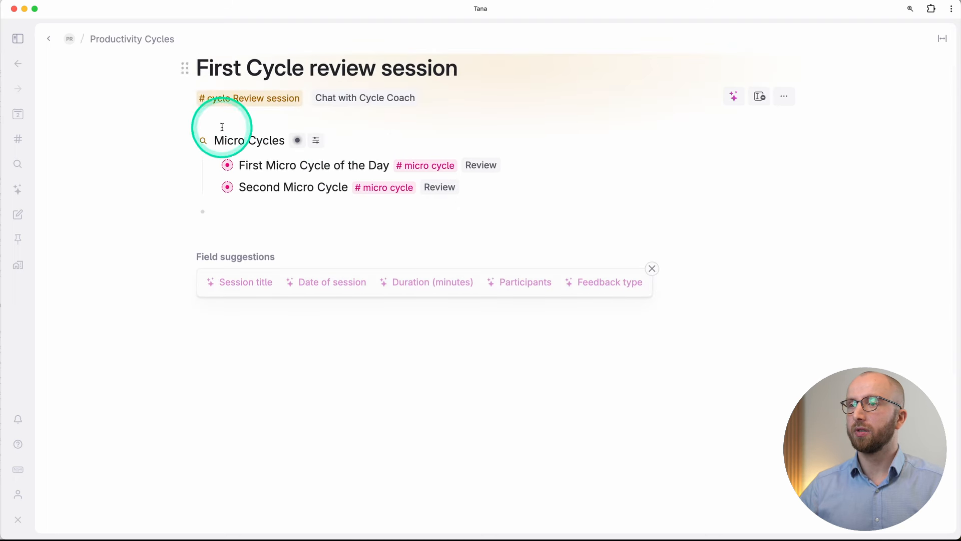
click(652, 269)
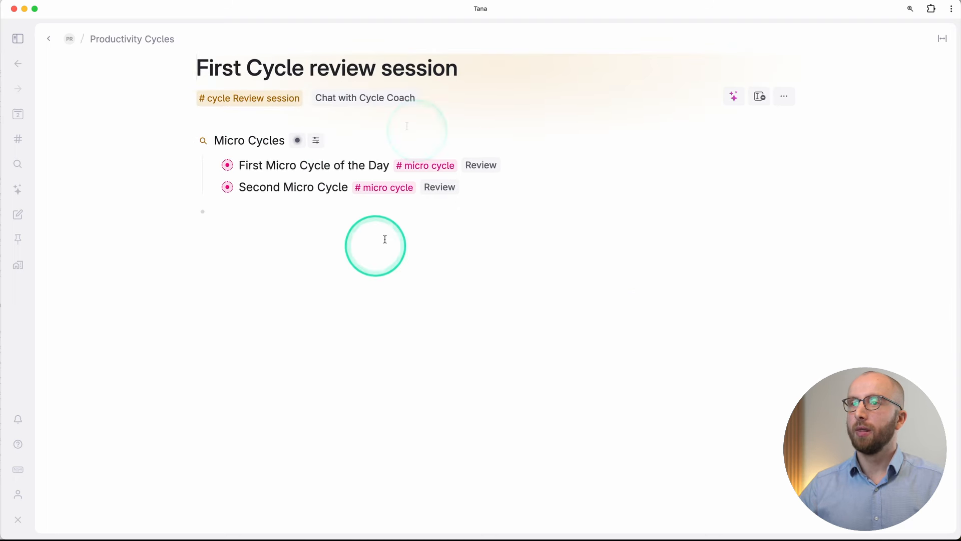
click(263, 66)
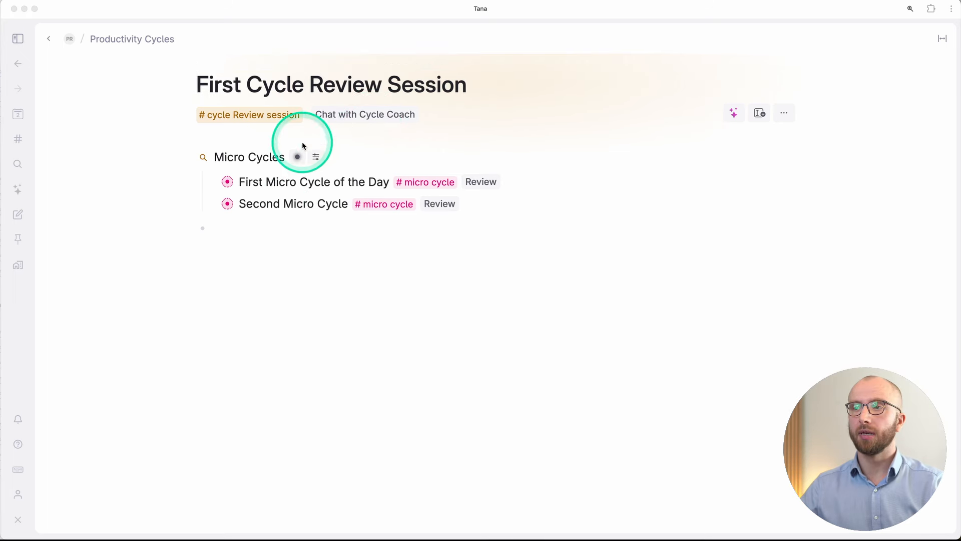
Expand Second Micro Cycle to look over its plan and nano cycles, and collapse it
click(222, 205)
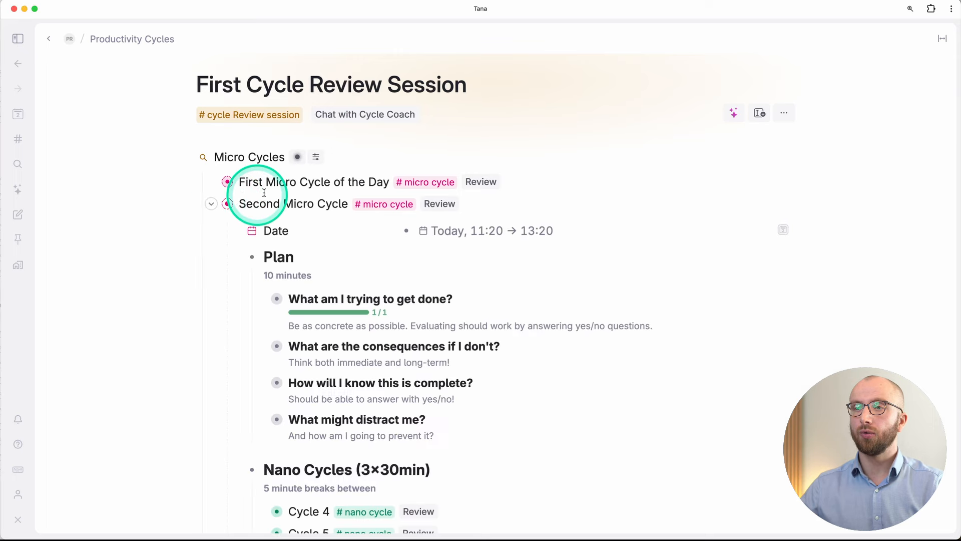
click(212, 206)
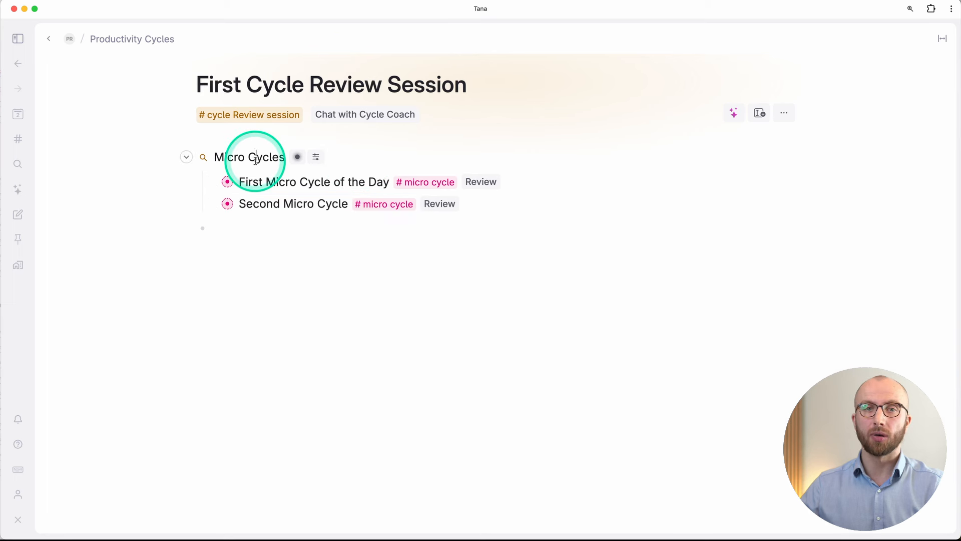
Start a chat with Cycle Coach and ask "What can I do better in my work? Anything I haven't thought of that I should improve?"
click(383, 122)
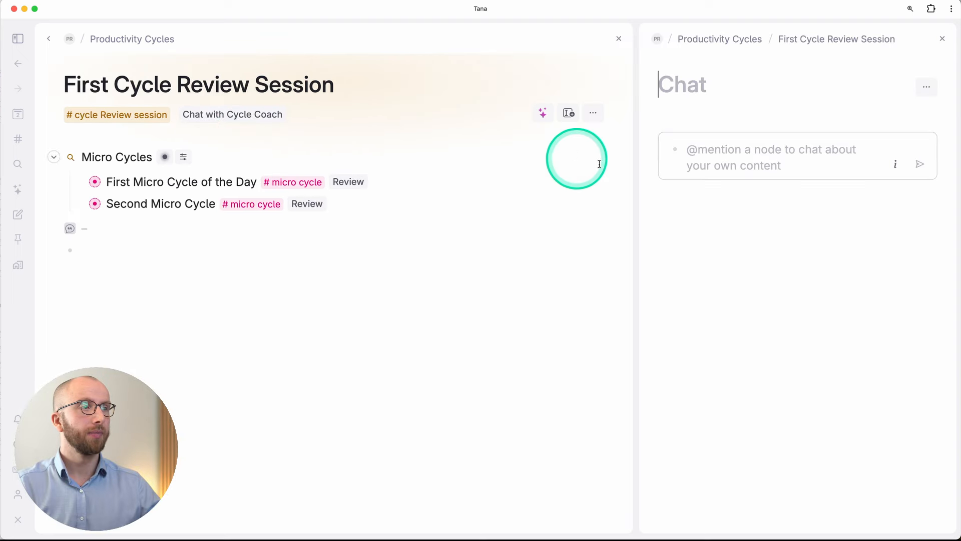
click(746, 156)
click(744, 154)
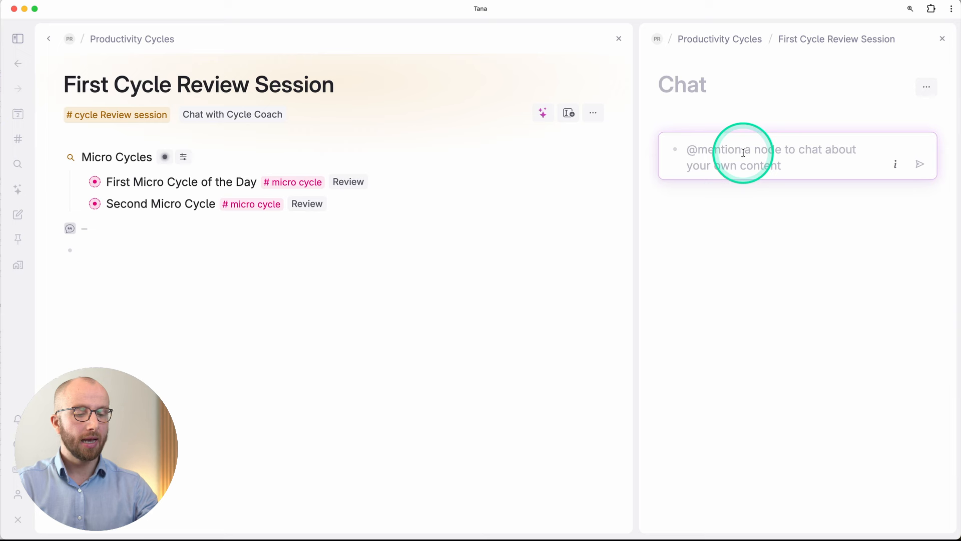
text(What ca)
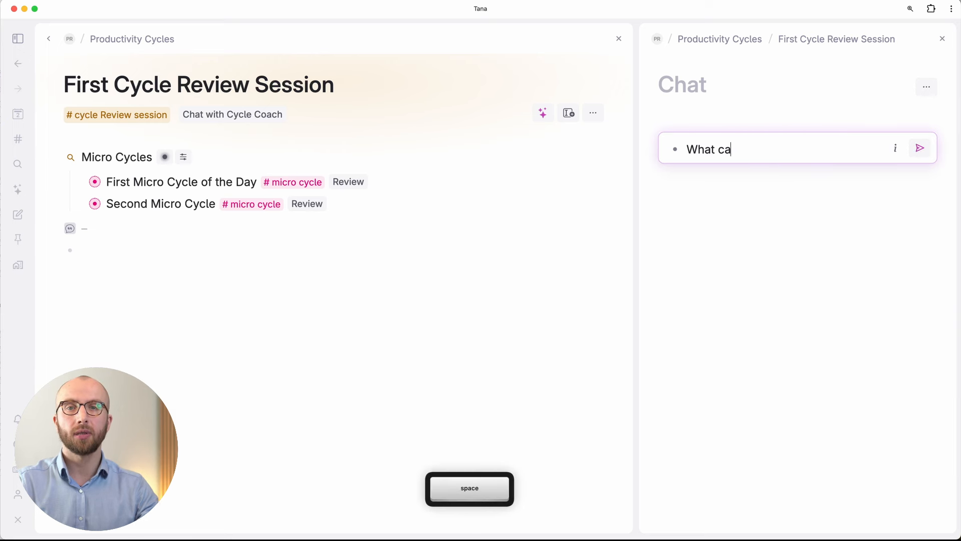
text(n I do better)
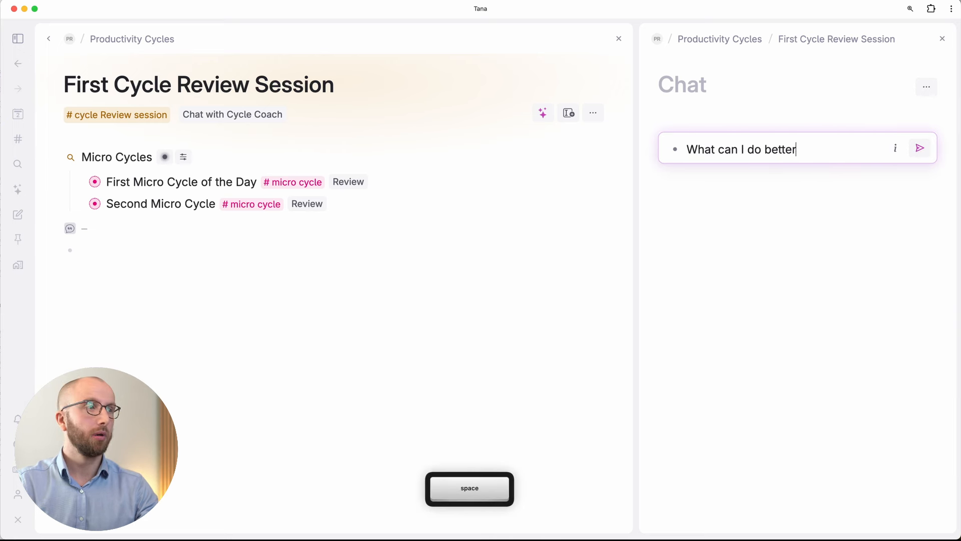
text( in my work?)
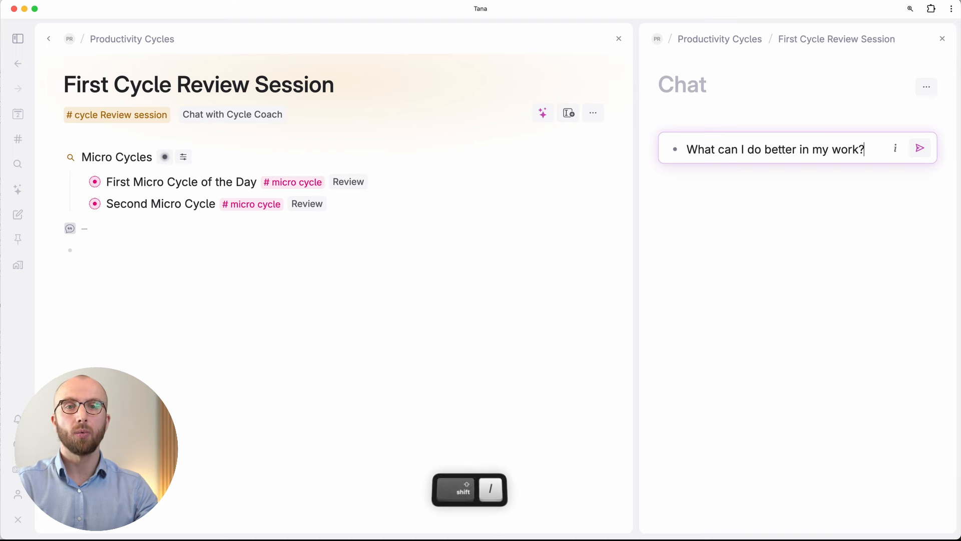
text( Anything I haven't though)
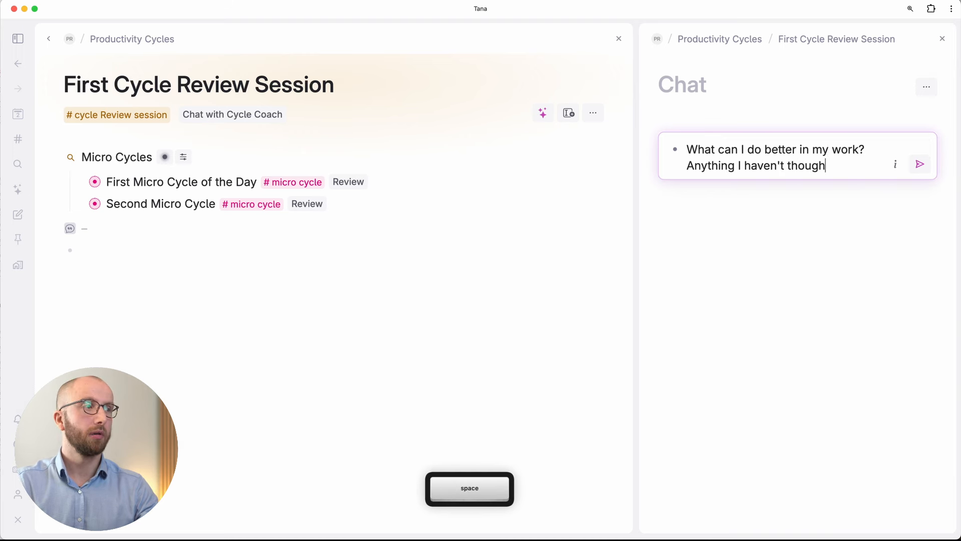
text(t of that I should)
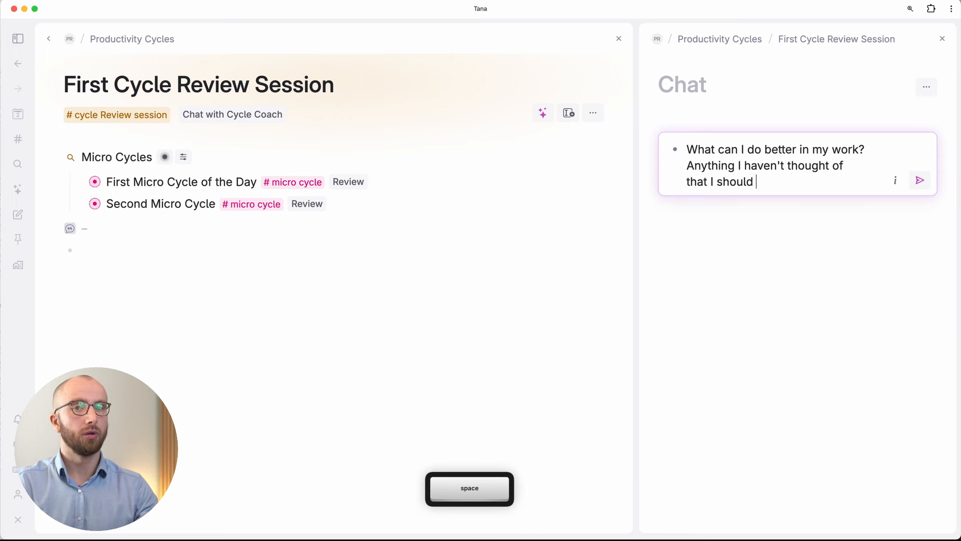
text( improve?)
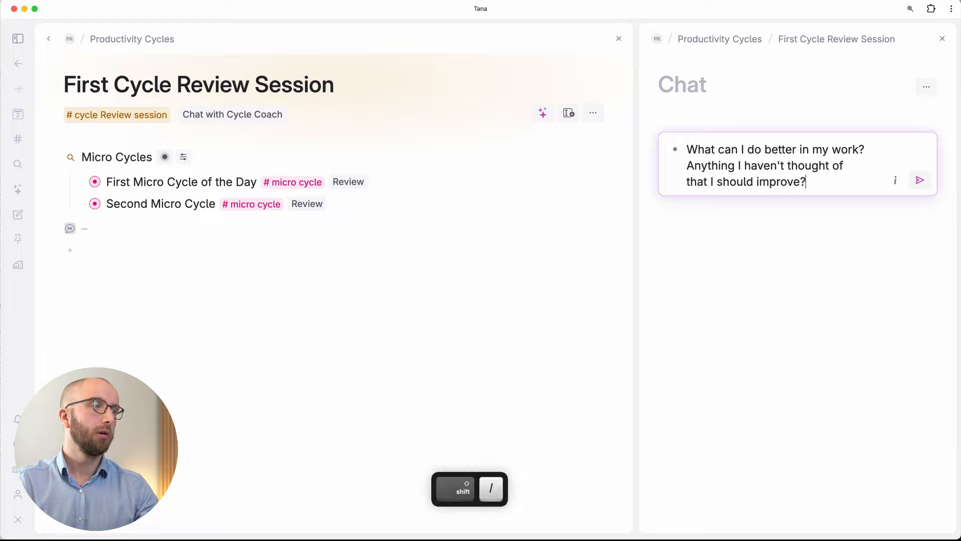
key(Return)
click(804, 374)
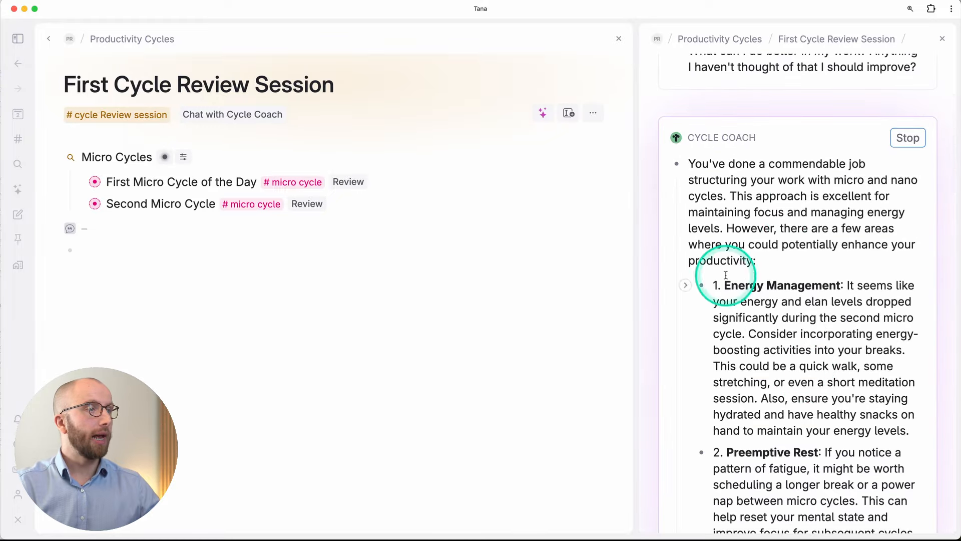
Widen the chat view and read the Energy Management advice in Cycle Coach's reply
drag(635, 252, 551, 262)
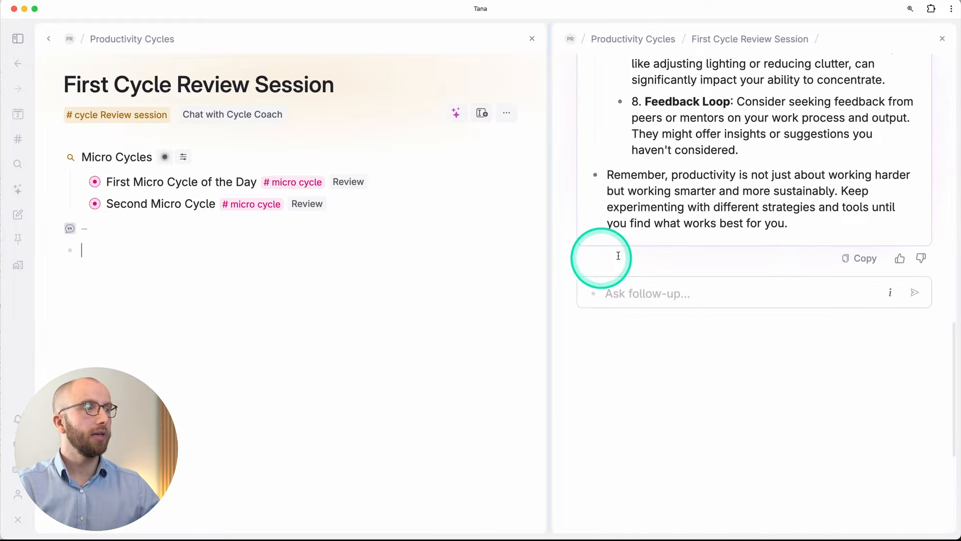
scroll(715, 268, up, 5)
scroll(721, 212, up, 10)
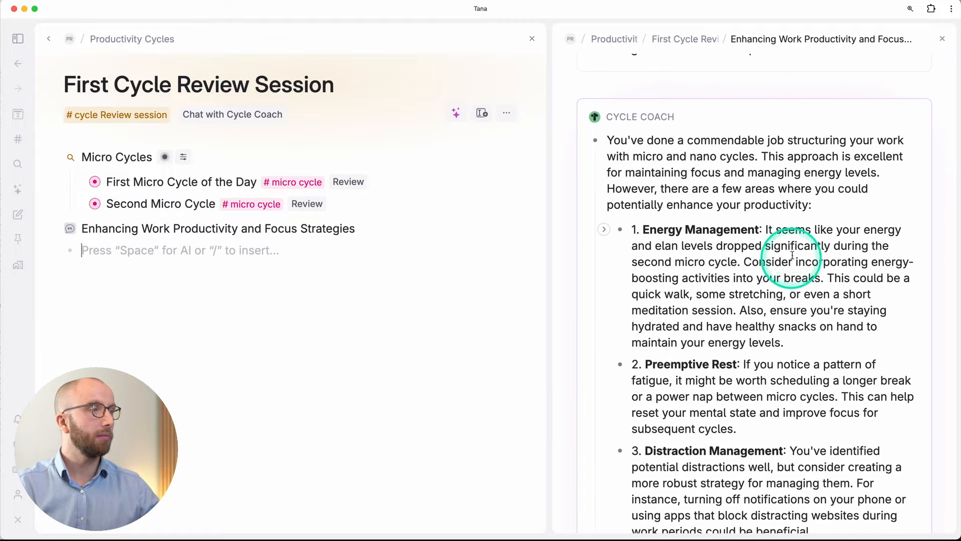
click(766, 232)
drag(765, 231, 820, 282)
click(743, 279)
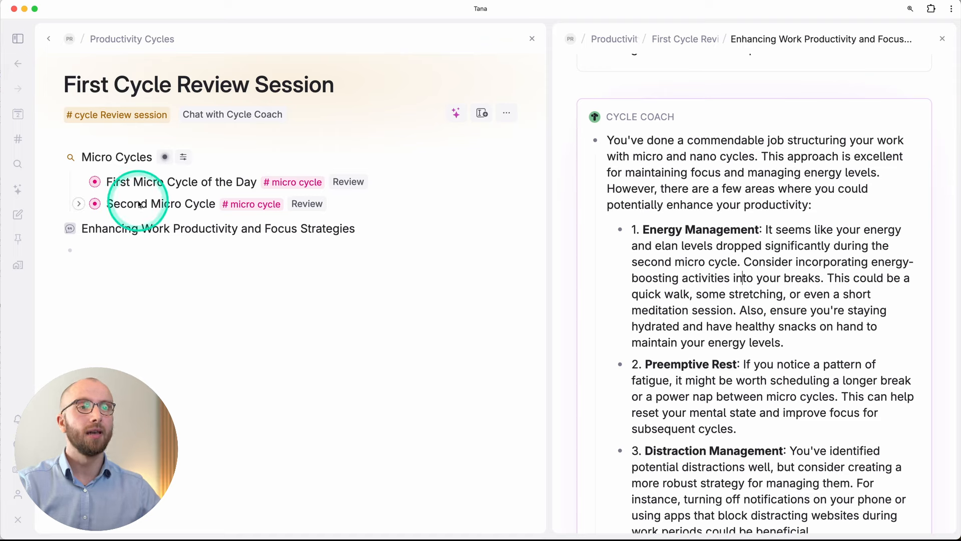
Expand Second Micro Cycle and inspect the energy and elan entries of nano cycles 5 and 6, collapsing each nano cycle
click(78, 203)
scroll(186, 299, down, 10)
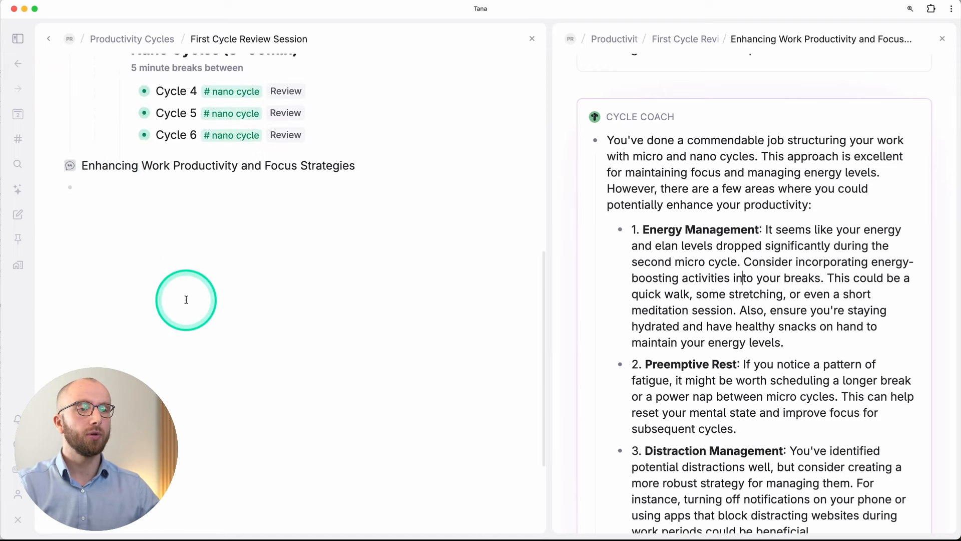
click(132, 113)
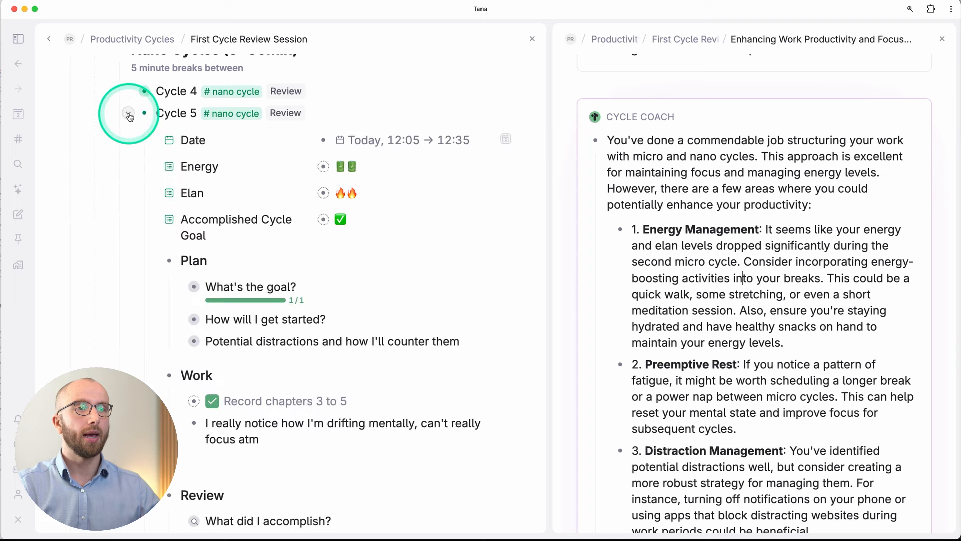
click(133, 113)
click(128, 135)
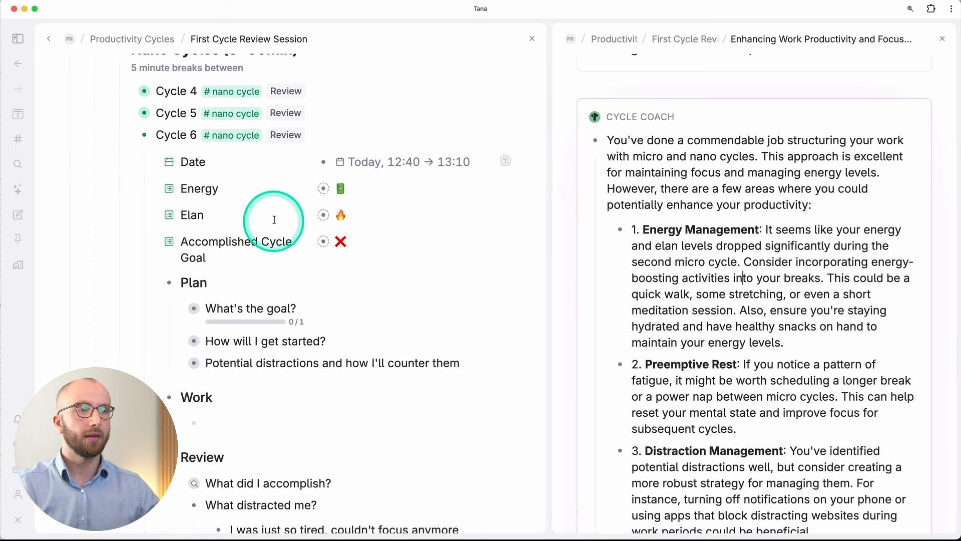
click(131, 136)
Read further in Cycle Coach's reply and highlight the Distraction Management advice
scroll(801, 375, down, 3)
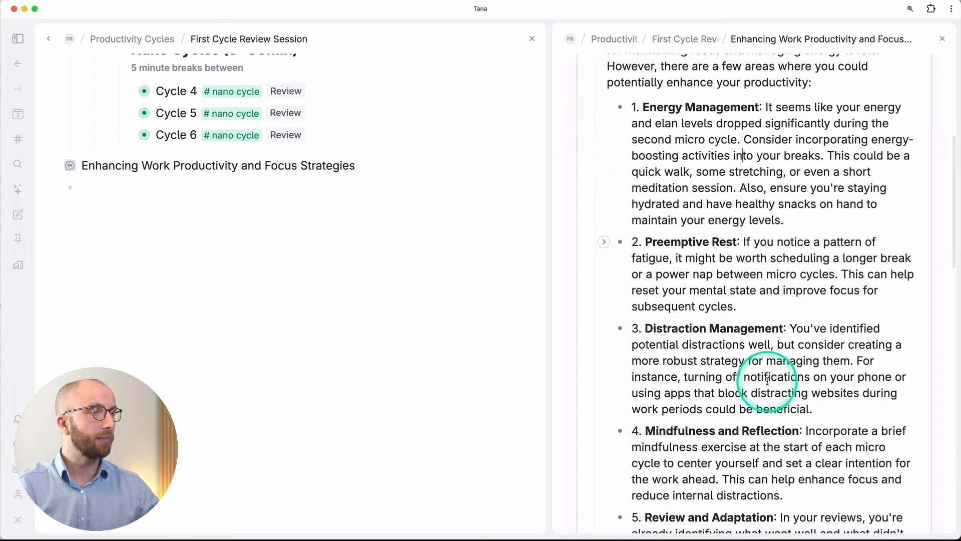
scroll(745, 379, down, 3)
drag(790, 211, 835, 298)
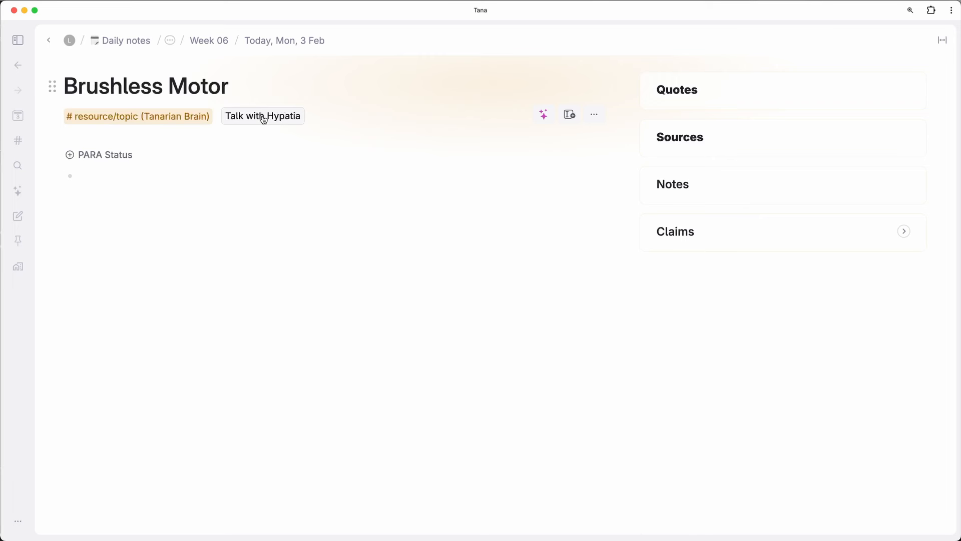
Start a chat with Hypatia from the Brushless Motor topic and ask "Please explain what brushless motors are and where they are used"
click(263, 117)
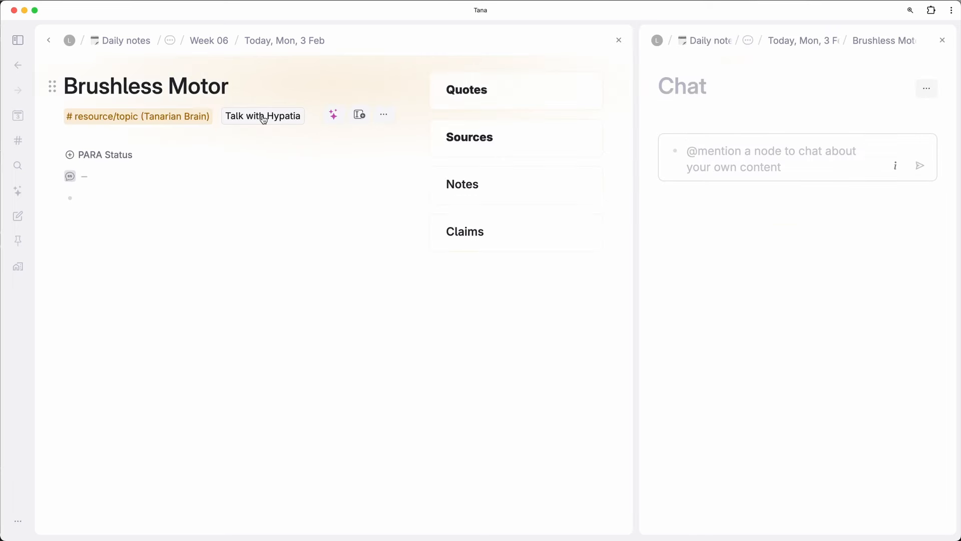
text(Please explain what brushless motors are and where they are used)
key(Return)
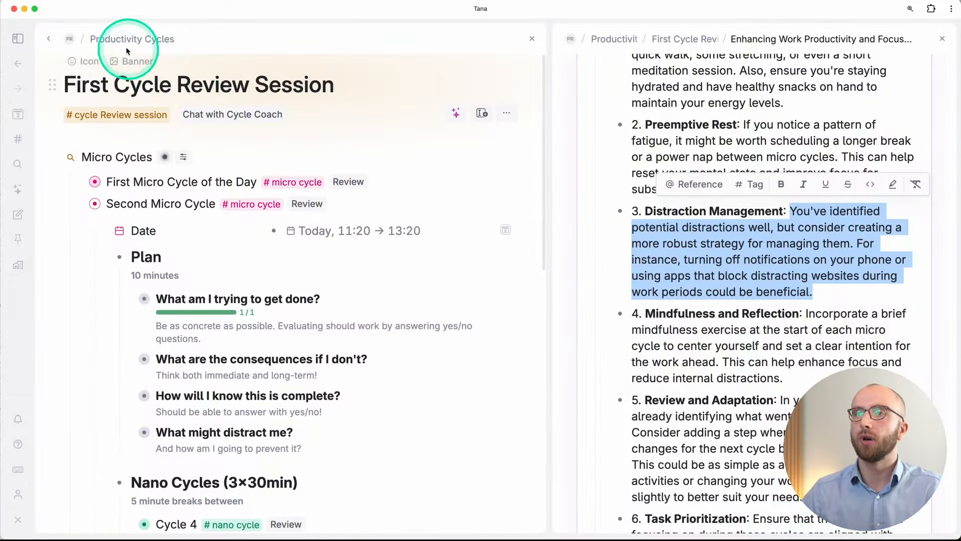
Add an Initial prompt parameter to Start AI chat reading "What obvious mistakes am I making in terms of getting to focus that I'm not seeing?"
click(115, 44)
click(63, 319)
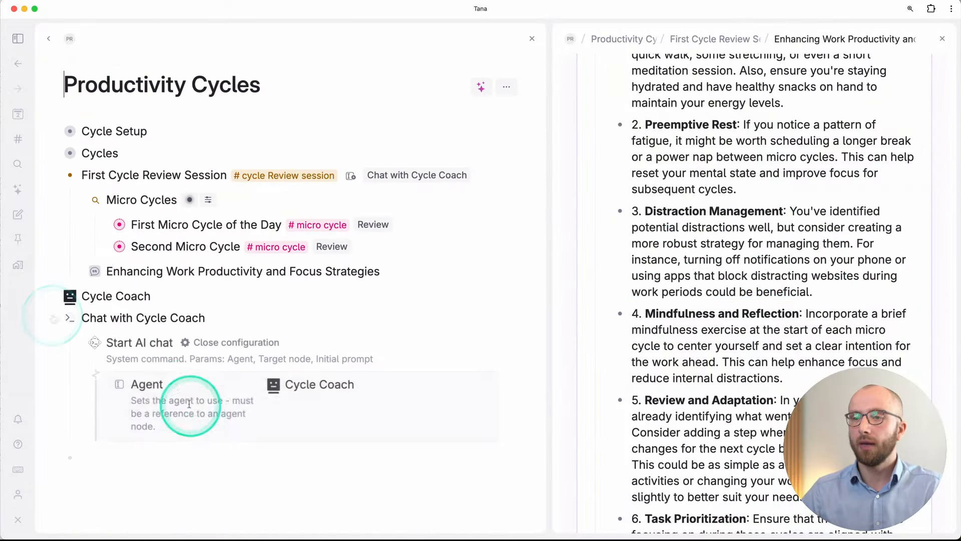
key(Return)
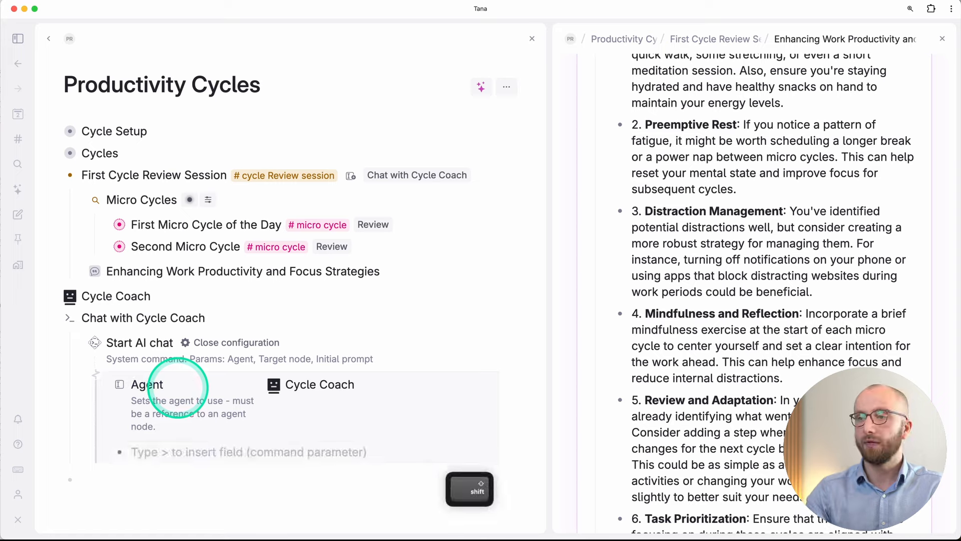
text(Init)
key(Return)
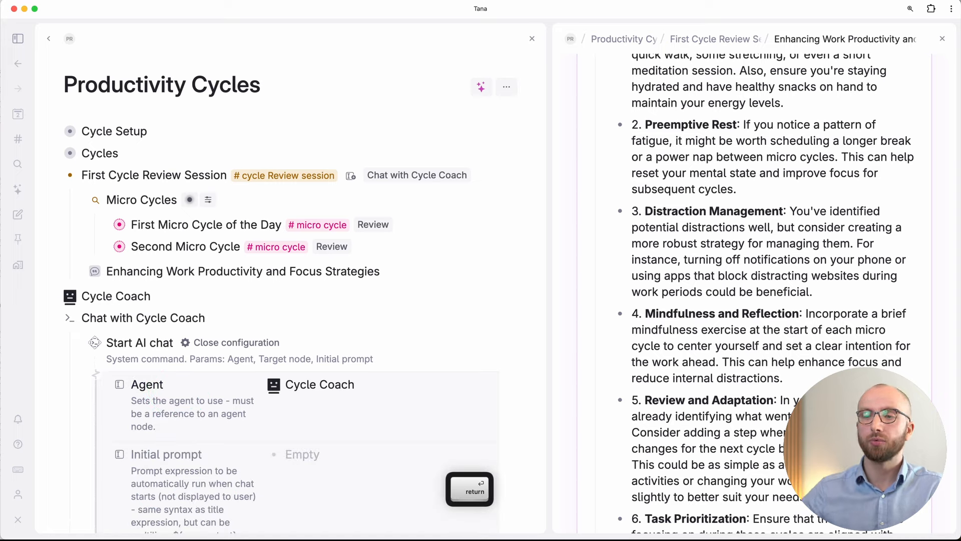
text(Wha)
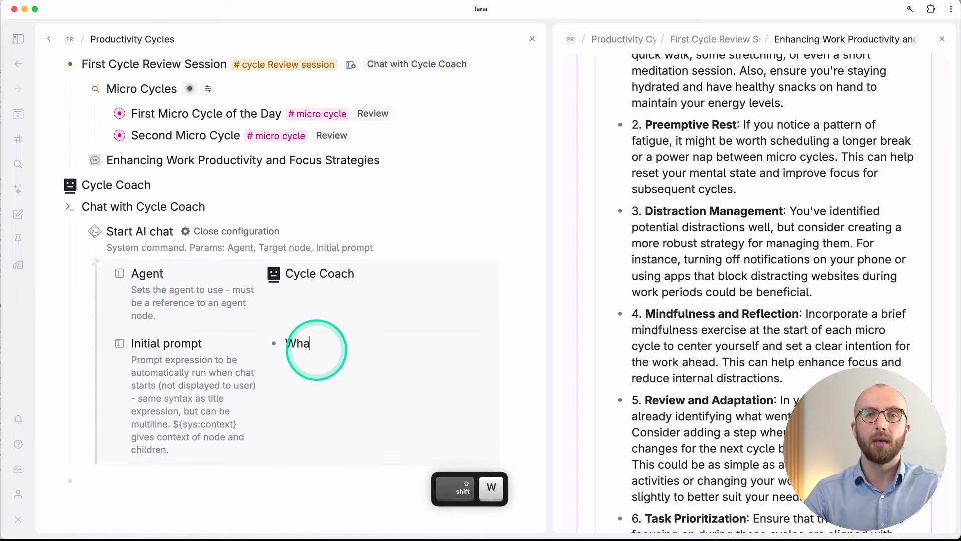
text(t obvious mistakes am I making i)
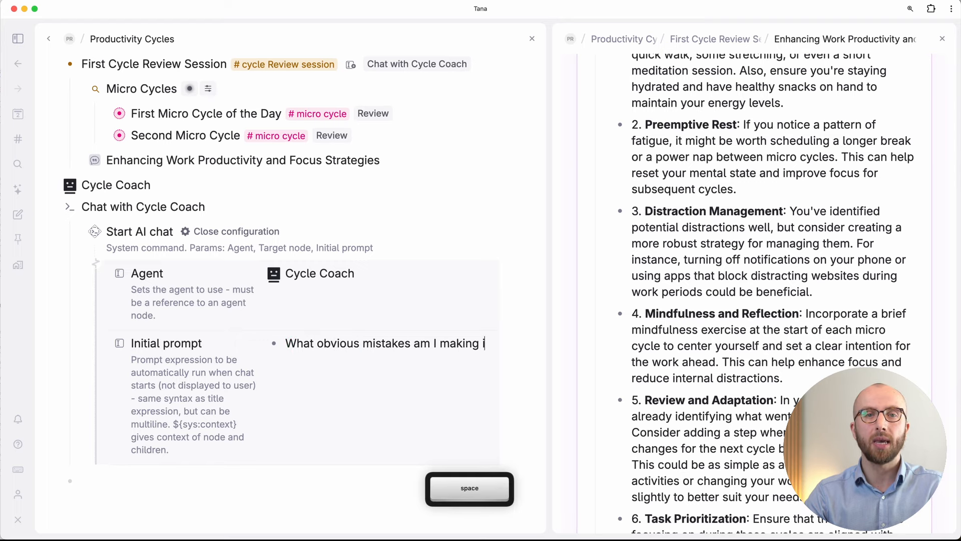
text(n terms of getting to focus that )
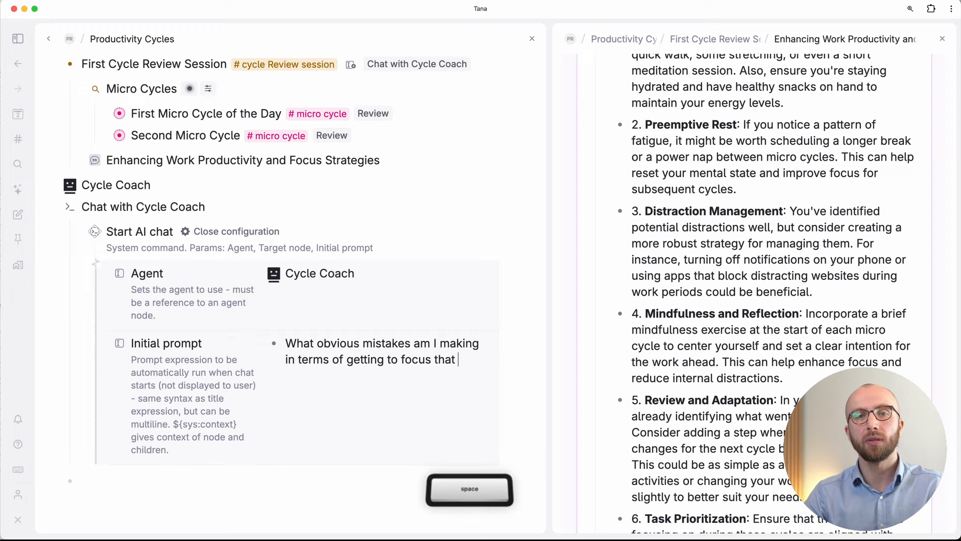
text(I'm not seeing?)
Close and delete the "Enhancing Work Productivity and Focus Strategies" chat, and start a new Cycle Coach chat from First Cycle Review Session
click(942, 39)
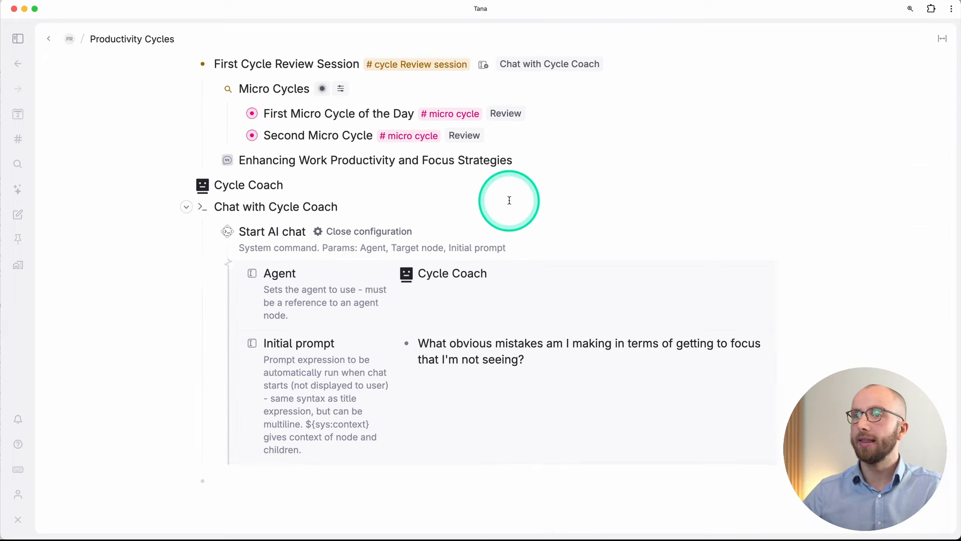
right_click(227, 161)
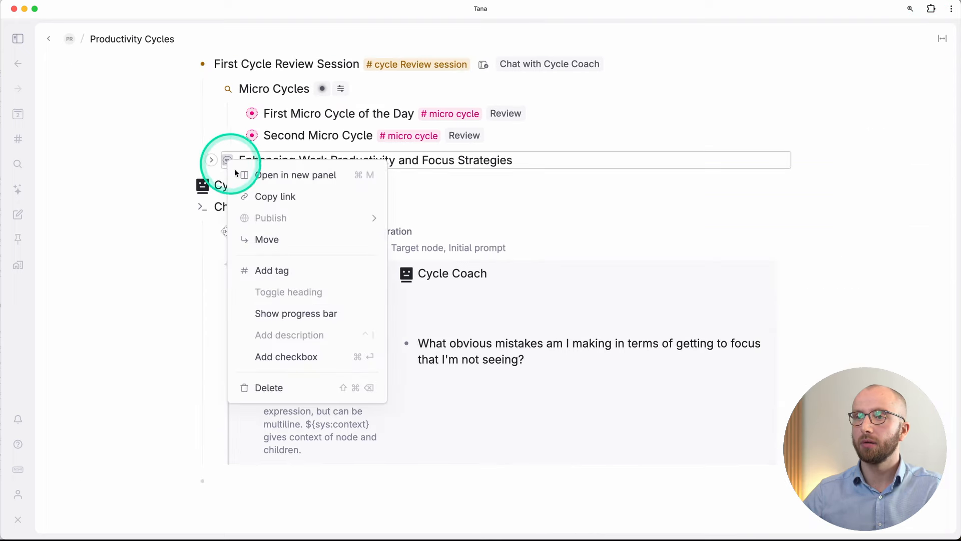
click(276, 388)
click(524, 72)
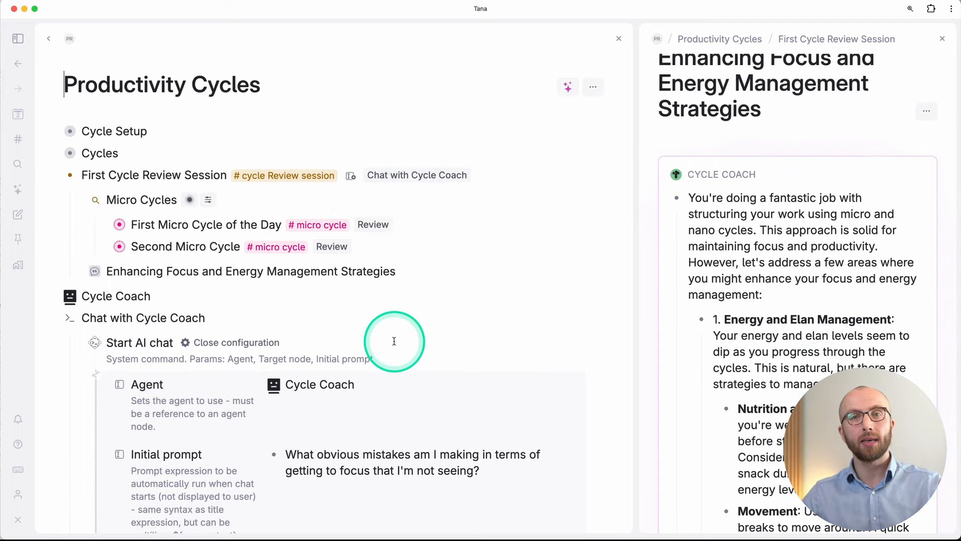
scroll(394, 341, down, 3)
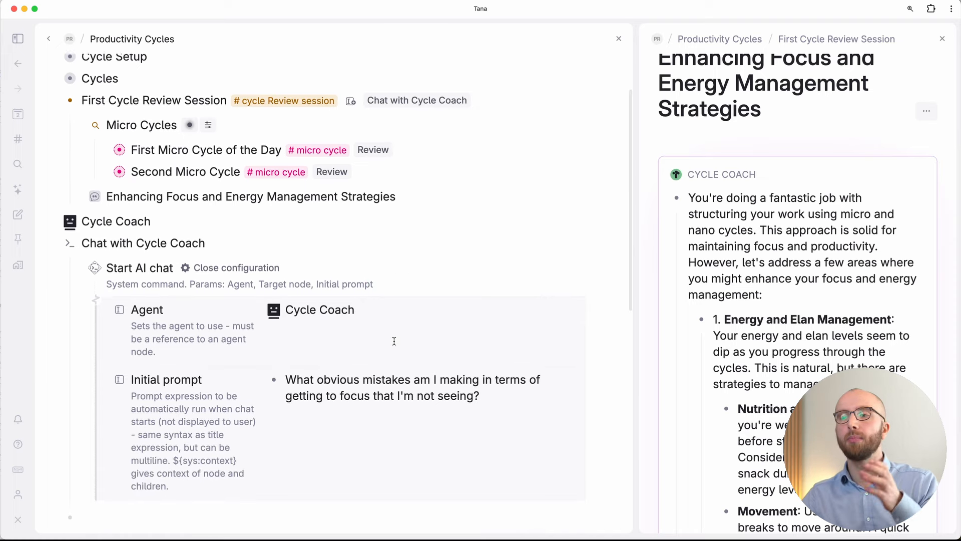